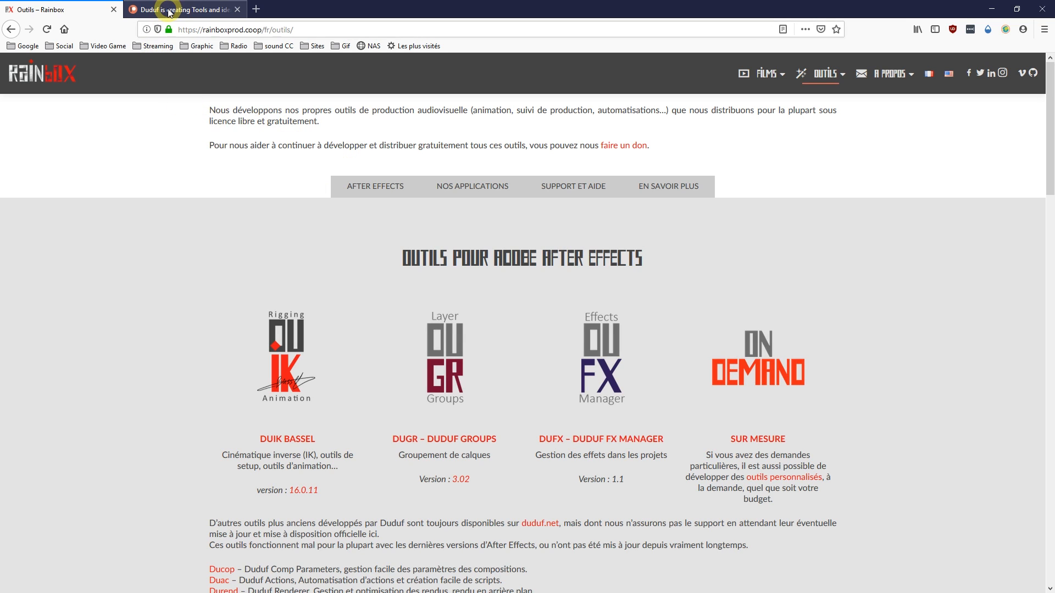
Step: Look through the posts and tiers on the Duik developer's Patreon page and return to After Effects
click(168, 10)
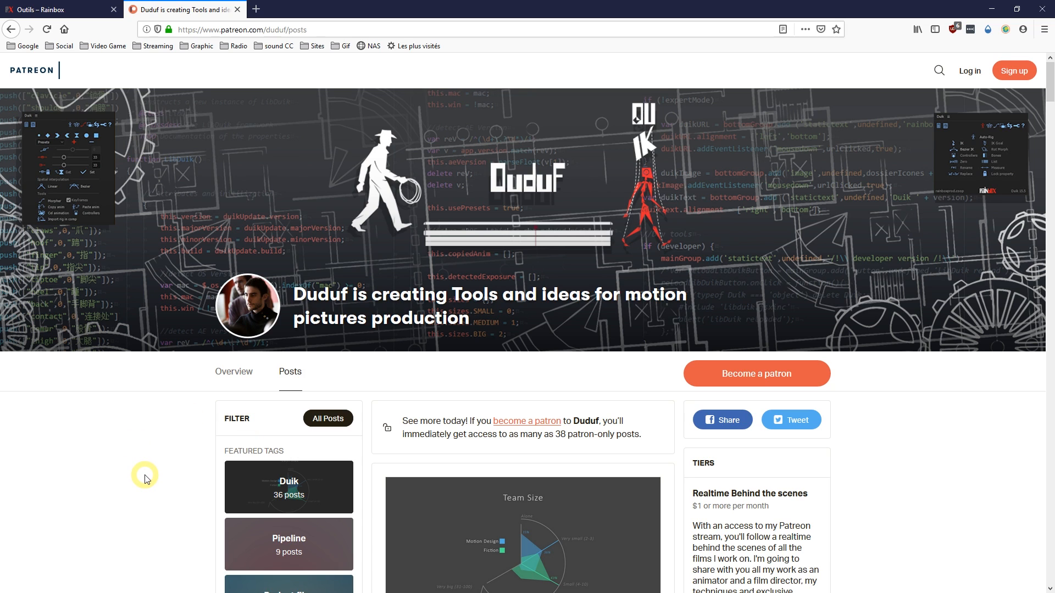
scroll(144, 478, down, 5)
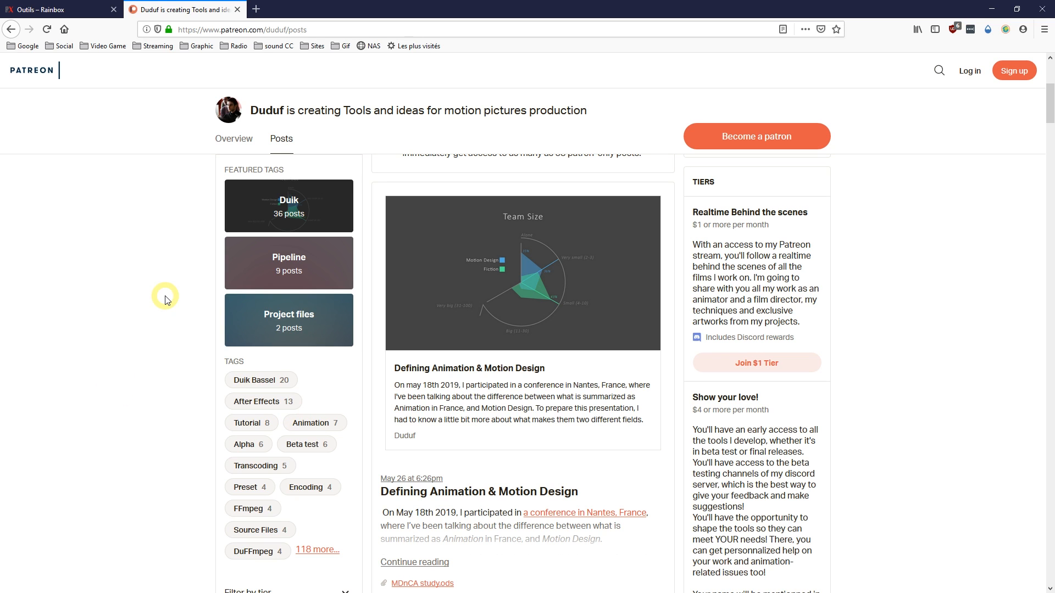
click(1002, 4)
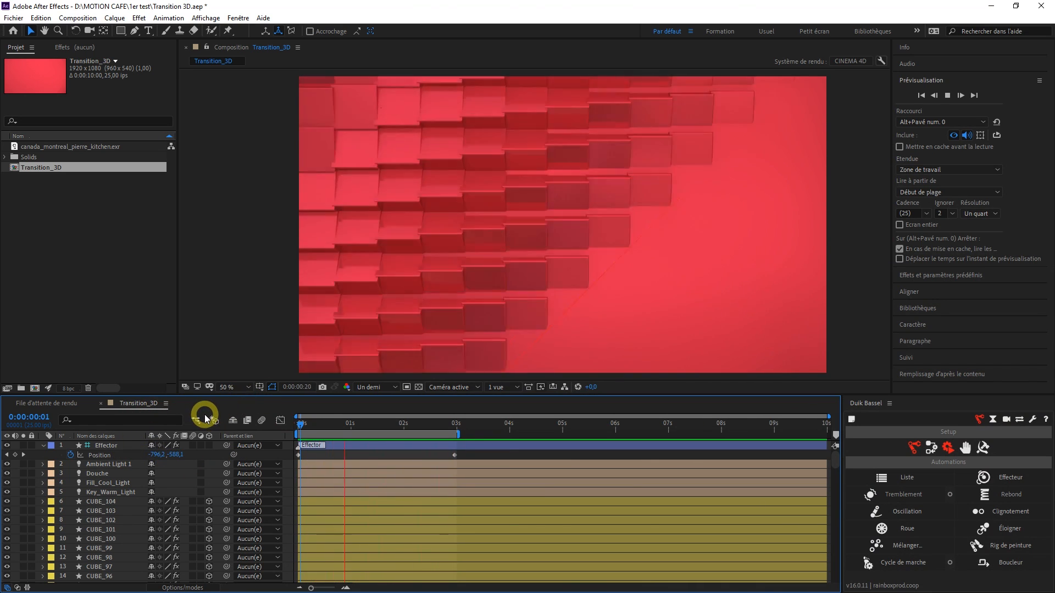
Step: Stop the Transition_3D preview and start a new project without saving the changes to Transition 3D.aep
key(space)
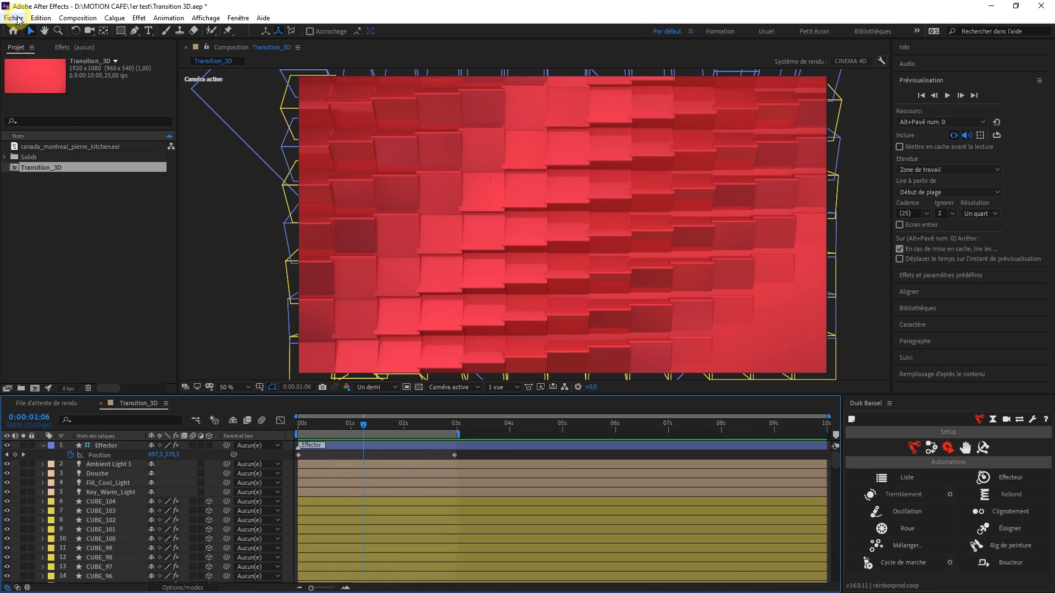
click(18, 18)
mouse_move(43, 28)
click(264, 30)
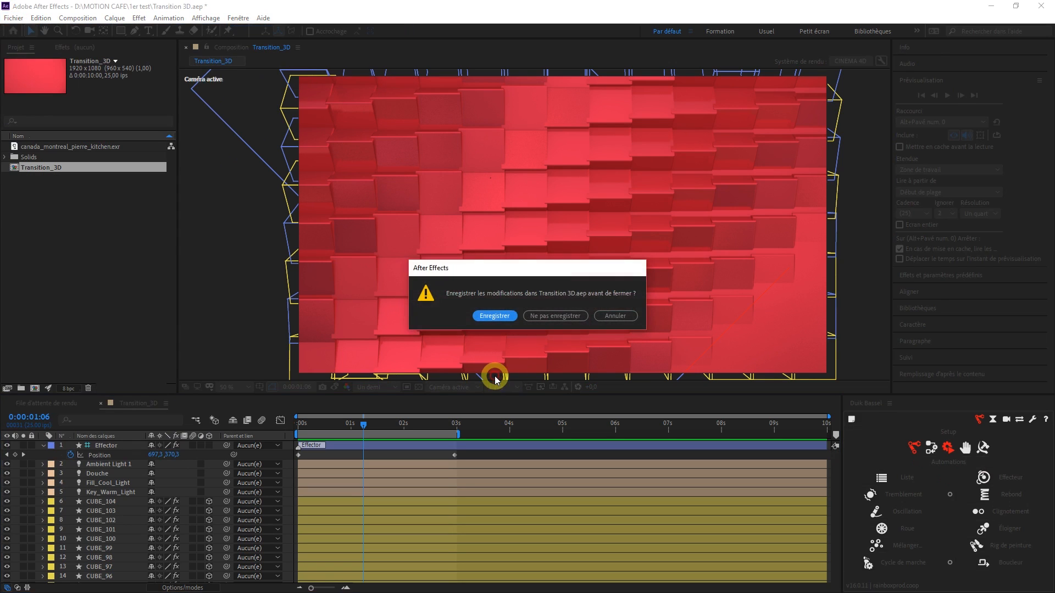
click(546, 316)
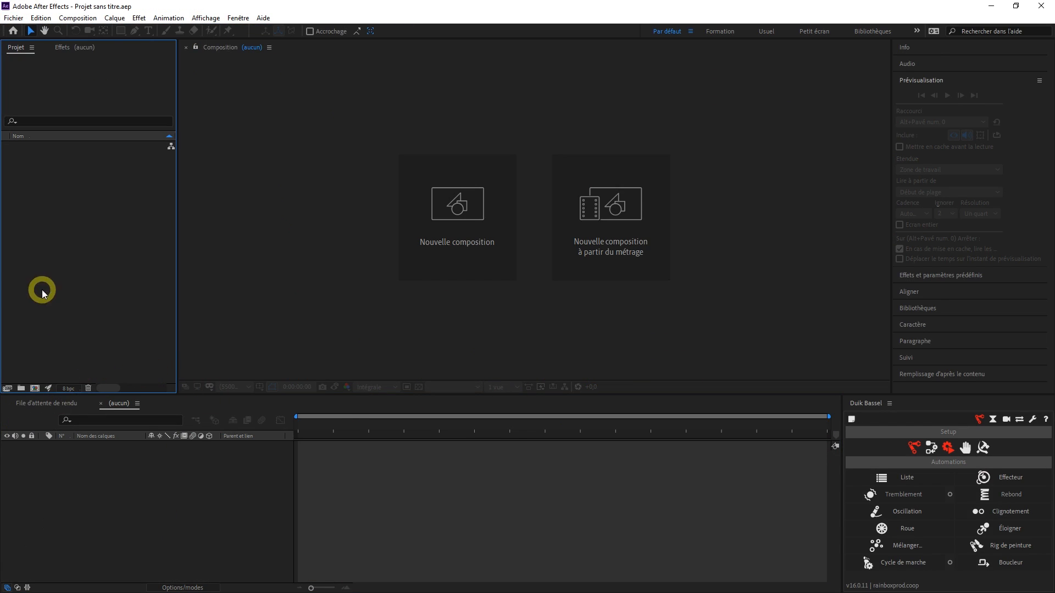
Step: Create a composition named "Transition 3D" with the resolution set to Intégrale
click(35, 388)
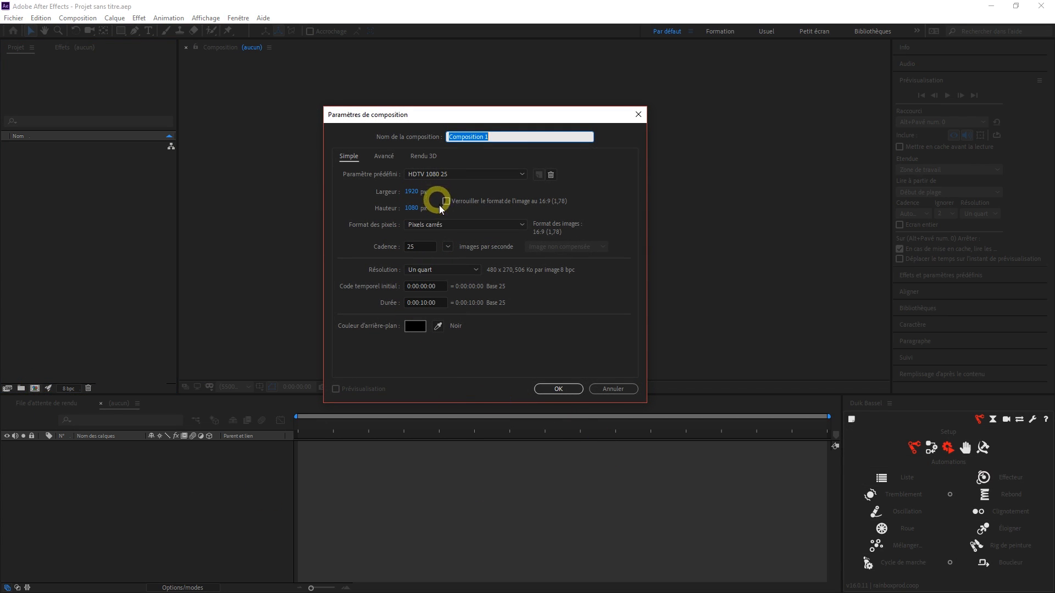
click(437, 268)
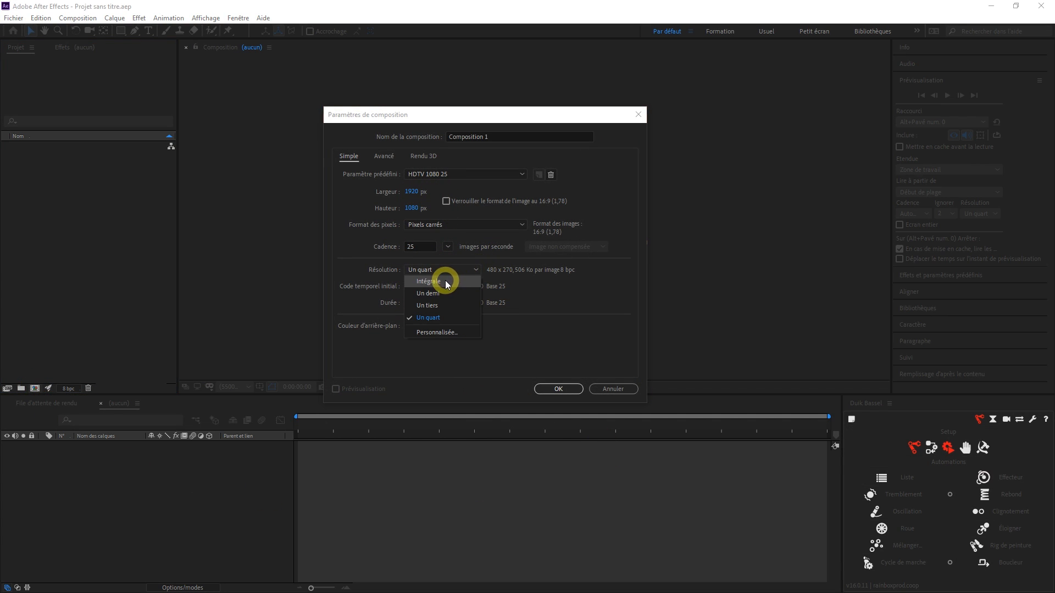
click(429, 281)
click(502, 136)
text(Transition 3)
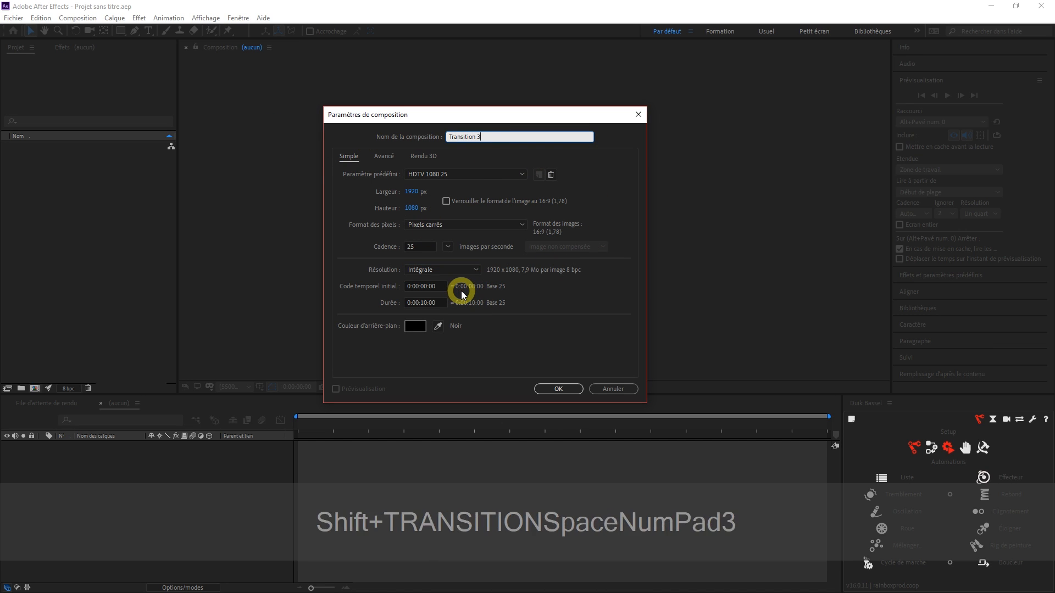
text(D)
click(566, 388)
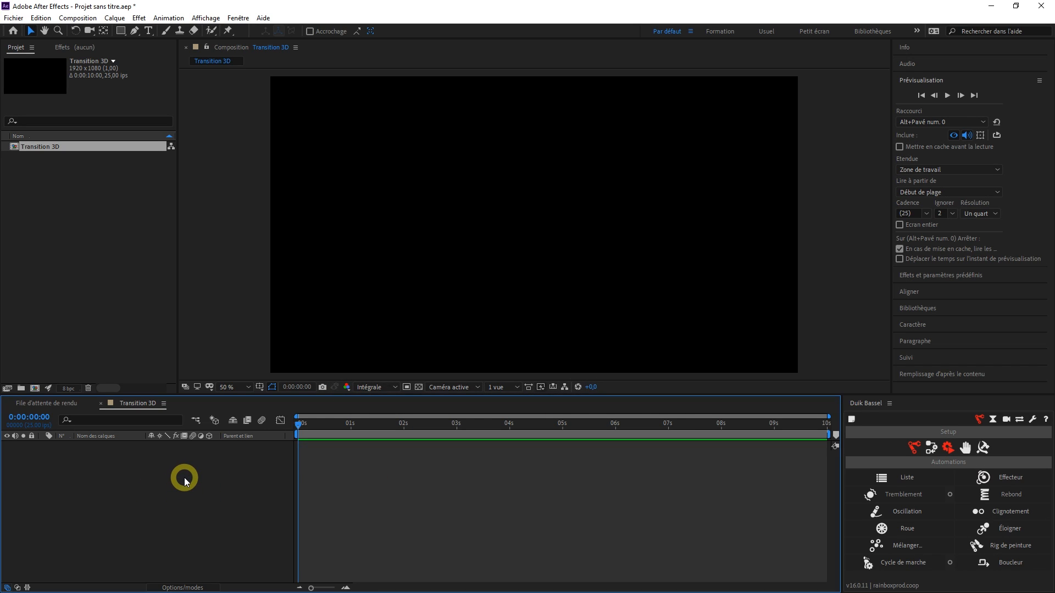
Step: Add a red solid named "Background Rouge" to the Transition 3D composition
key(ctrl+y)
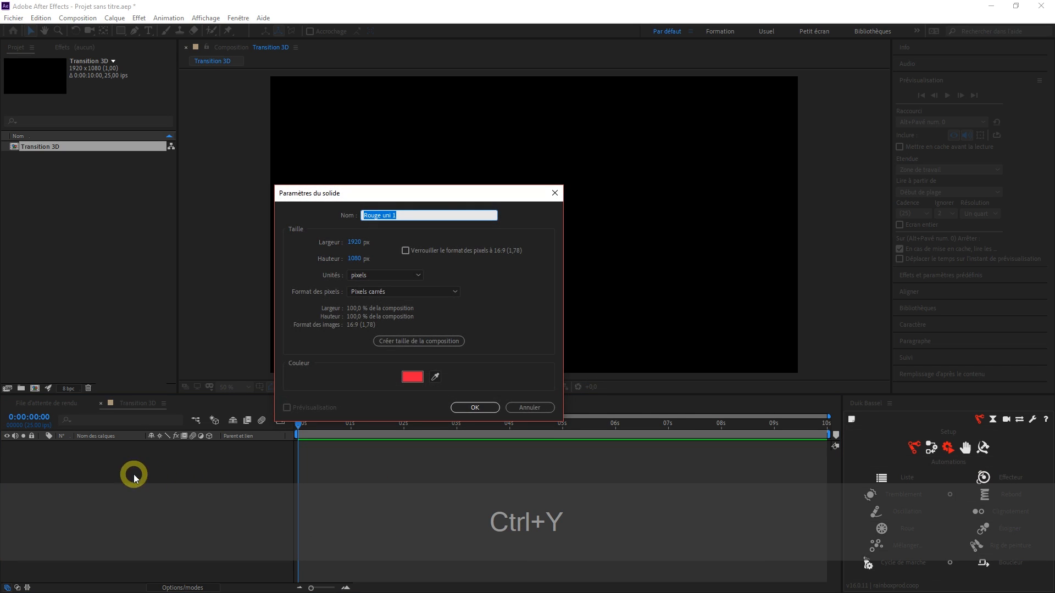
text(Back)
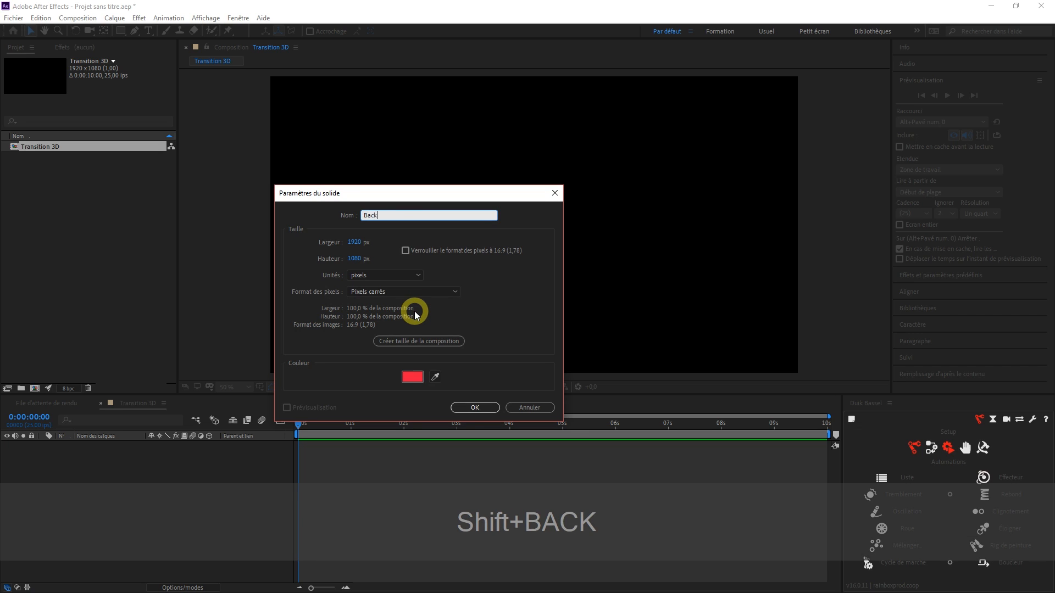
text(ground Rouge)
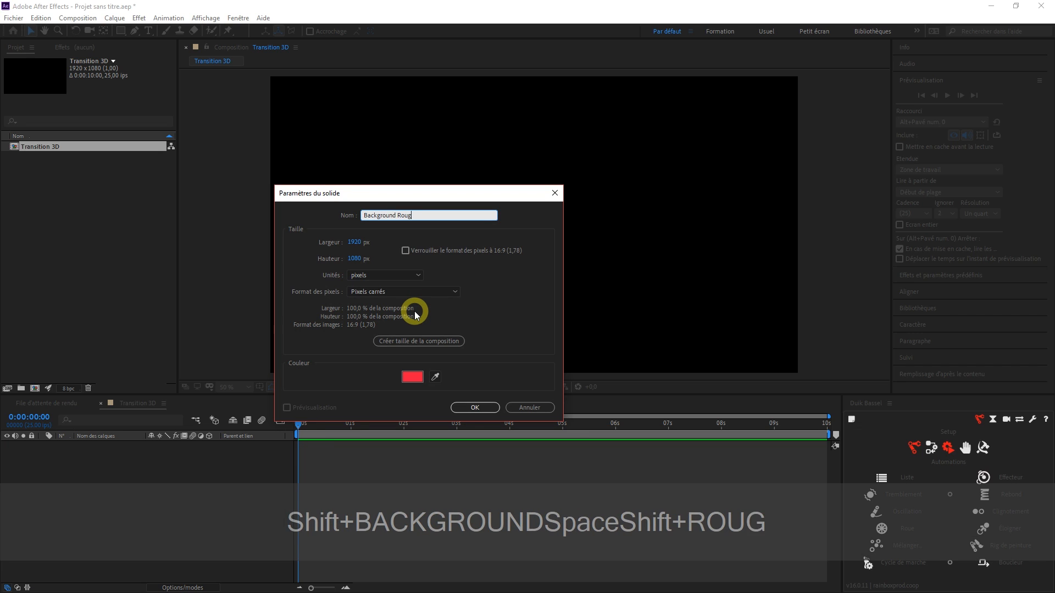
click(472, 407)
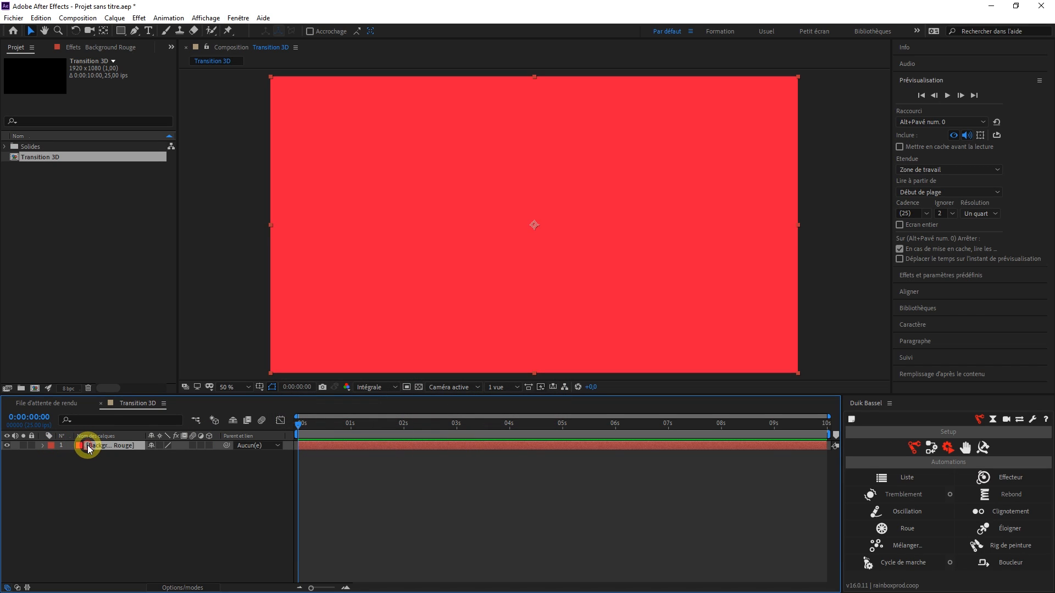
Step: Check the colour of the Background Rouge solid in its solid settings
key(ctrl+shift+y)
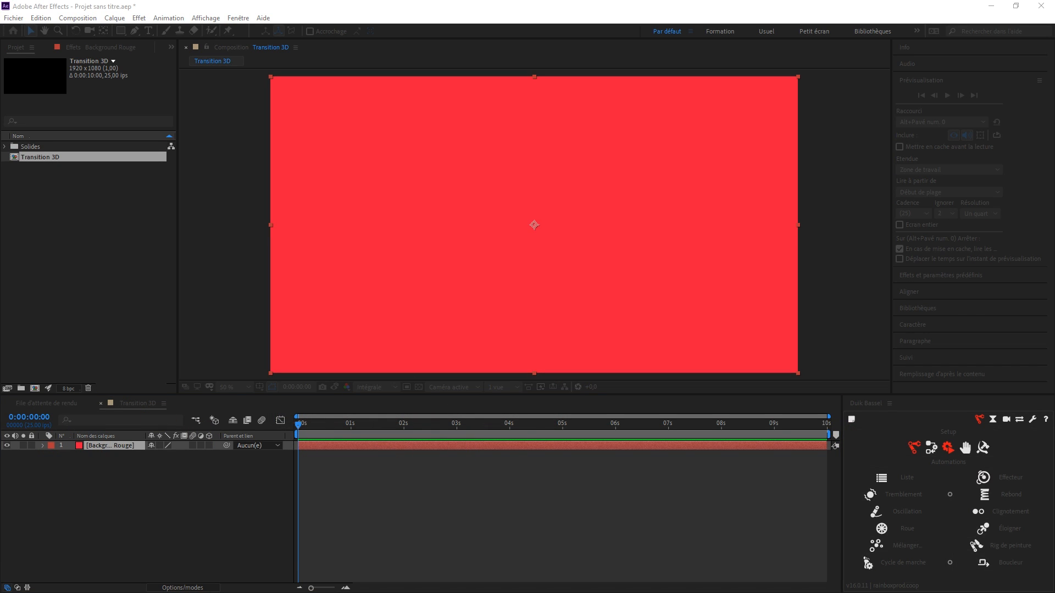
click(403, 287)
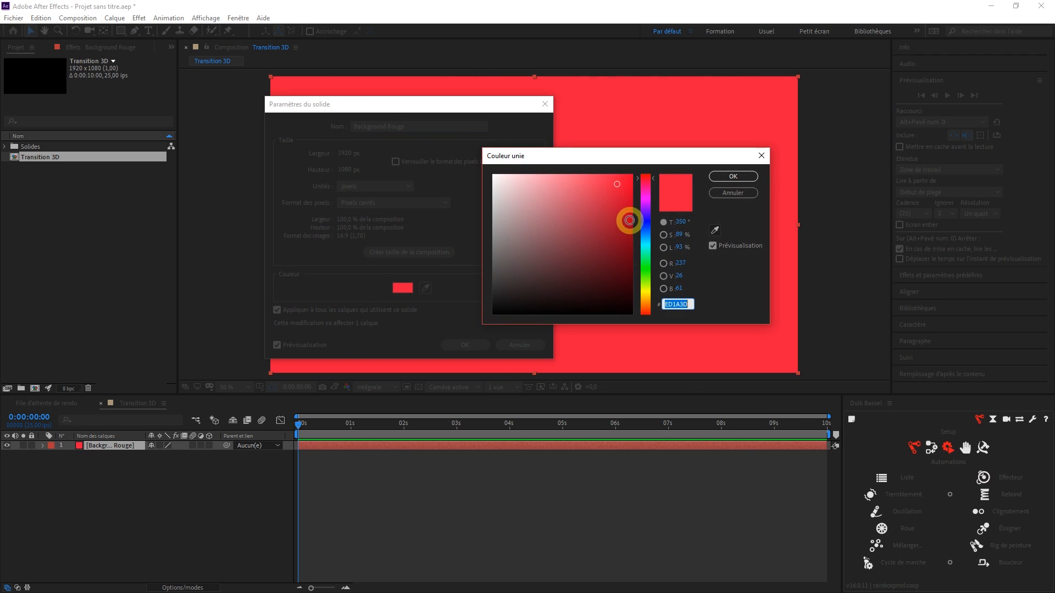
click(743, 181)
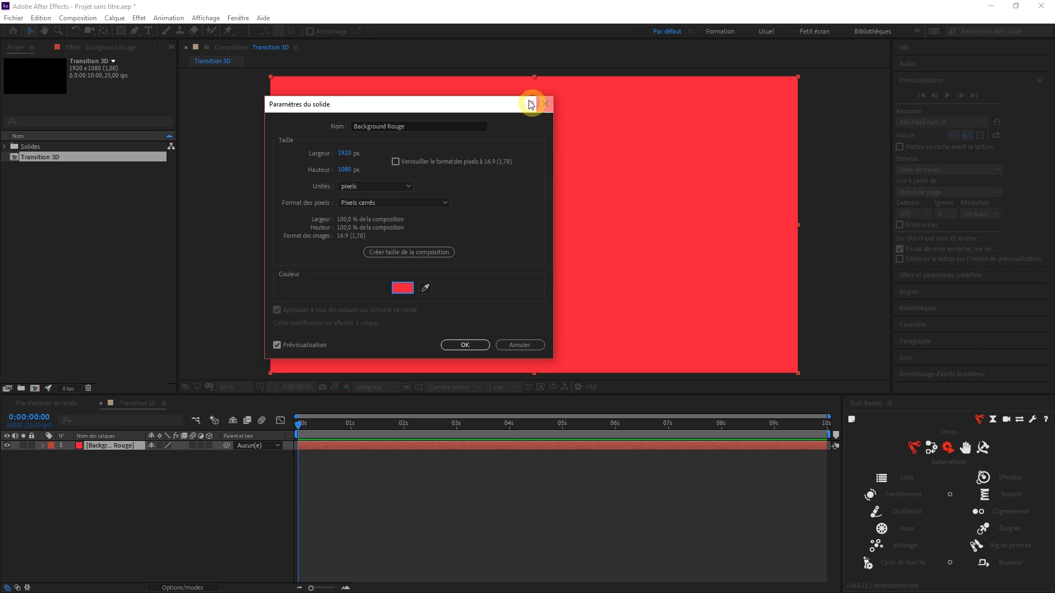
click(545, 104)
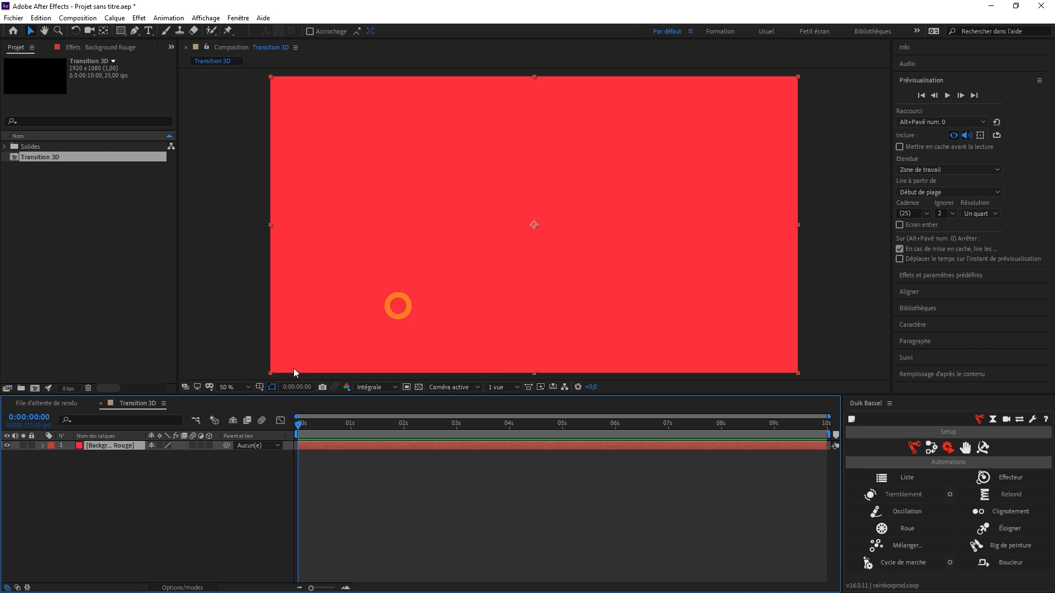
key(ctrl+s)
Step: With no layer selected, create a rectangle shape layer that fills the whole composition
click(123, 479)
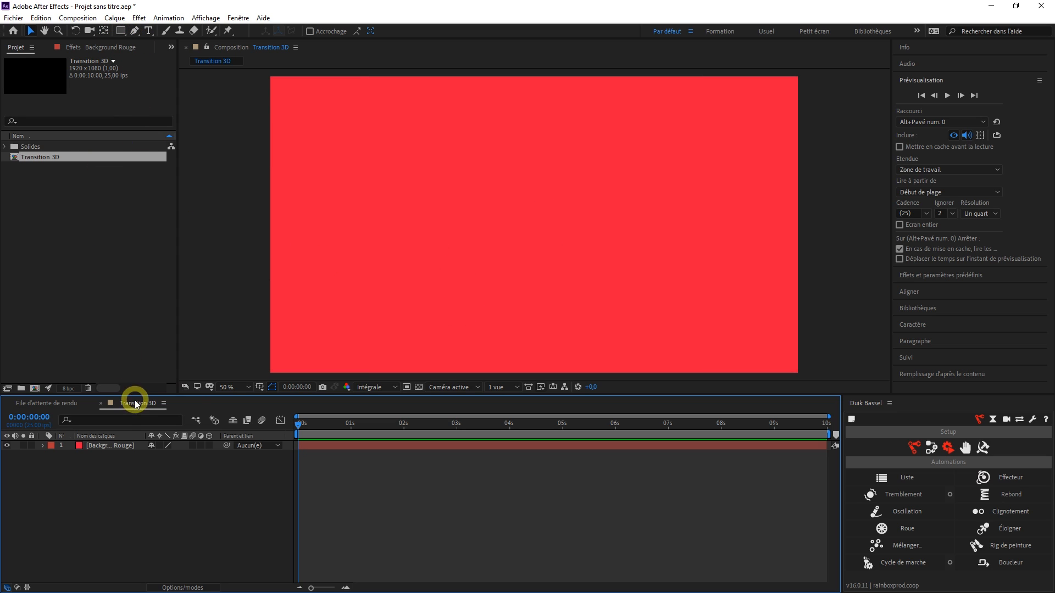
click(109, 447)
click(122, 477)
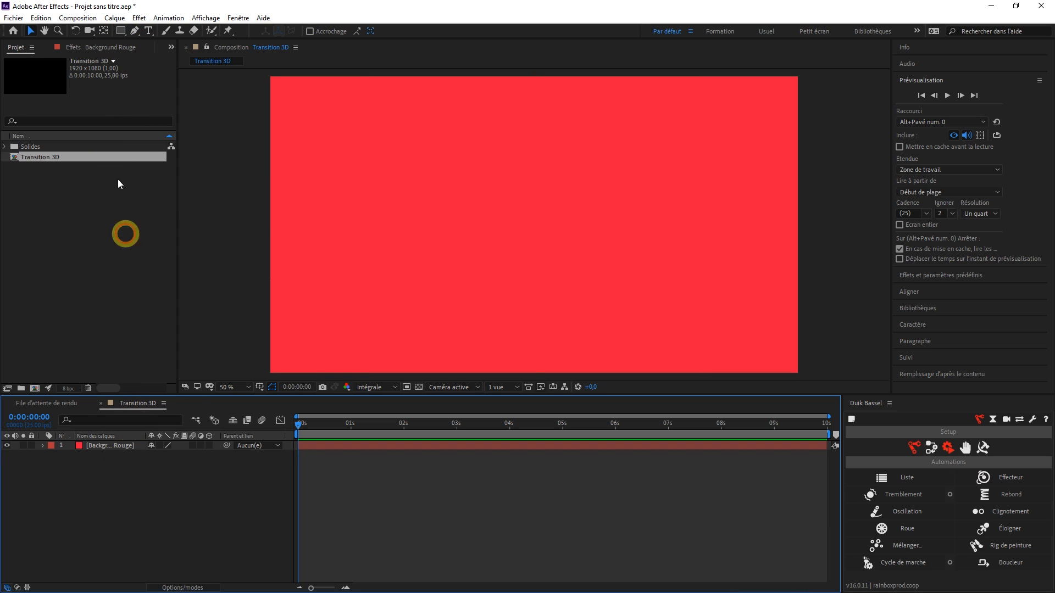
double_click(120, 30)
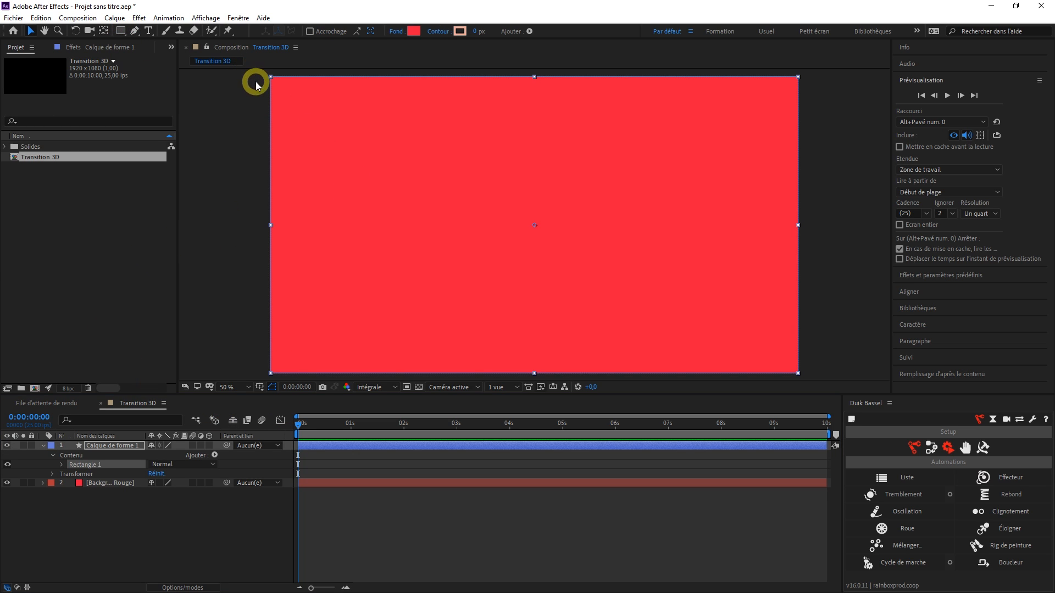
Step: Sample the Background Rouge colour for the rectangle's fill while the shape layer is hidden, and show the layer again
click(413, 30)
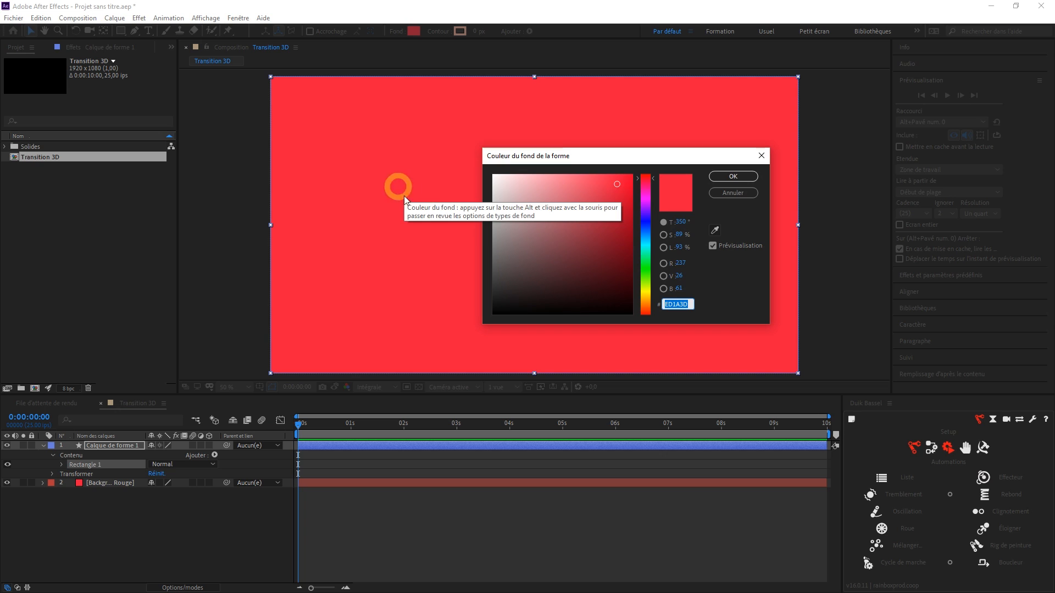
click(726, 193)
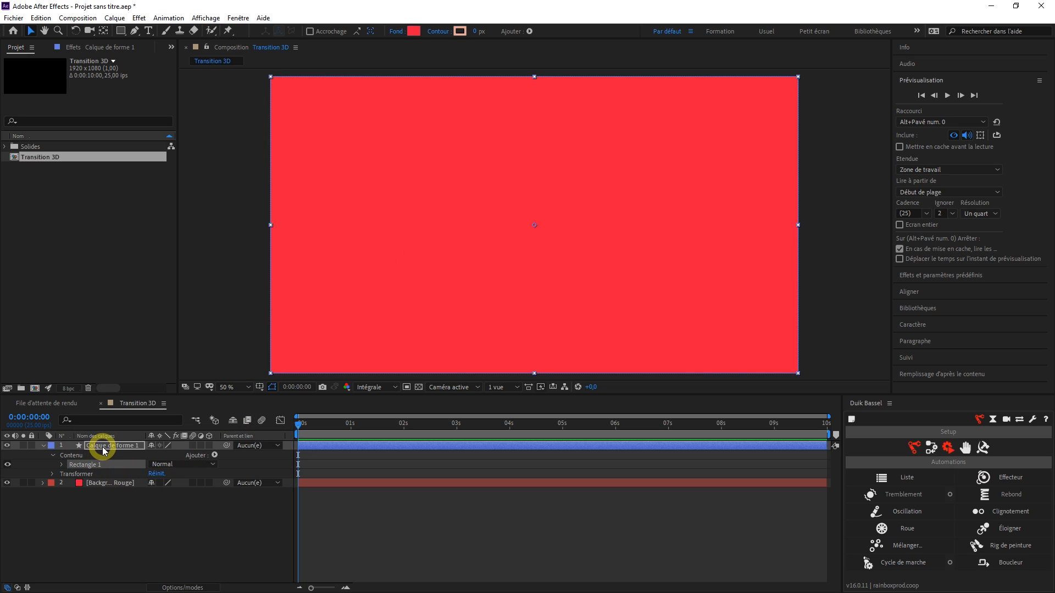
click(7, 446)
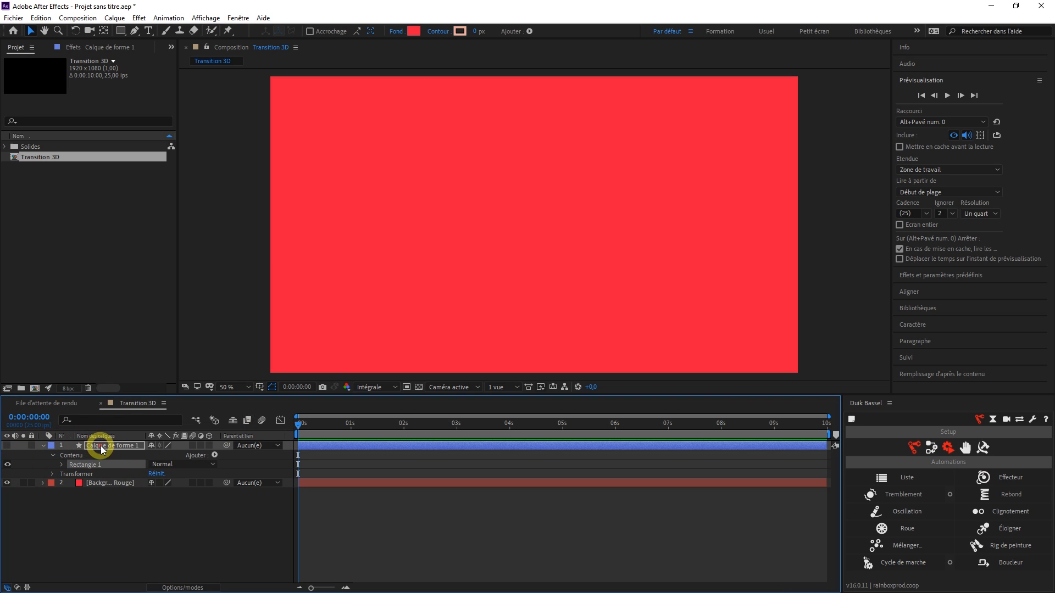
click(413, 31)
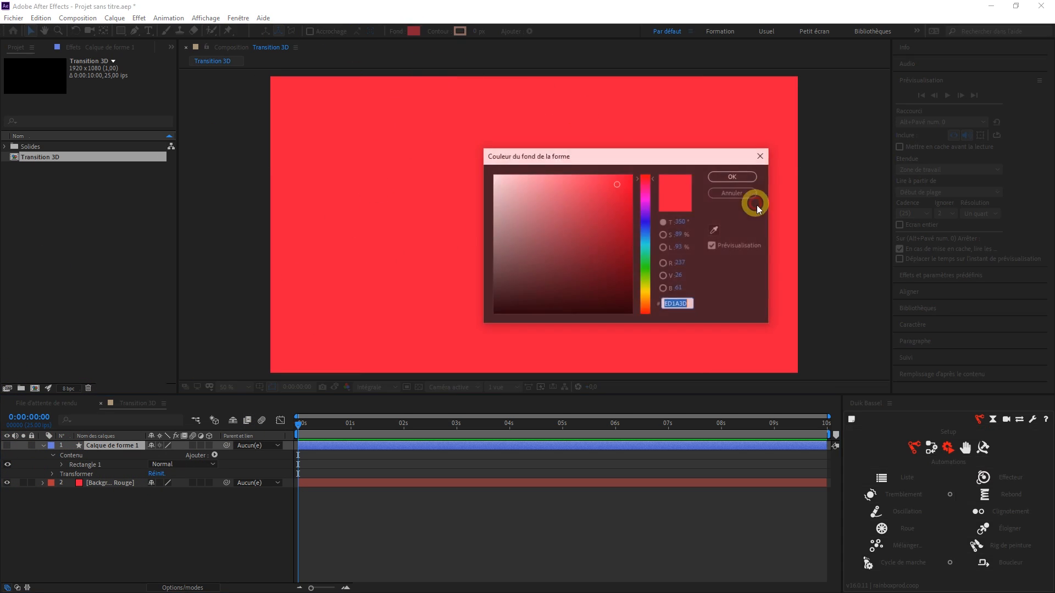
click(715, 230)
click(372, 202)
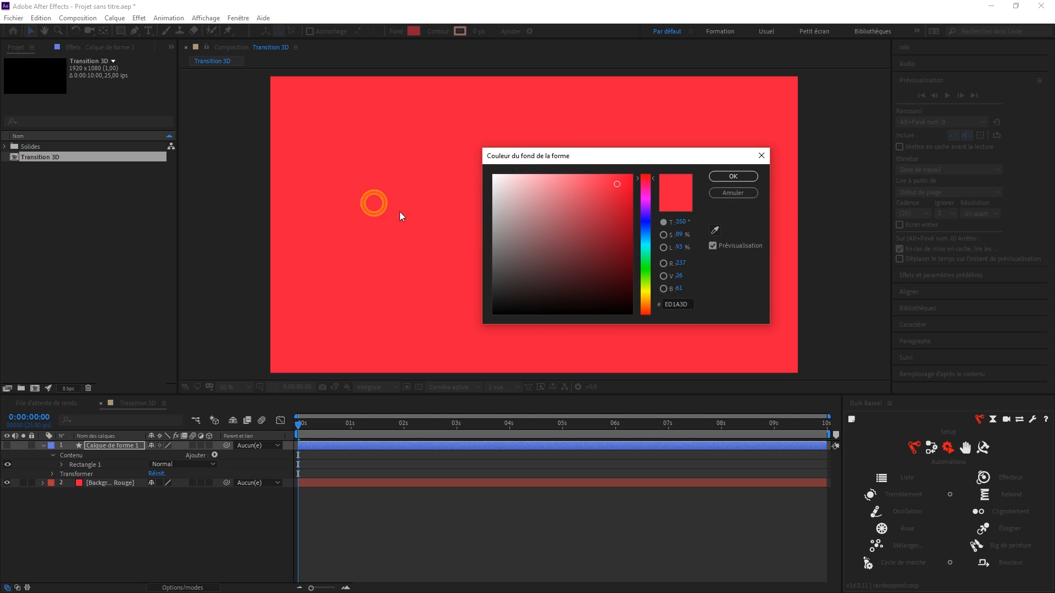
click(733, 176)
click(6, 446)
Step: Rename the shape layer as CUBE_01
click(119, 448)
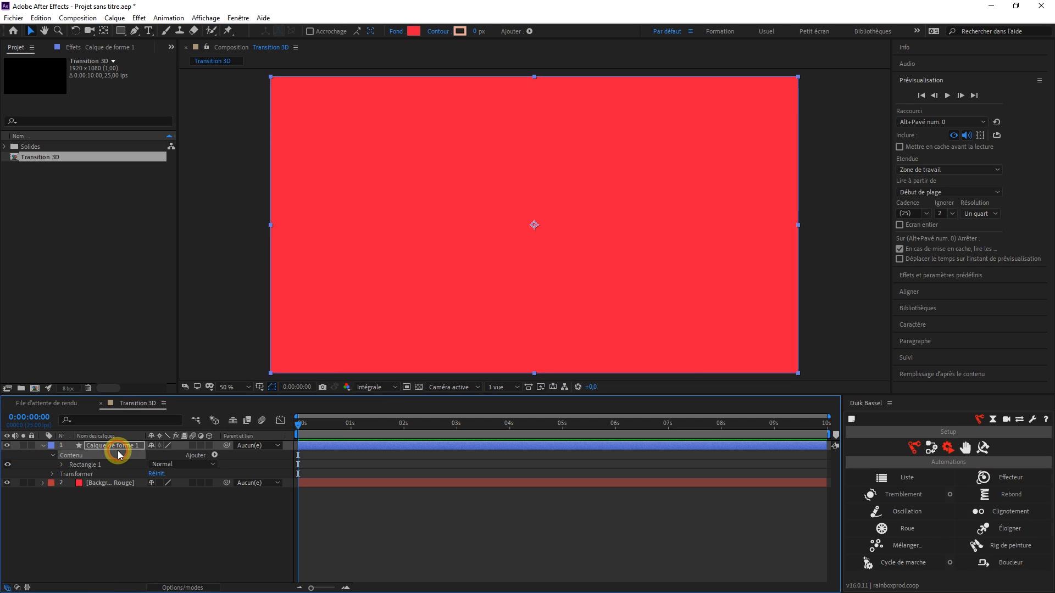
text(CUBE_01)
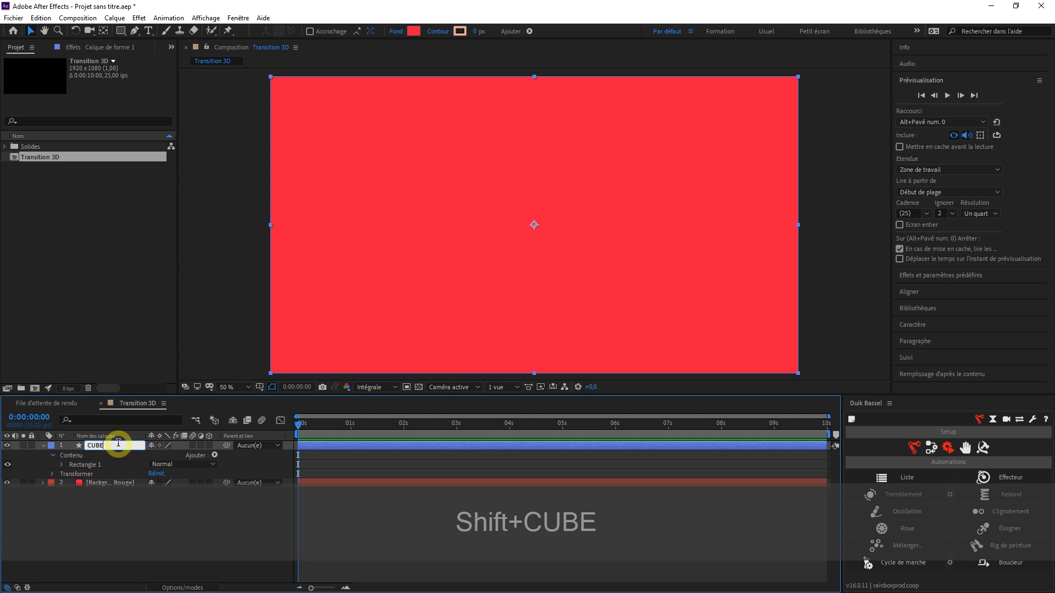
click(137, 531)
Step: Reveal CUBE_01's modified properties and set its rectangle path size to 127.7 by 127.7 with the proportions unlinked
click(109, 447)
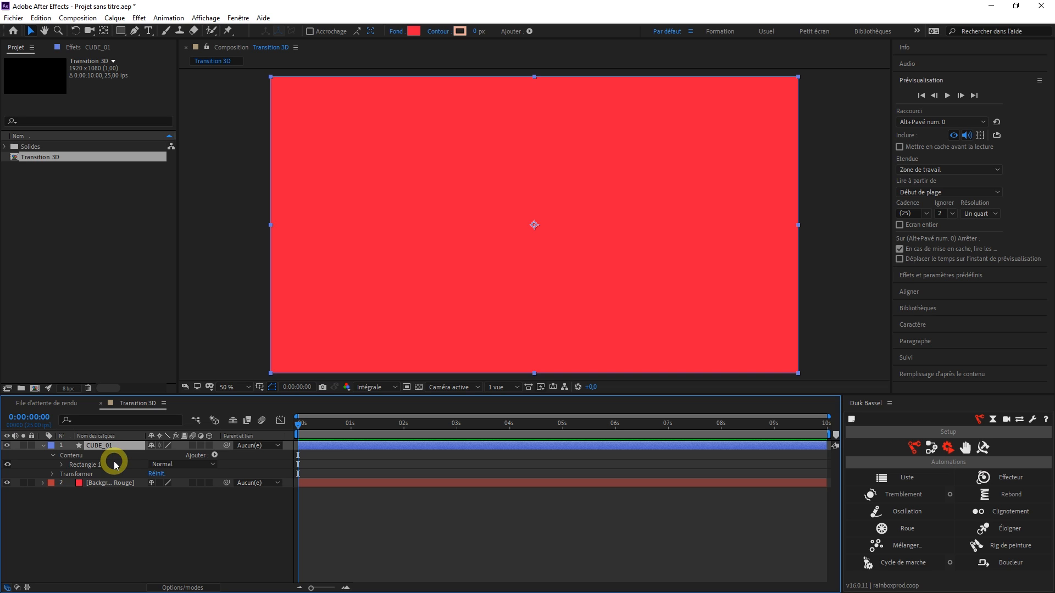
key(u)
key(u)
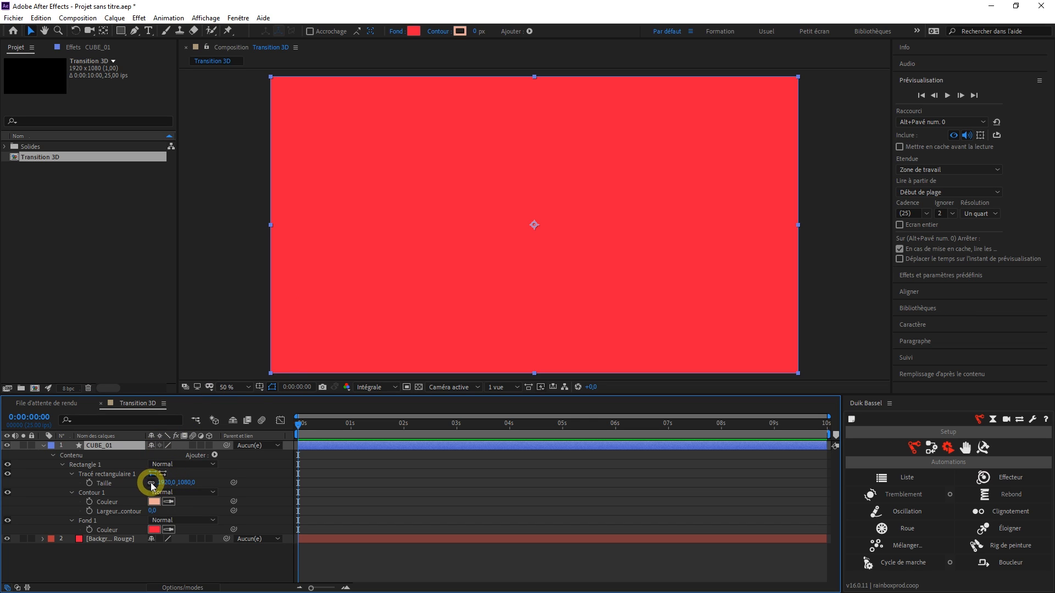
text(127.7)
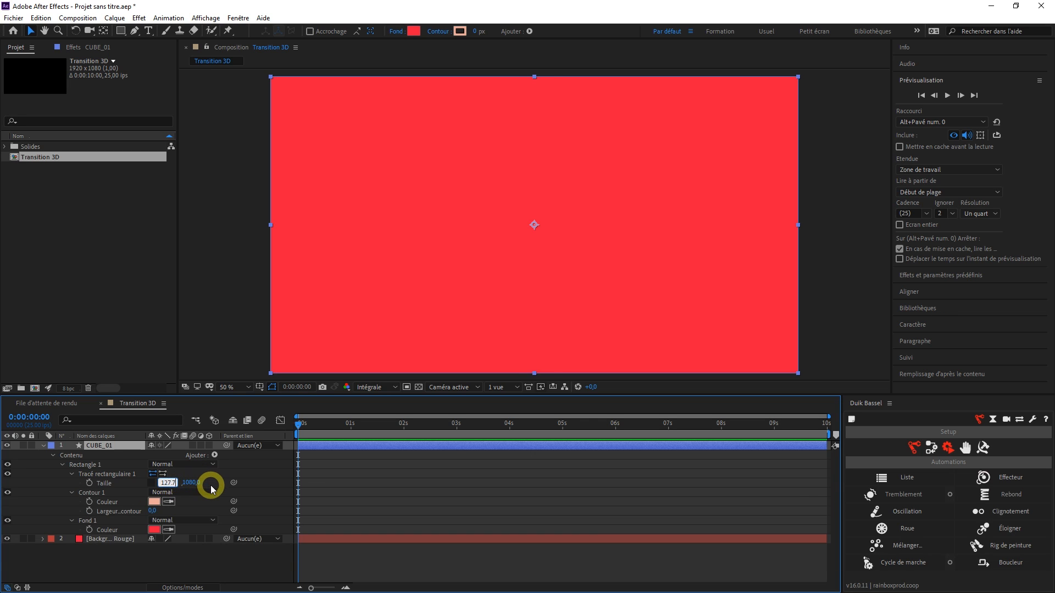
key(Tab)
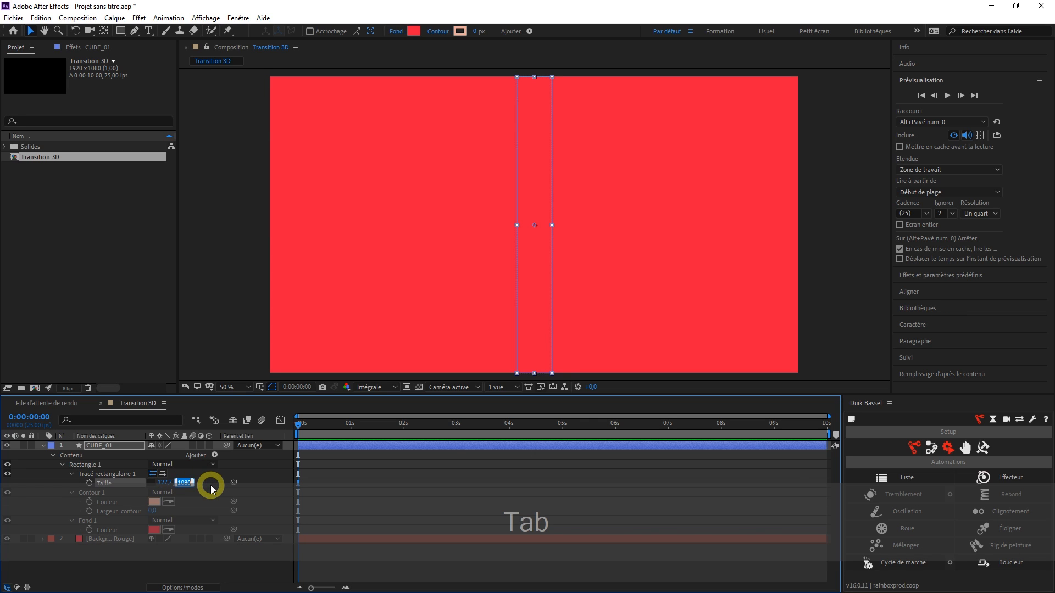
text(127.7)
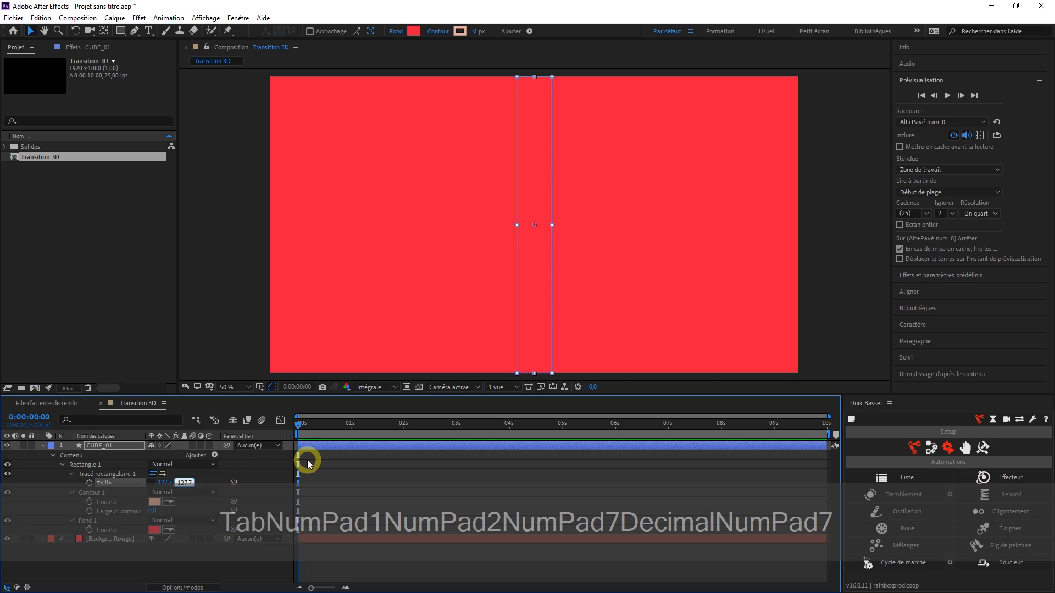
click(306, 460)
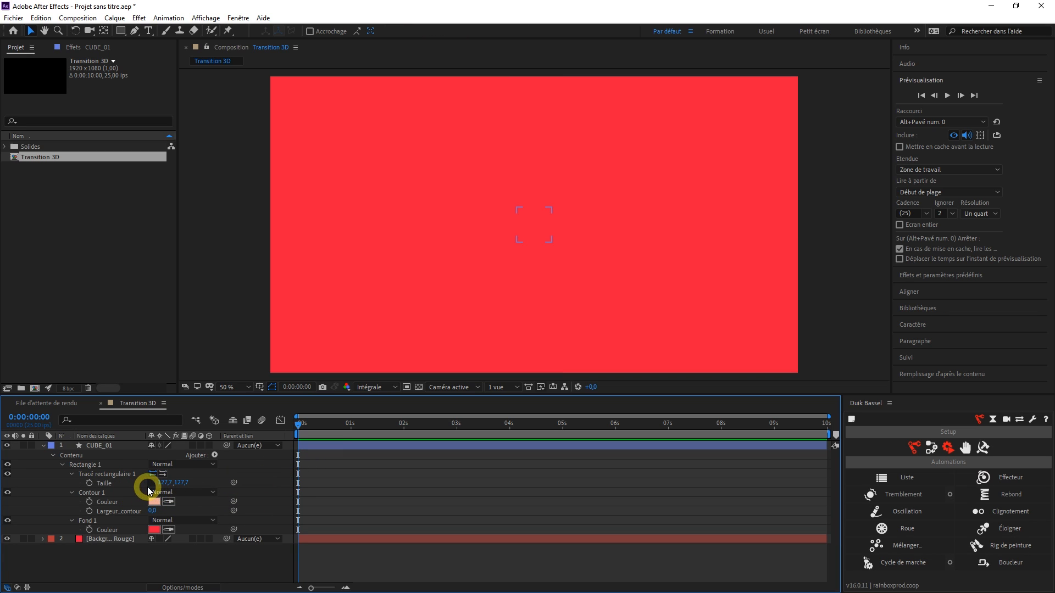
Step: Link the proportions of CUBE_01's rectangle path, set its size to 150 by 150, and collapse the layer's properties
click(151, 484)
click(167, 483)
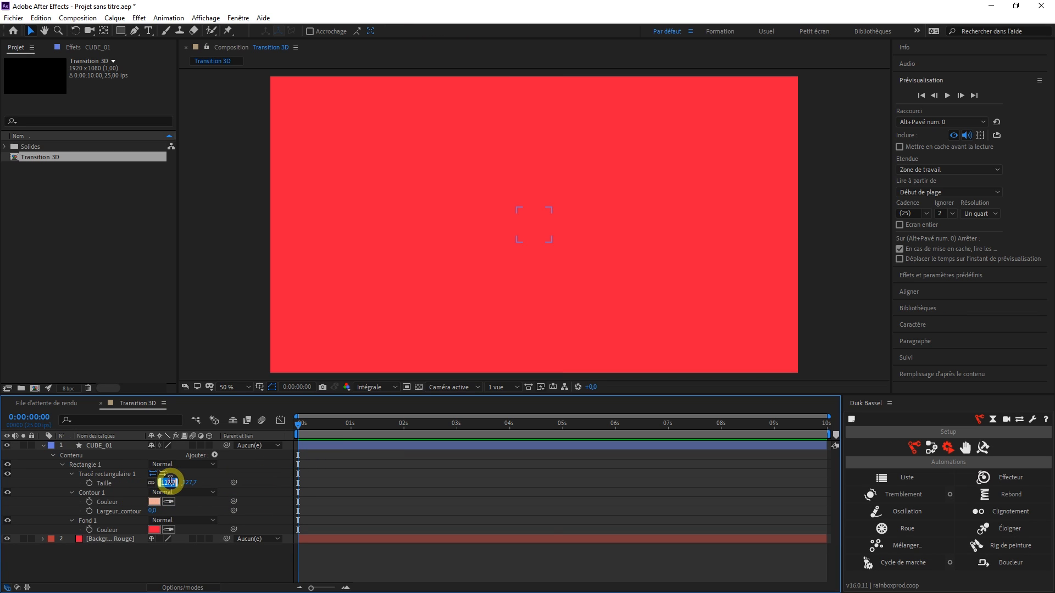
text(150)
key(Return)
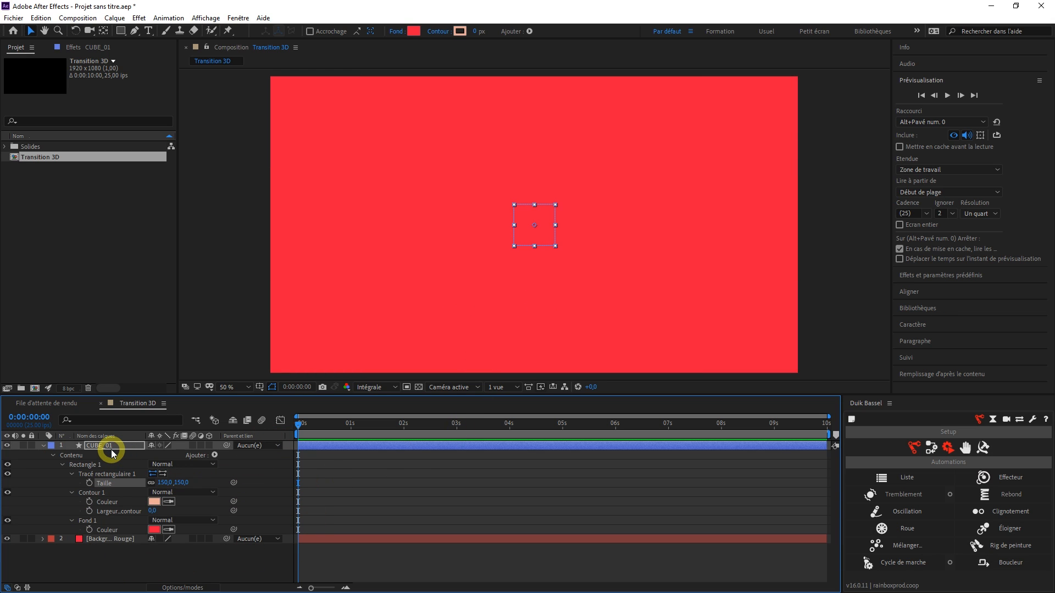
click(44, 446)
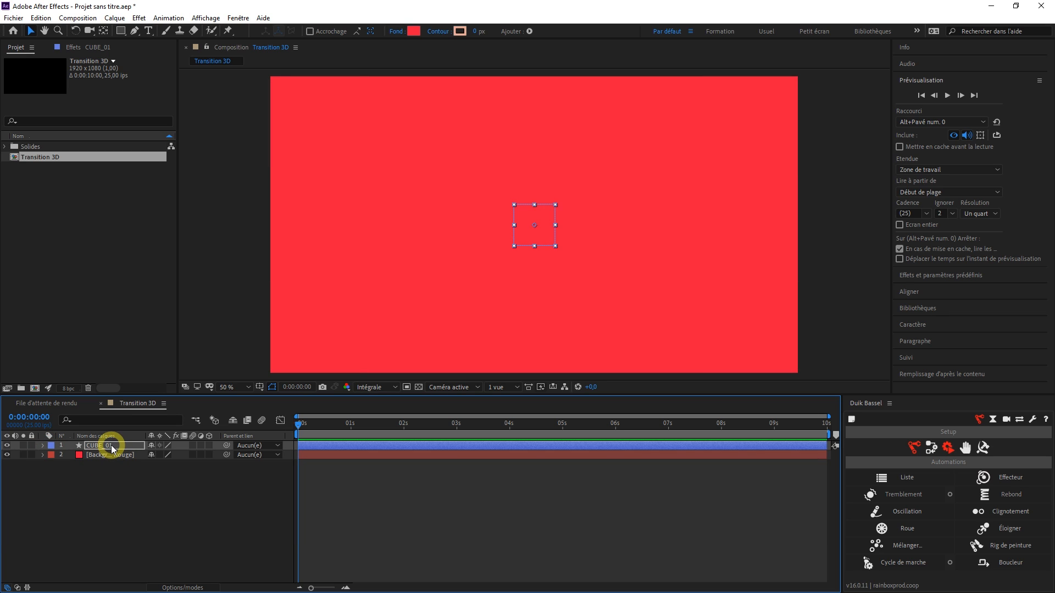
Step: Turn both CUBE_01 and the Background Rouge layer into 3D layers
shift+click(112, 451)
drag(211, 449, 207, 460)
key(F4)
key(F4)
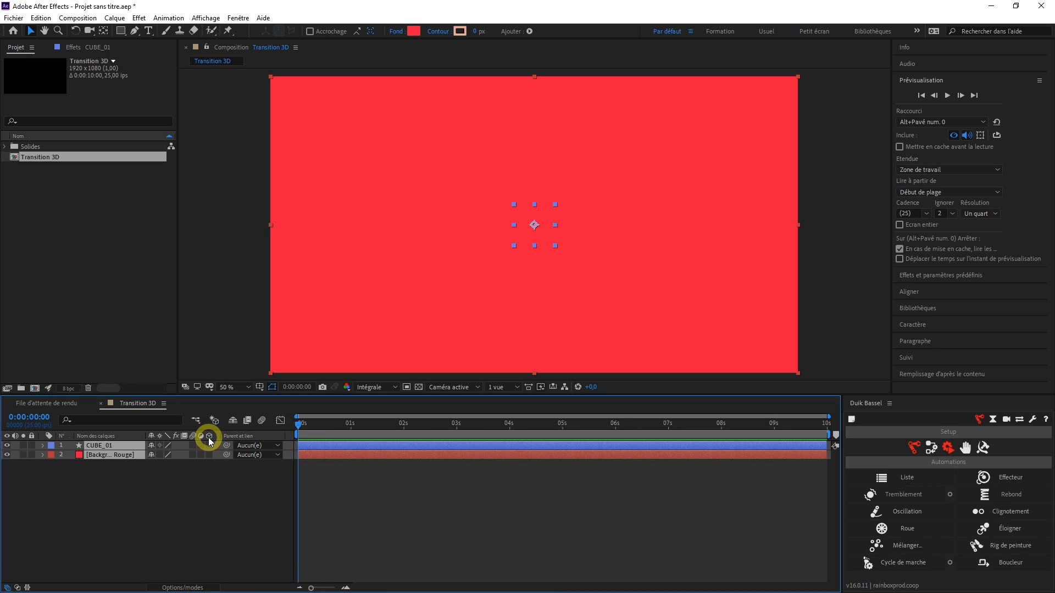
drag(210, 448, 210, 471)
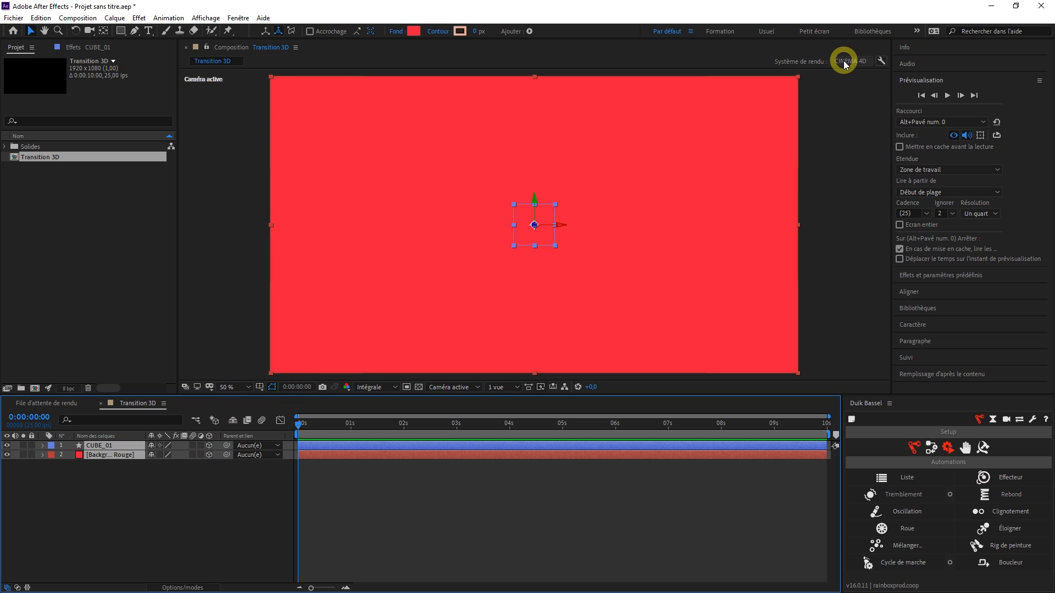
Step: Set the composition's 3D rendering system to 3D classique
click(844, 62)
click(442, 205)
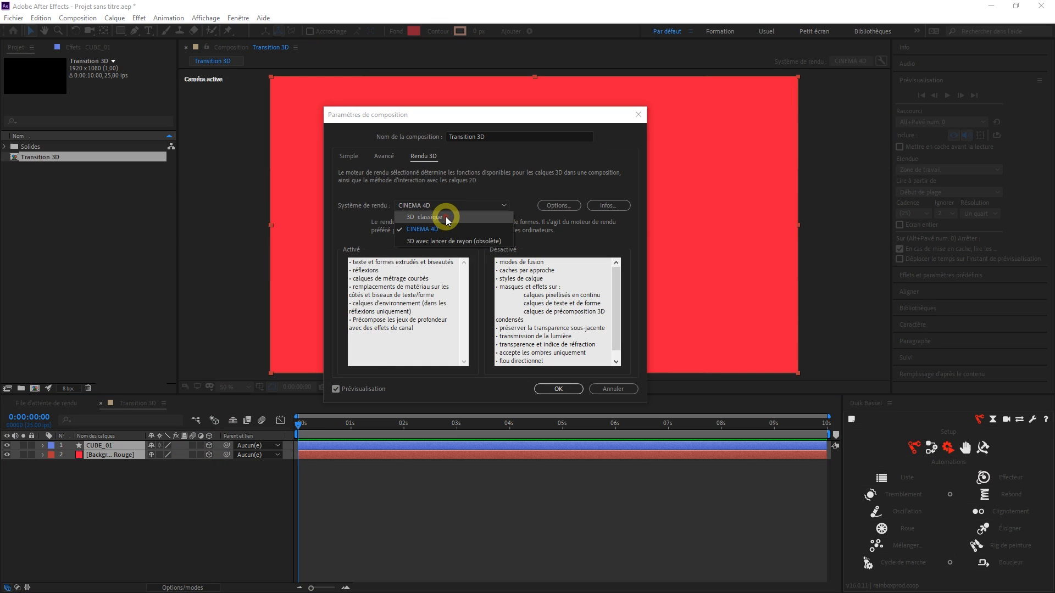
click(446, 217)
click(556, 389)
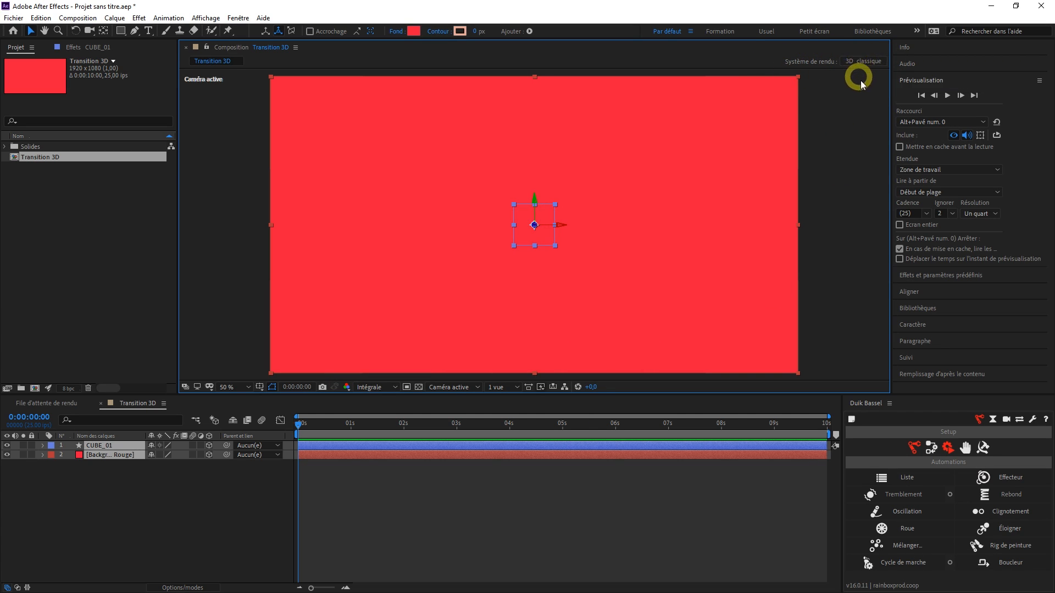
Step: Choose CINEMA 4D as the composition's rendering system and review its list of enabled features
click(871, 62)
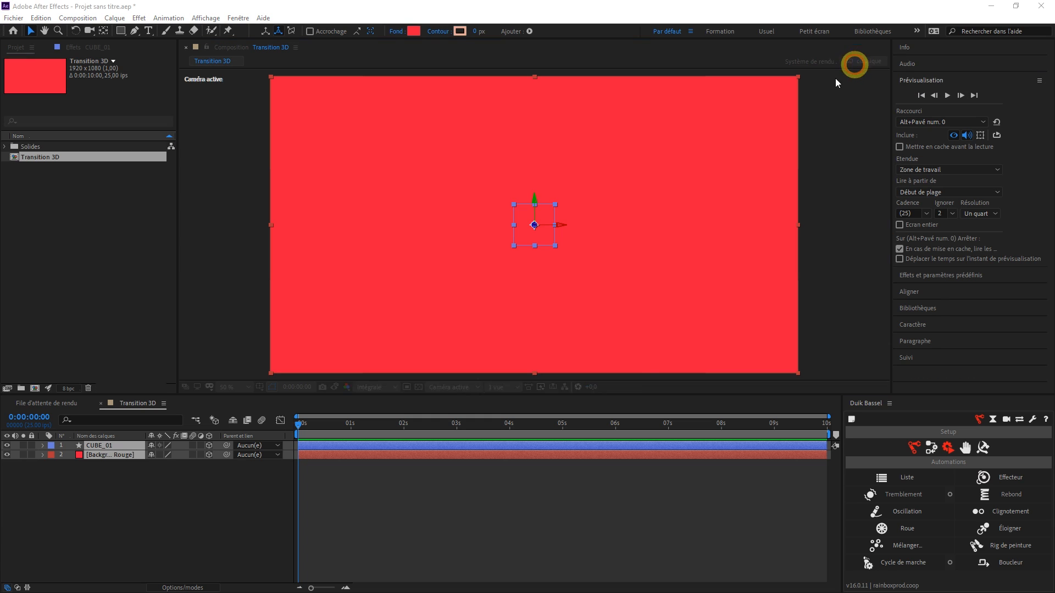
click(460, 212)
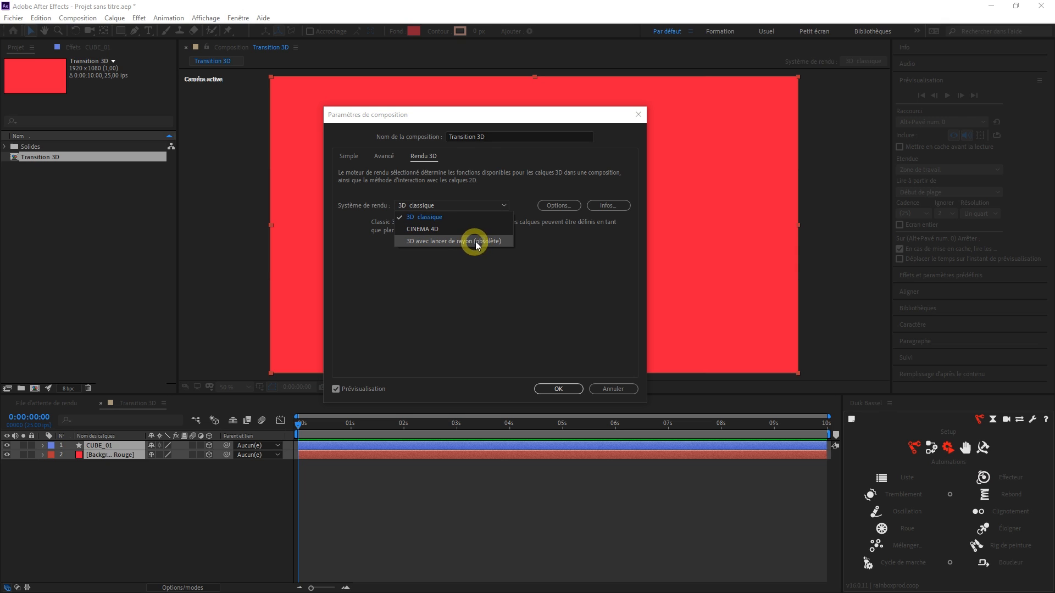
click(431, 230)
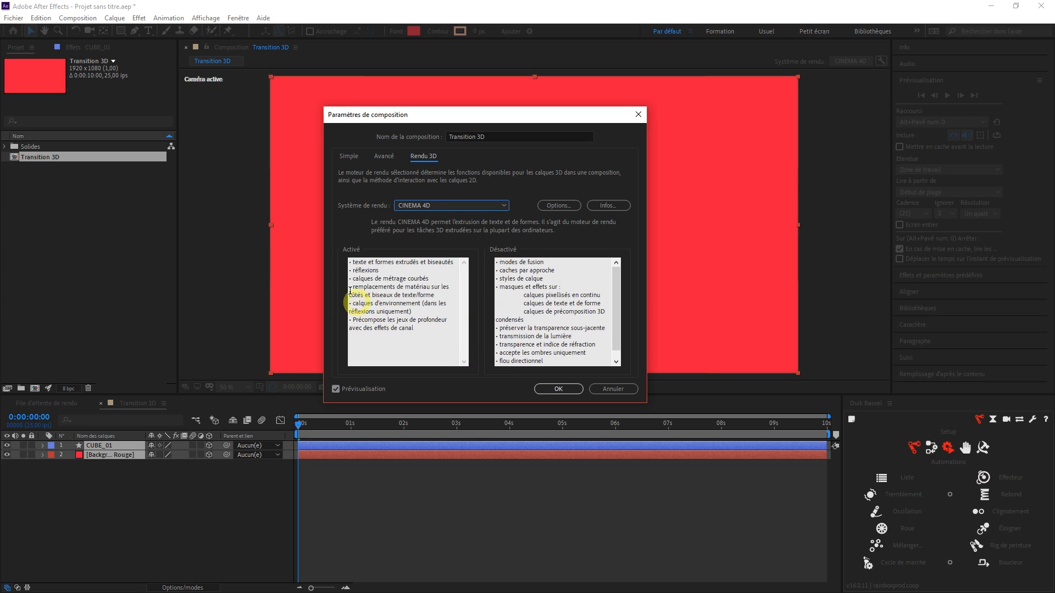
click(396, 278)
drag(352, 265, 440, 320)
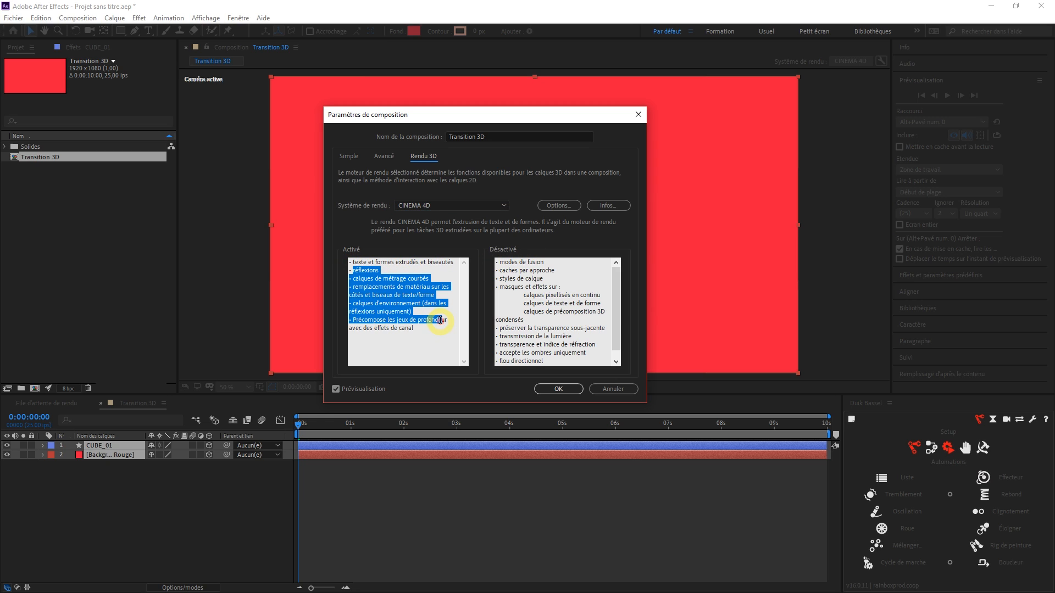
click(438, 334)
Step: Keep CINEMA 4D as the rendering system, review its disabled features down to camera depth of field, and apply the composition settings
click(429, 206)
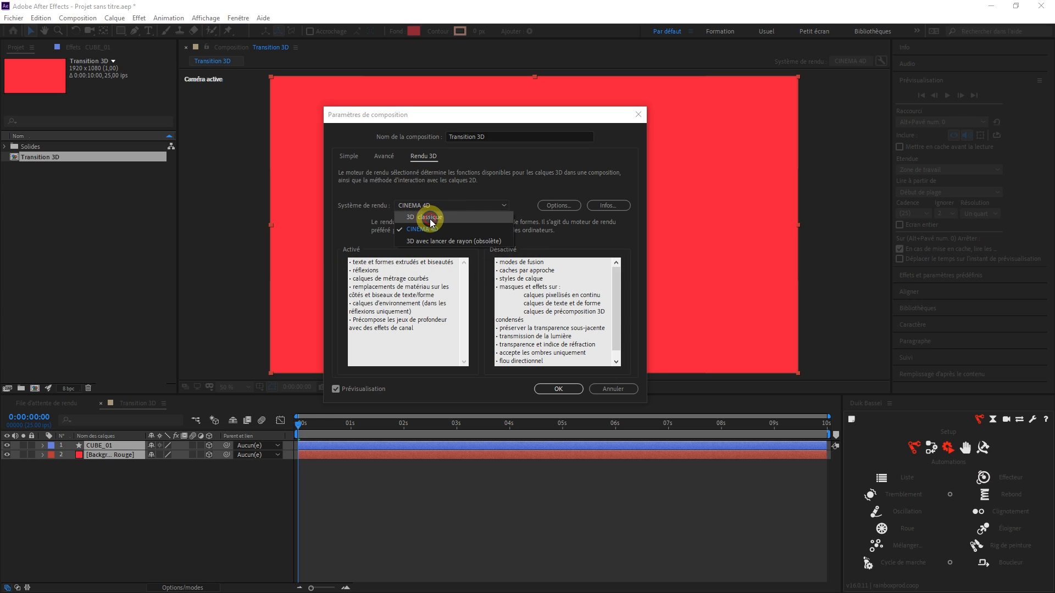
click(429, 233)
click(569, 263)
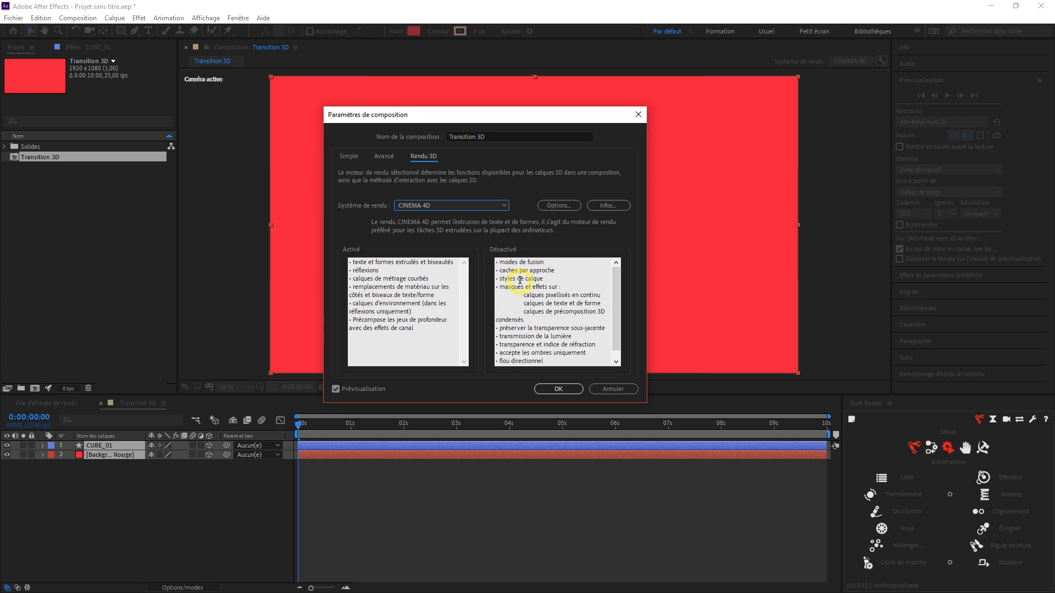
scroll(558, 330, down, 1)
drag(598, 361, 501, 361)
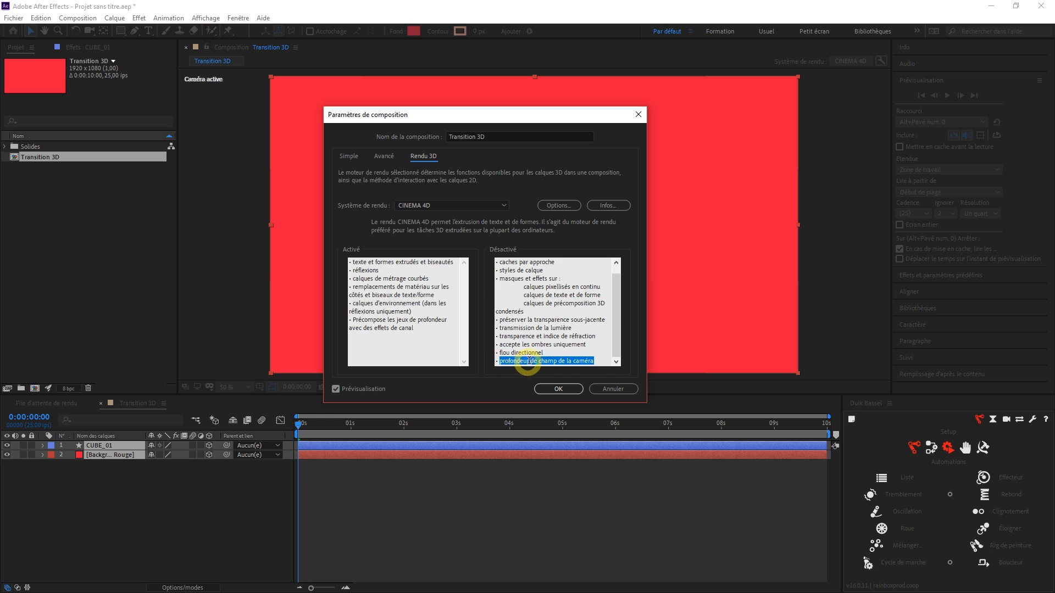
click(573, 356)
click(565, 390)
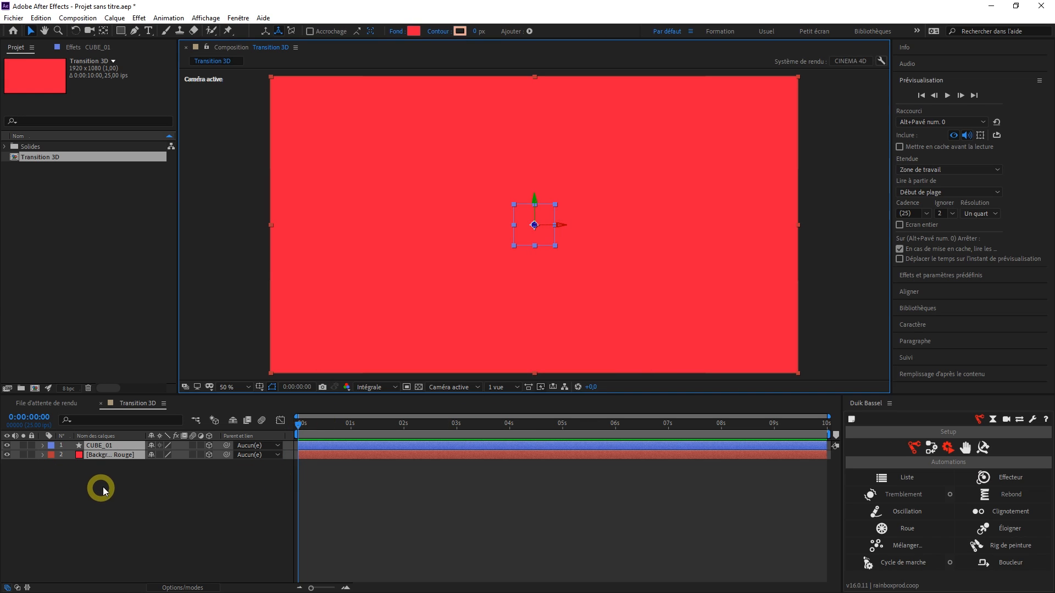
Step: With no layer selected, lower the CINEMA 4D render quality to 1 in the renderer options
click(122, 484)
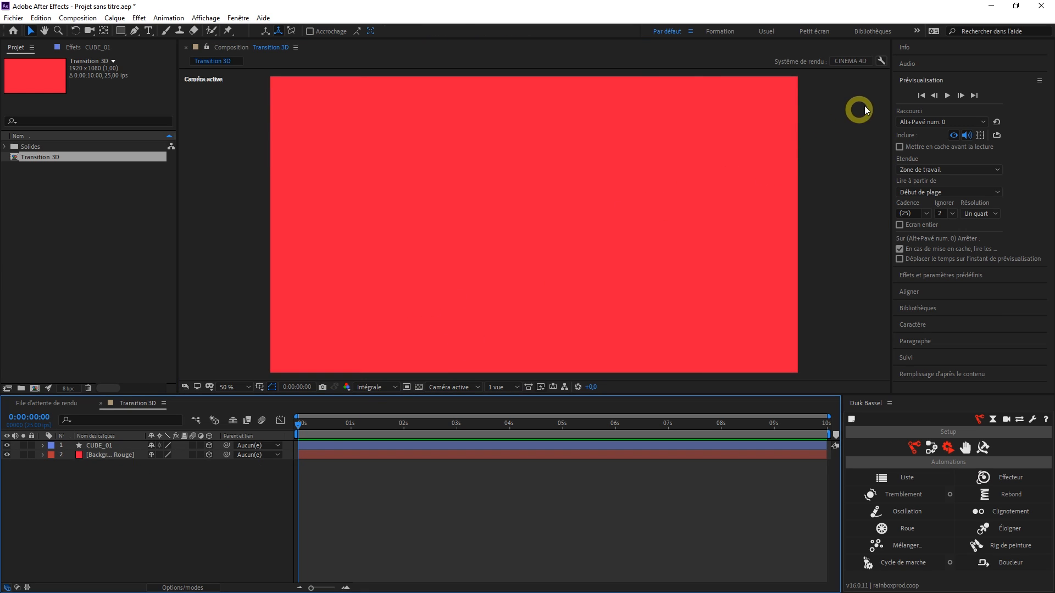
click(878, 62)
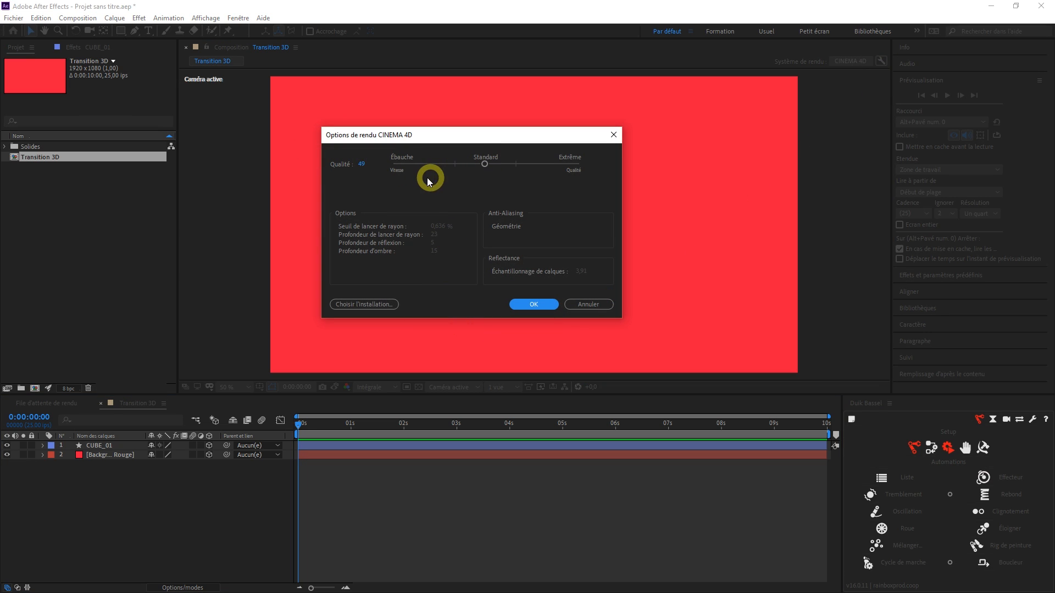
drag(486, 165, 409, 227)
drag(505, 164, 516, 164)
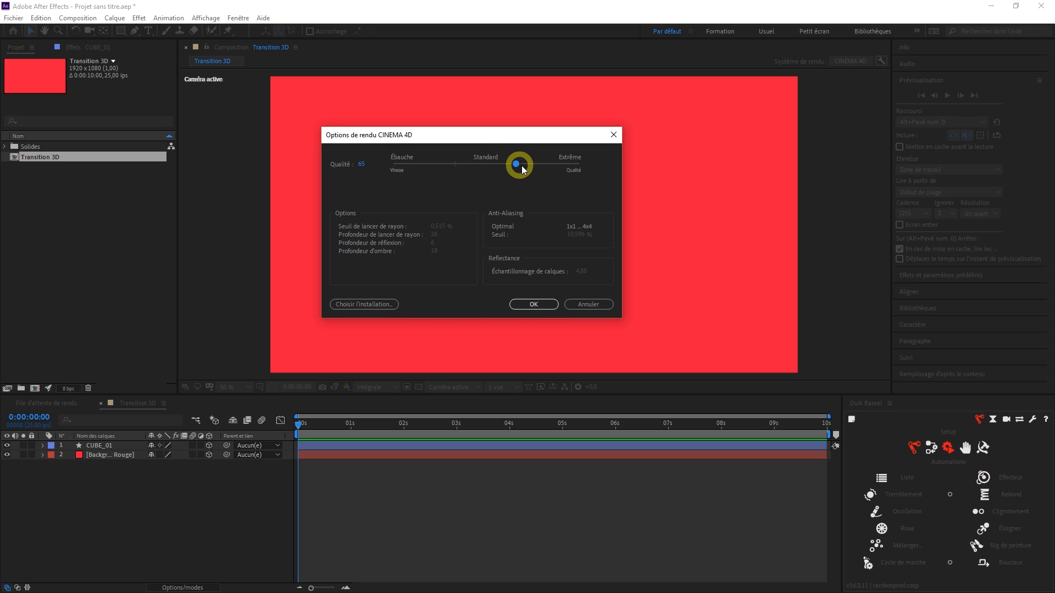
click(542, 165)
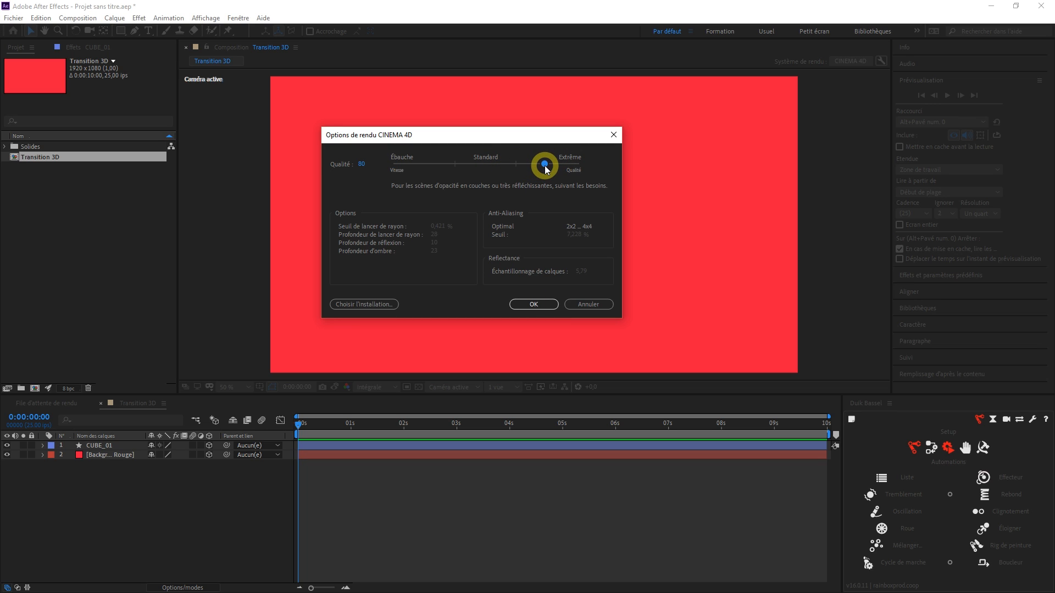
drag(543, 165, 393, 165)
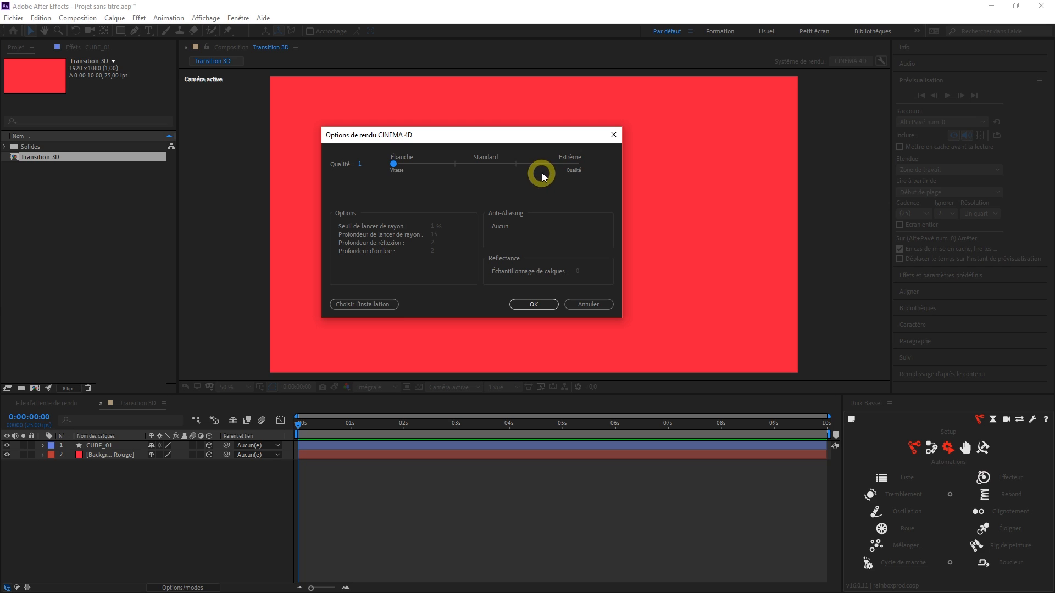
click(534, 305)
Step: Hide the Background Rouge layer and select CUBE_01
click(155, 525)
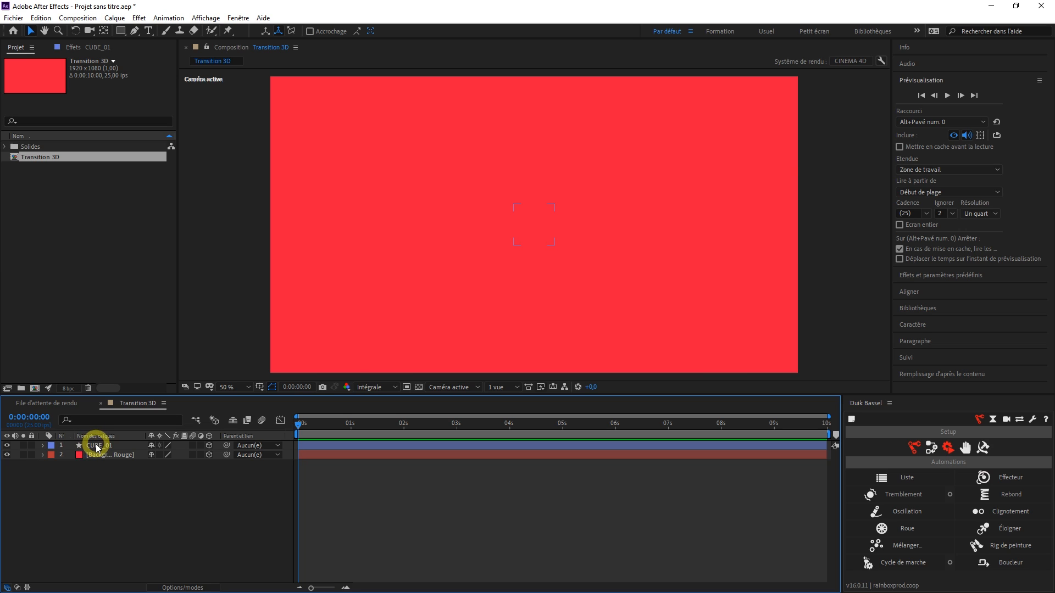
click(7, 455)
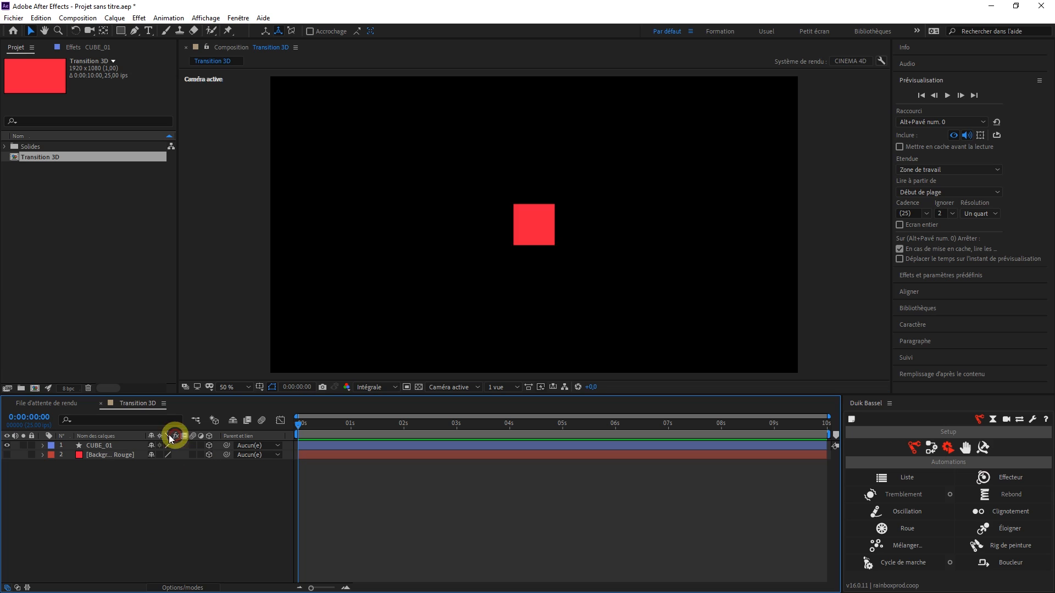
click(110, 446)
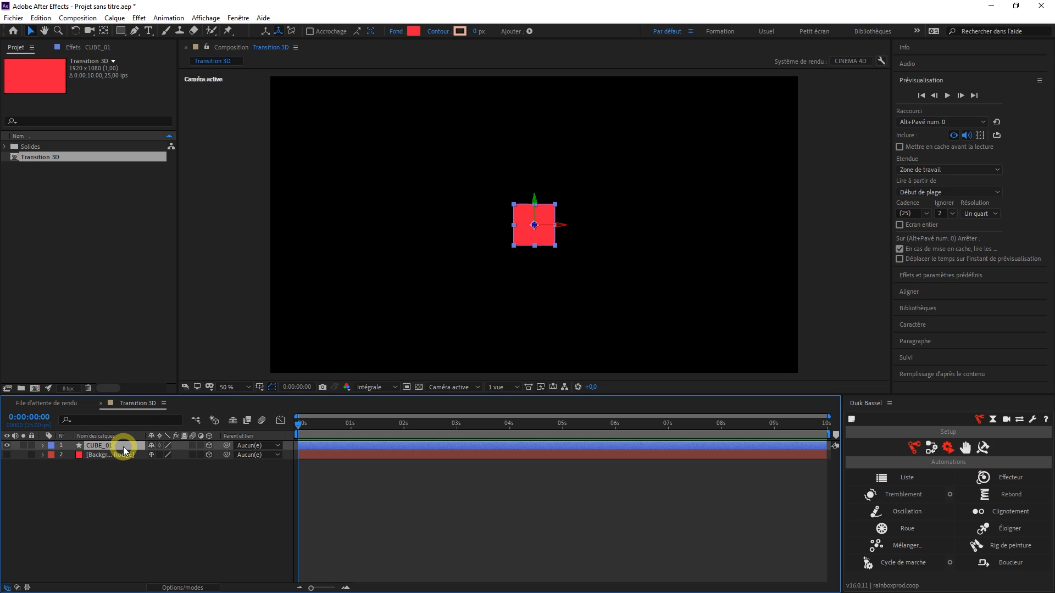
Step: Switch the composition to the 3D classique renderer and display CUBE_01's surface options
click(839, 61)
click(427, 207)
click(428, 216)
click(559, 389)
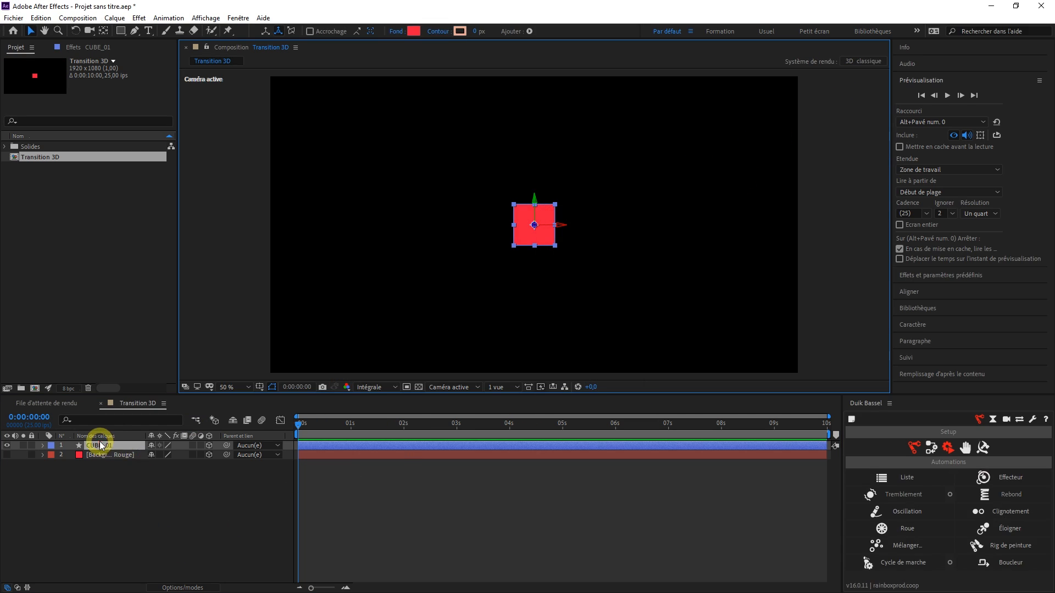
click(101, 451)
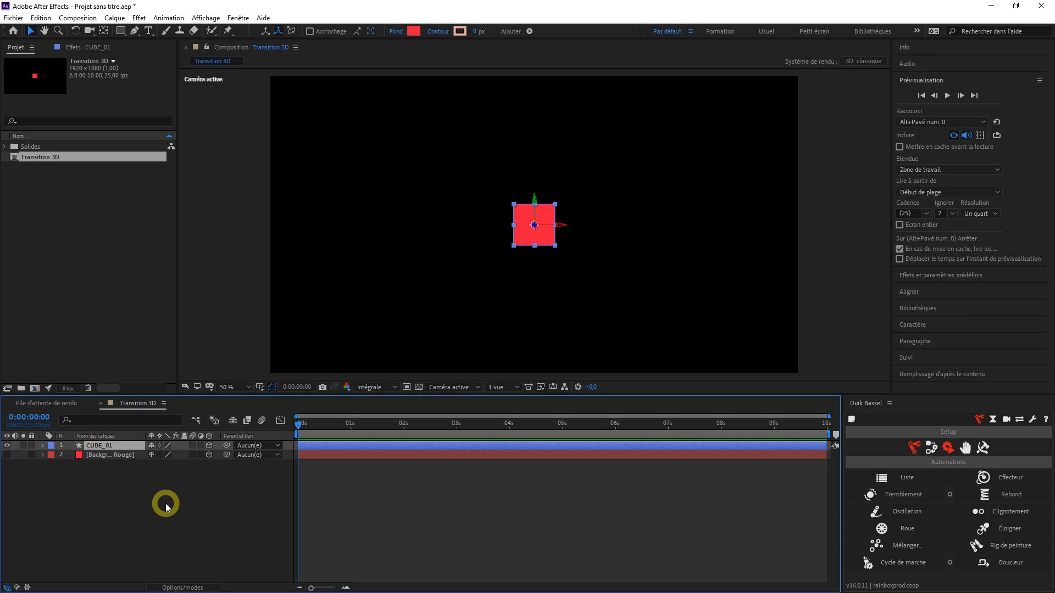
key(a)
key(a)
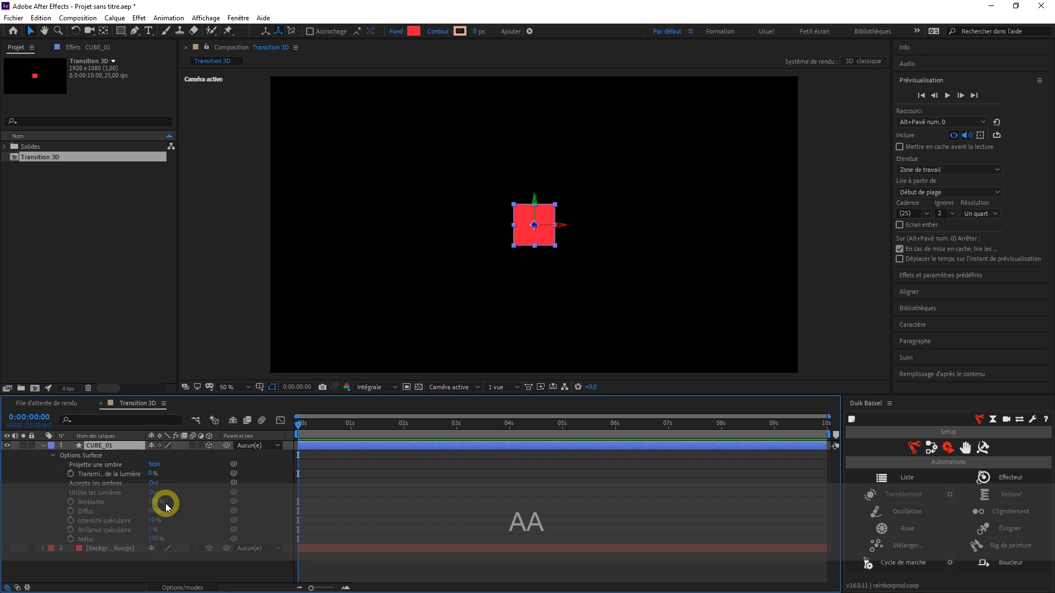
click(83, 457)
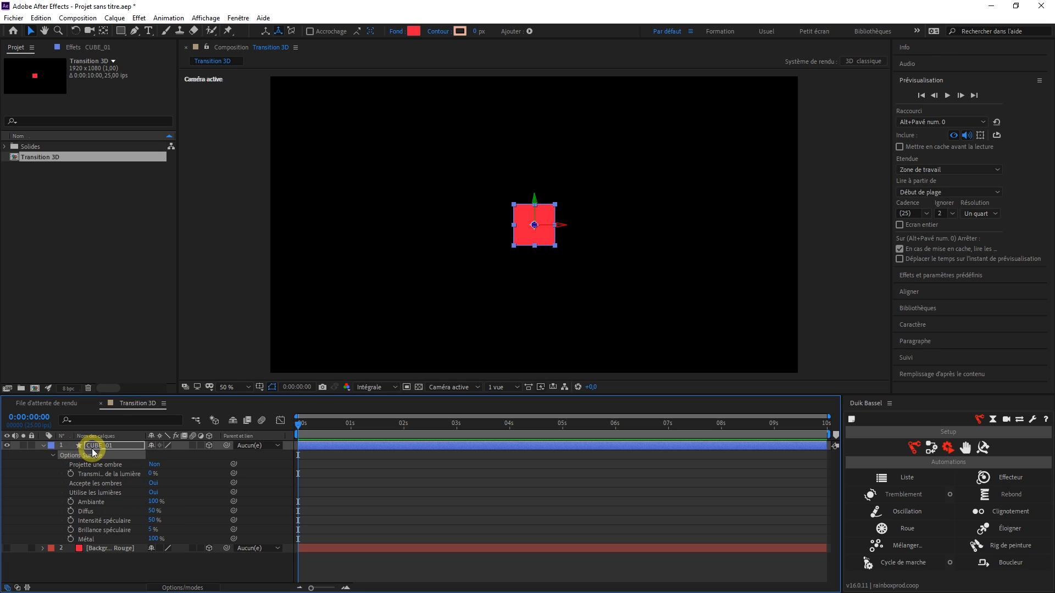
Step: Switch the composition's renderer to CINEMA 4D and reveal CUBE_01's geometry and surface options
click(862, 60)
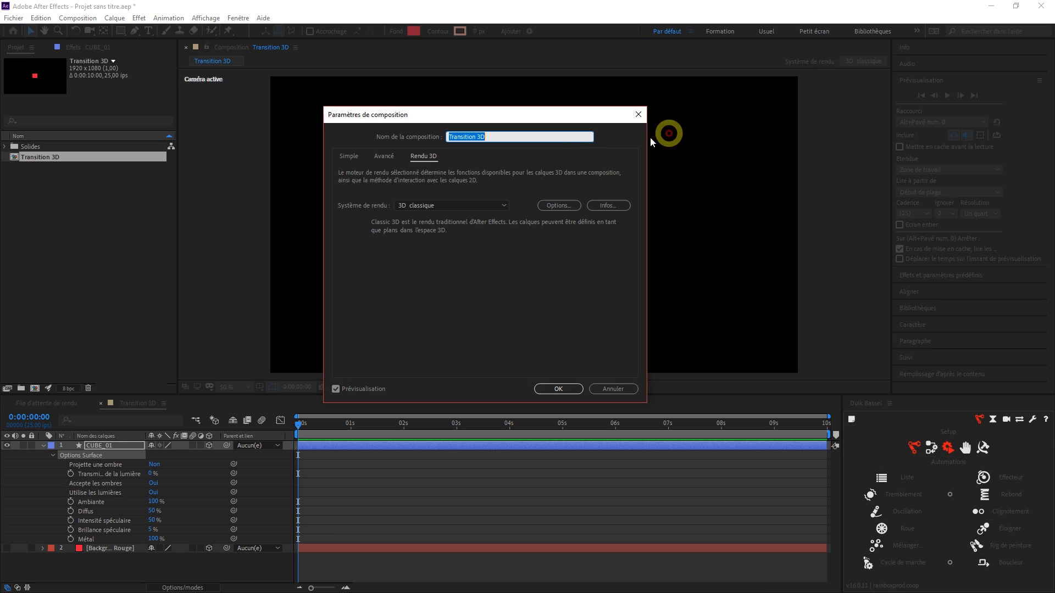
click(443, 206)
click(439, 229)
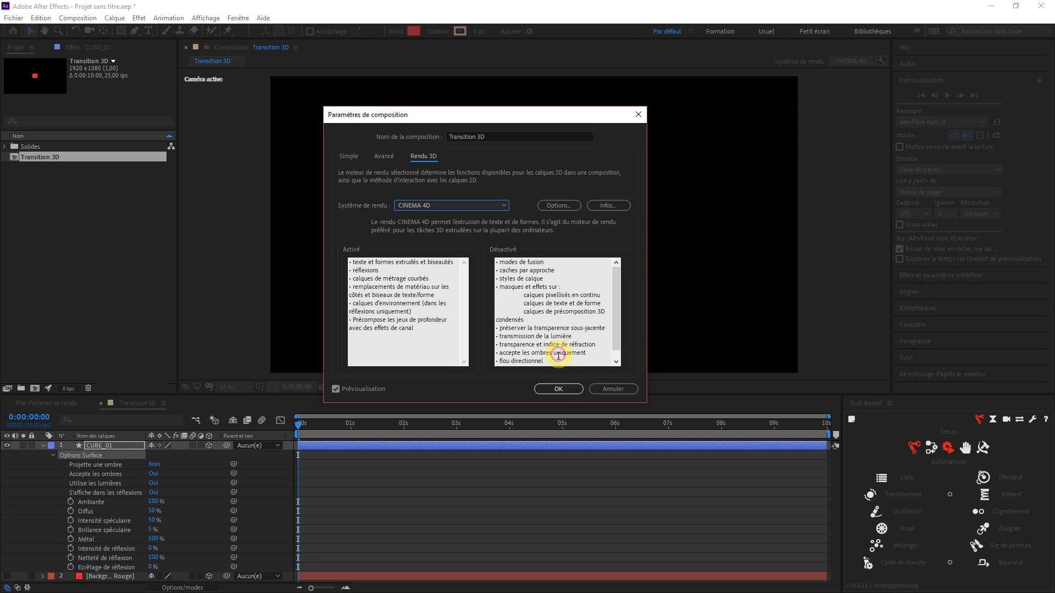
click(559, 389)
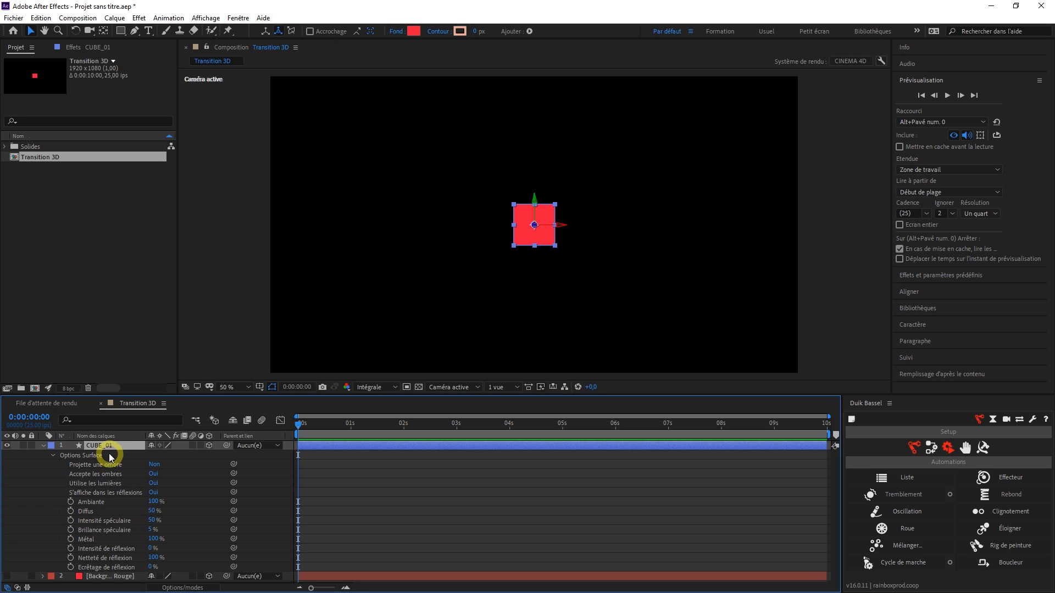
key(a)
key(a)
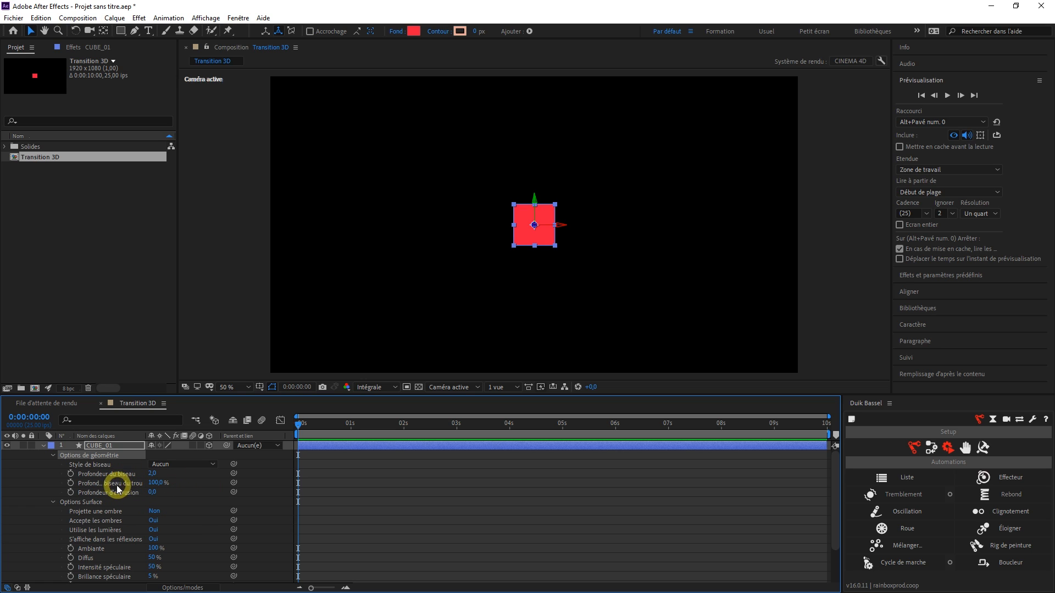
Step: Set CUBE_01's extrusion depth to 150 and display the composition in Vue personnalisée 1
drag(144, 436, 165, 436)
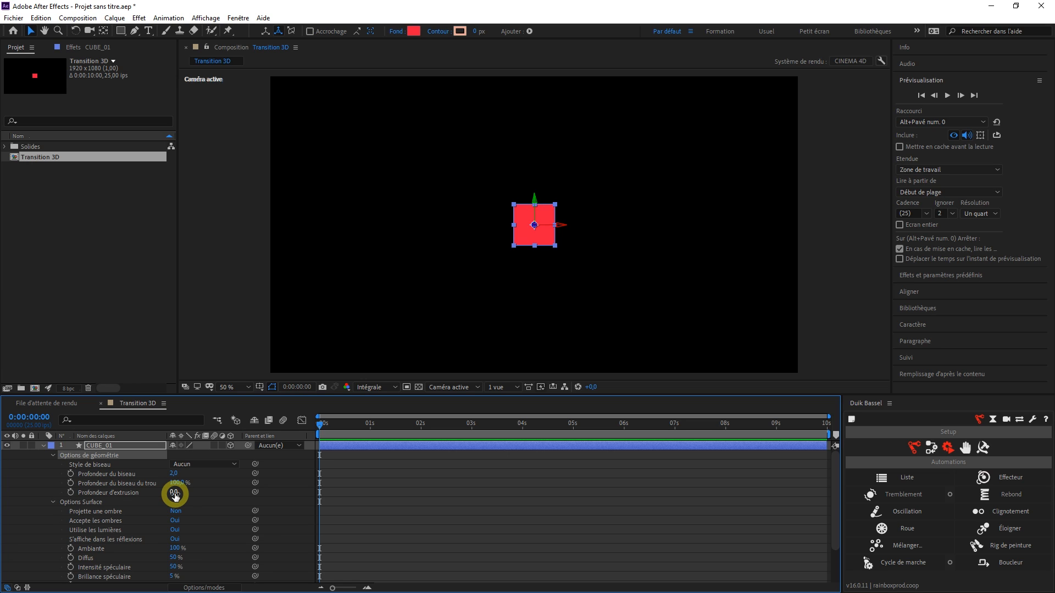
text(150)
key(Return)
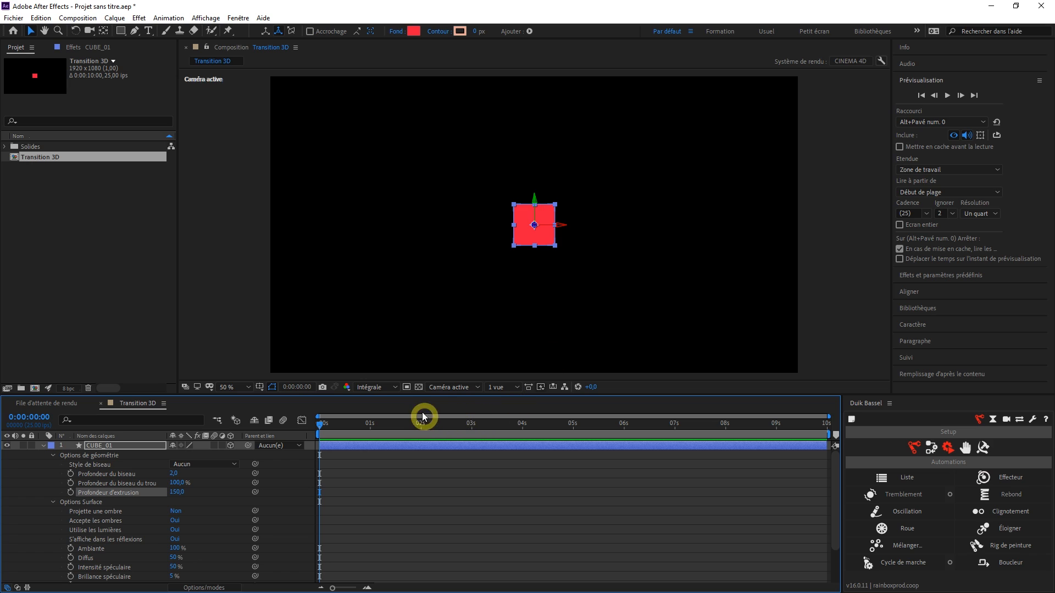
click(447, 387)
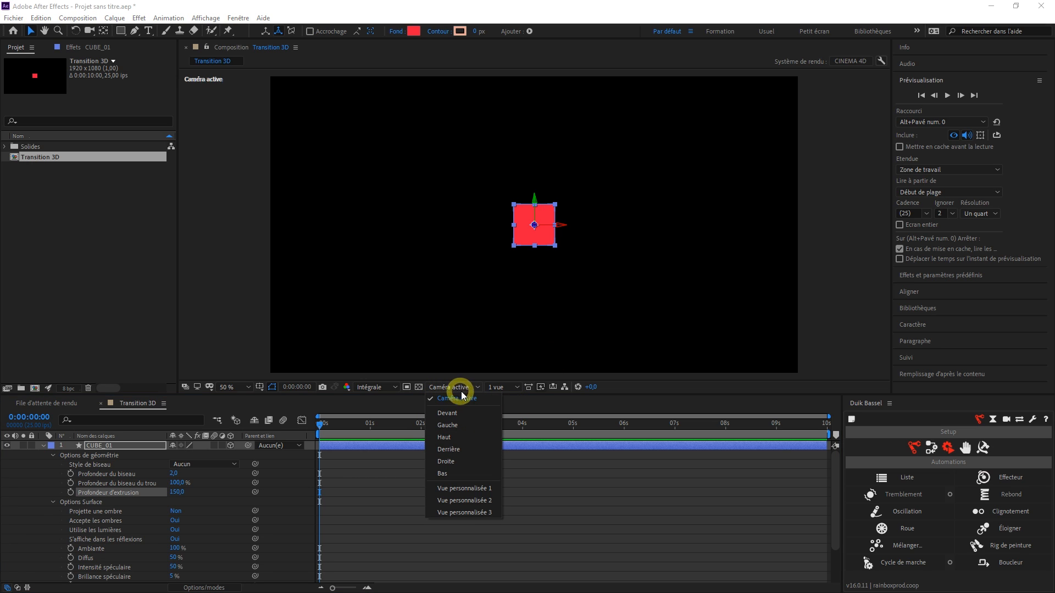
click(459, 488)
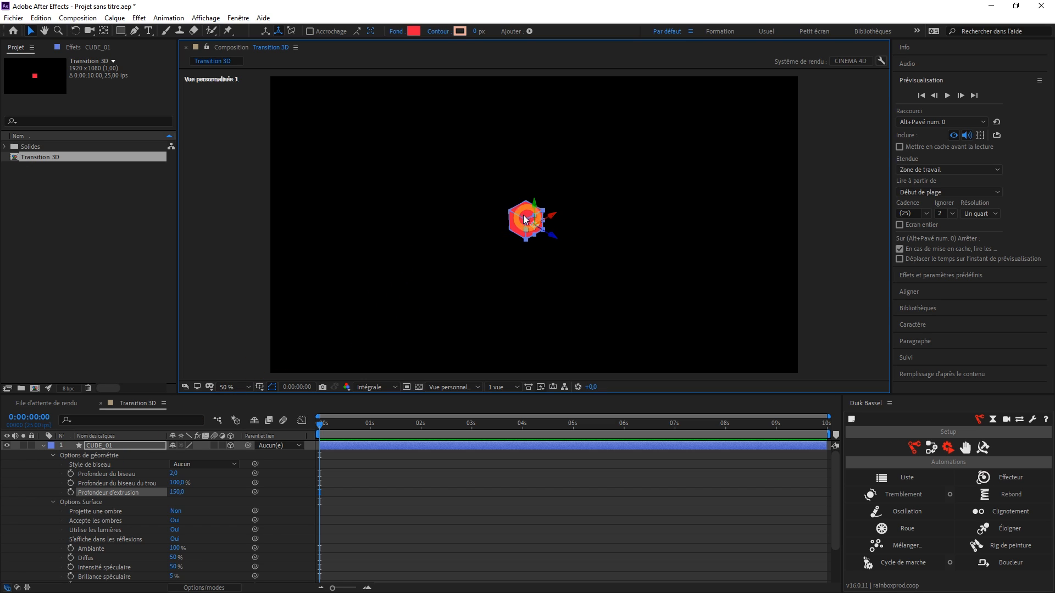
Step: Display the composition from the Haut view and reveal CUBE_01's anchor point and position properties
click(458, 388)
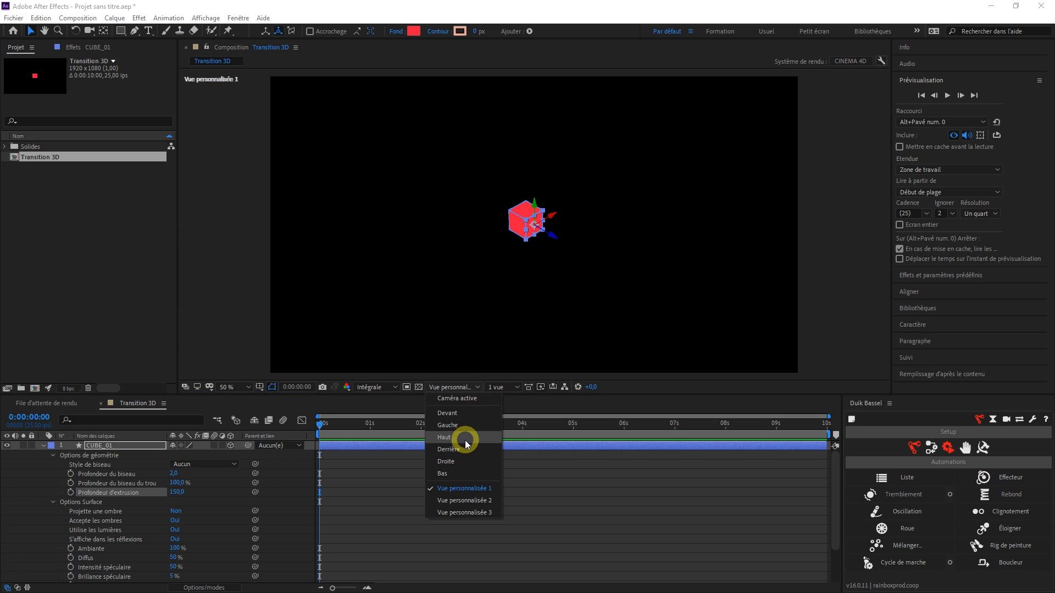
click(454, 436)
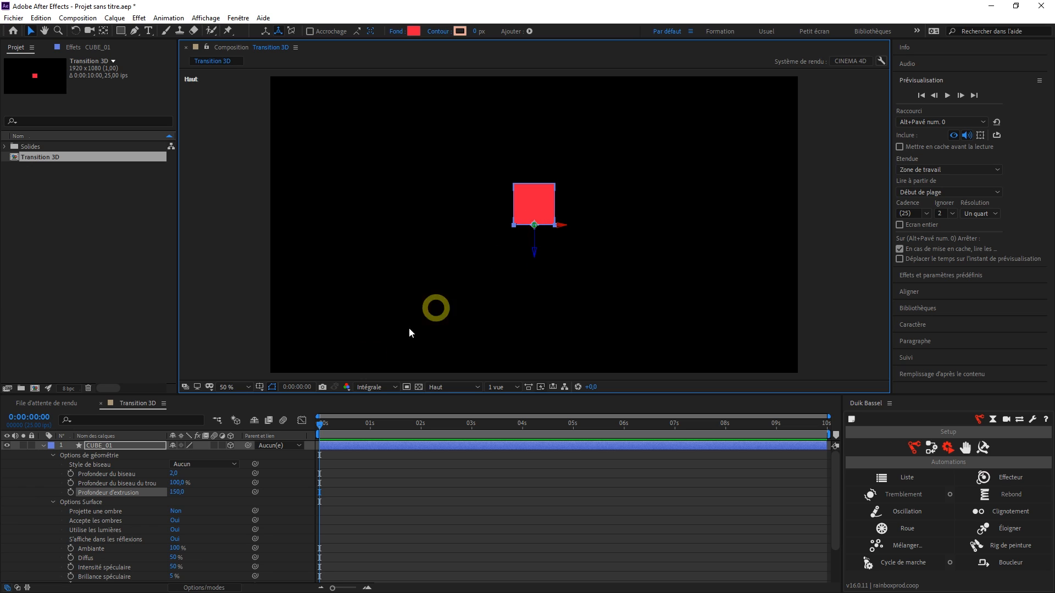
click(102, 454)
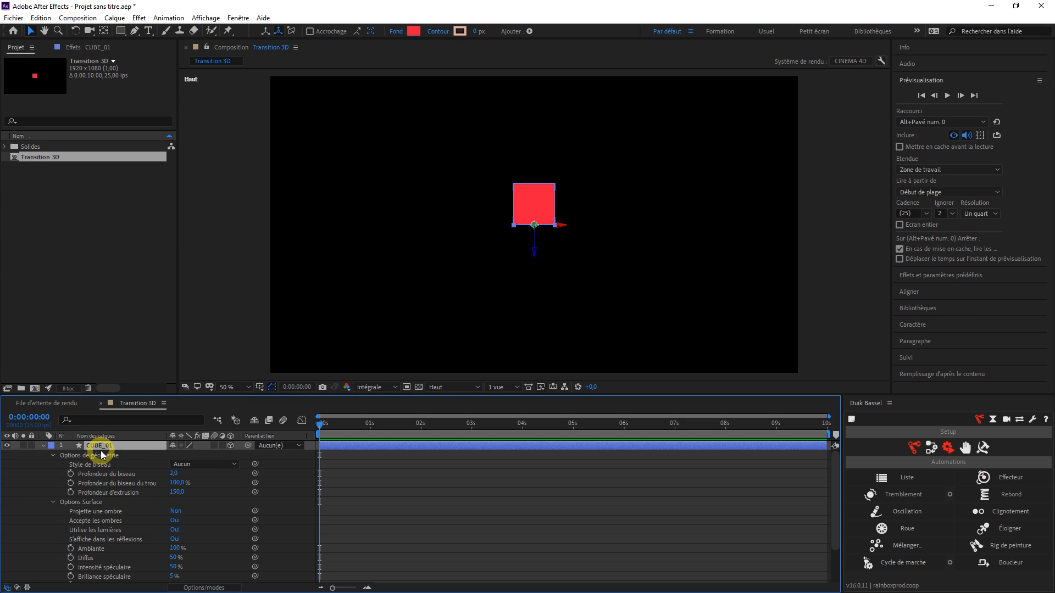
key(a)
key(shift)
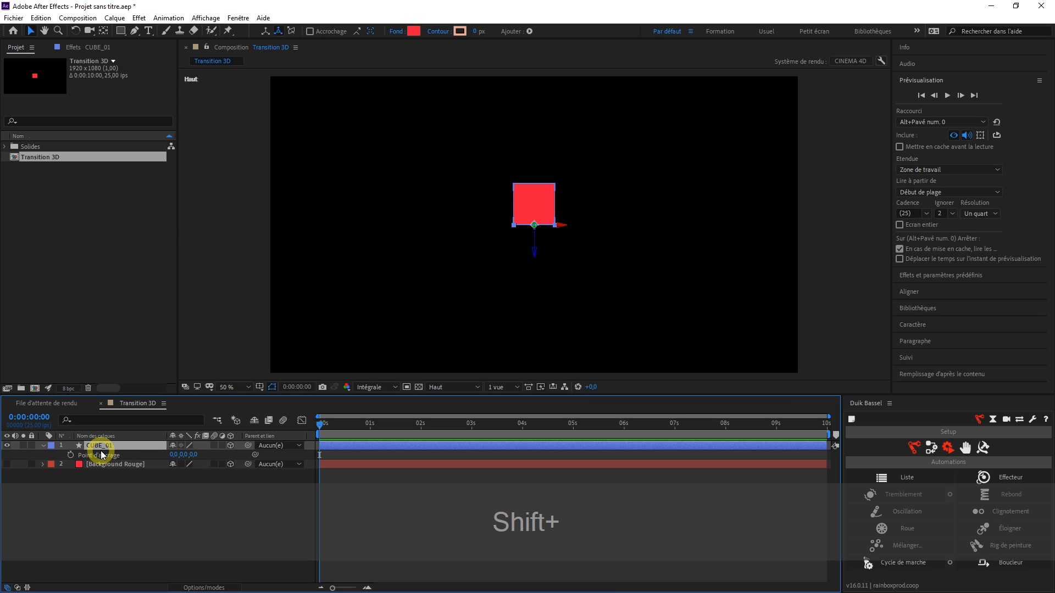
key(shift+p)
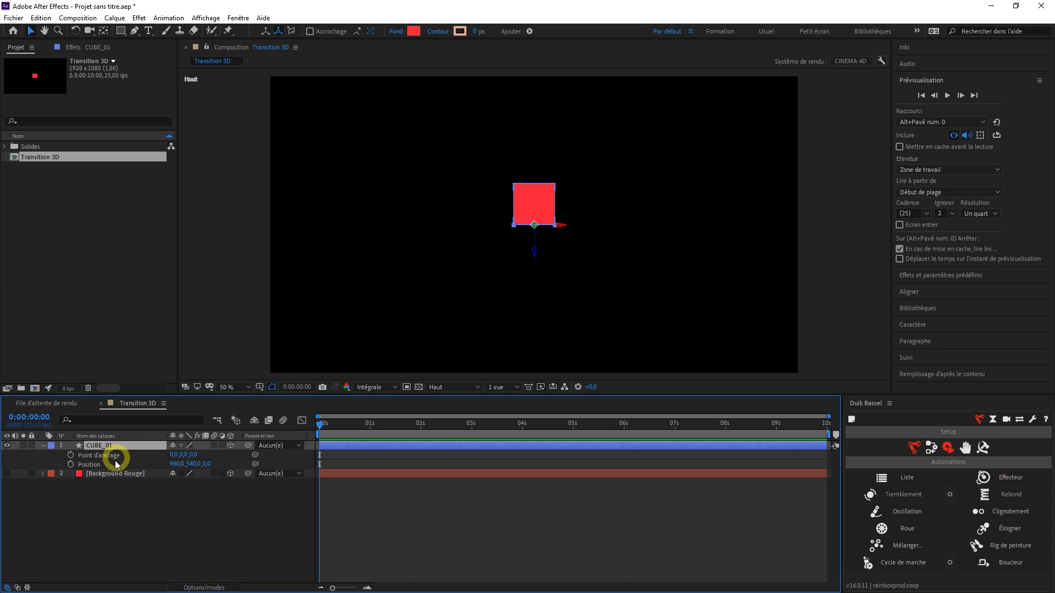
Step: Set the Z values of both CUBE_01's anchor point and its position to 75
click(194, 456)
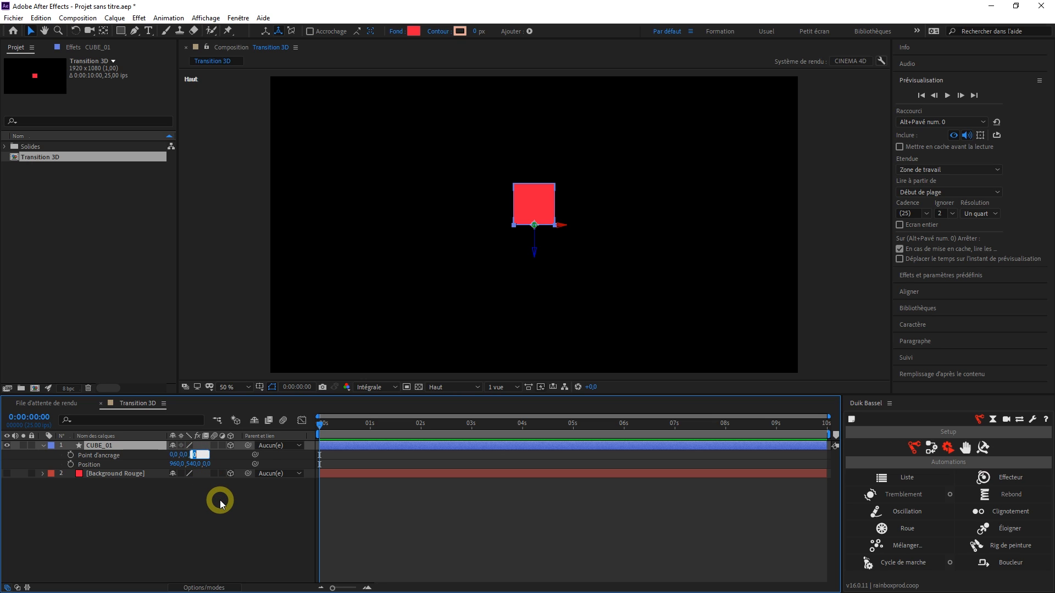
text(75)
key(Return)
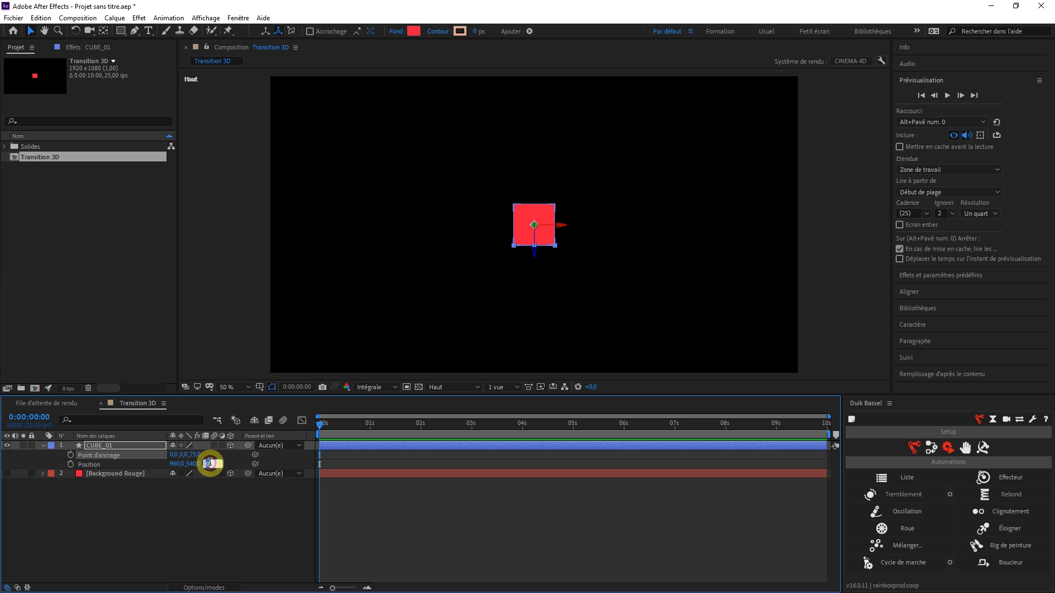
text(75)
key(Return)
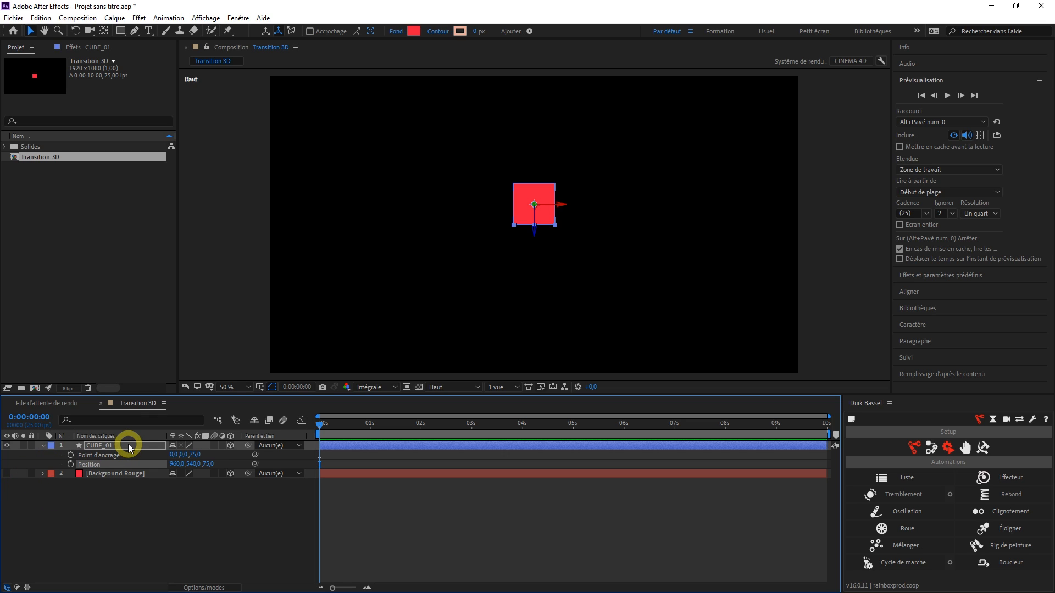
Step: Check the cube in Caméra active, and examine it close up from an angle in Vue personnalisée 1
click(450, 388)
click(458, 395)
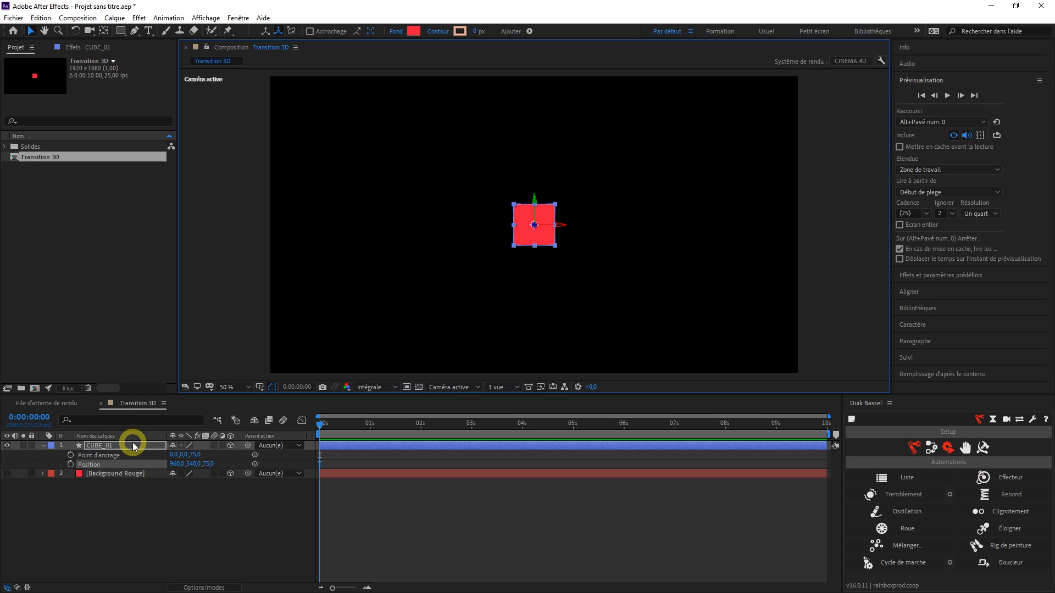
click(455, 388)
click(464, 488)
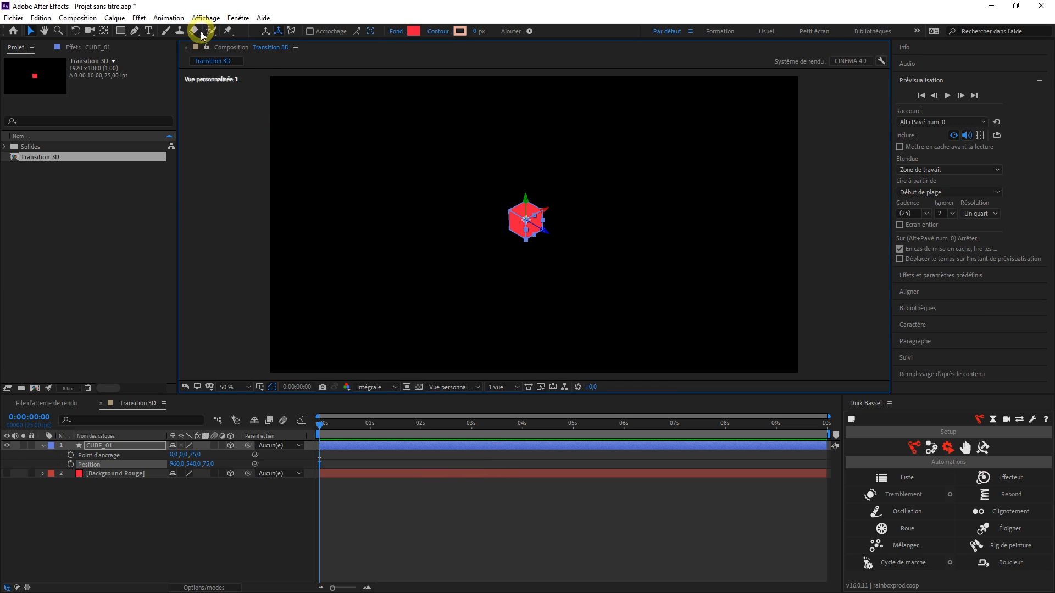
key(c)
drag(522, 158, 88, 31)
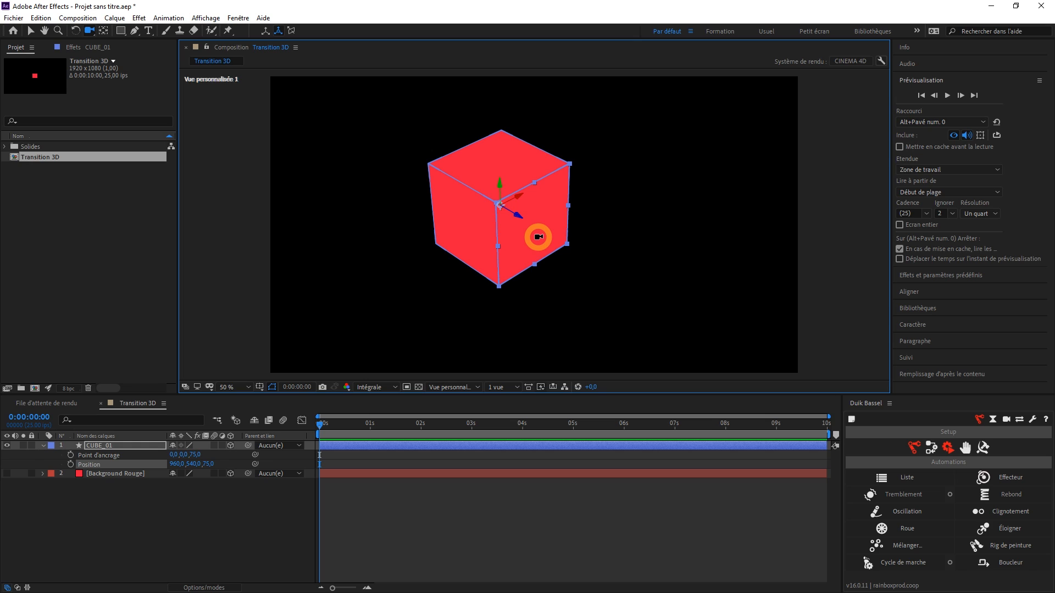
drag(508, 193, 509, 217)
mouse_move(529, 223)
mouse_down()
mouse_move(543, 224)
mouse_move(536, 229)
mouse_up()
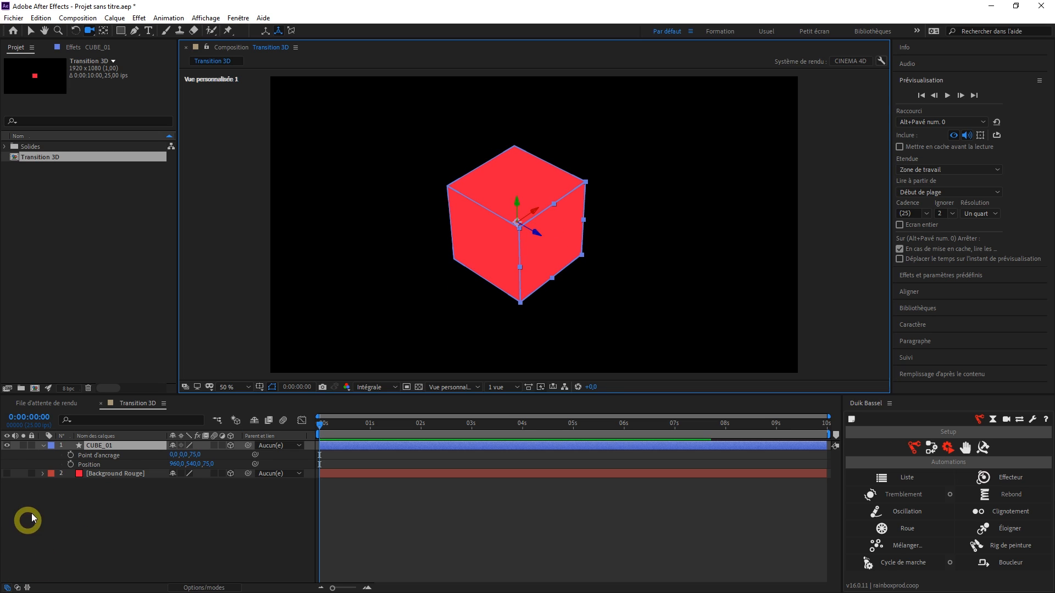
Step: Give CUBE_01 a Convexe bevel with a bevel depth of 3 and collapse its properties
click(98, 447)
key(a)
key(a)
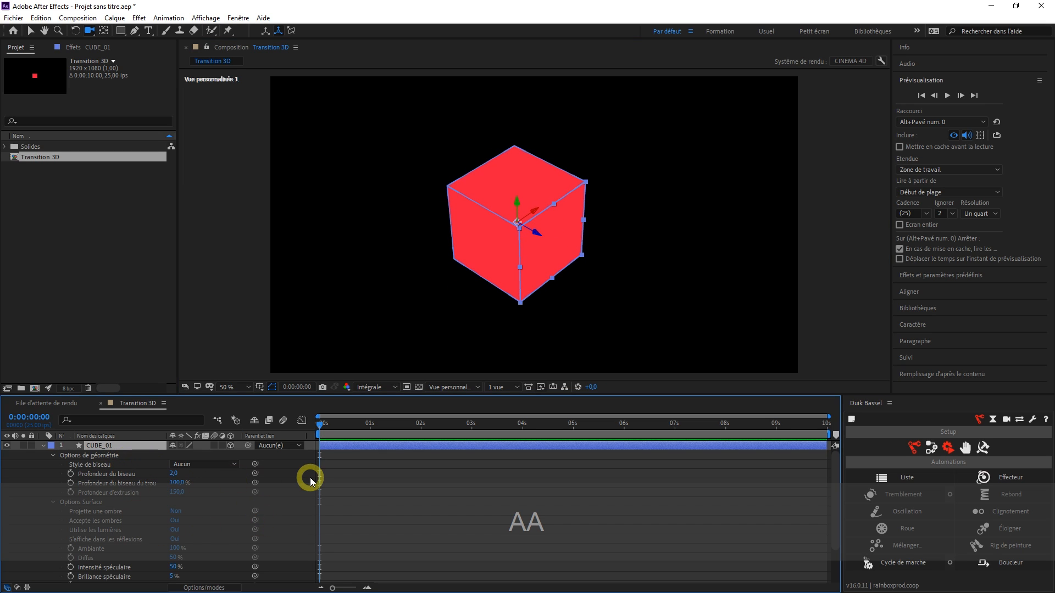
click(176, 473)
text(3)
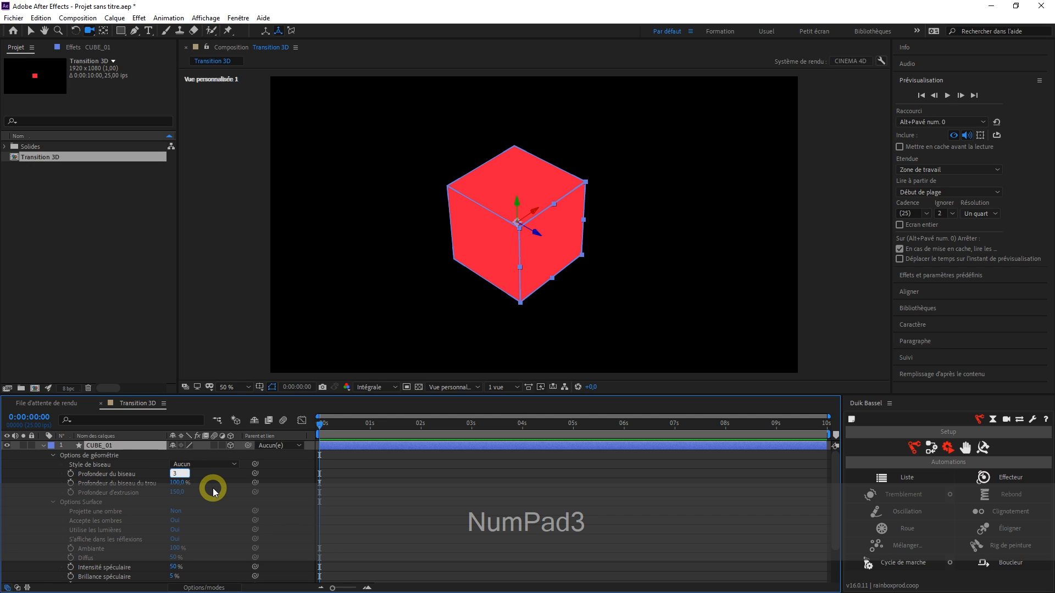
click(214, 465)
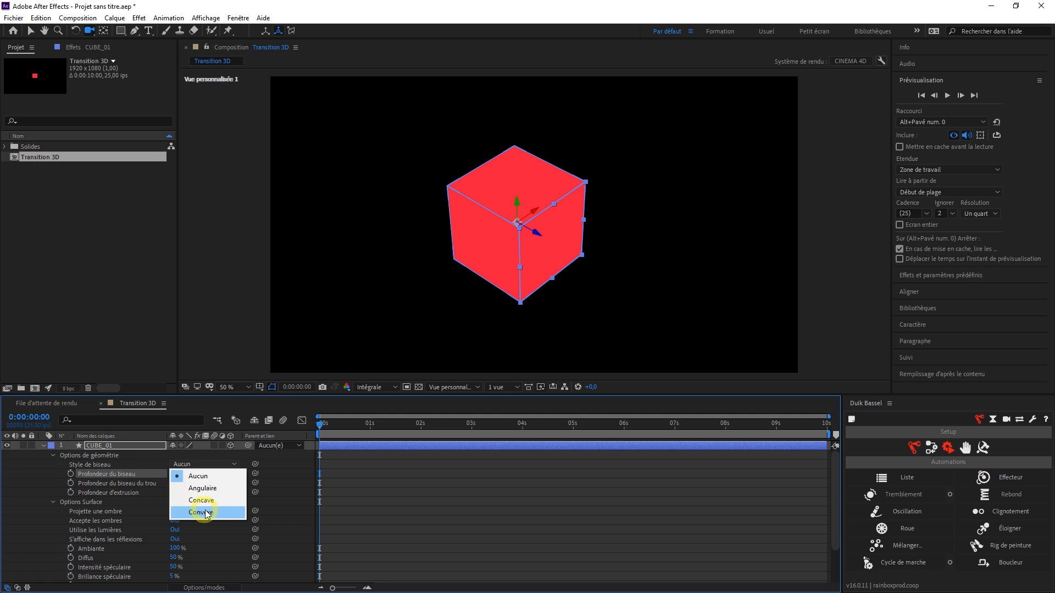
click(201, 513)
click(661, 356)
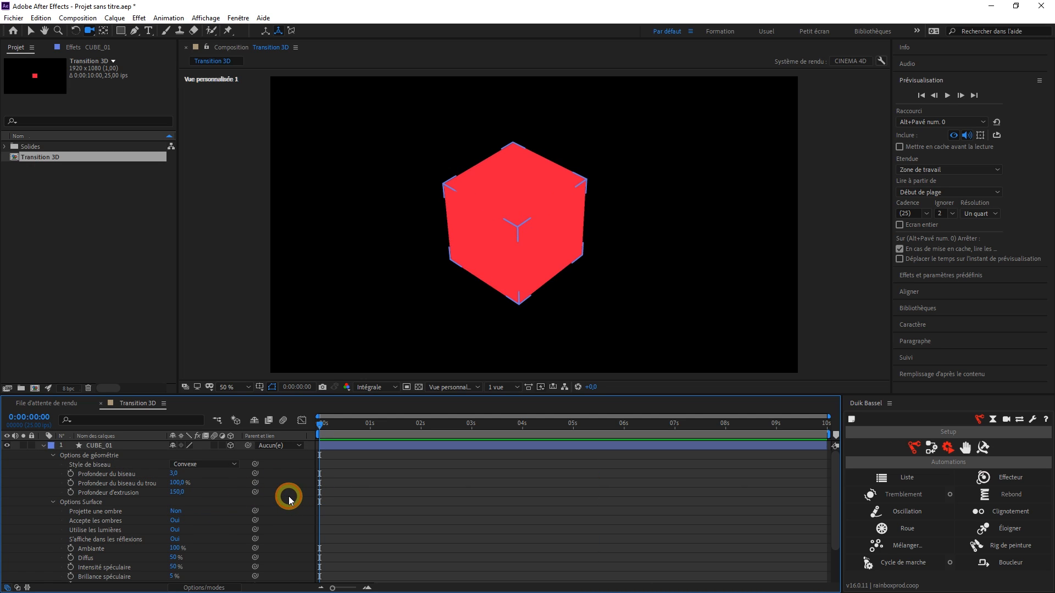
click(506, 213)
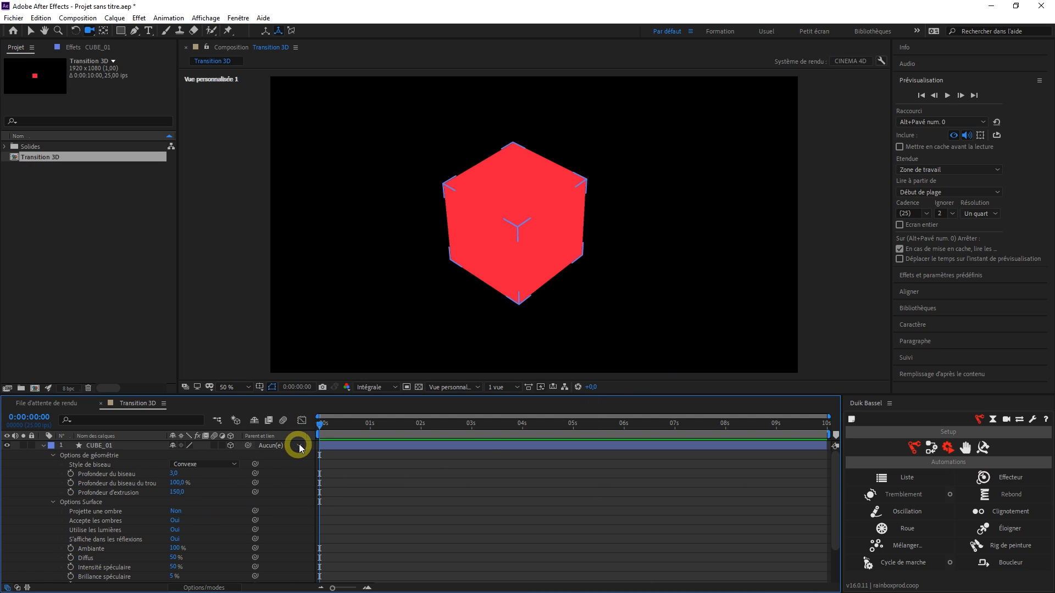
click(44, 446)
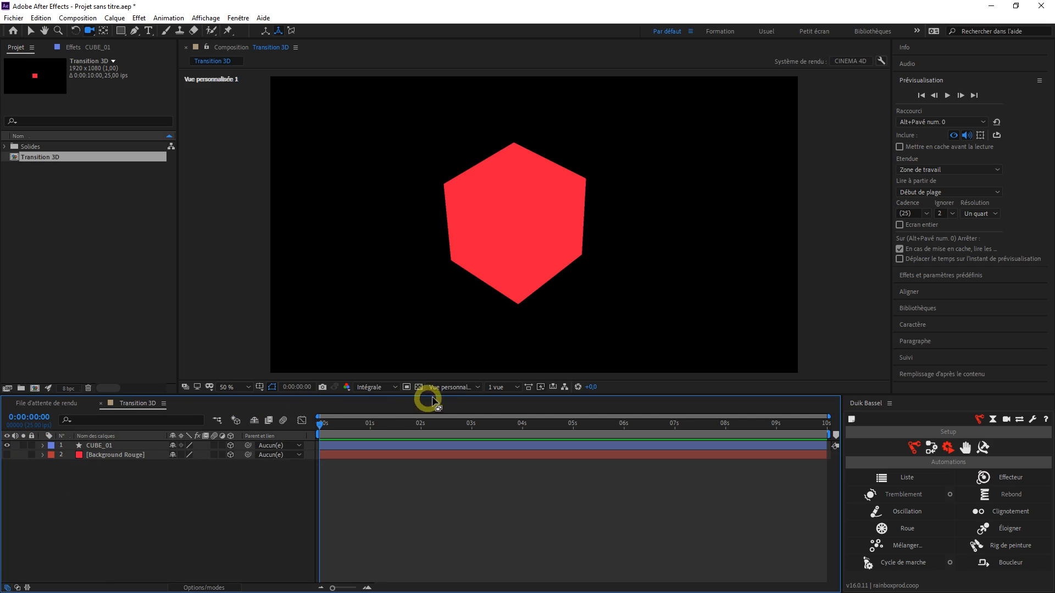
Step: Make the Background Rouge layer visible again and return to the Caméra active view with the Selection tool
click(7, 455)
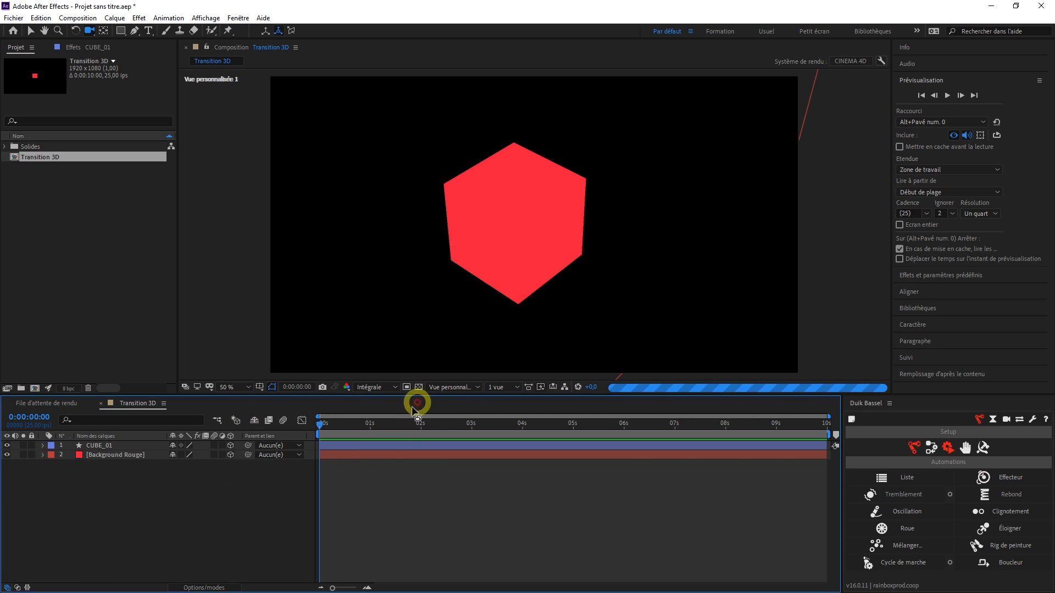
click(467, 387)
click(456, 399)
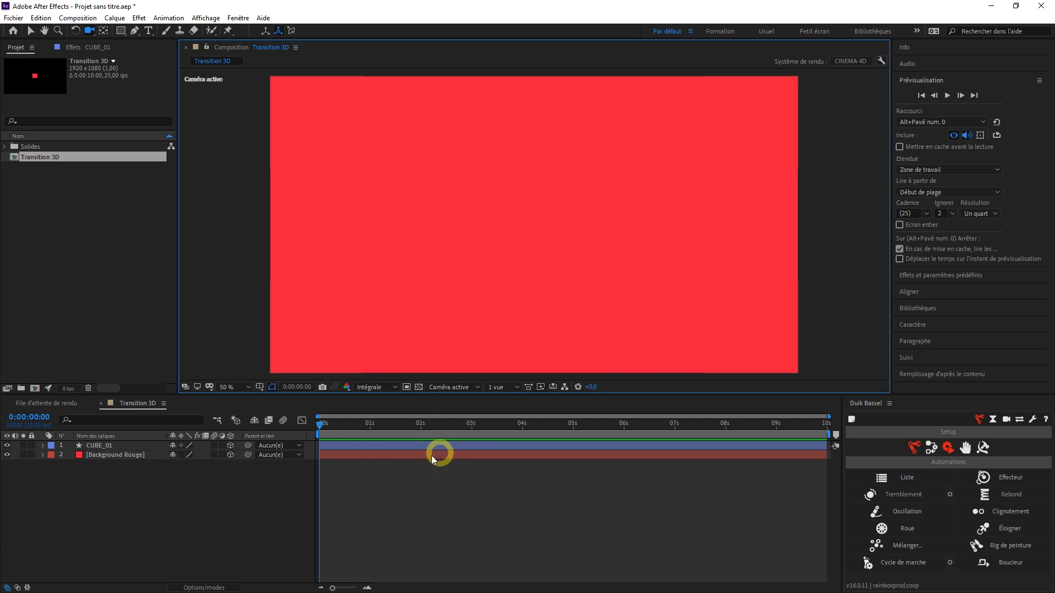
key(v)
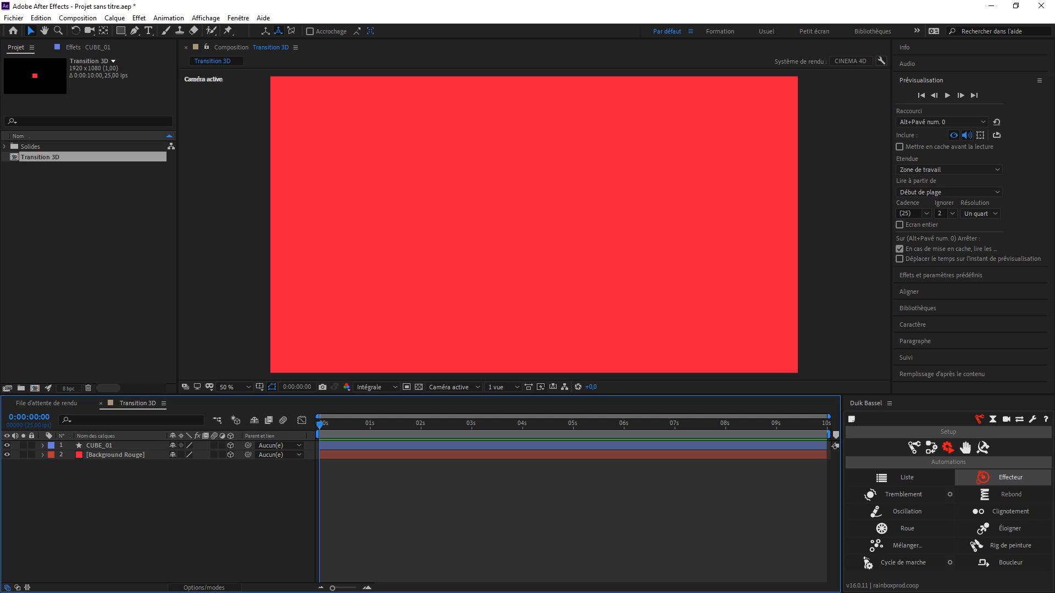
Step: Switch to Photos to examine the light placement diagram in Light explain.jpg, and return to After Effects
drag(824, 592, 500, 193)
double_click(500, 193)
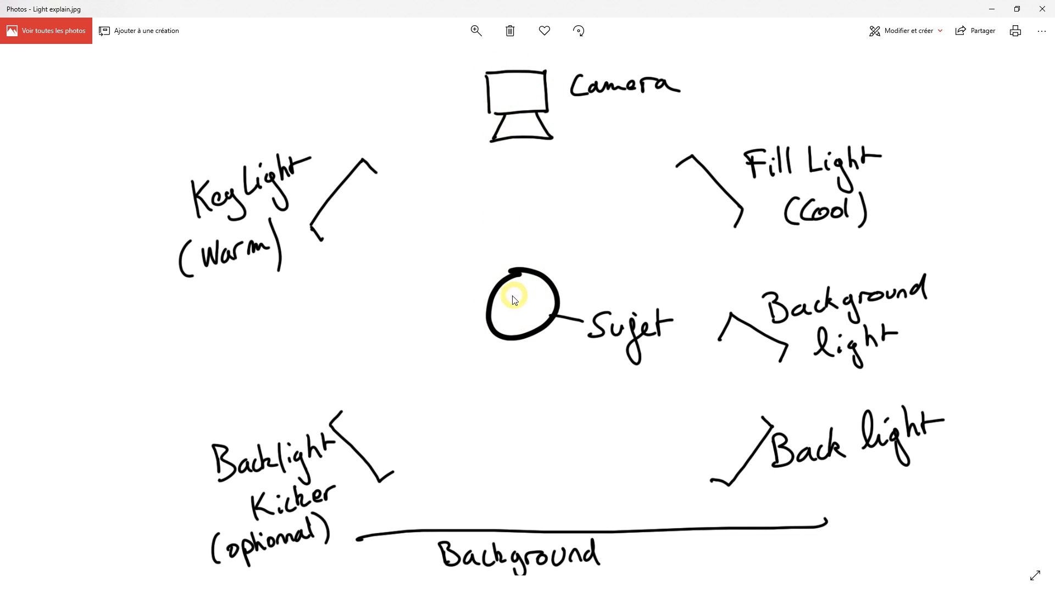
click(989, 7)
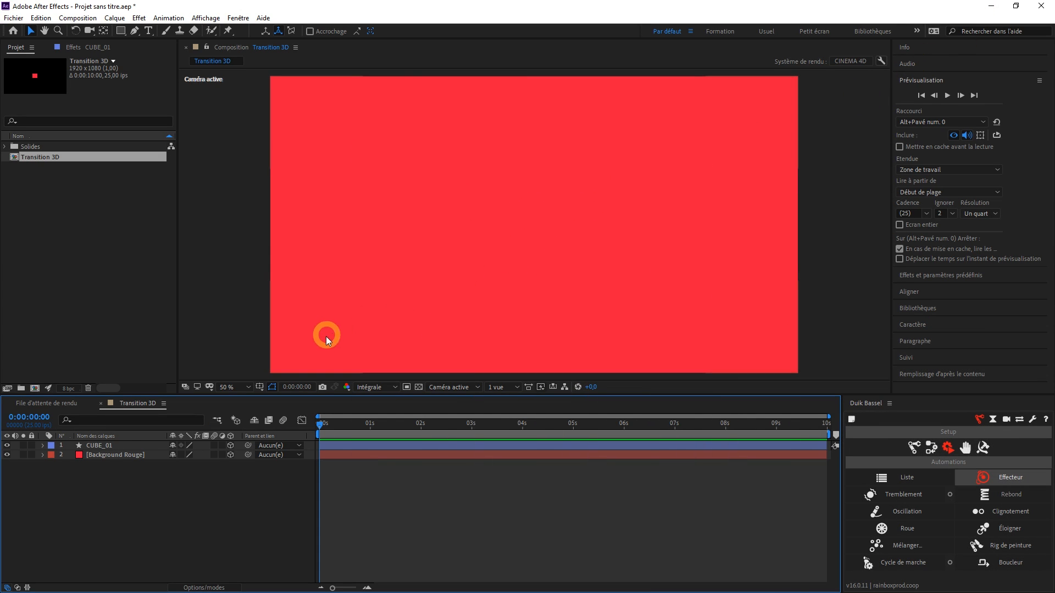
click(526, 222)
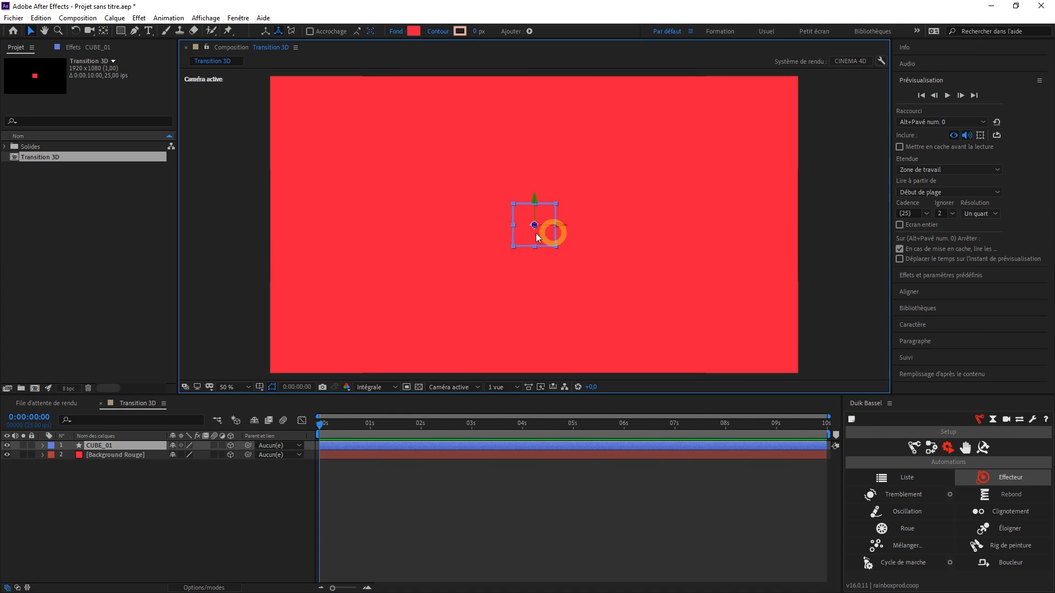
key(alt+Tab)
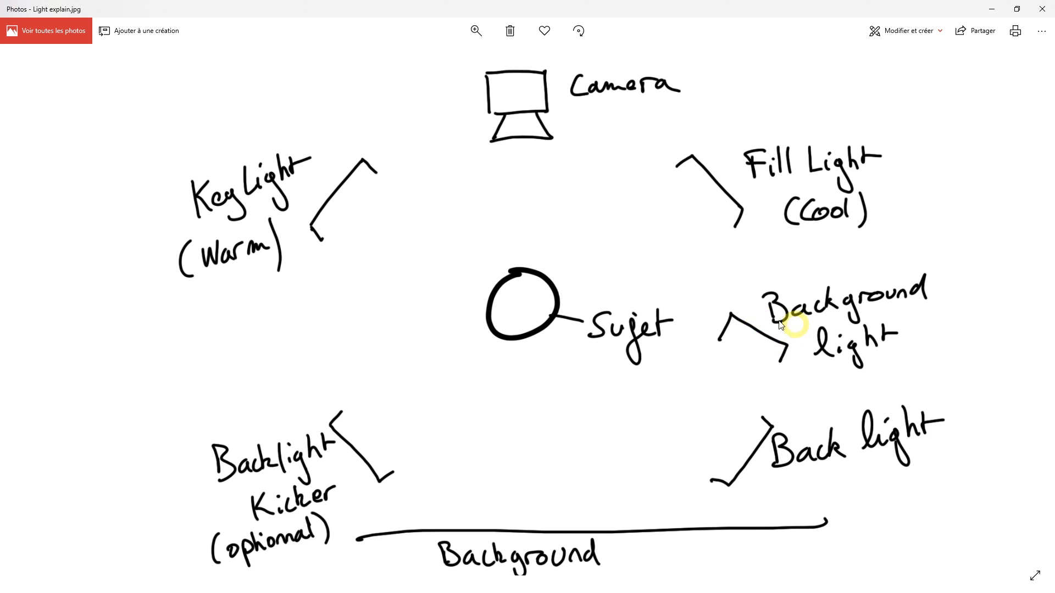
click(992, 9)
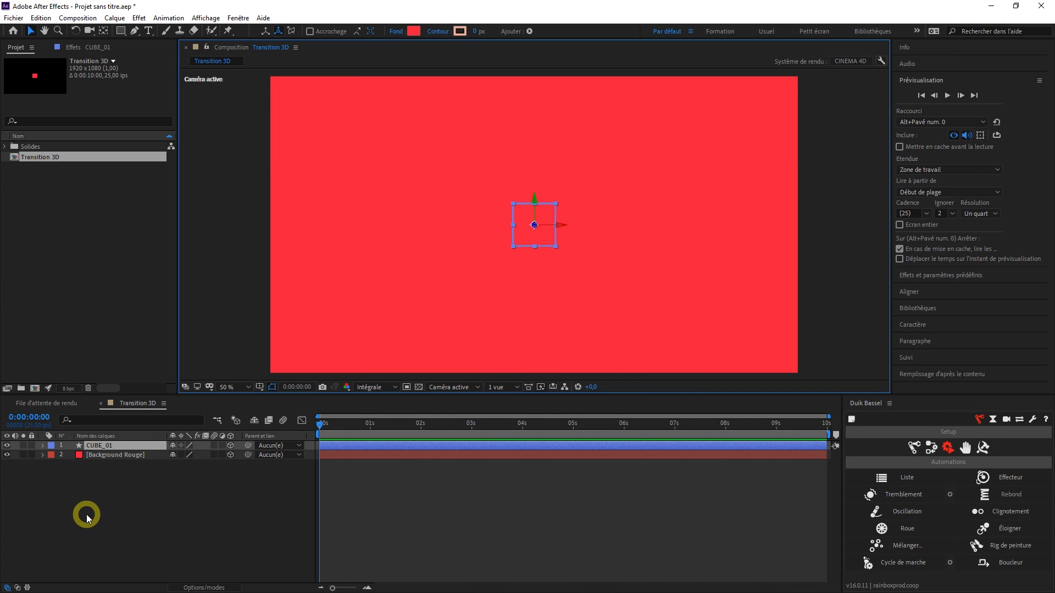
Step: Start a new light layer with no layer selected, trying the Concentrée light type before choosing Parallèle
click(164, 498)
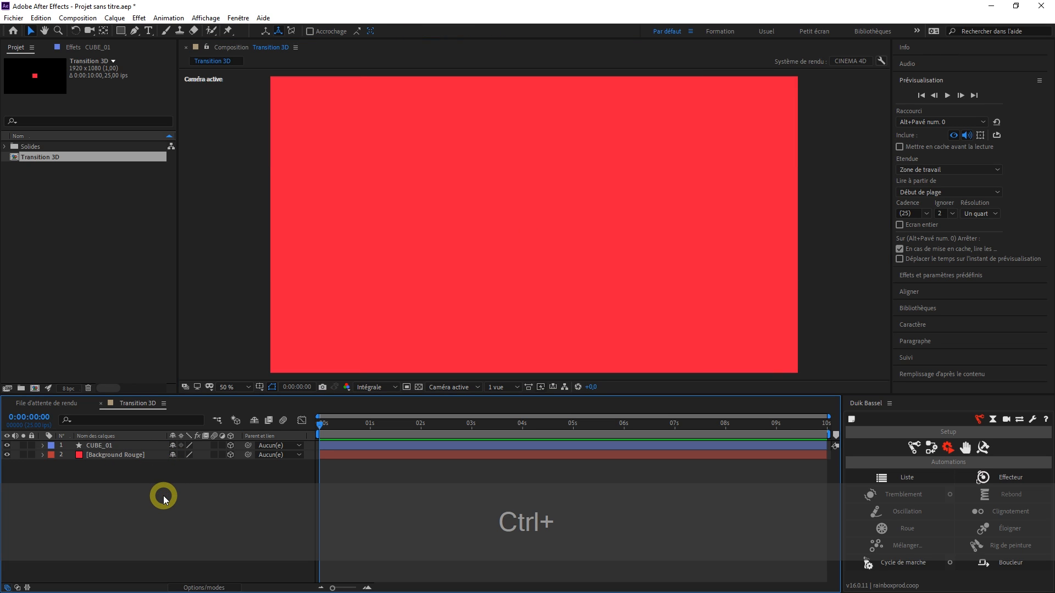
key(ctrl+alt+shift+l)
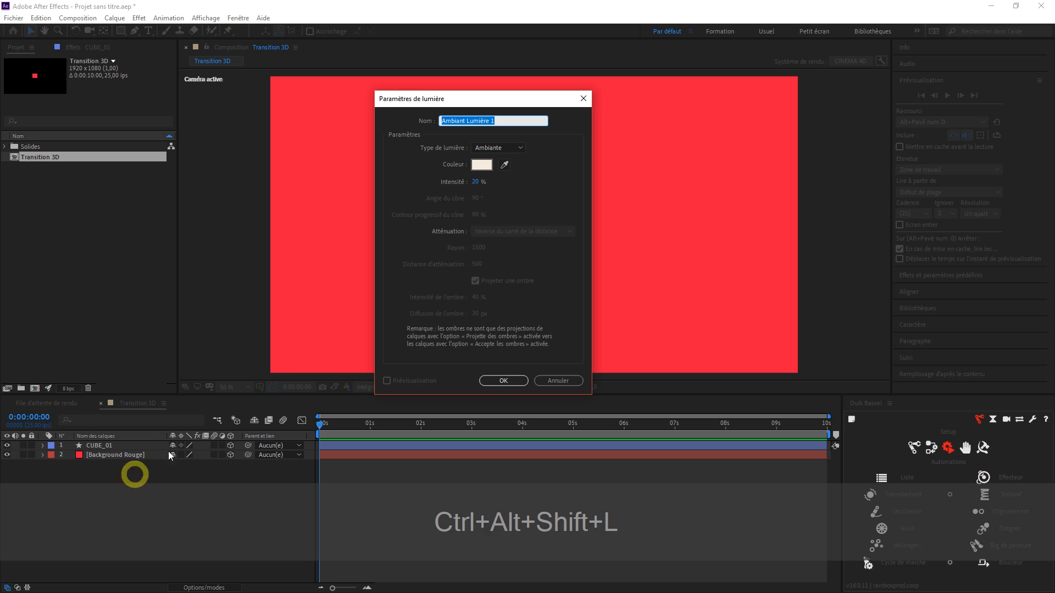
click(495, 149)
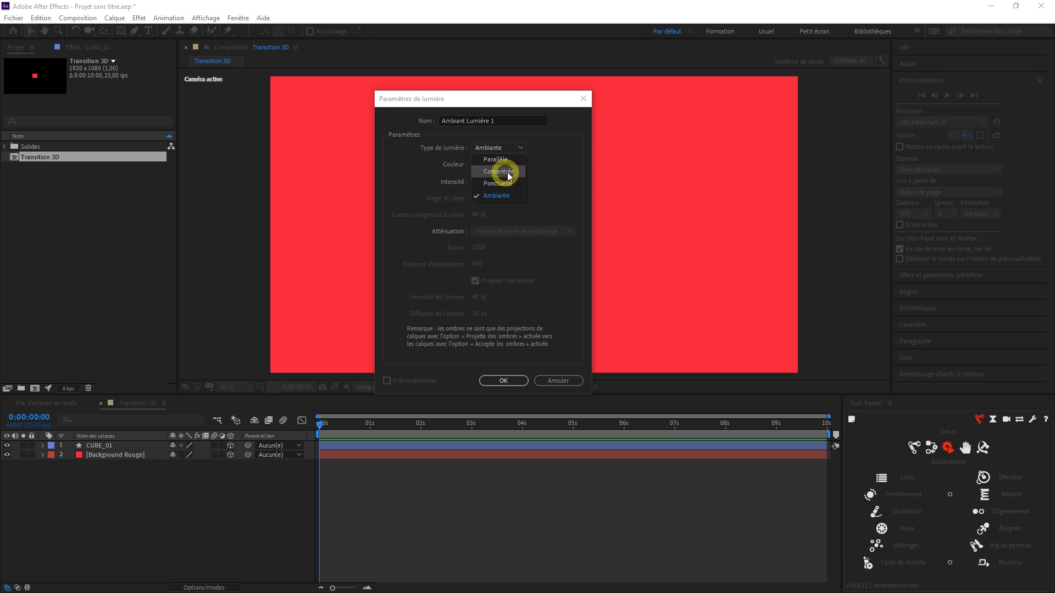
click(511, 172)
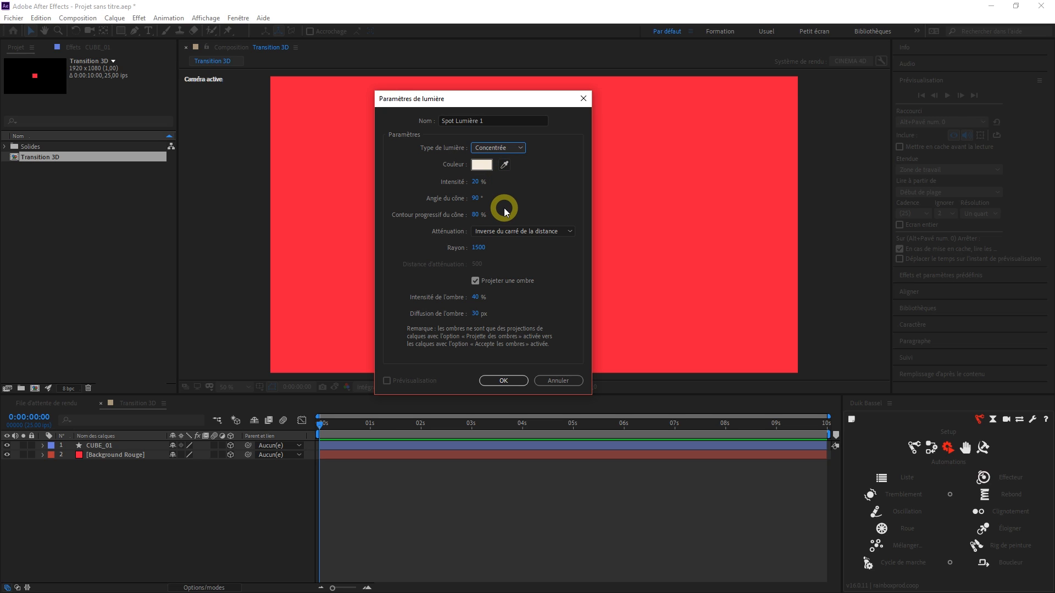
mouse_move(493, 97)
mouse_down()
mouse_move(331, 110)
mouse_move(497, 112)
mouse_up()
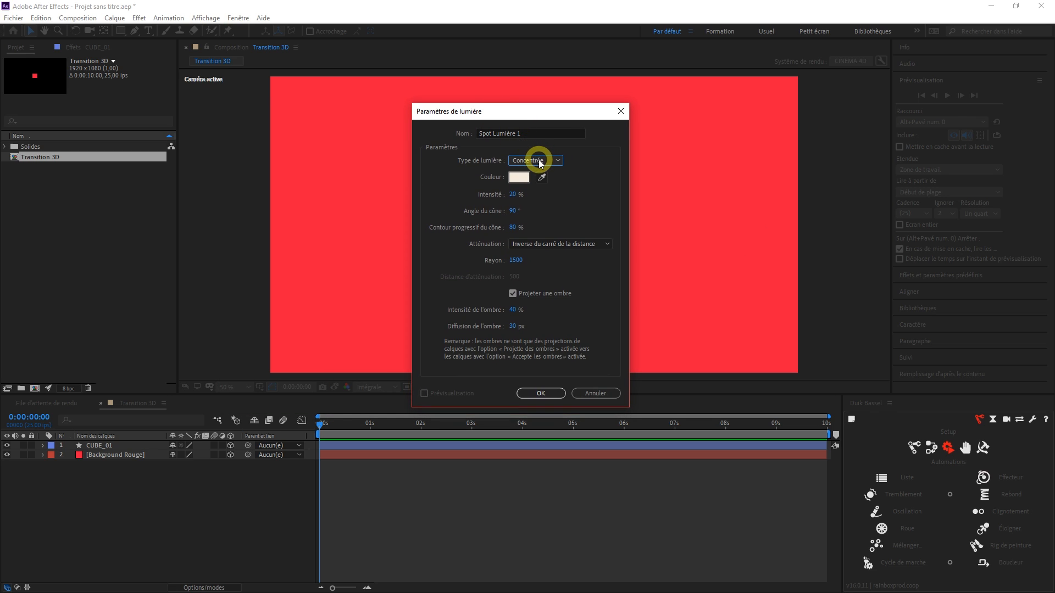
click(540, 161)
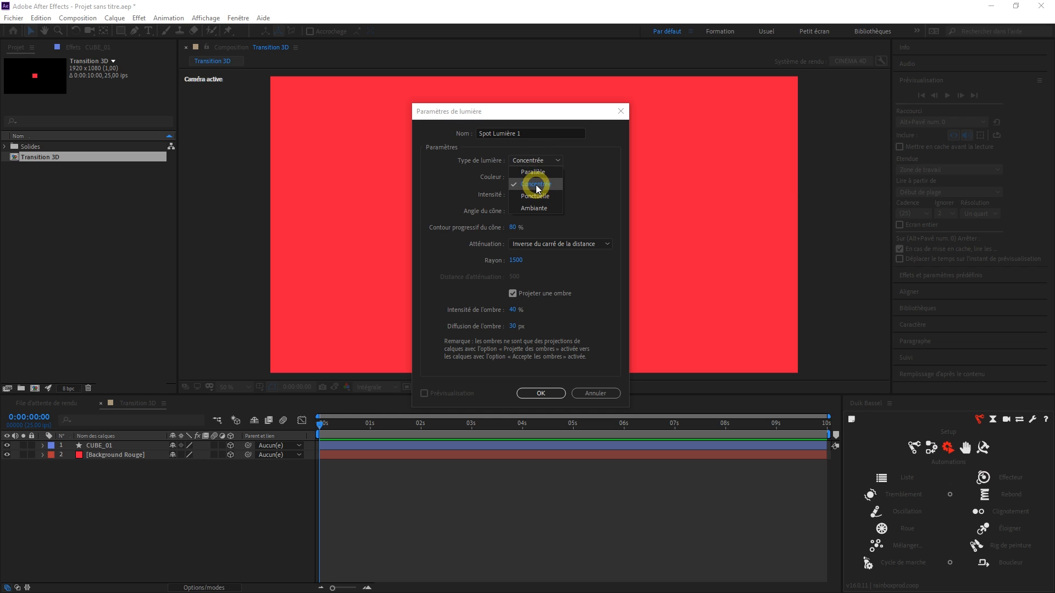
click(534, 174)
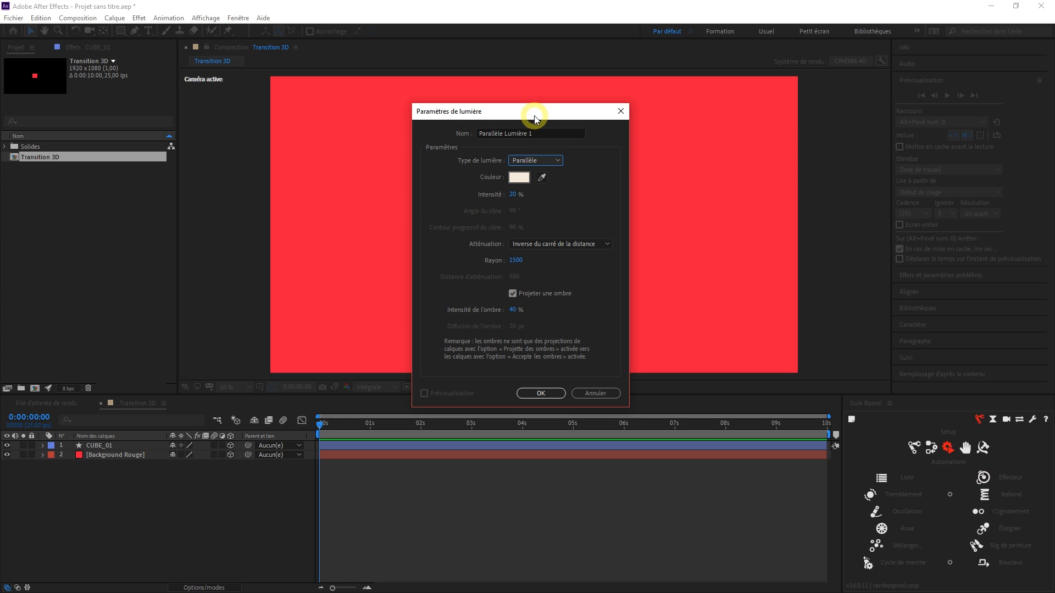
Step: Switch to Photos and enlarge Light shadow.jpg to compare the shadows of spot and parallel lights
drag(1054, 385, 525, 197)
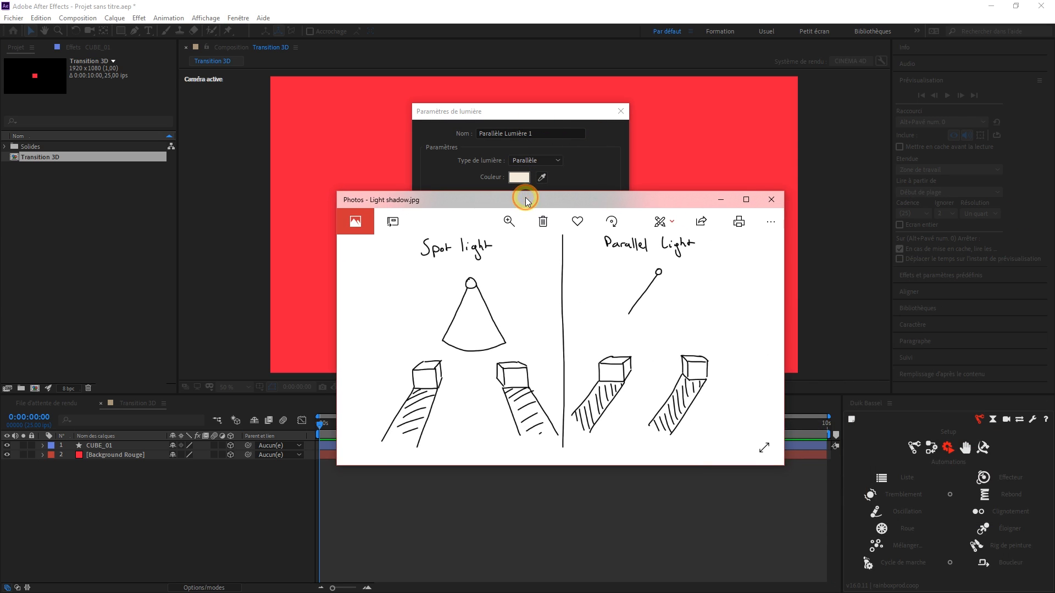
double_click(525, 198)
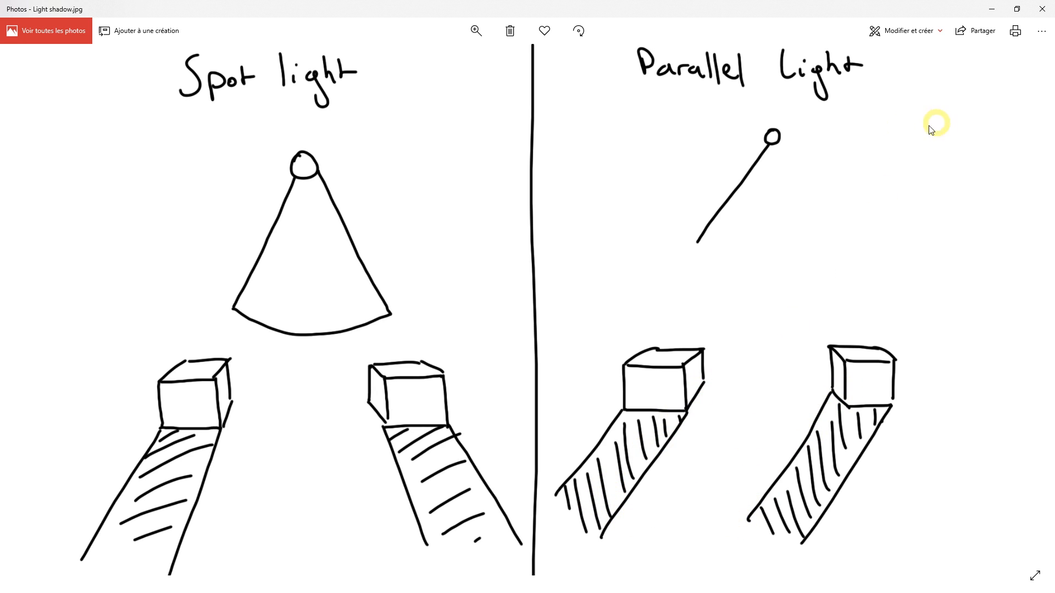
Step: Return to After Effects, set the new light's type to Concentrée and name it Keylight
click(995, 10)
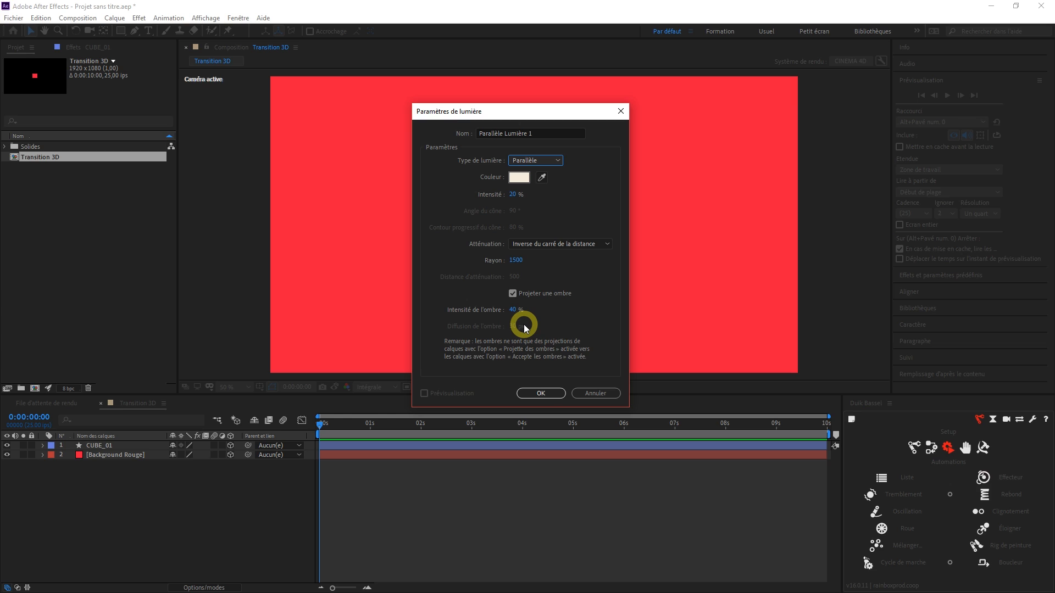
click(537, 159)
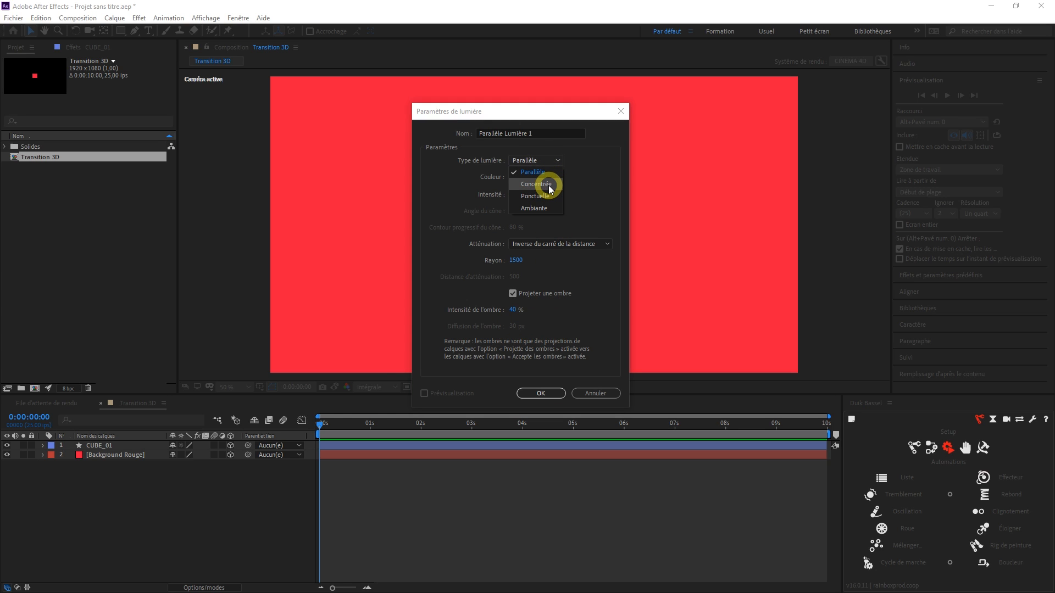
click(550, 185)
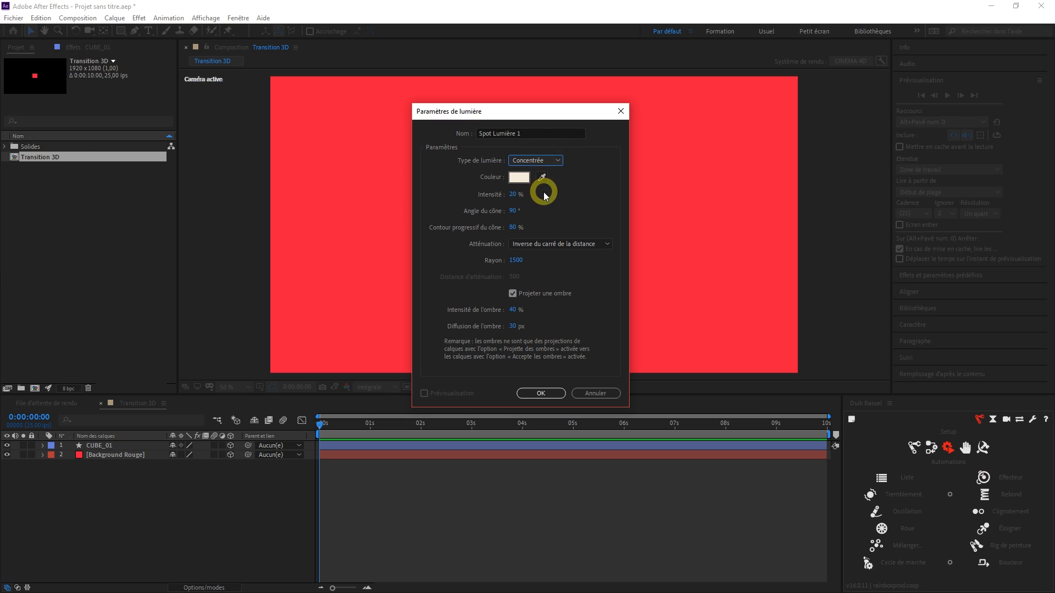
click(527, 134)
text(Keylight)
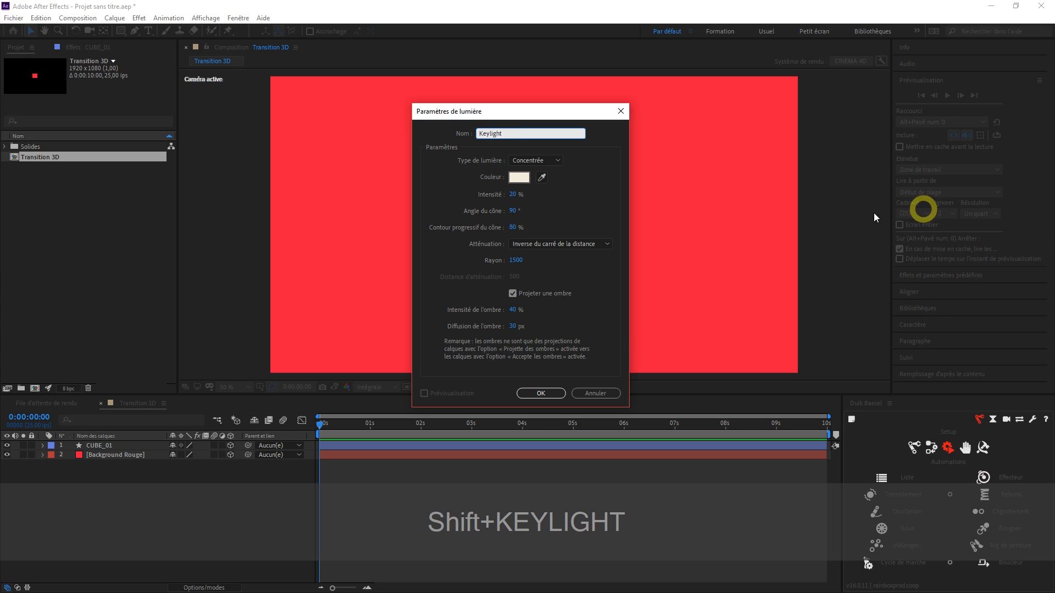
Step: Set the Keylight's intensity to 100 %, keep Projeter une ombre enabled and create the light
click(512, 194)
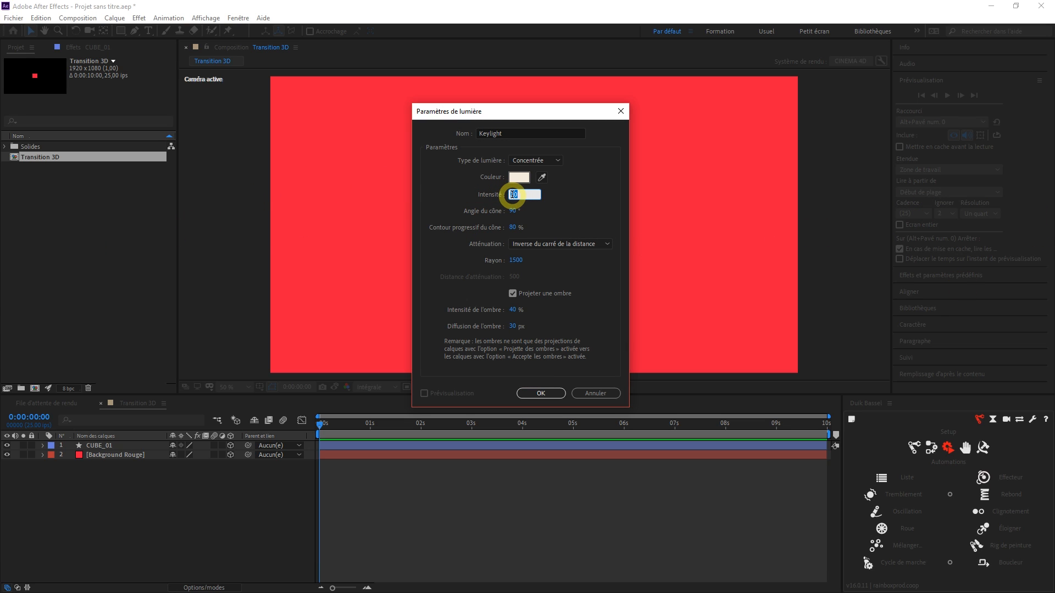
text(100)
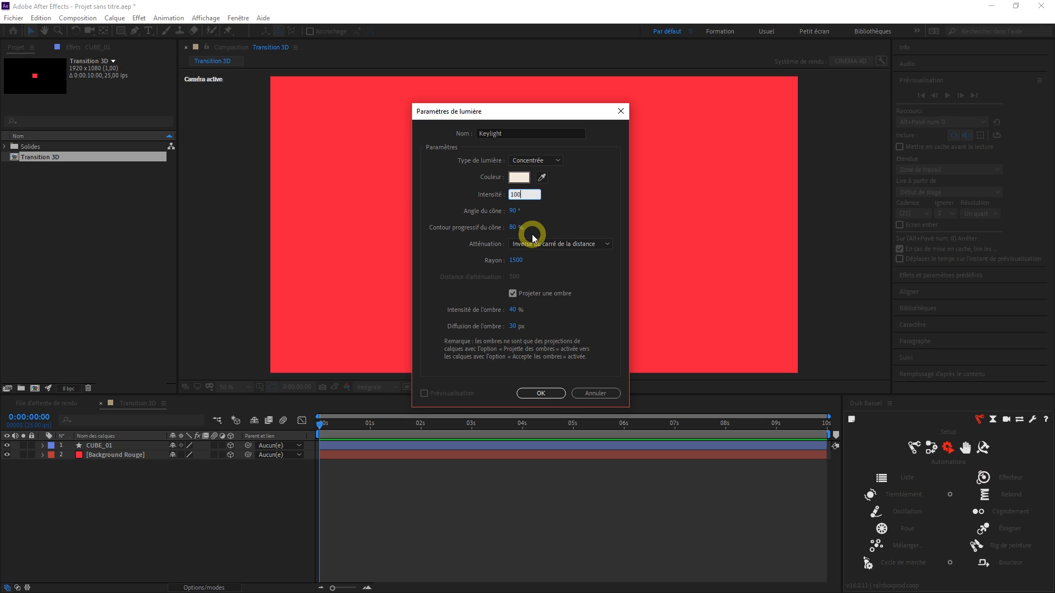
click(519, 293)
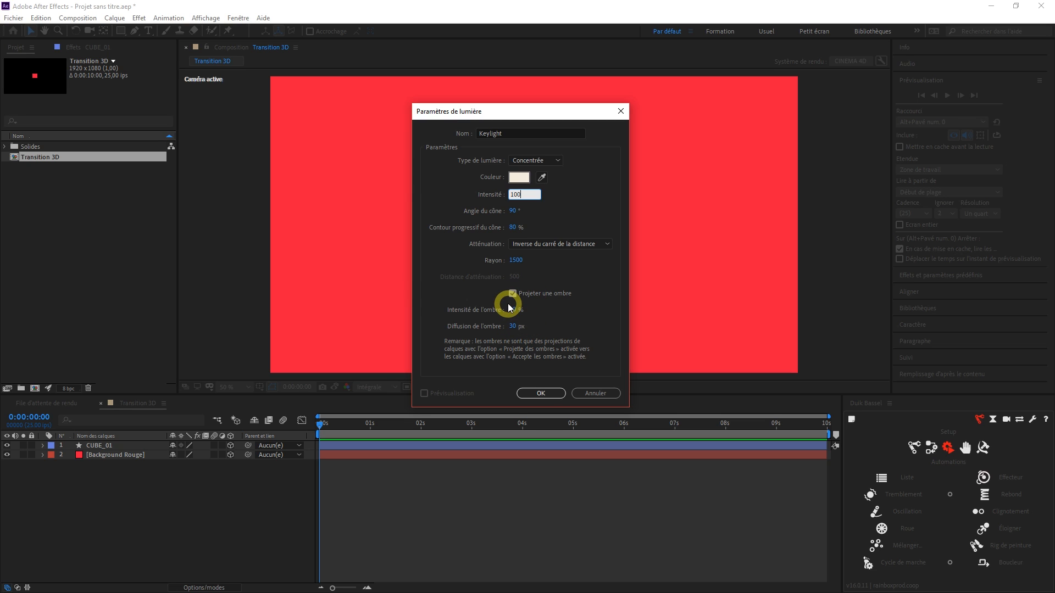
click(512, 295)
click(513, 295)
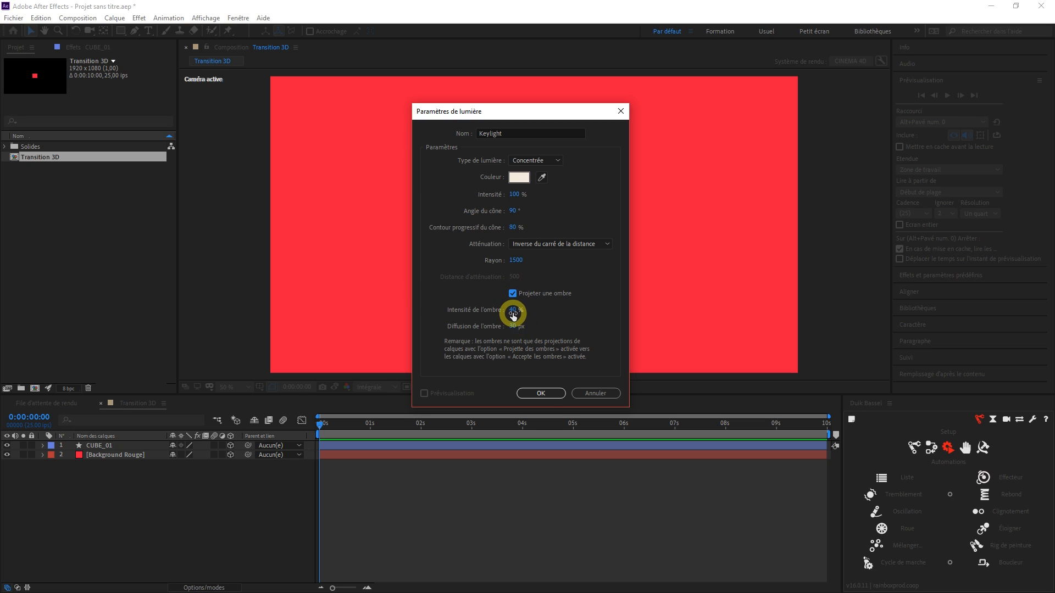
click(541, 395)
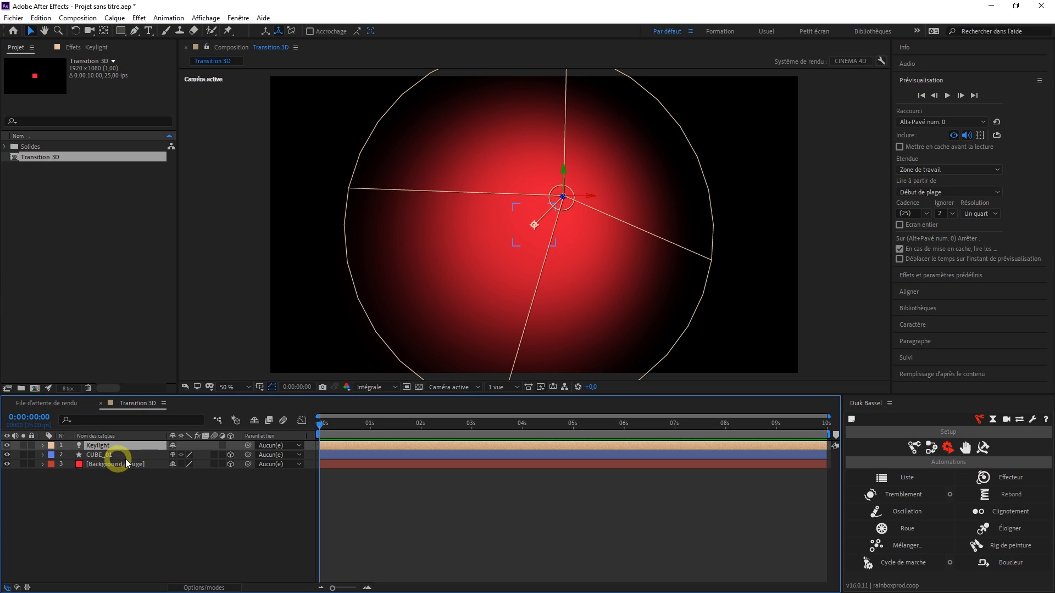
Step: Inspect the light in the 4 vues layout, return to 1 vue and move the Keylight toward the right of the scene and closer to the camera
click(515, 389)
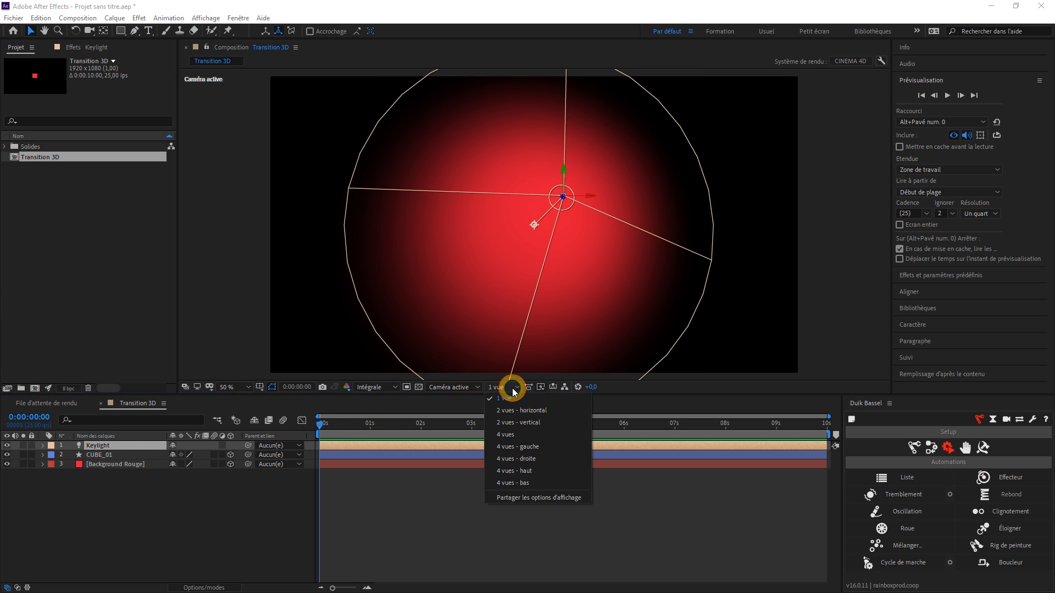
click(523, 431)
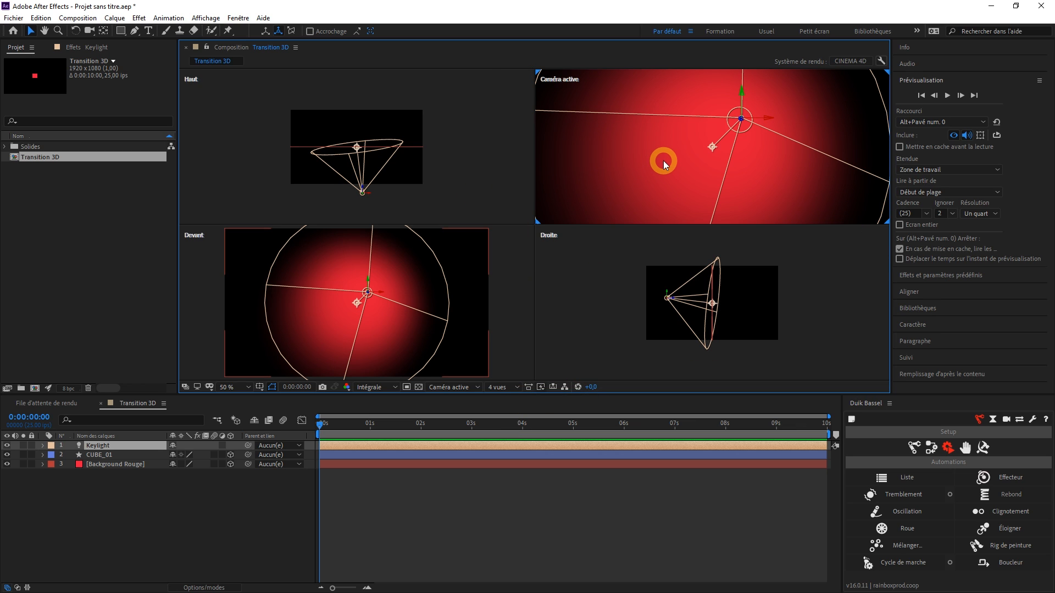
click(478, 394)
click(503, 409)
drag(587, 199, 723, 170)
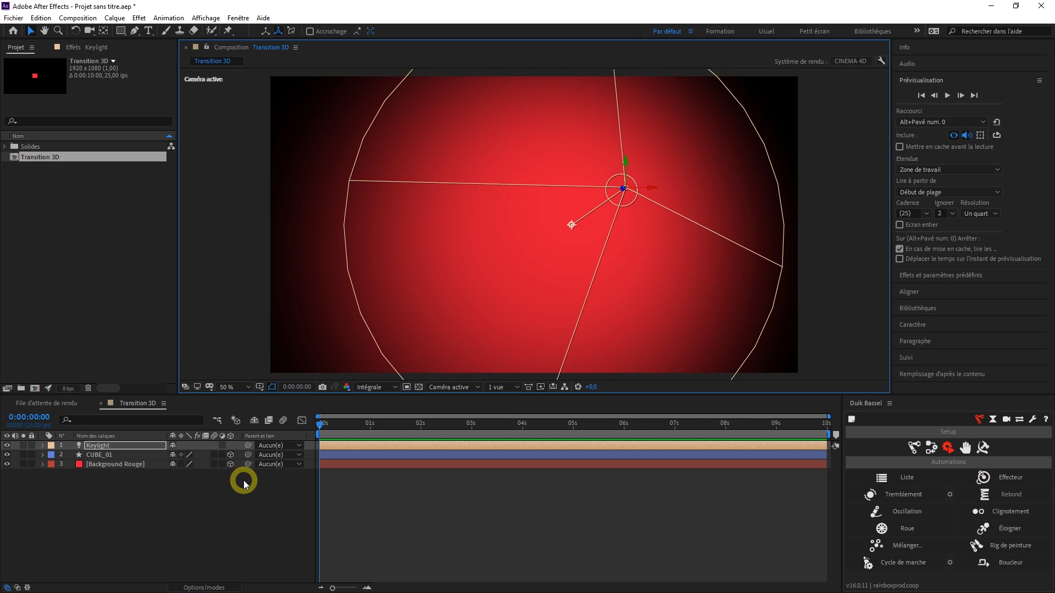
Step: Display the 4 vues layout and set the Z position of CUBE_01 to -75 so it sits in front of the background
click(505, 387)
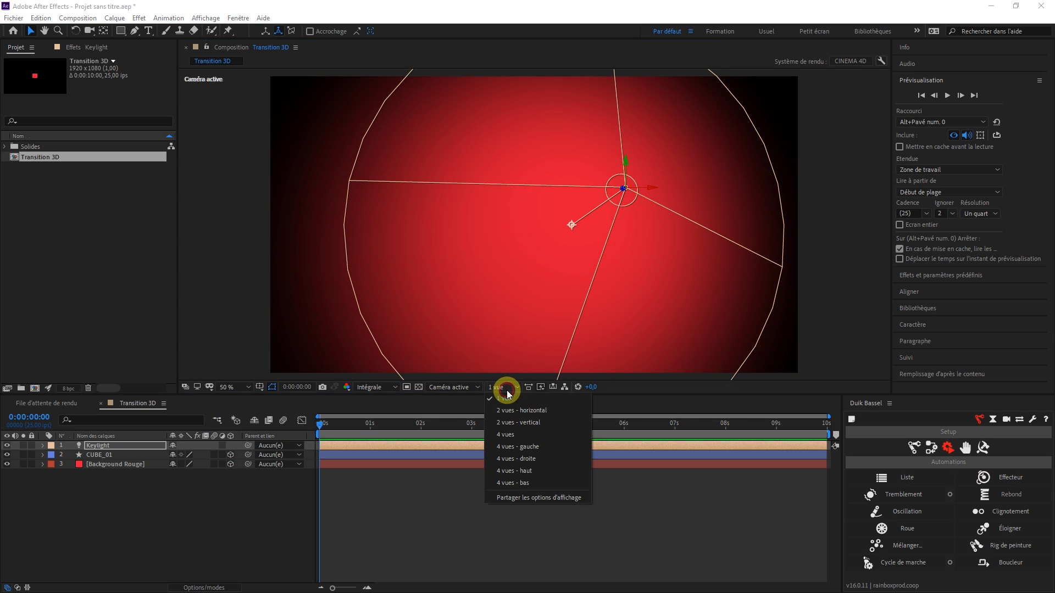
click(520, 438)
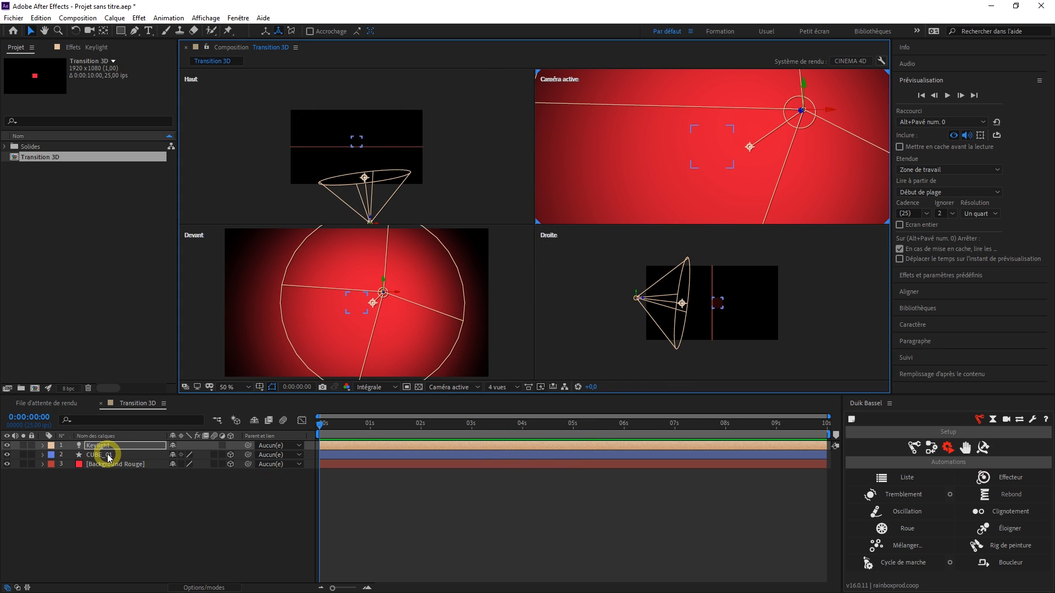
click(717, 147)
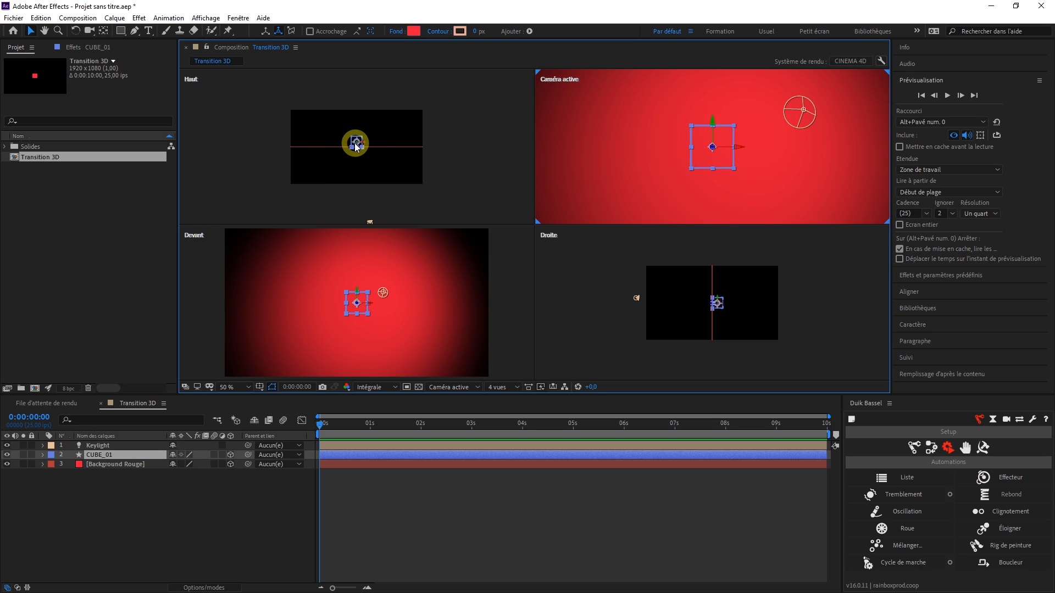
scroll(356, 144, up, 3)
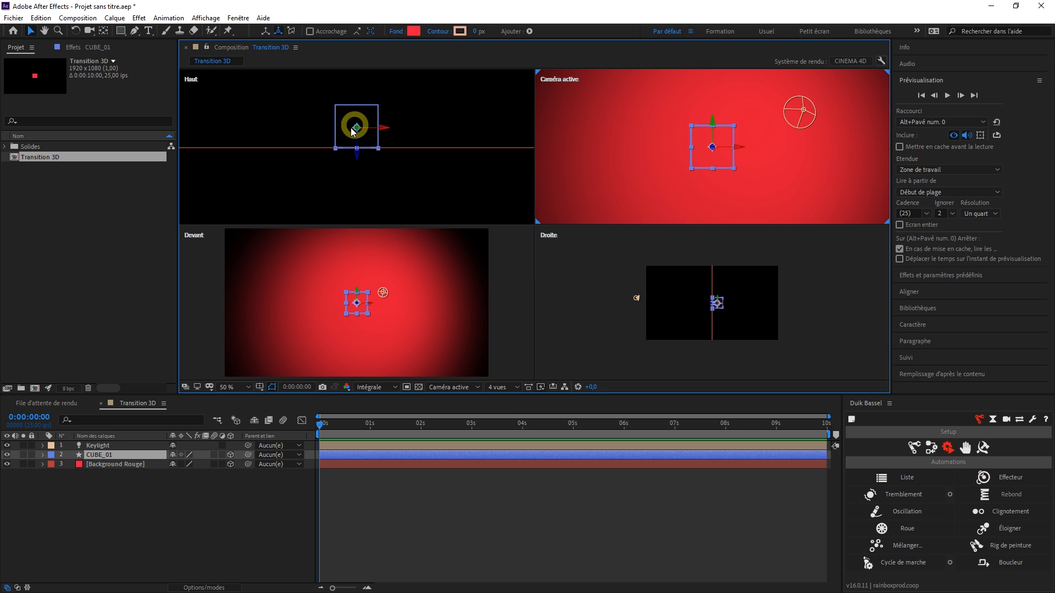
click(112, 456)
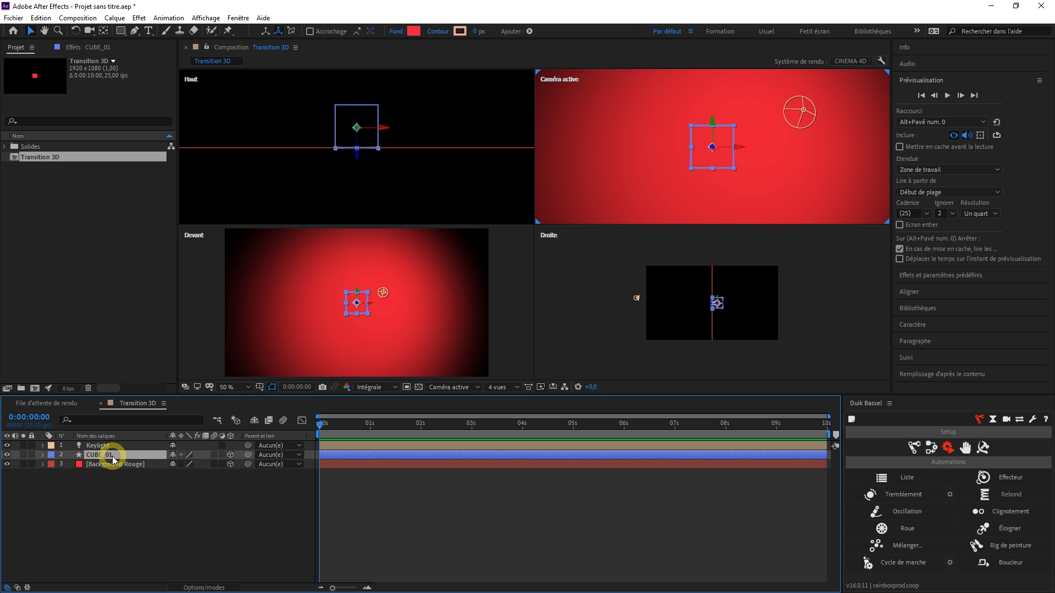
key(p)
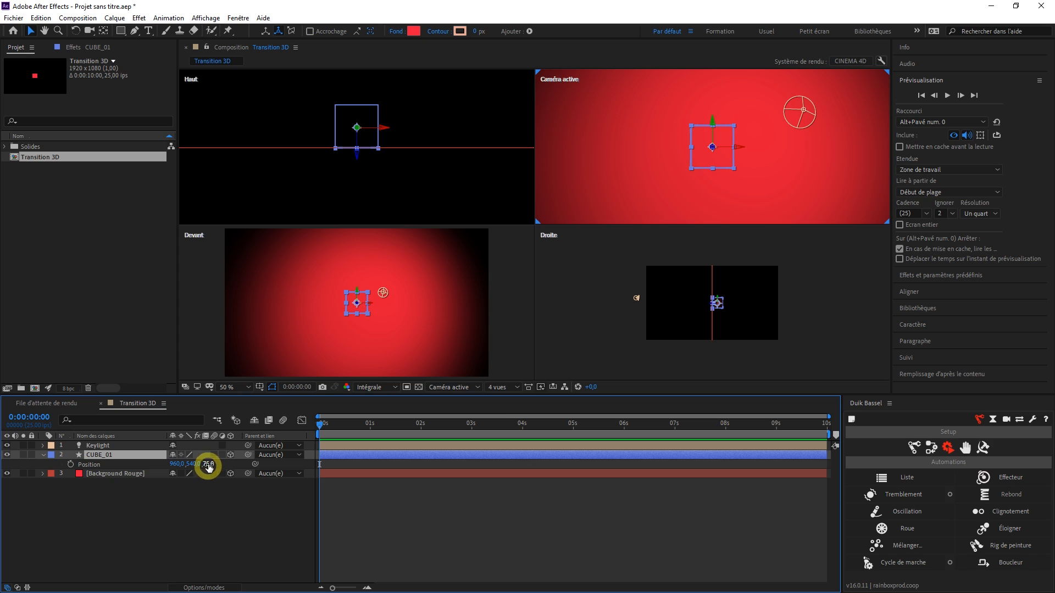
text(-75)
key(Return)
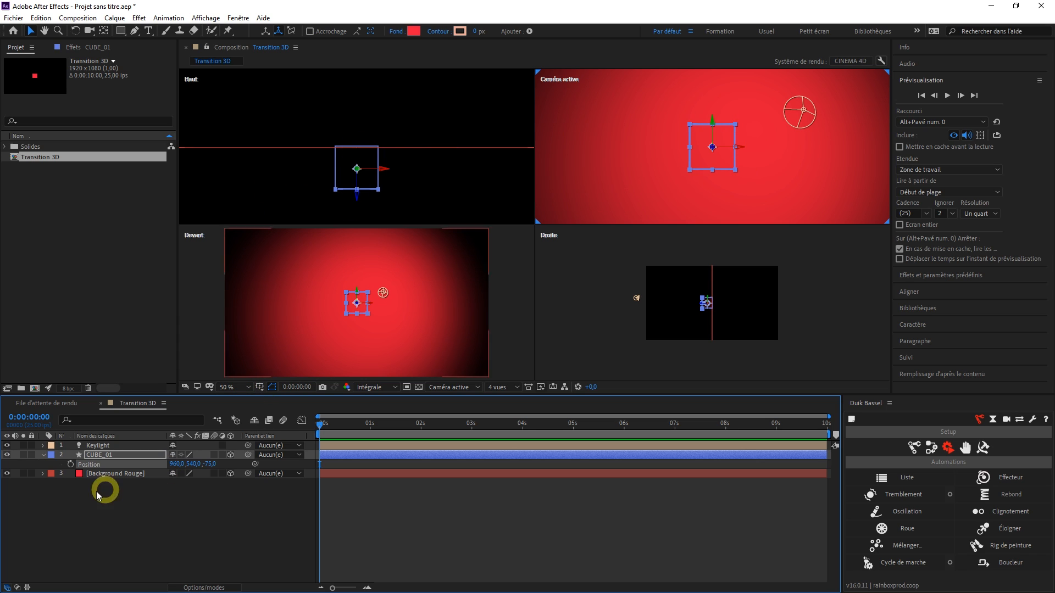
key(Return)
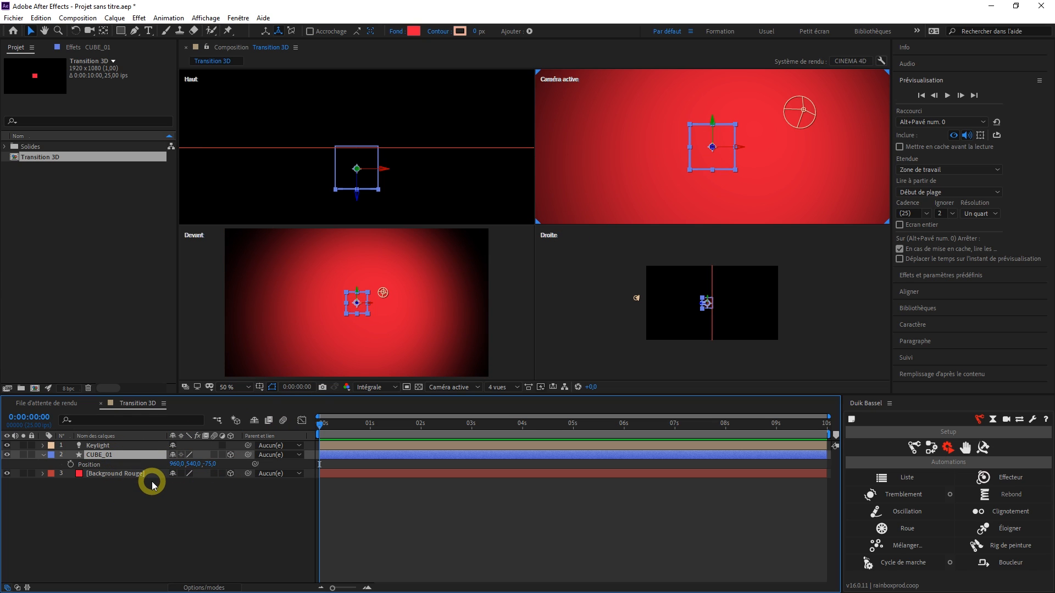
Step: Reveal the geometry and surface options of CUBE_01 and set Projette une ombre to Oui
key(a)
key(a)
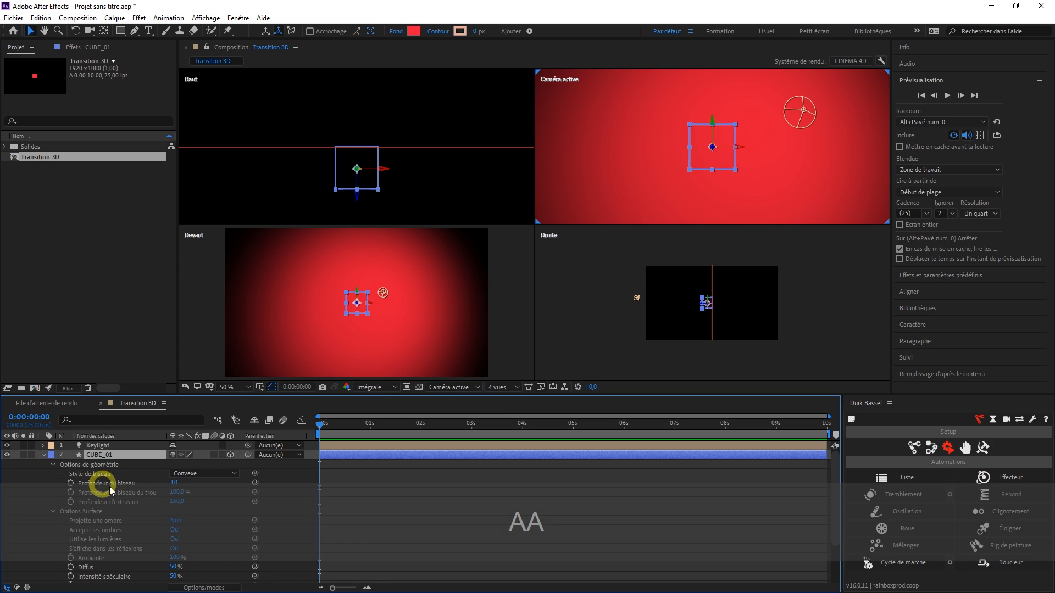
click(173, 520)
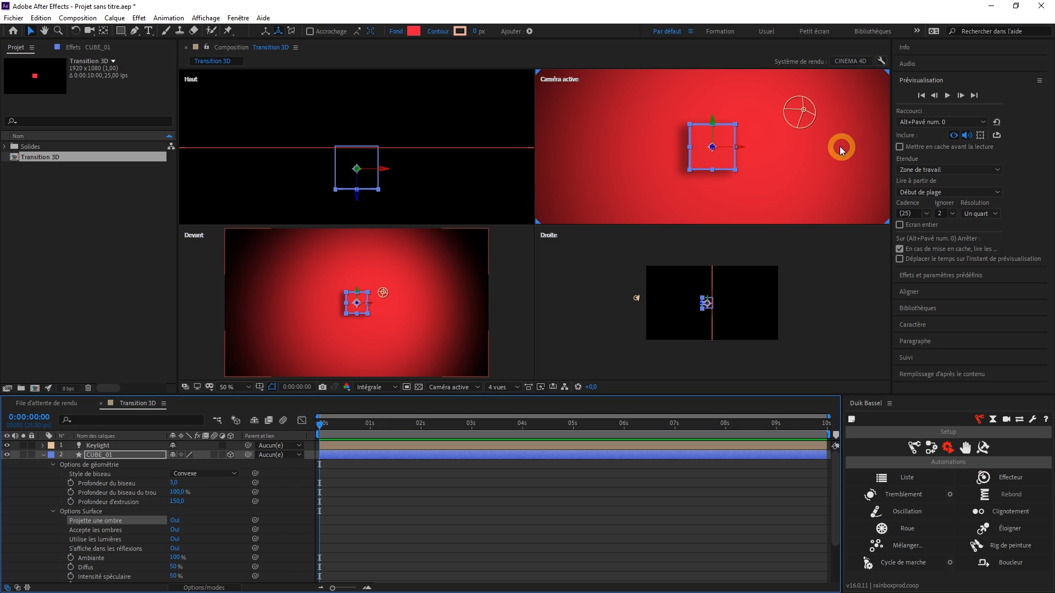
scroll(418, 156, down, 3)
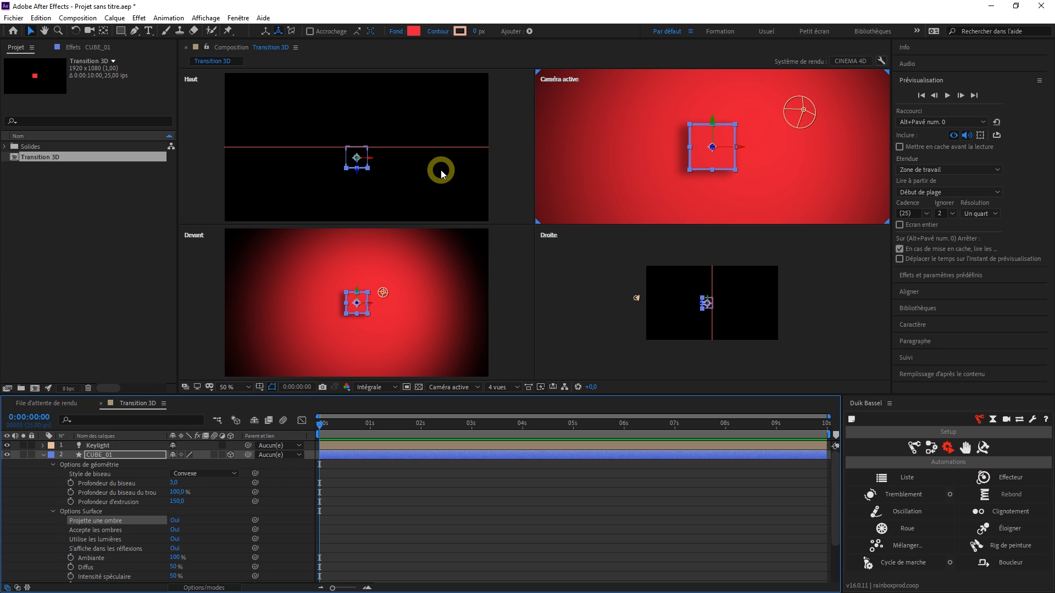
Step: In the Haut view, move the Keylight to the front right of the cube and place its point of interest on CUBE_01
click(93, 445)
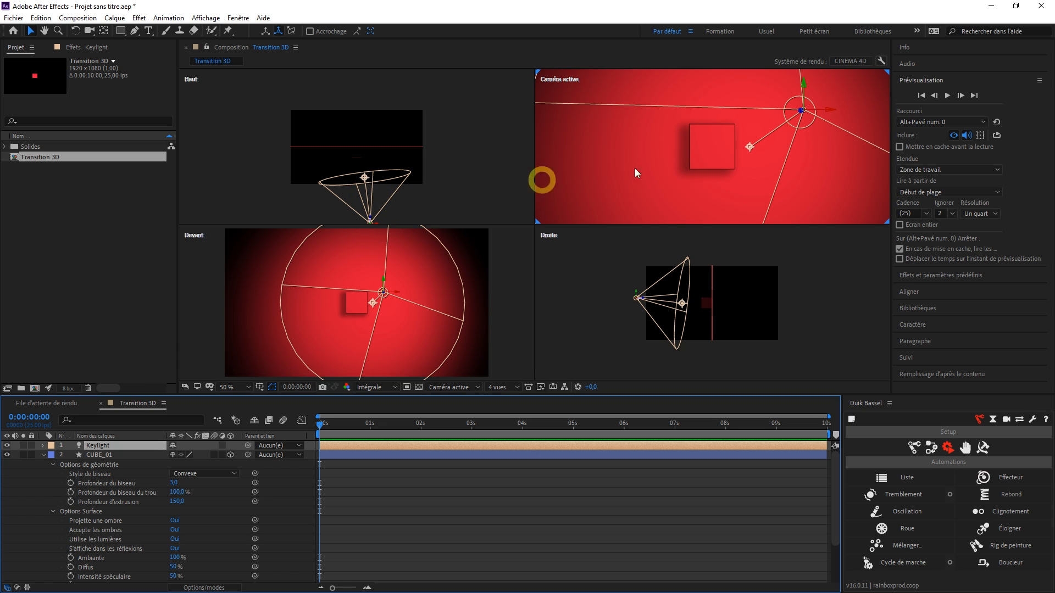
mouse_move(377, 224)
mouse_down()
mouse_move(433, 227)
mouse_move(430, 216)
mouse_move(432, 238)
mouse_up()
scroll(415, 196, down, 1)
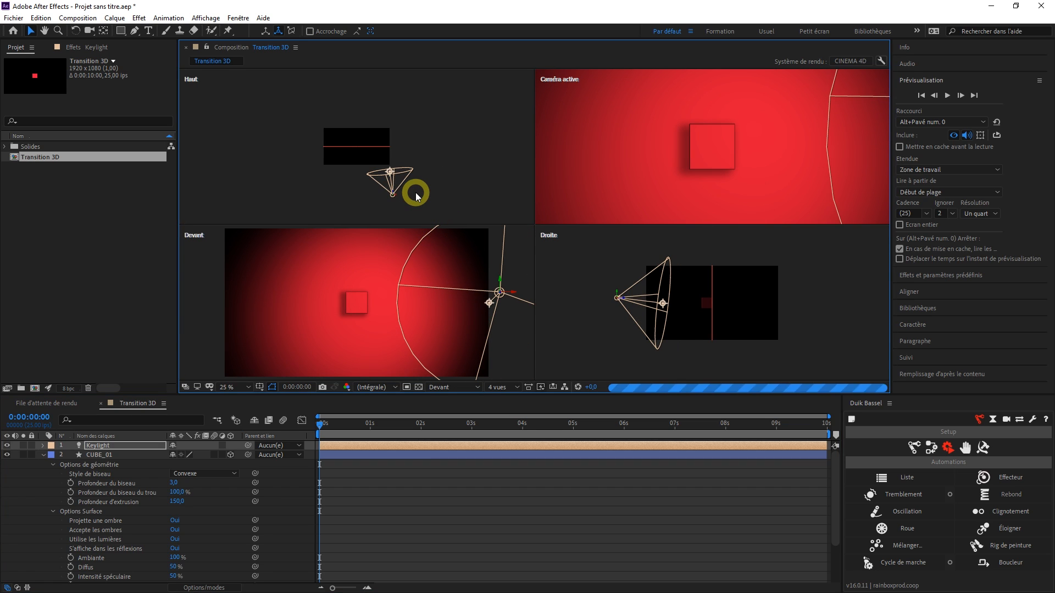
drag(393, 192, 389, 181)
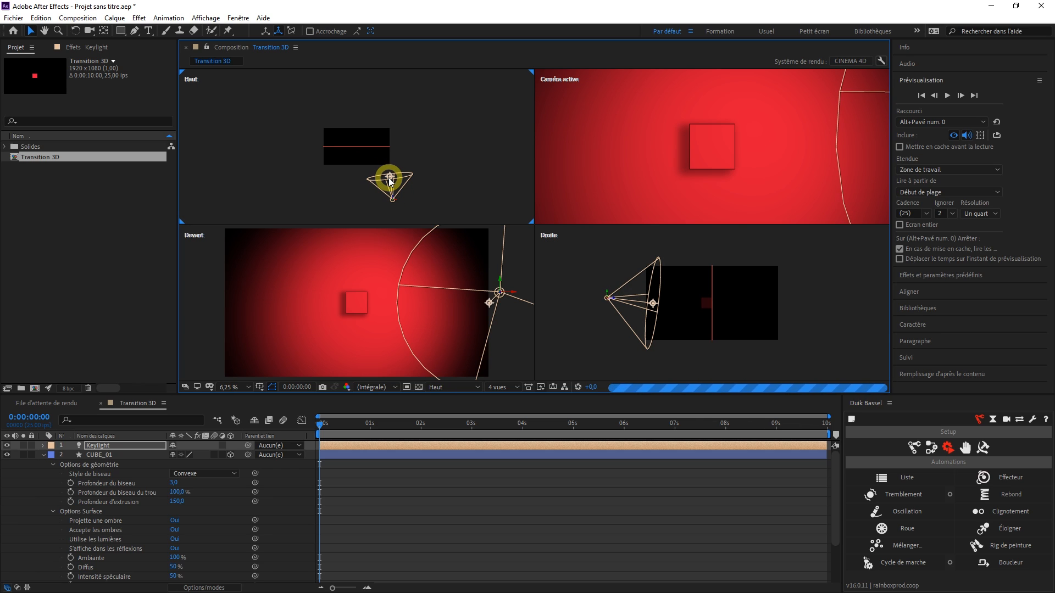
drag(391, 180, 356, 150)
click(398, 367)
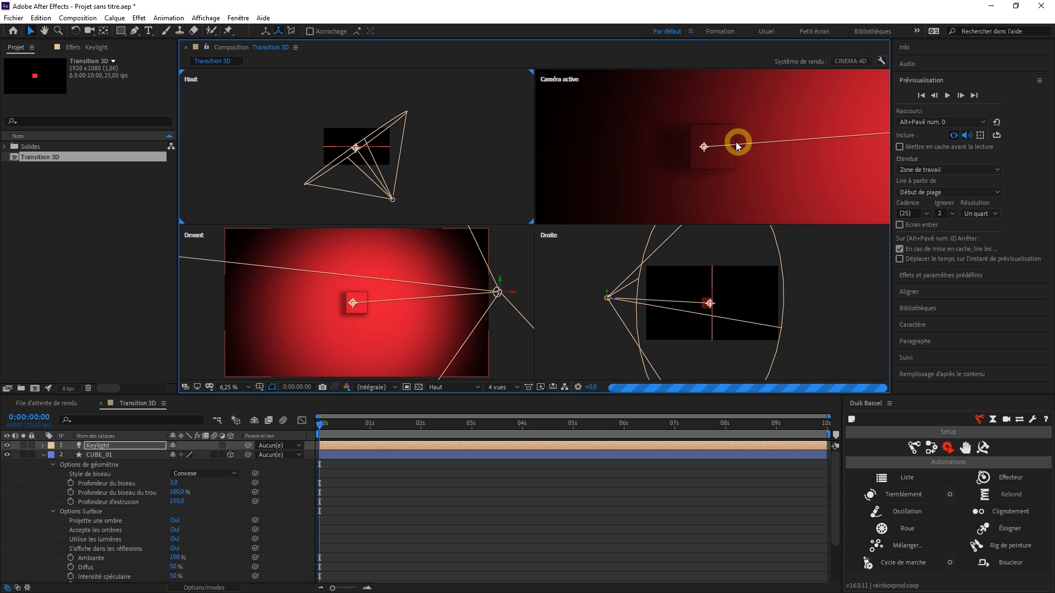
Step: Fit the whole composition inside the Caméra active view
click(679, 197)
click(249, 387)
click(250, 399)
click(730, 155)
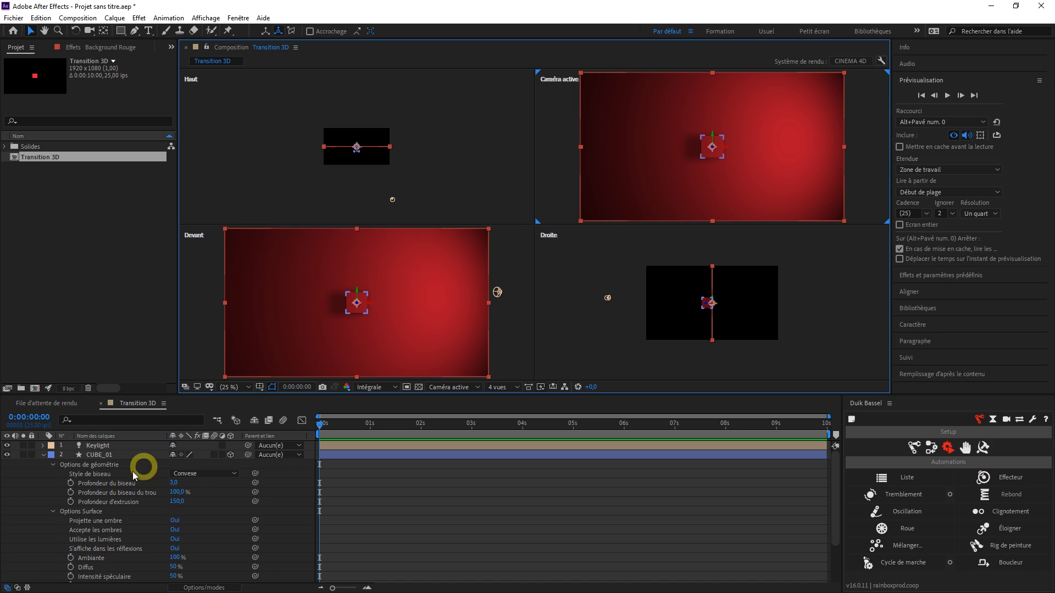
Step: Move the Keylight farther right in the Haut view and recentre its point of interest on the cube
click(92, 445)
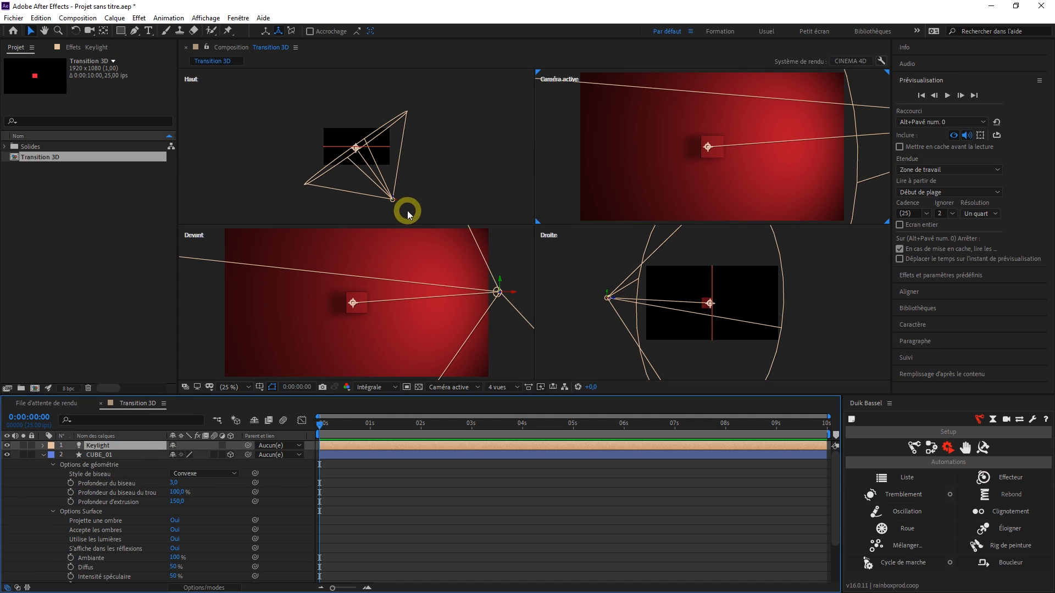
drag(398, 202, 413, 199)
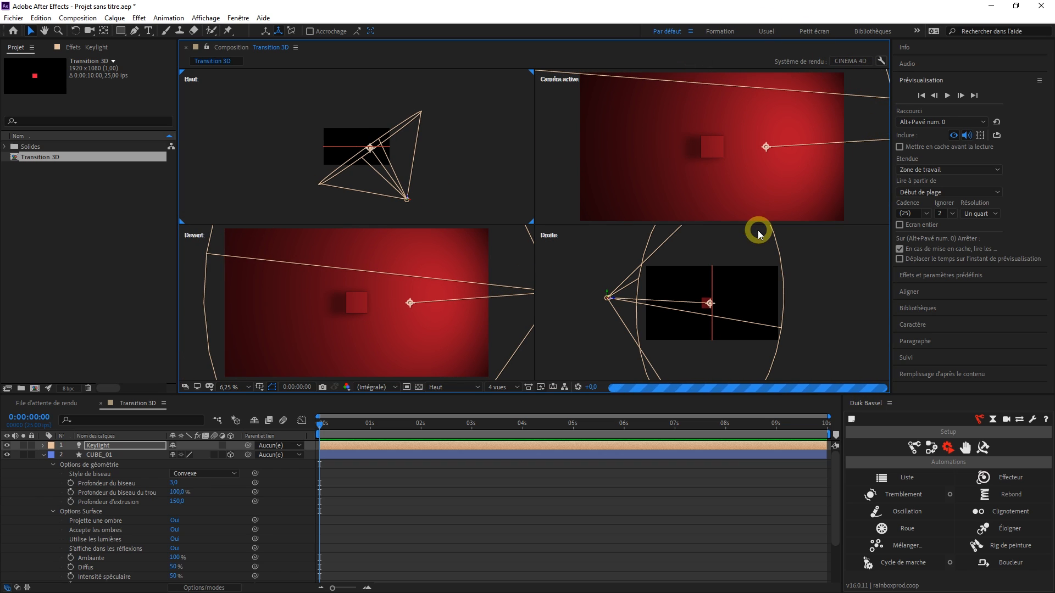
click(381, 238)
click(329, 271)
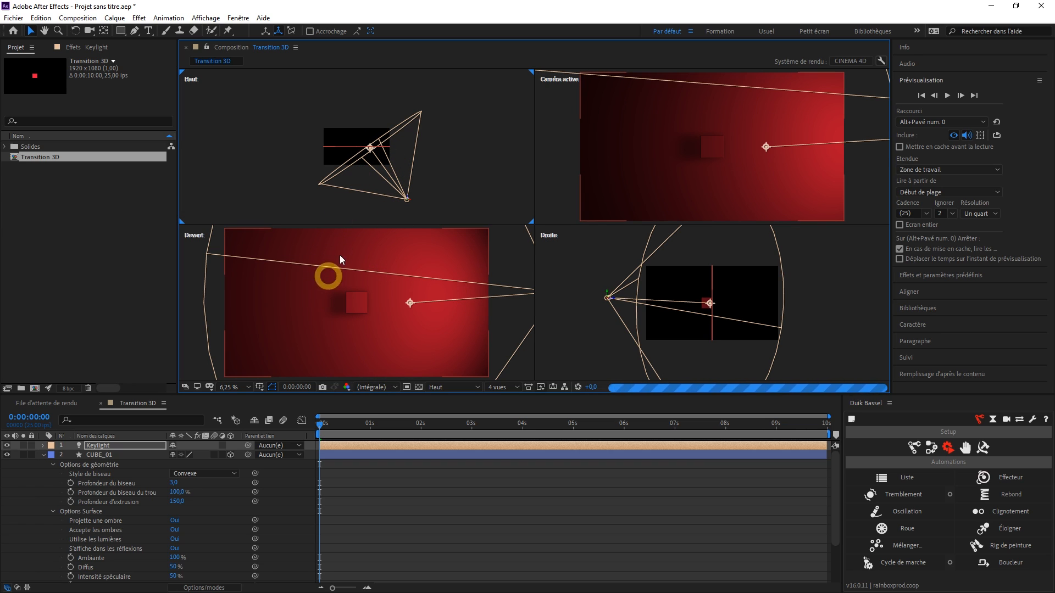
drag(369, 149, 360, 150)
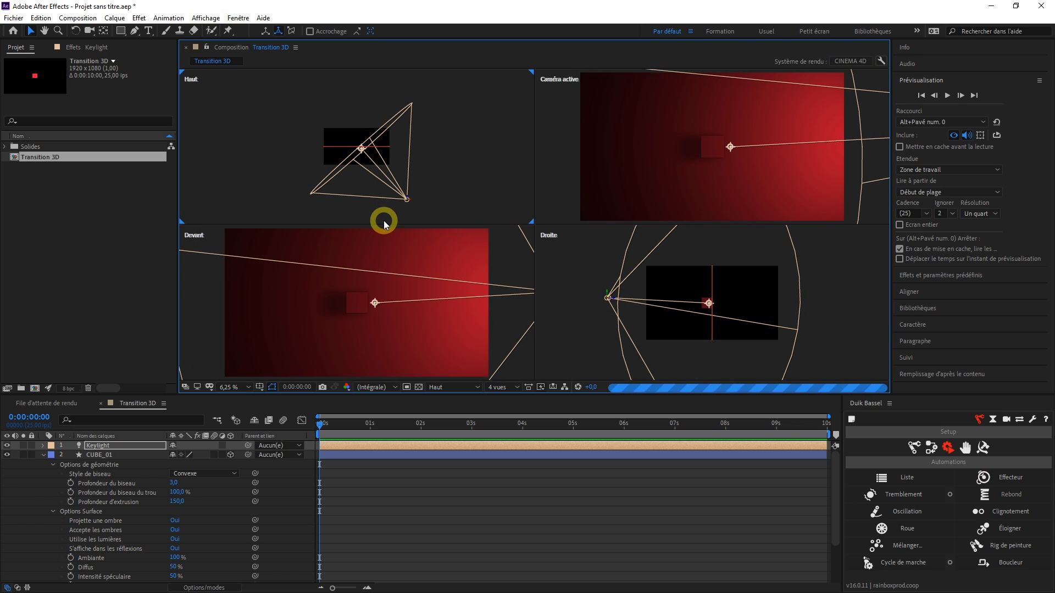
click(369, 304)
drag(370, 303, 359, 303)
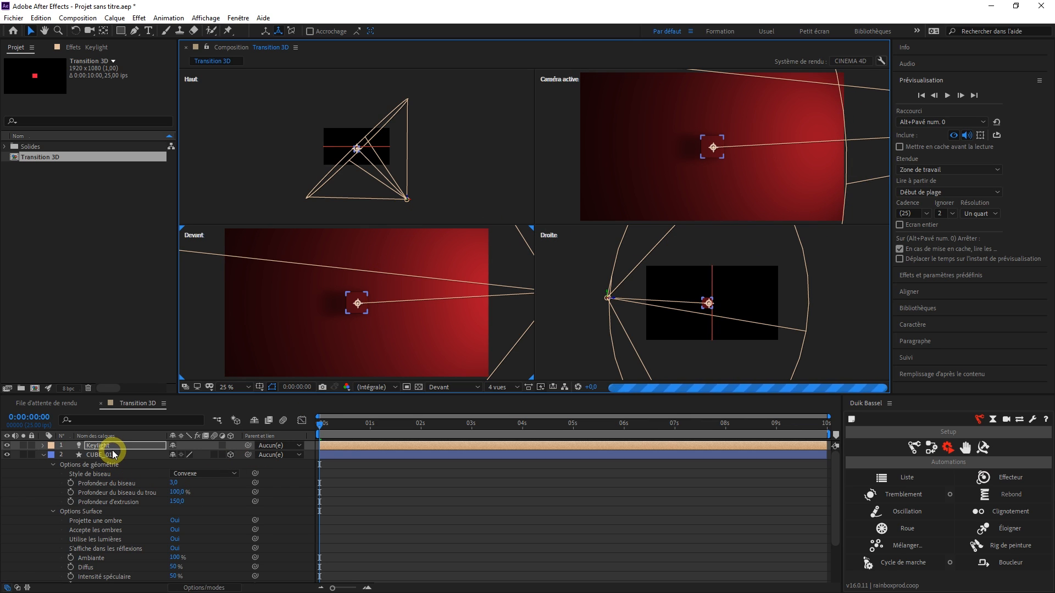
Step: Reveal the Keylight's light options and set its Couleur to warm cream F3E9D6
click(136, 446)
key(a)
key(a)
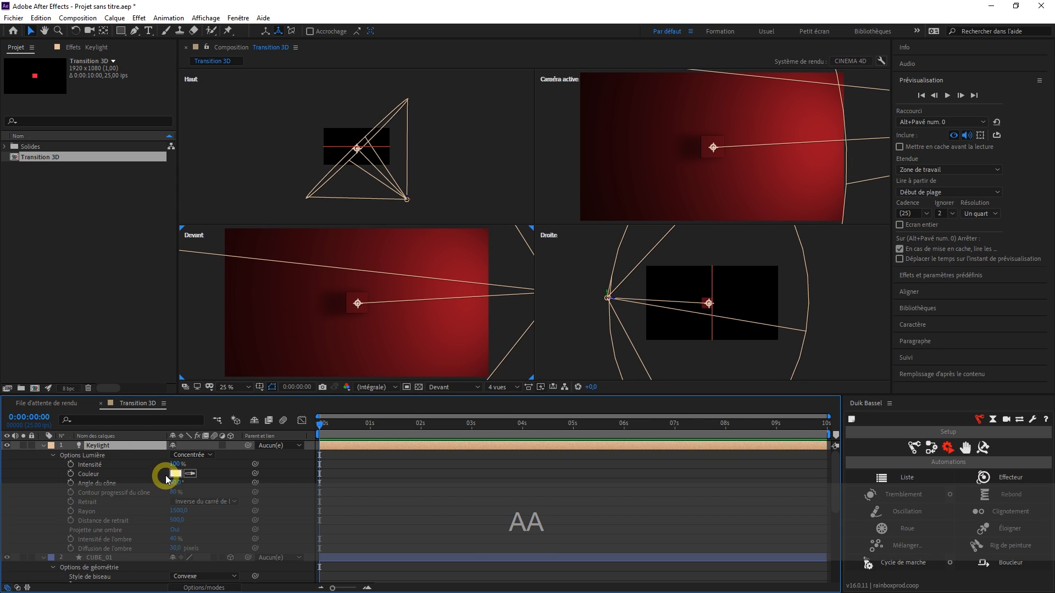
click(175, 474)
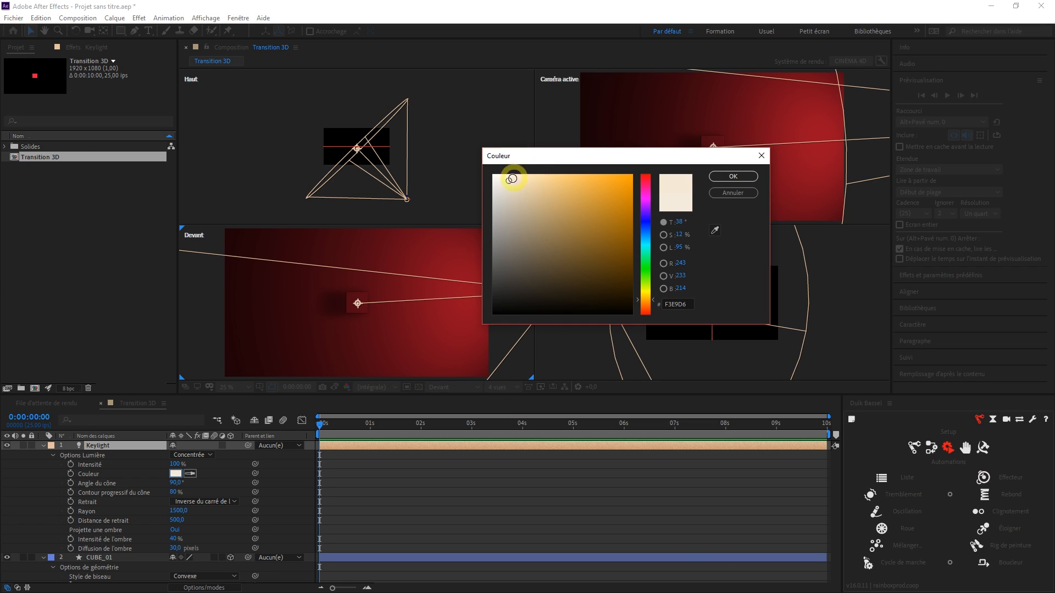
click(732, 176)
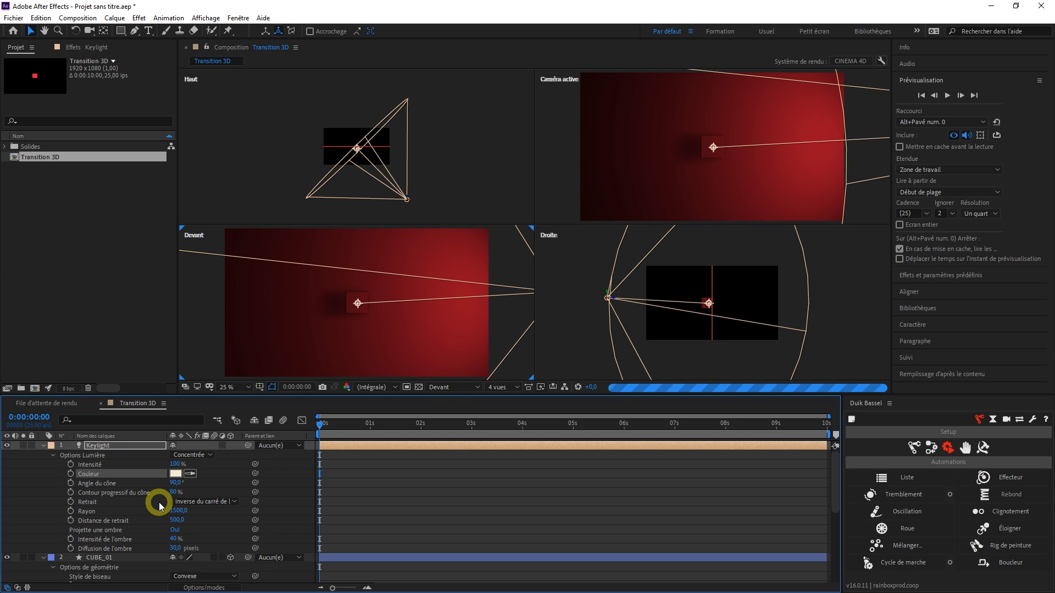
Step: Duplicate the Keylight as FillLight and place it front left of the cube in the Haut view, with its point of interest on the cube
click(98, 446)
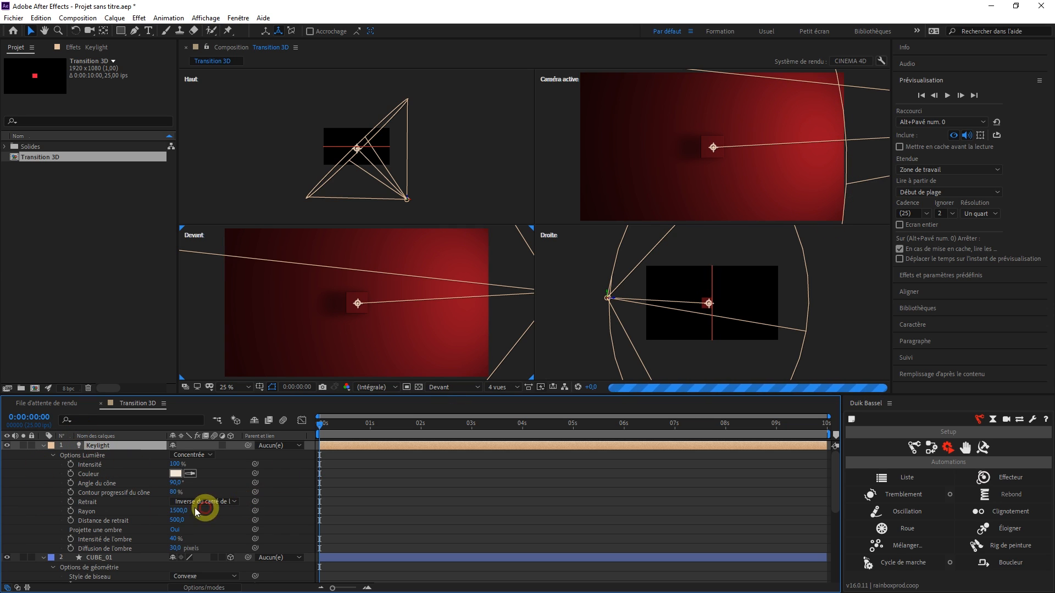
key(ctrl+d)
key(Return)
text(FillLight)
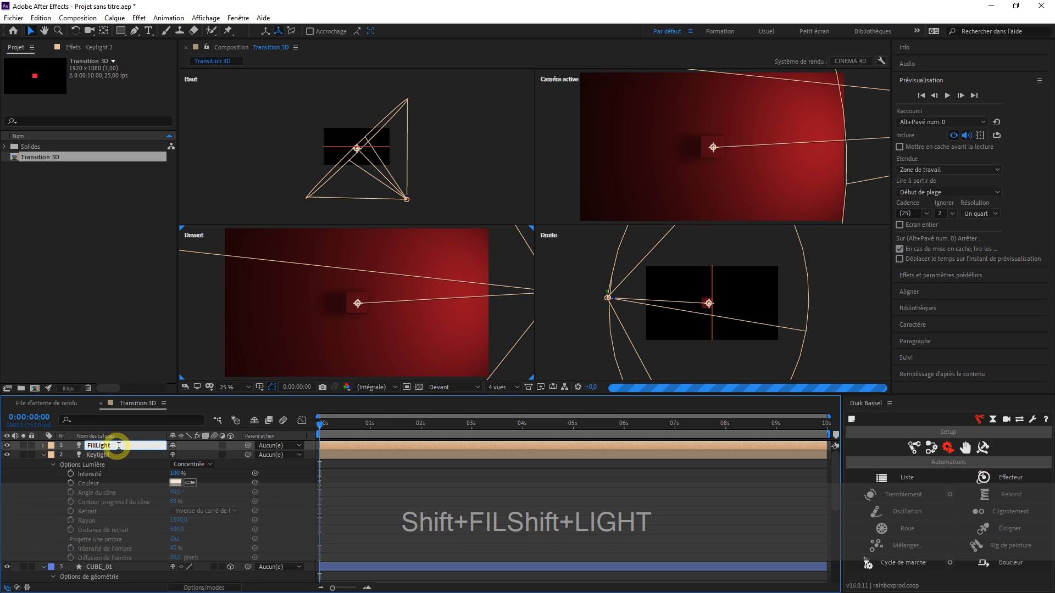
key(Return)
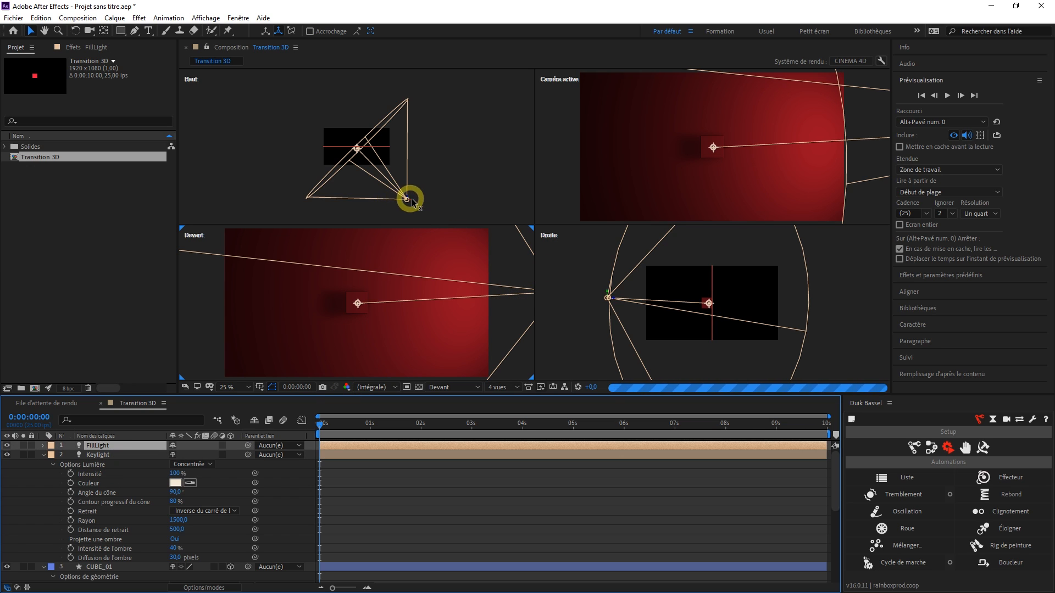
drag(413, 202, 304, 212)
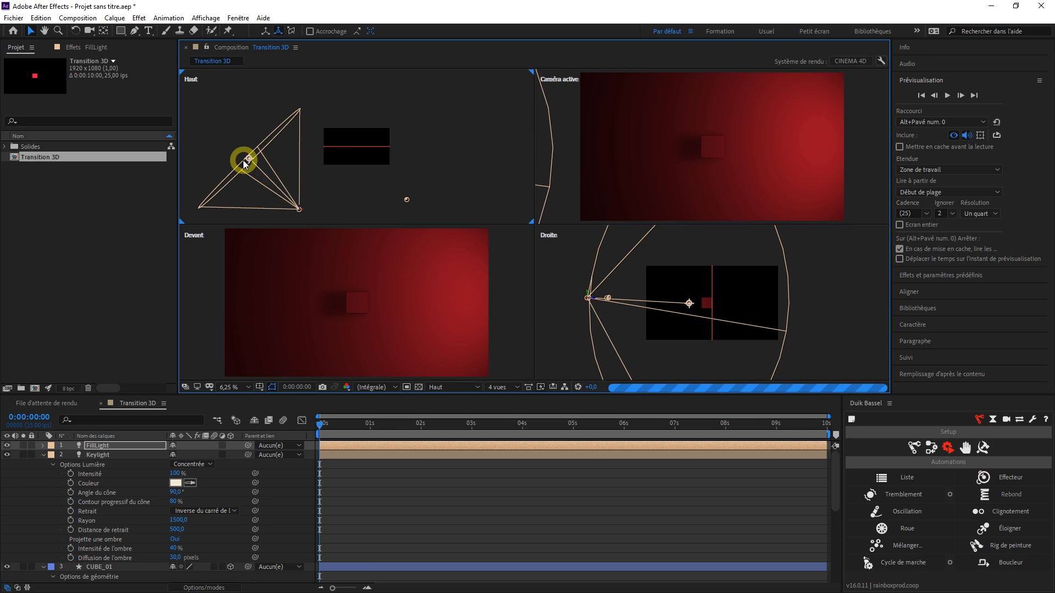
drag(248, 160, 353, 146)
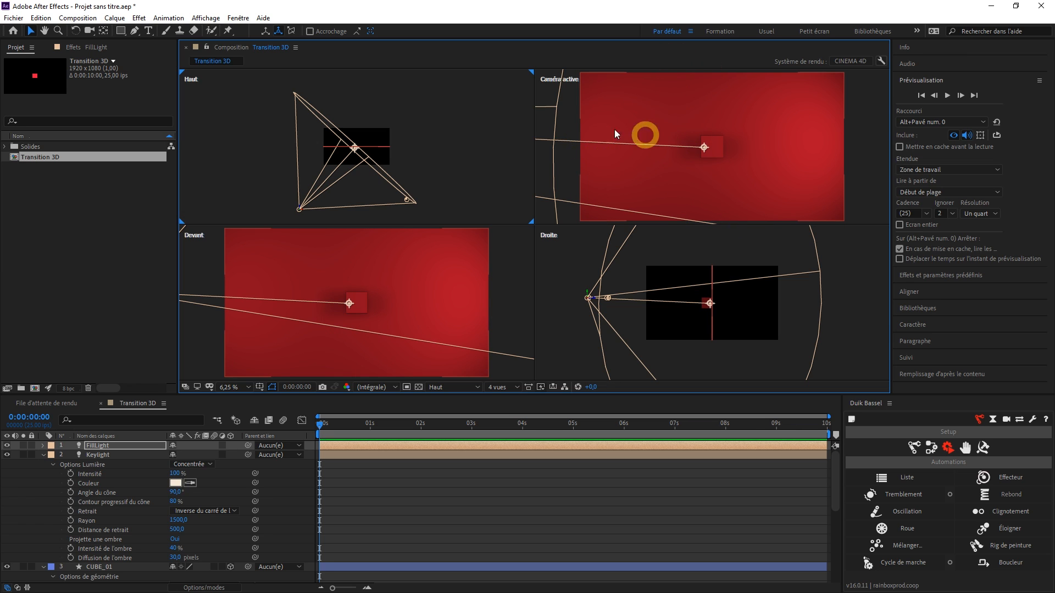
Step: Reveal the light options of FillLight and set its Intensité to 80 %
click(96, 446)
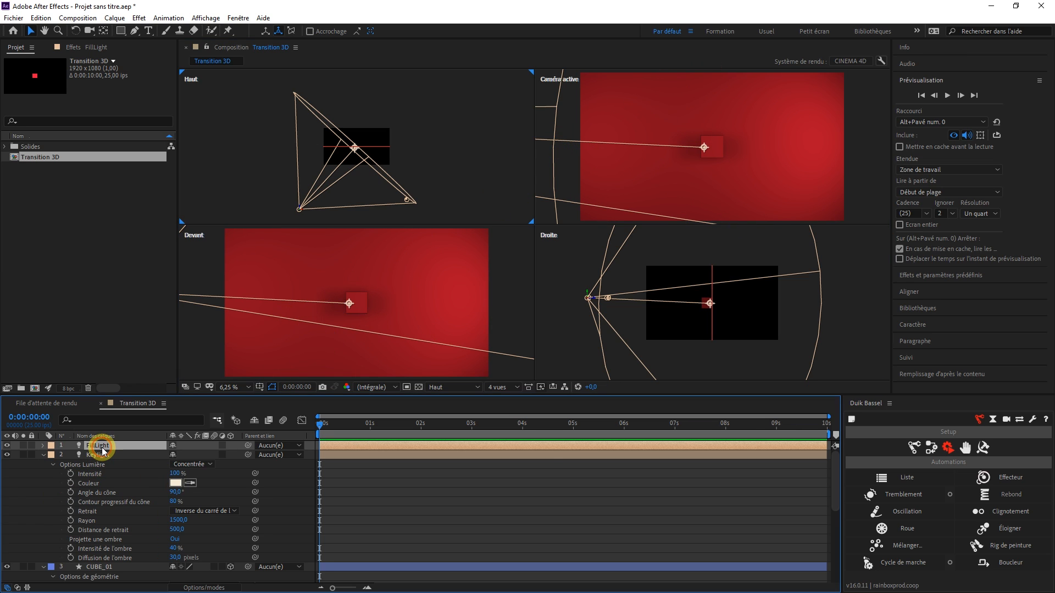
key(a)
key(a)
click(182, 463)
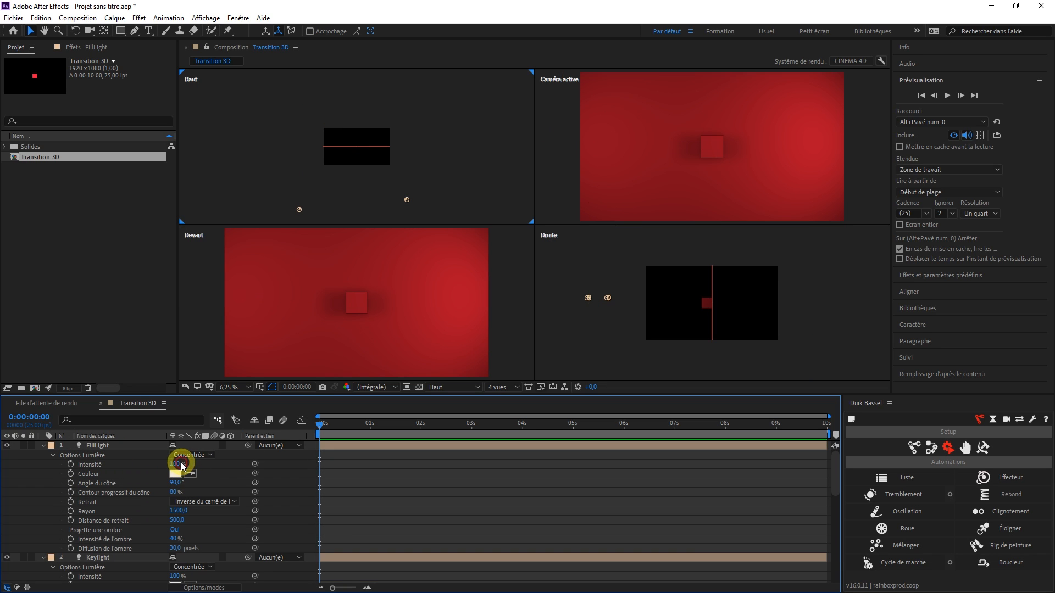
text(80)
key(Return)
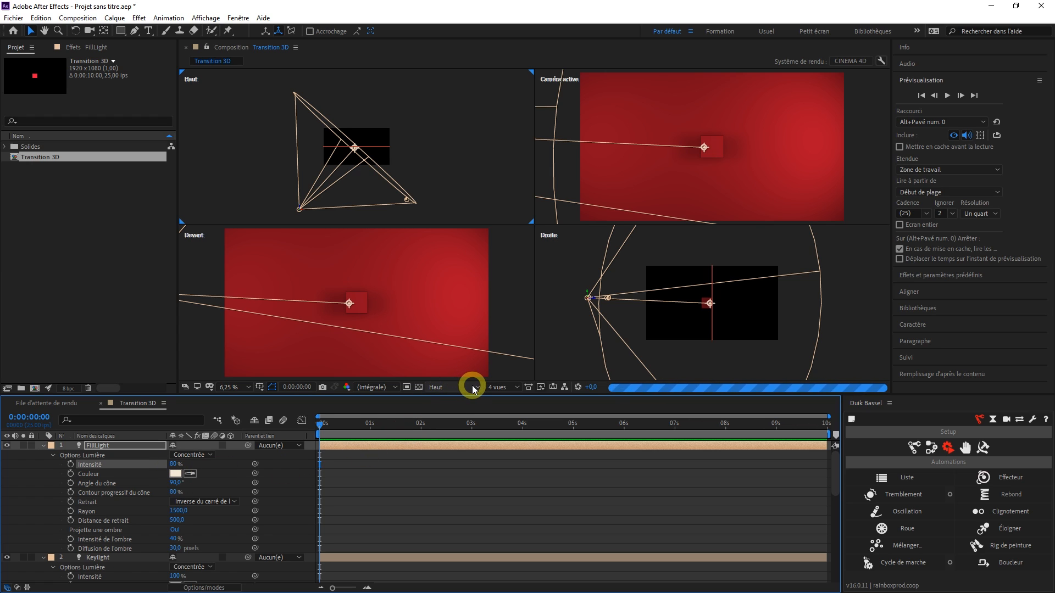
Step: Show only the Caméra active view and change FillLight's Couleur to pale blue D6E6F3
click(495, 391)
click(509, 404)
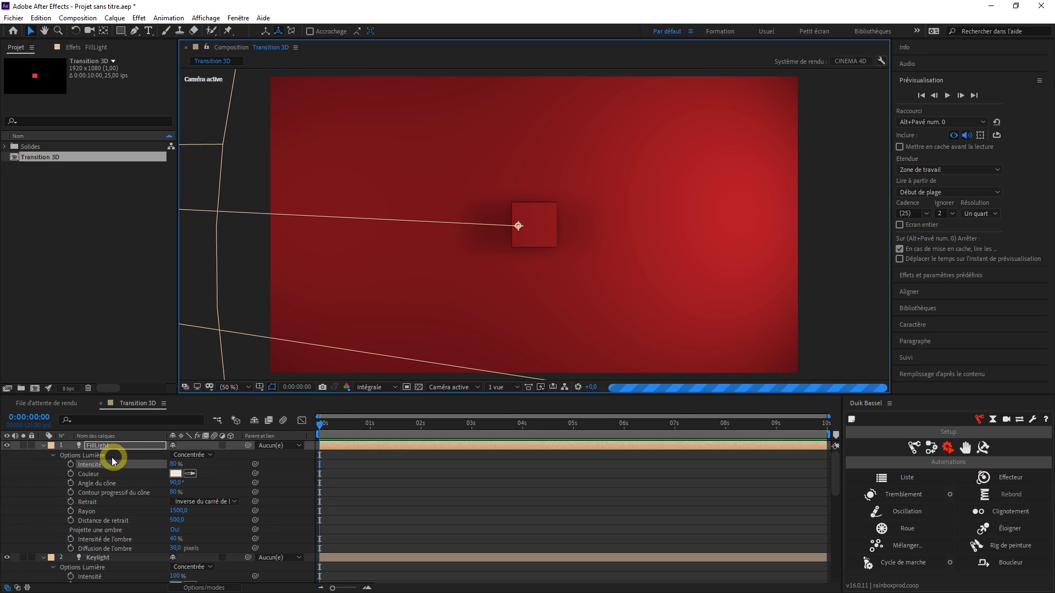
click(176, 475)
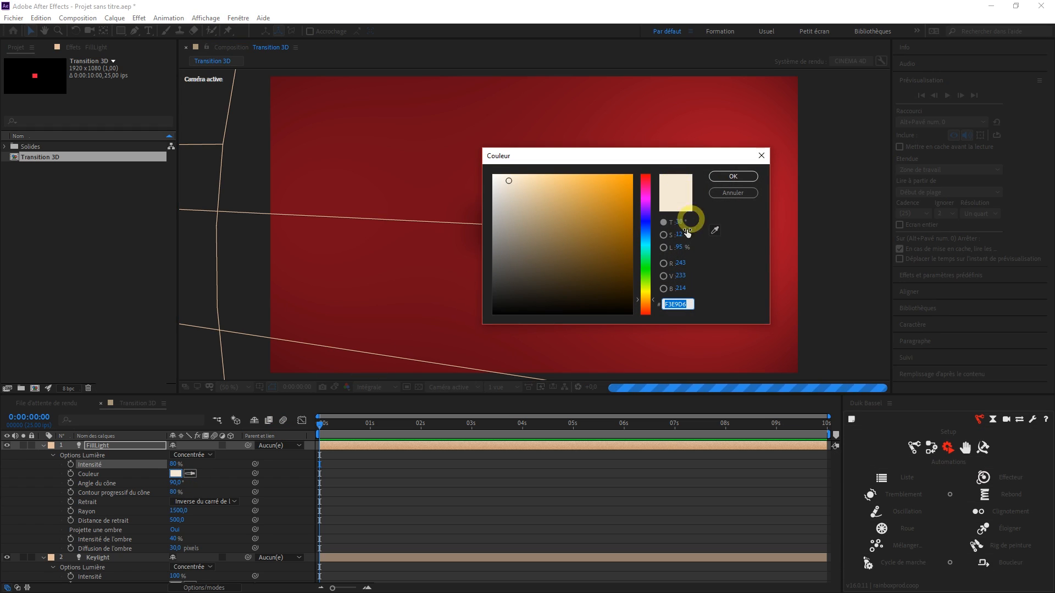
drag(643, 214, 651, 235)
click(733, 177)
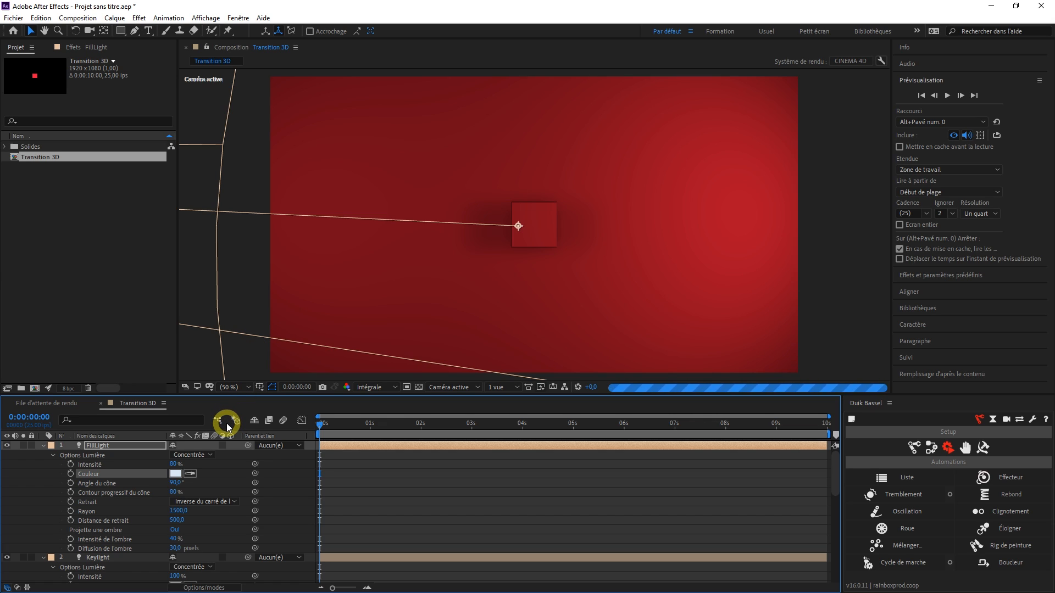
Step: Lower the preview resolution to Un tiers and make FillLight's Couleur a more saturated light blue, CDE5F9
click(380, 388)
click(384, 436)
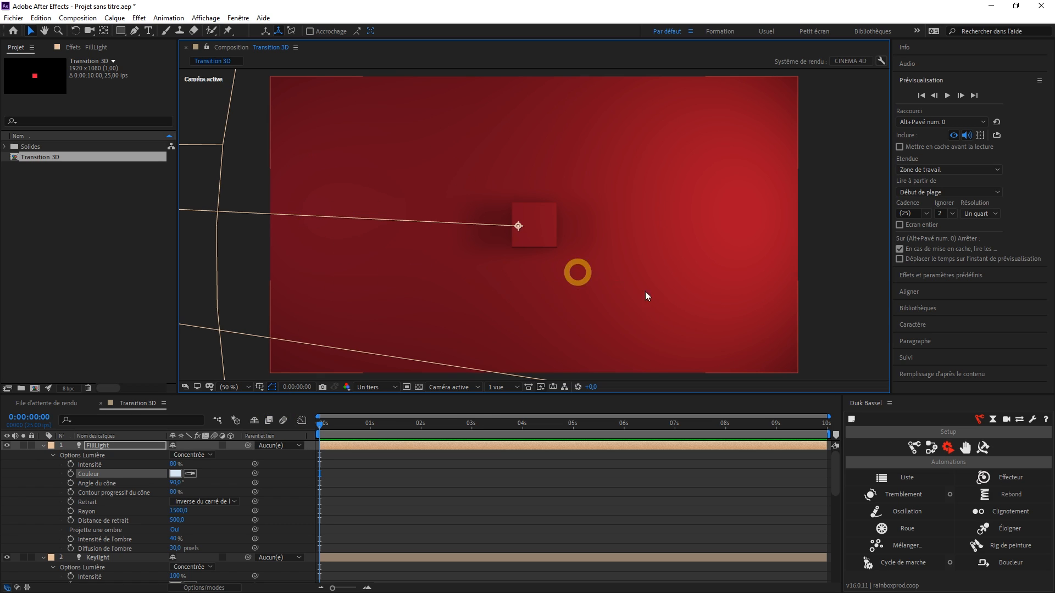
click(175, 474)
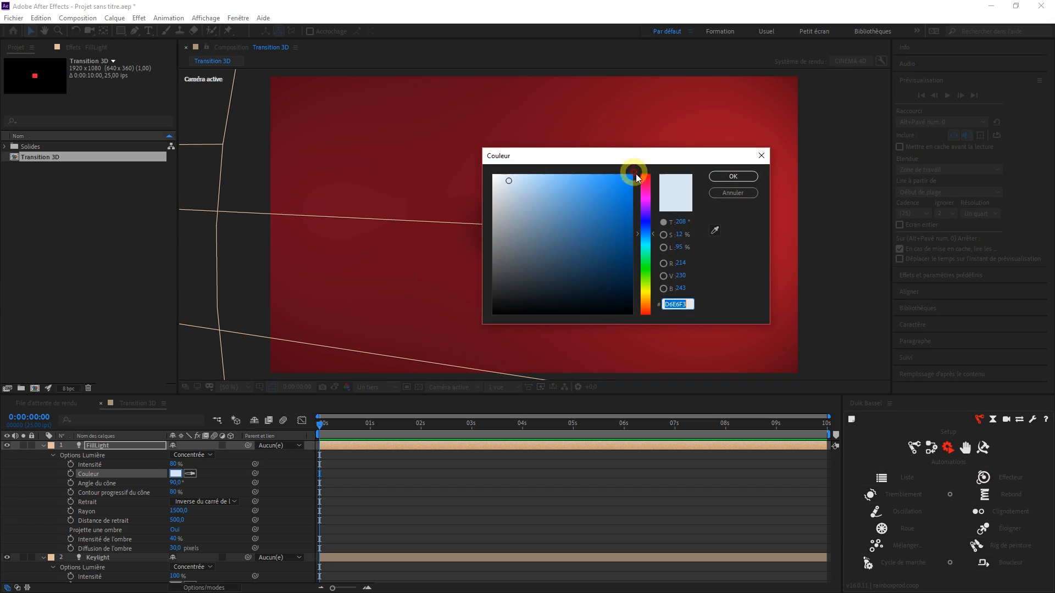
click(517, 183)
click(728, 174)
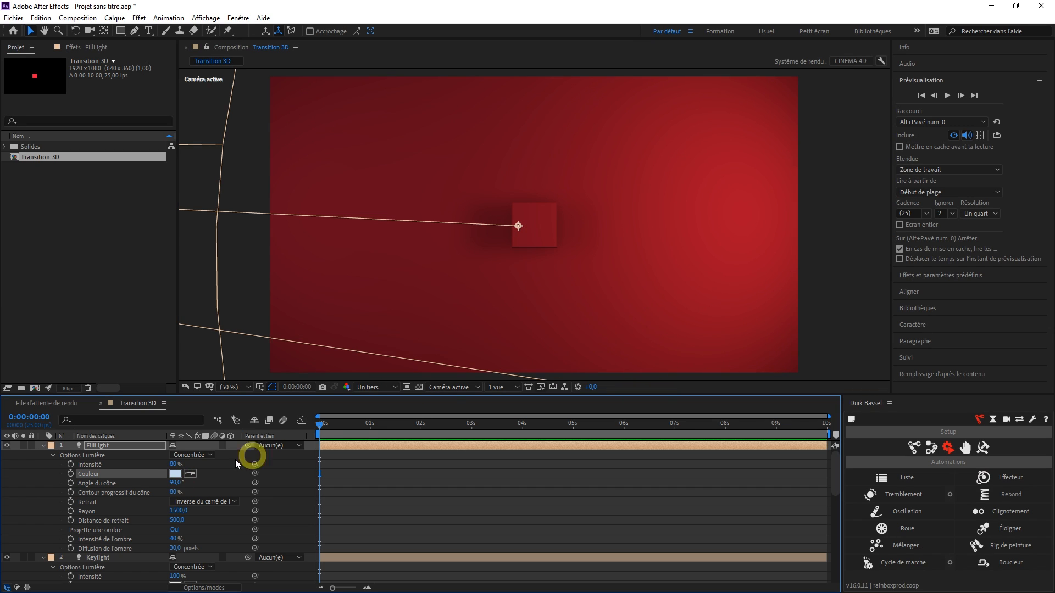
click(174, 474)
click(517, 173)
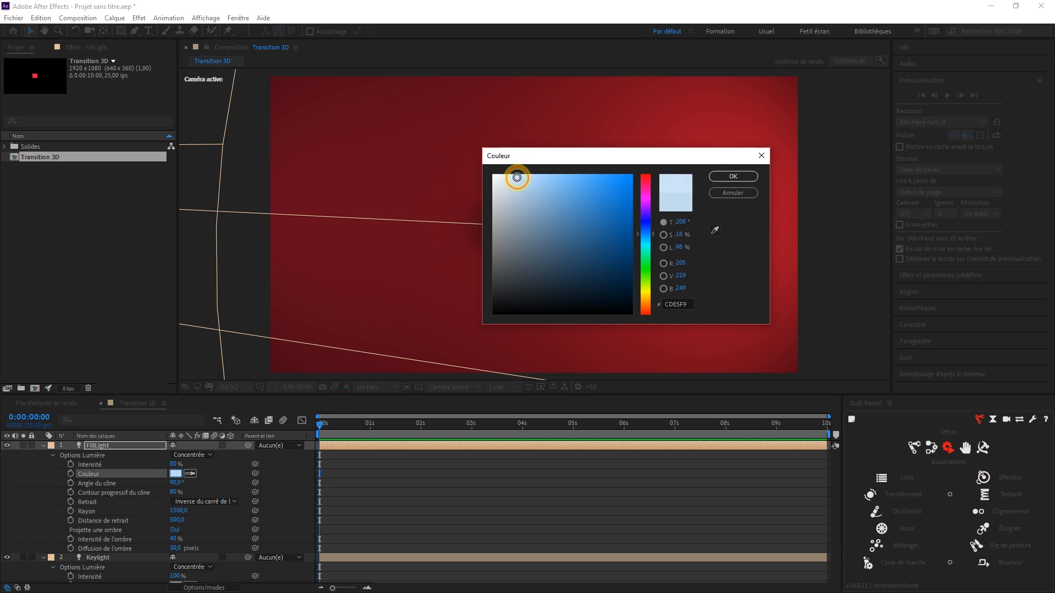
click(733, 176)
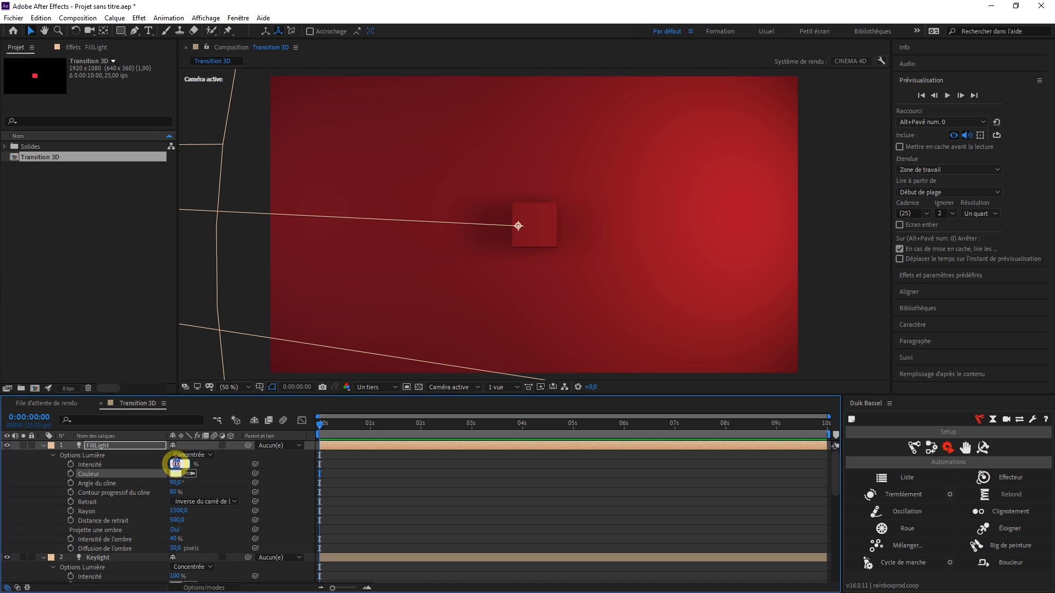
Step: Set FillLight's Intensité to 85 % and return to the four-view layout
text(85)
key(Return)
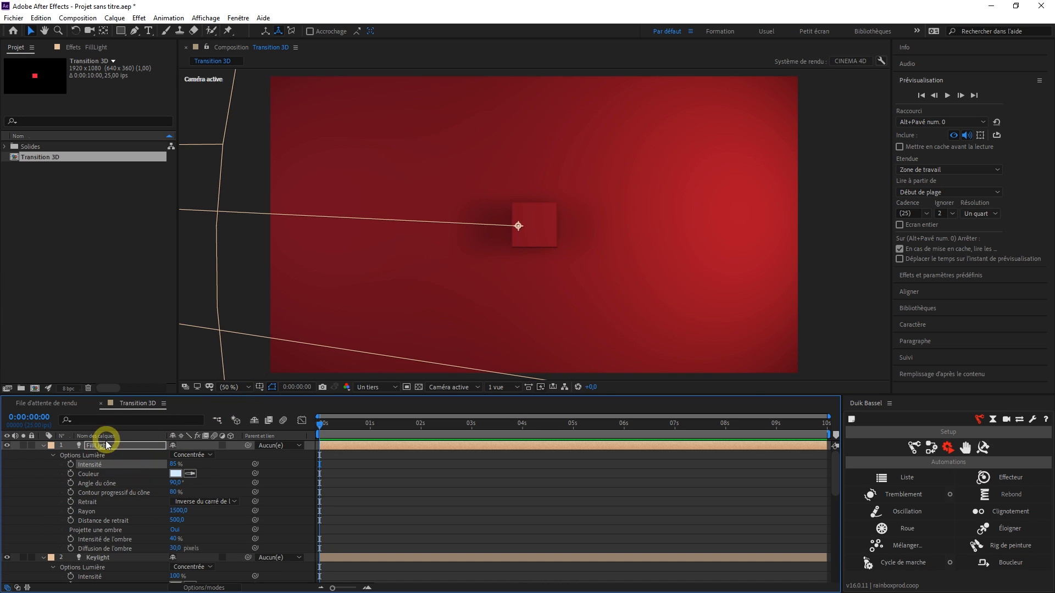
click(509, 387)
click(520, 437)
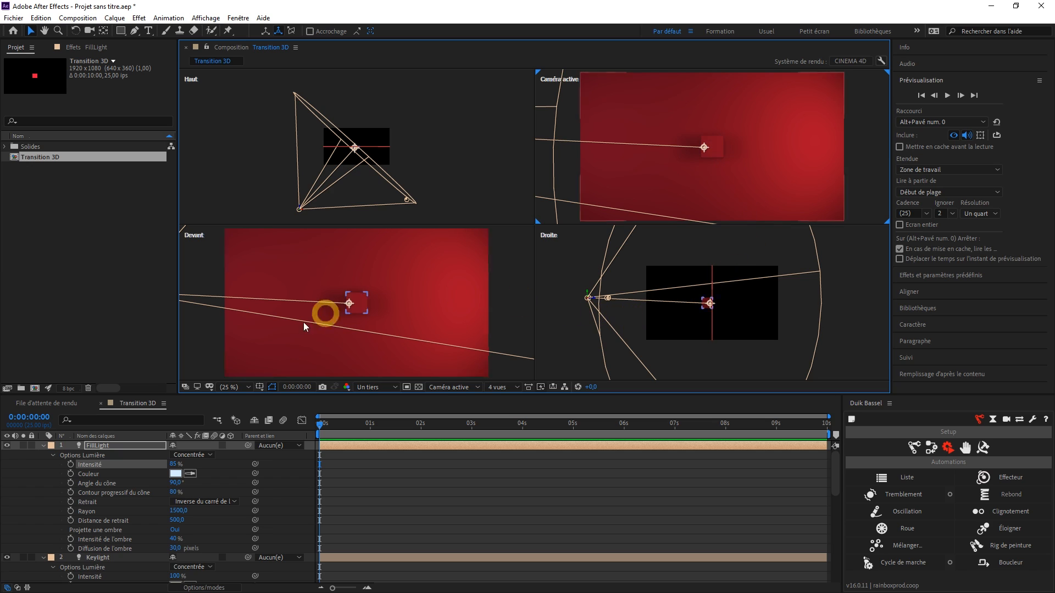
Step: Raise the Keylight in the Devant view, move it farther right in the Haut view, and recentre its point of interest on the cube
click(104, 558)
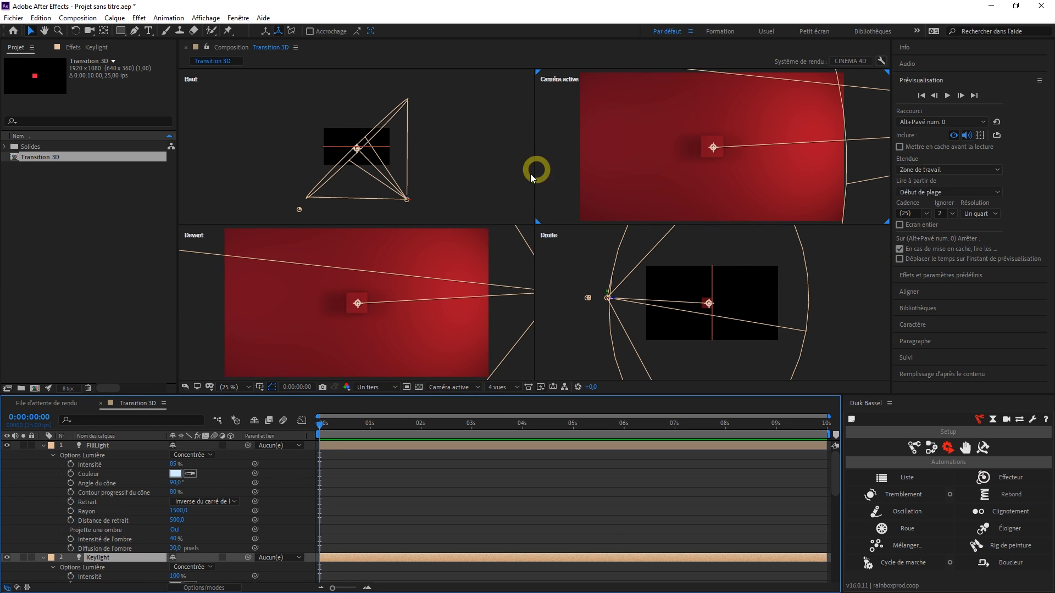
click(479, 298)
key(comma)
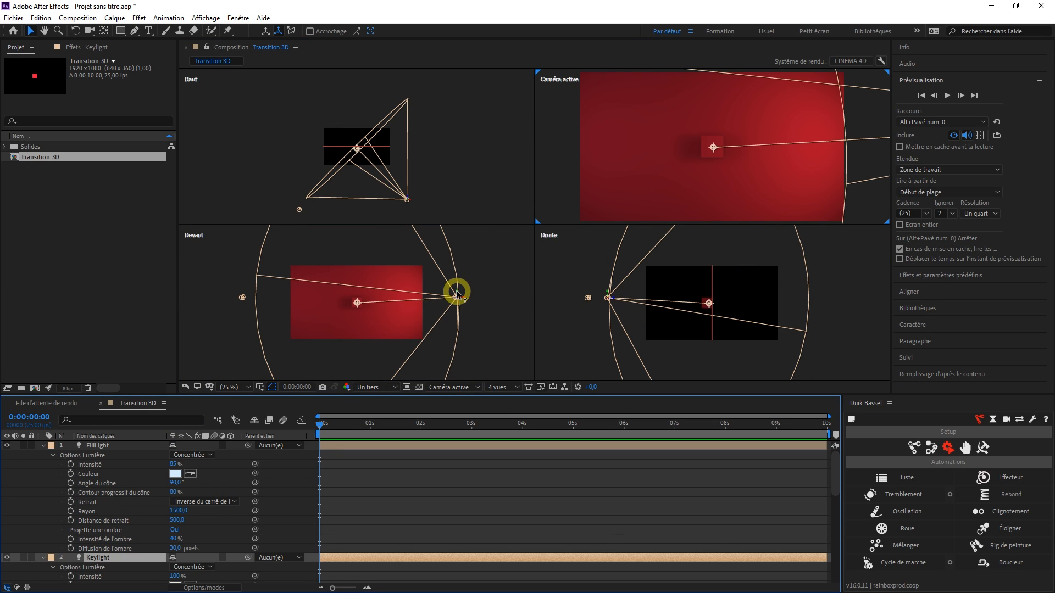
drag(457, 286, 460, 269)
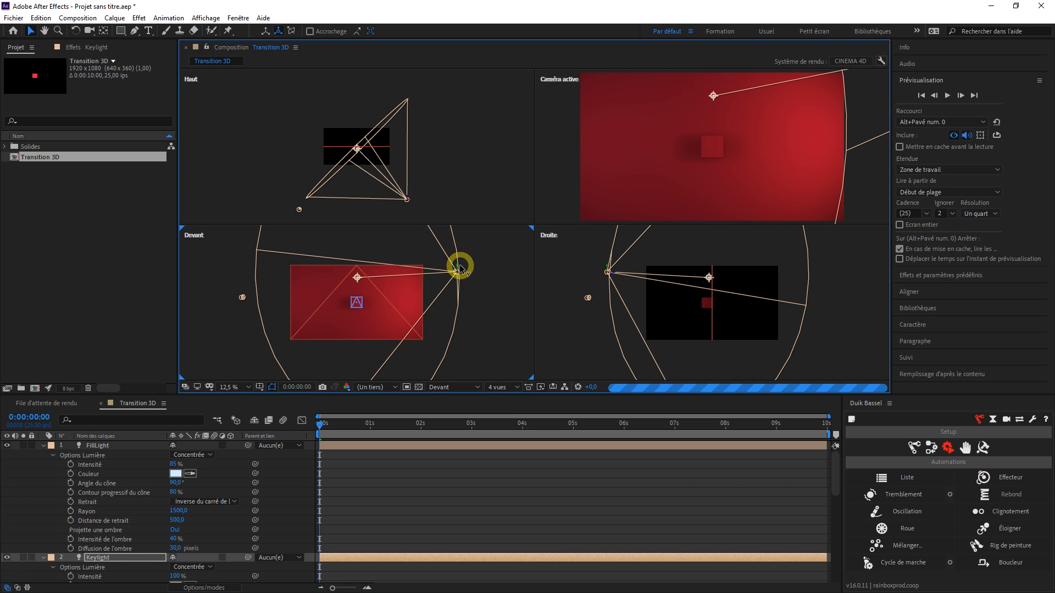
drag(360, 278, 358, 305)
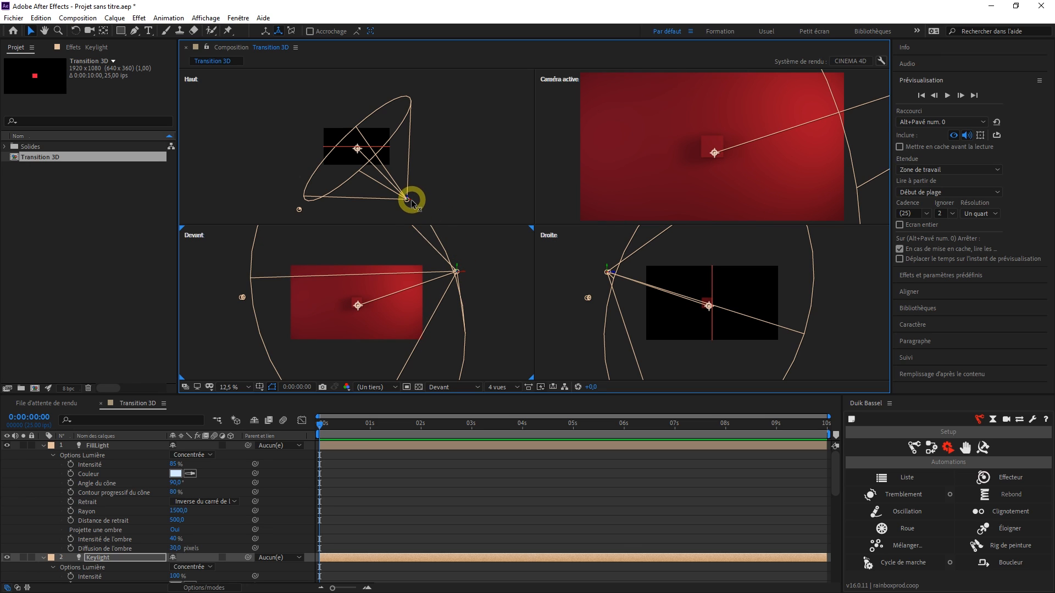
drag(413, 204, 428, 203)
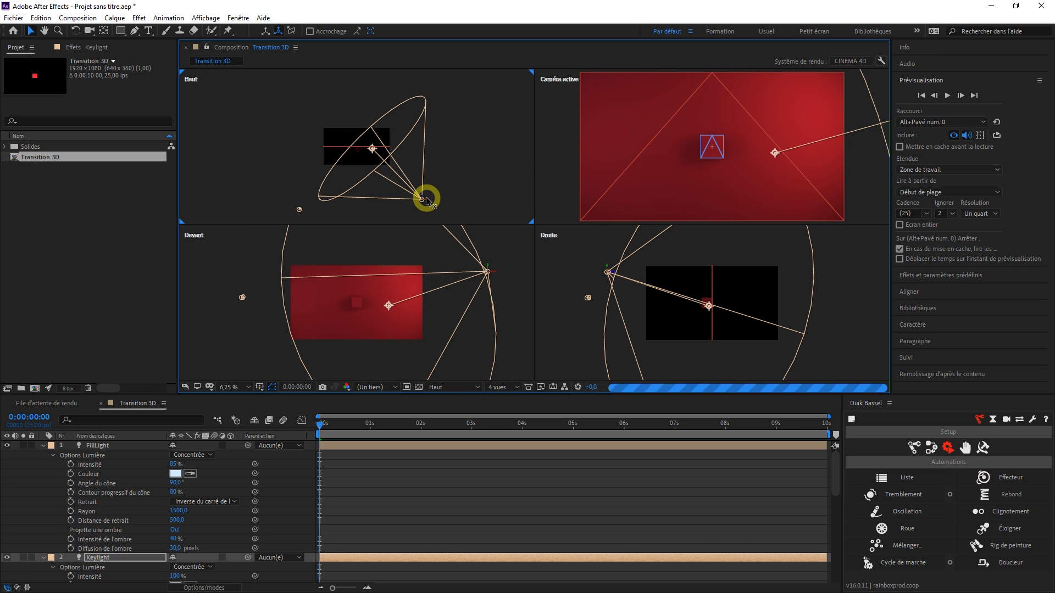
drag(393, 313, 359, 303)
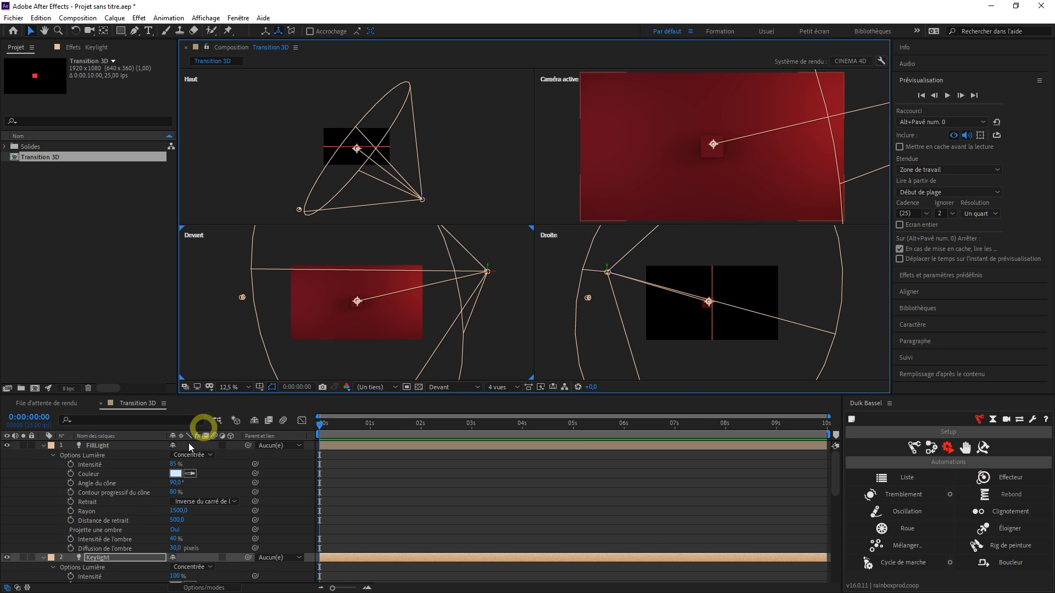
Step: Set the Keylight's Rayon to 2500
scroll(118, 561, down, 4)
scroll(130, 566, down, 1)
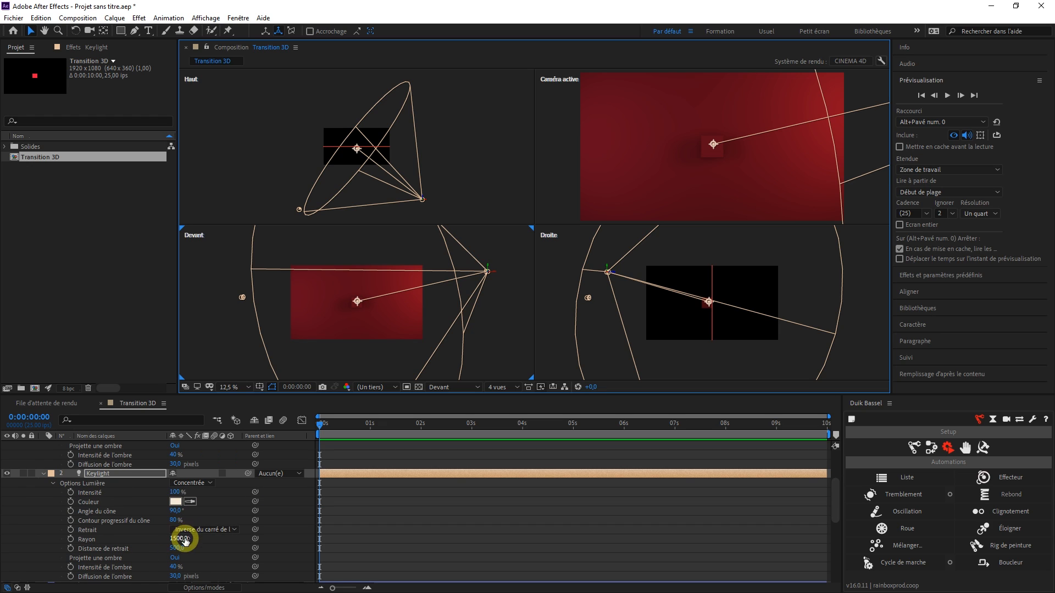
click(178, 538)
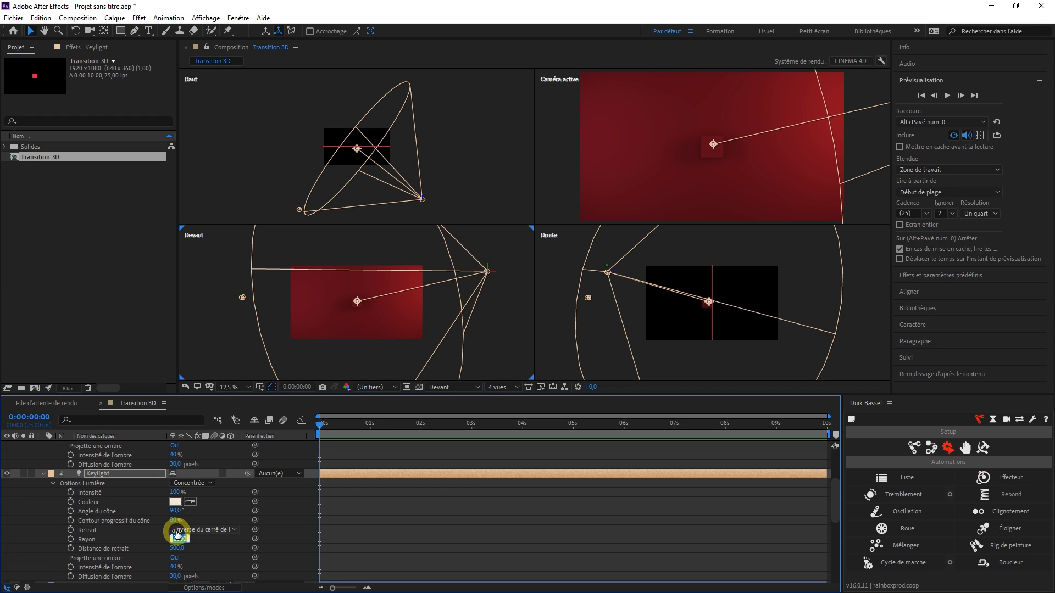
text(2500)
key(Return)
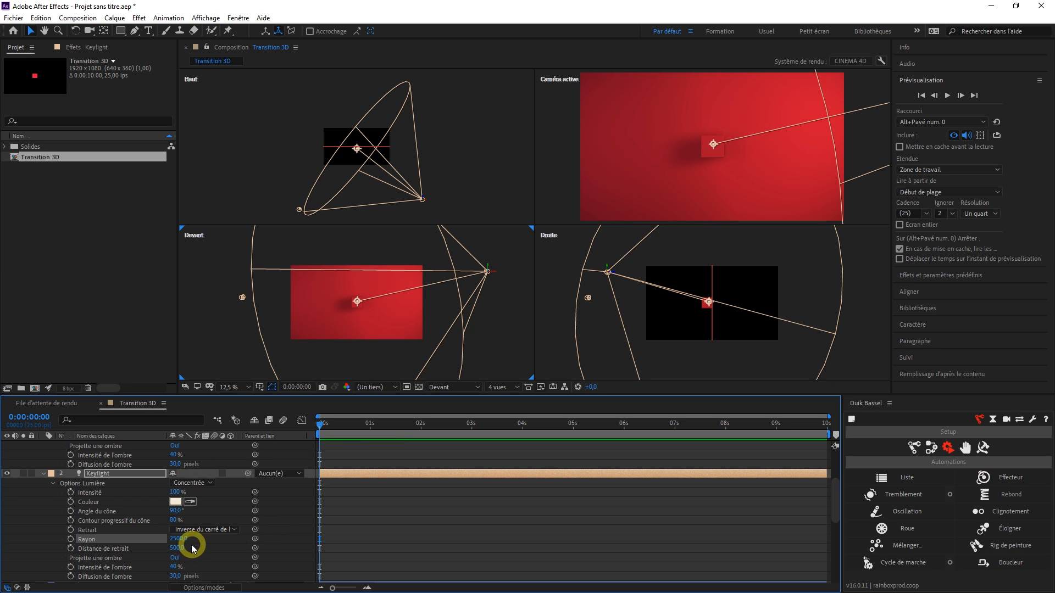
Step: Try FillLight's Intensité at 90 %, and set it back to 85 %
scroll(362, 316, up, 1)
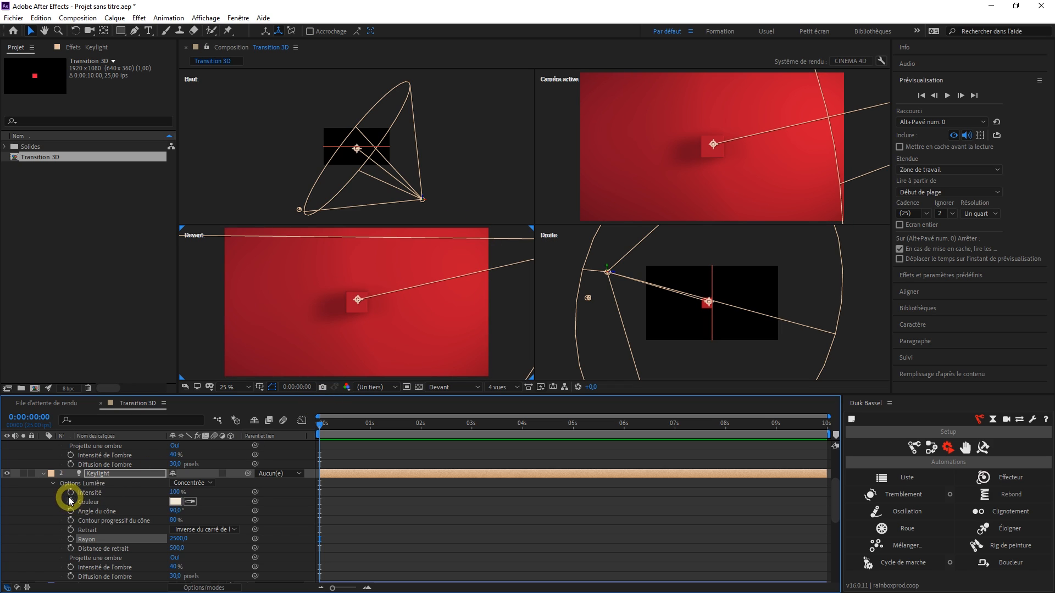
scroll(74, 500, up, 3)
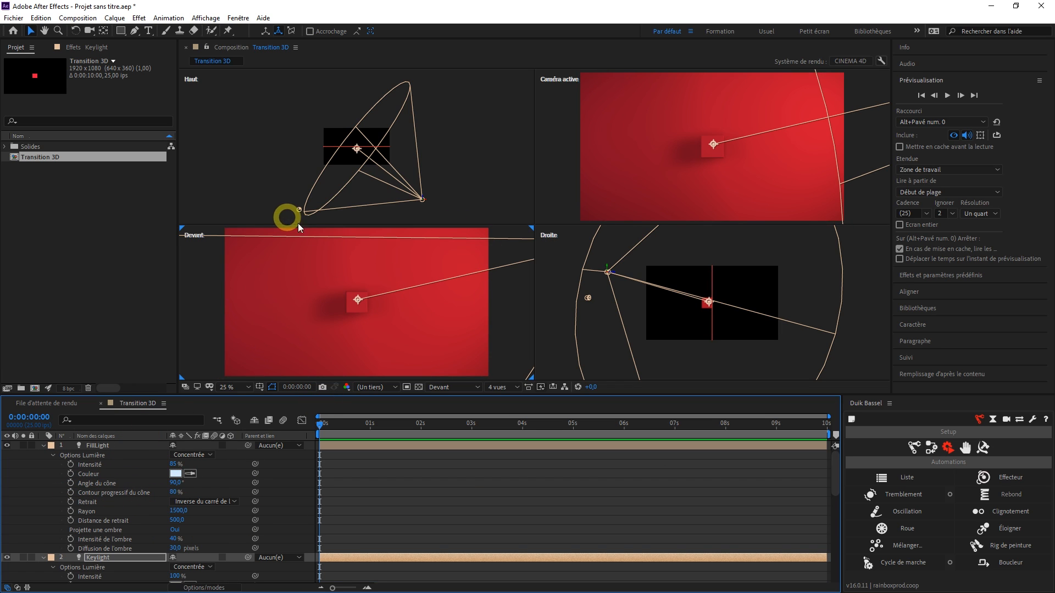
text(90)
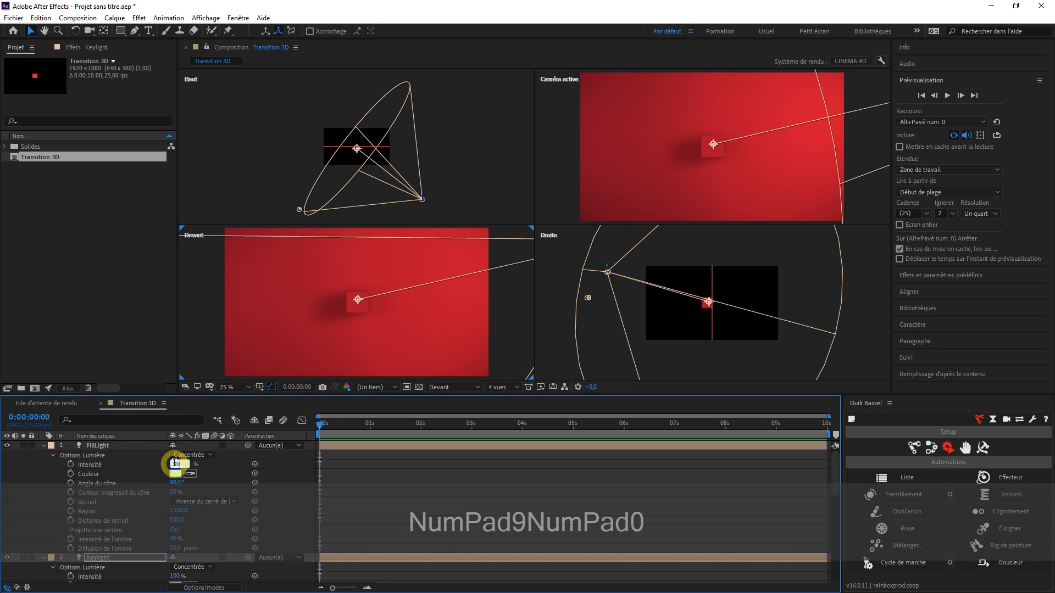
key(Return)
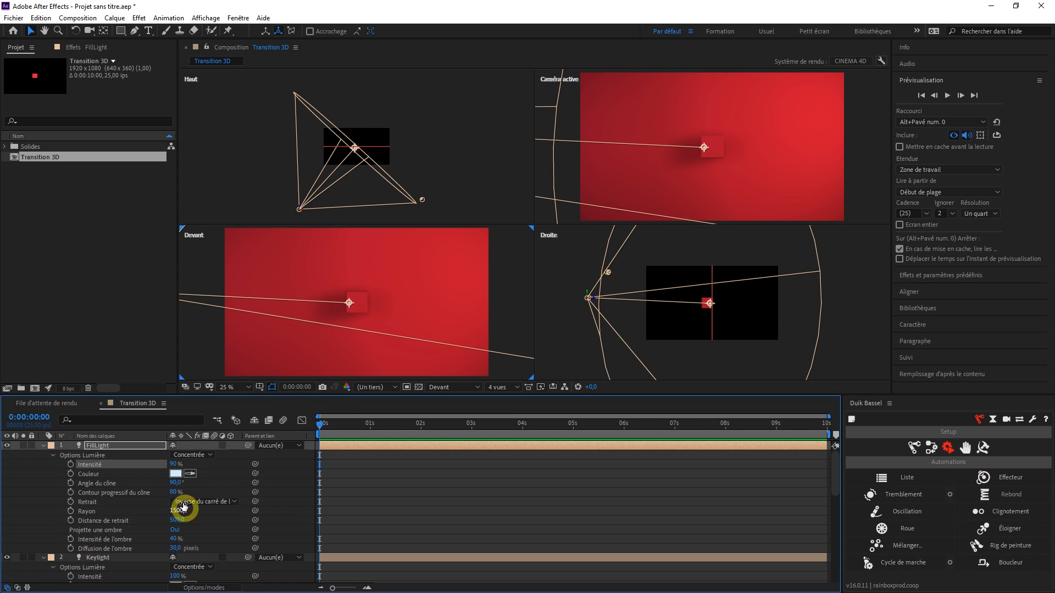
text(85)
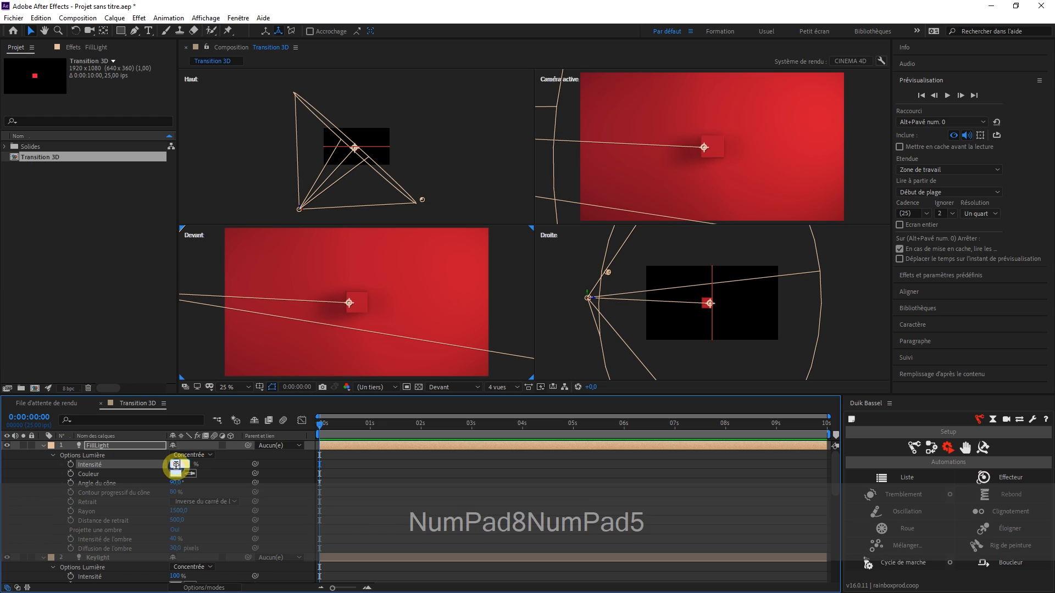
key(Return)
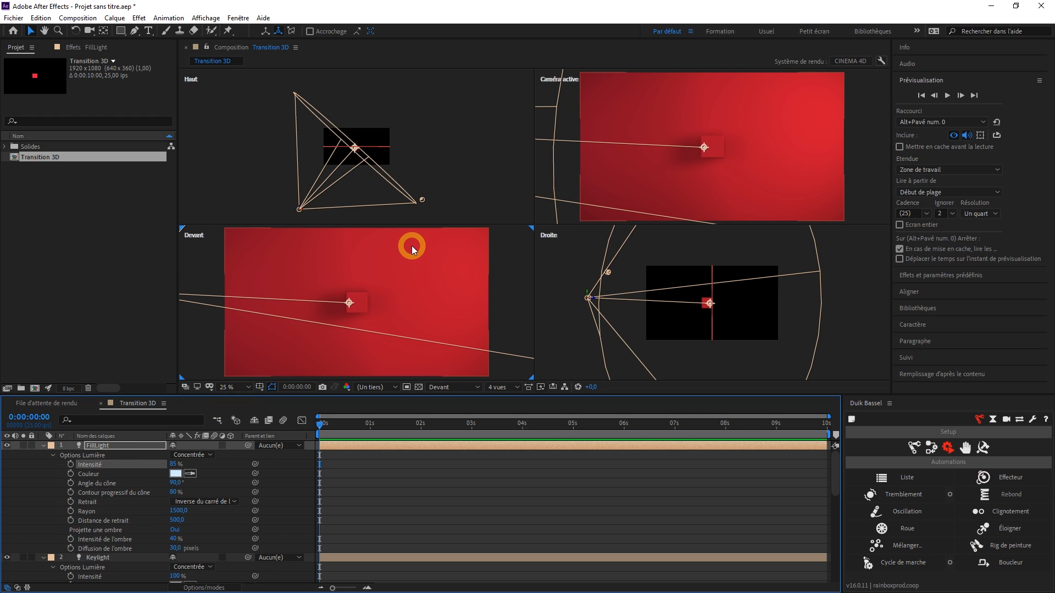
Step: Show the scene in a single Vue personnalisée 1 view and orbit it to examine the cube's front and top faces
click(497, 387)
click(497, 399)
click(454, 388)
click(465, 488)
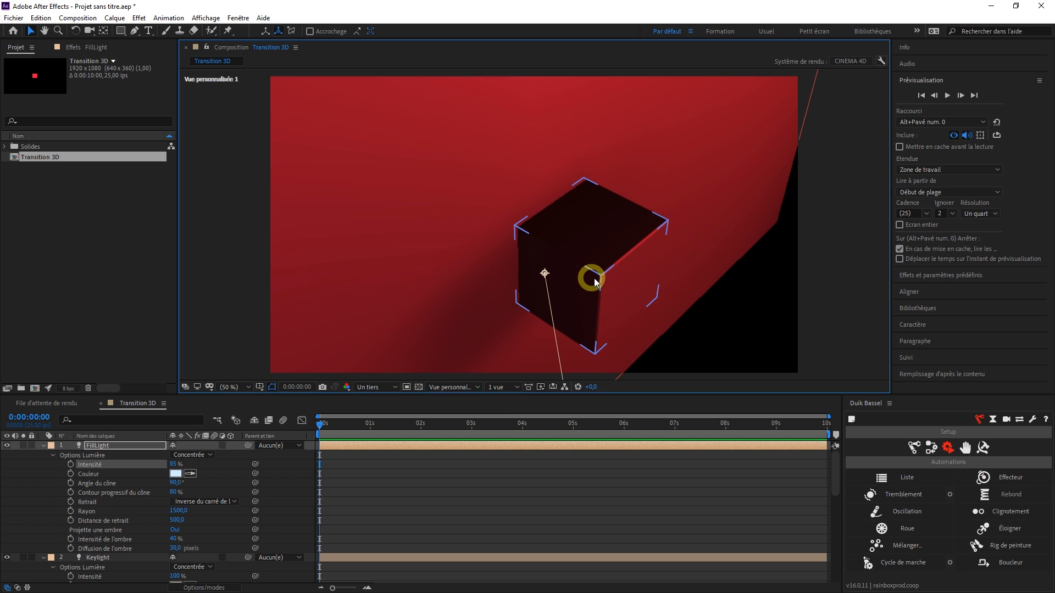
key(c)
drag(565, 228, 518, 203)
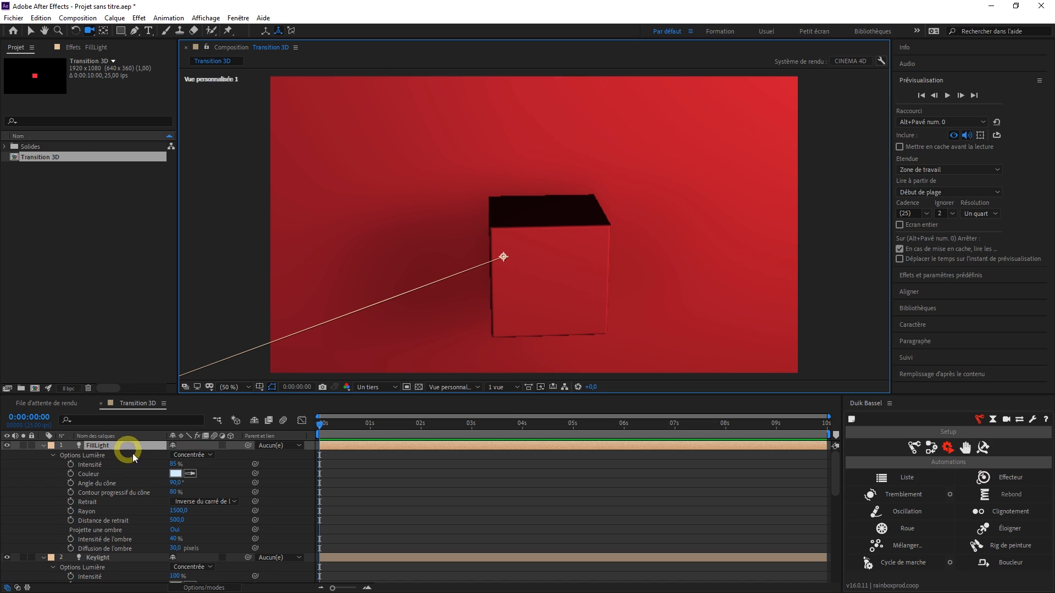
Step: Return to the evenly divided four-view layout, 4 vues, after trying 4 vues - gauche
click(504, 386)
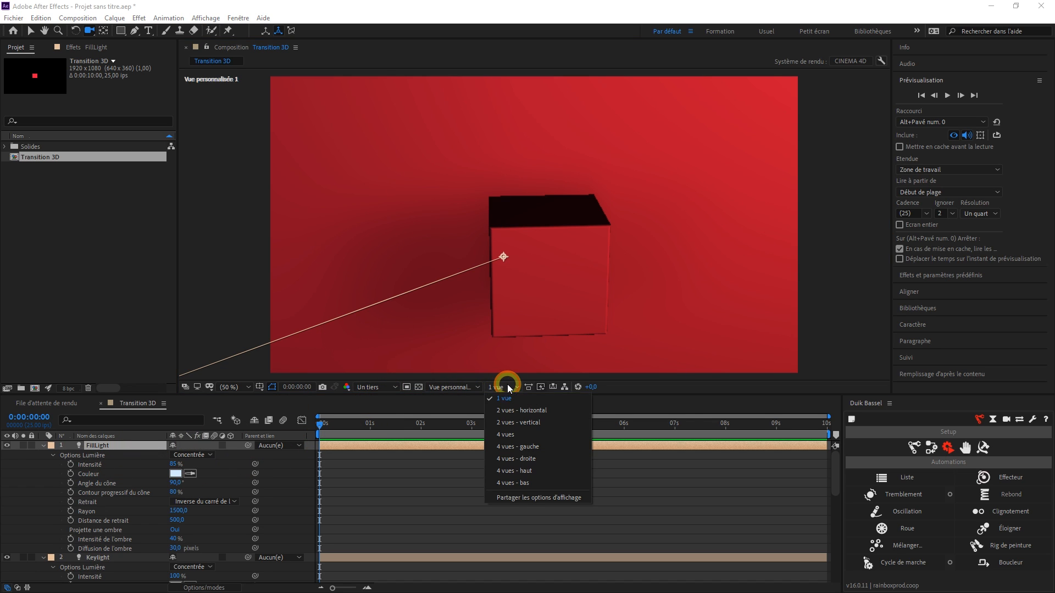
click(523, 446)
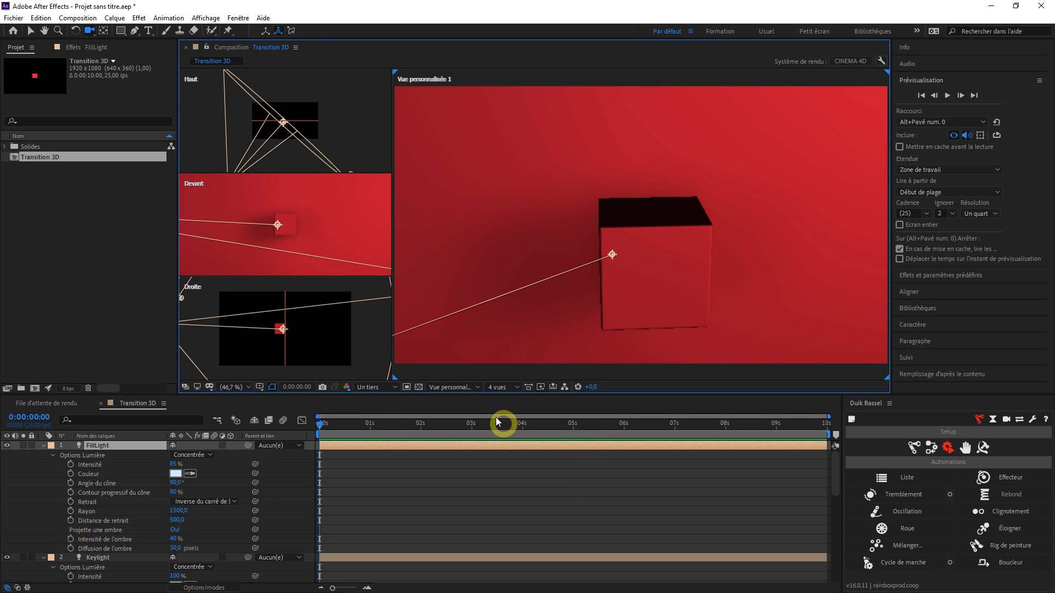
click(512, 383)
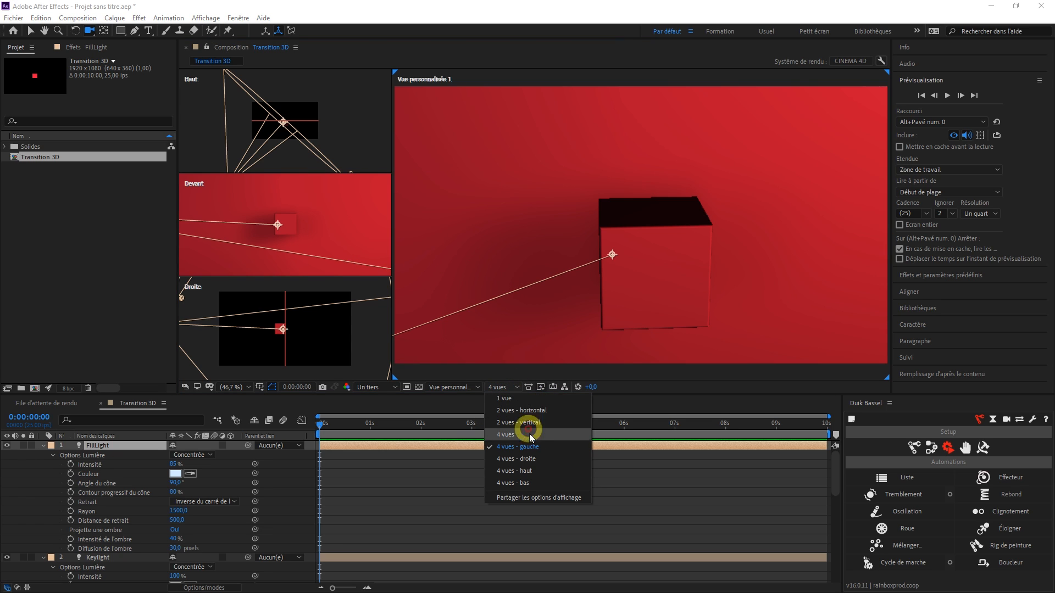
click(522, 436)
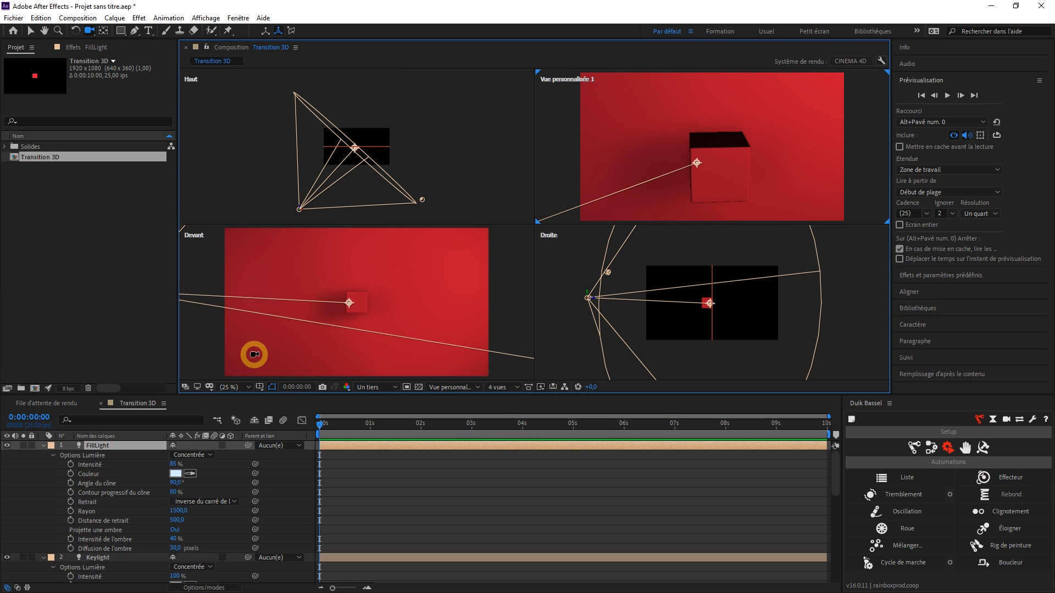
Step: Duplicate the FillLight layer and rename the copy Douche
click(94, 445)
key(ctrl+d)
click(94, 446)
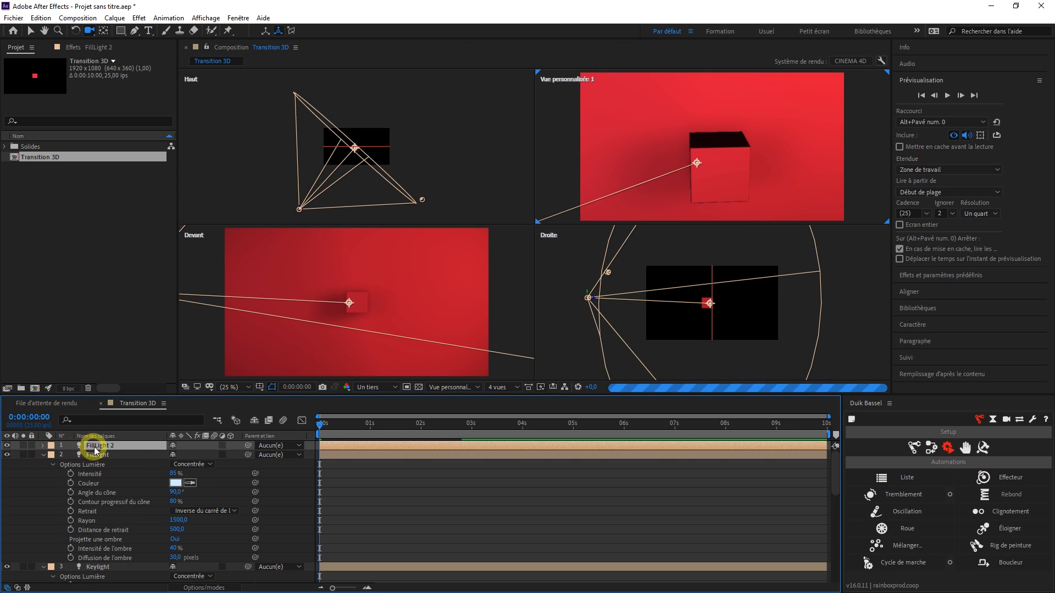
key(Return)
text(Douche)
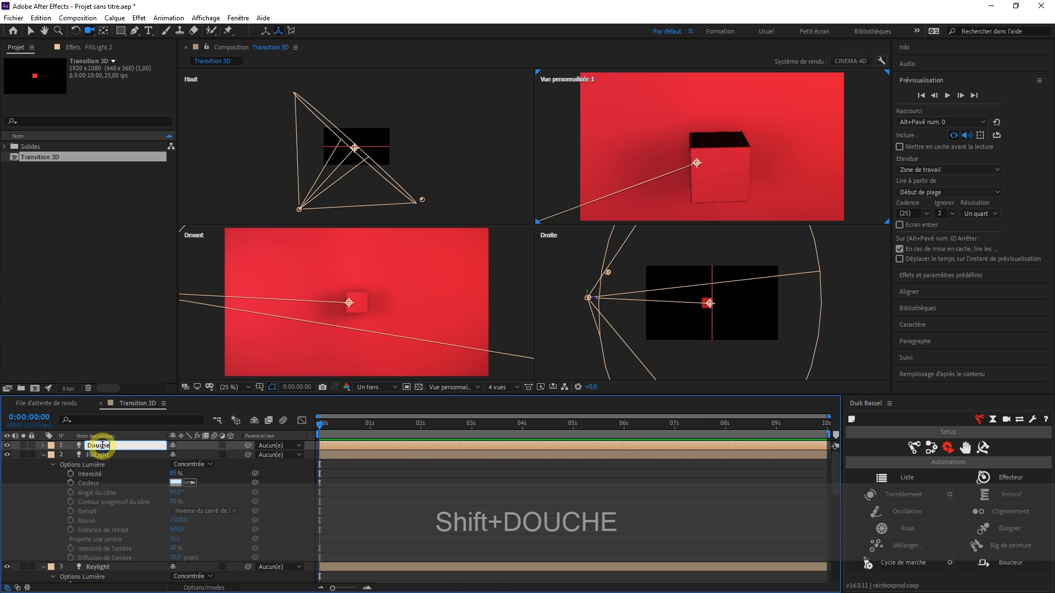
click(298, 482)
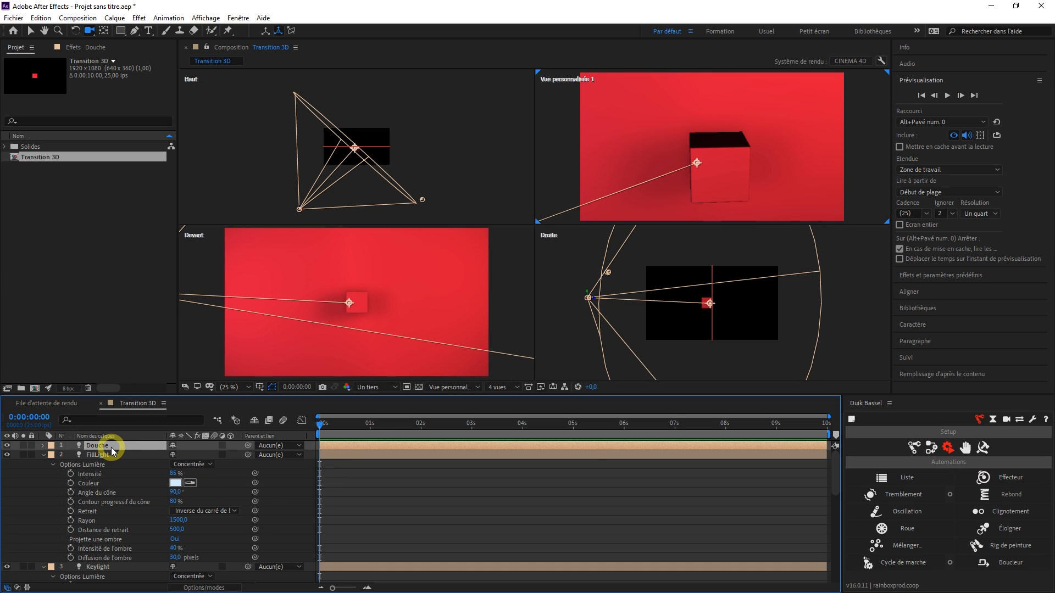
Step: Show Douche's Position and move the light directly above the cube using the Devant and Haut views, to about 978, -484, -268.6
key(p)
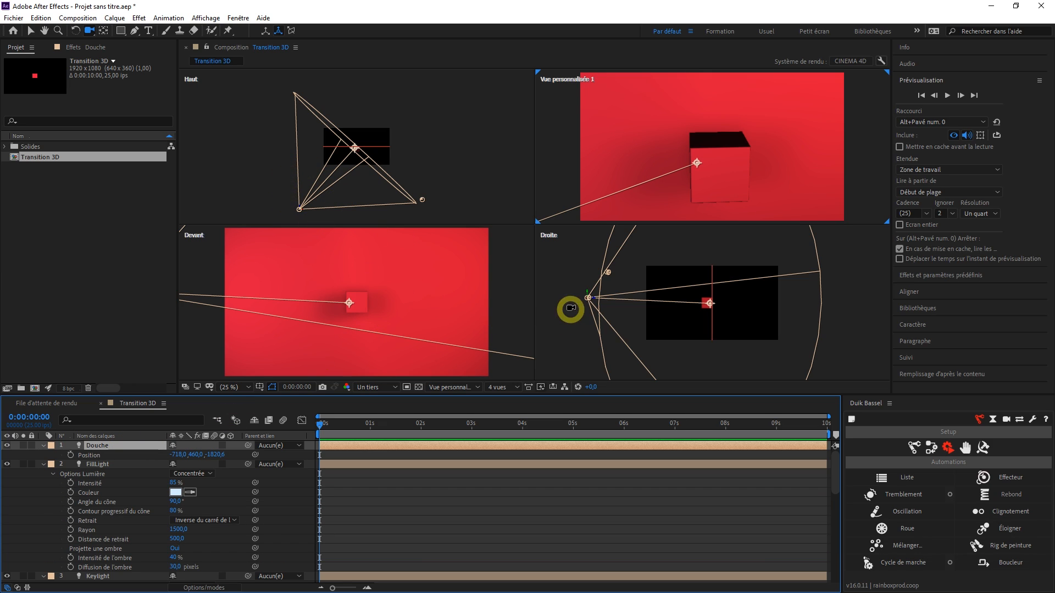
scroll(329, 302, down, 3)
key(v)
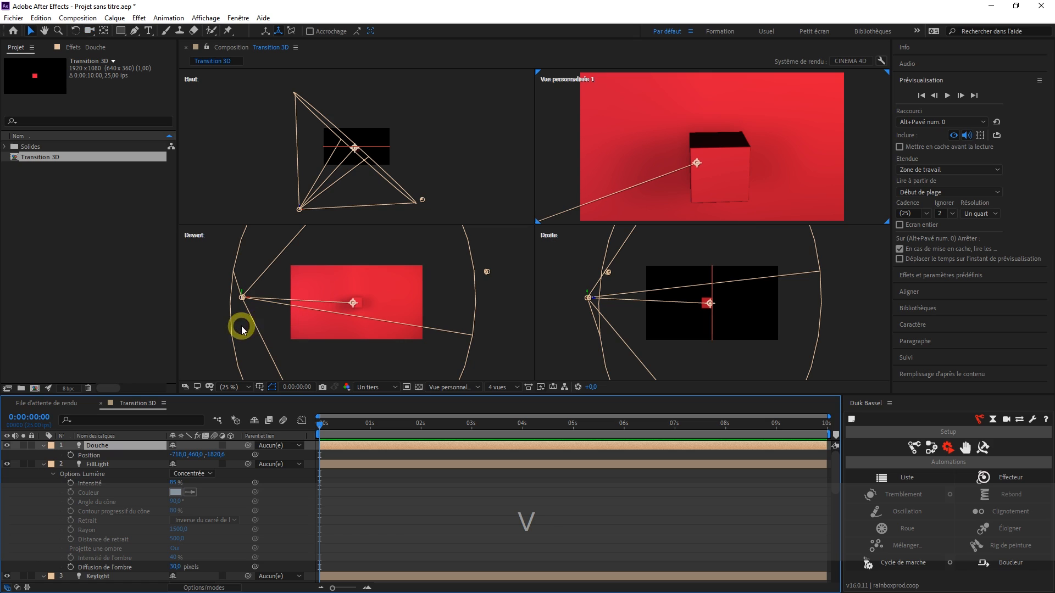
drag(238, 287, 364, 235)
click(242, 97)
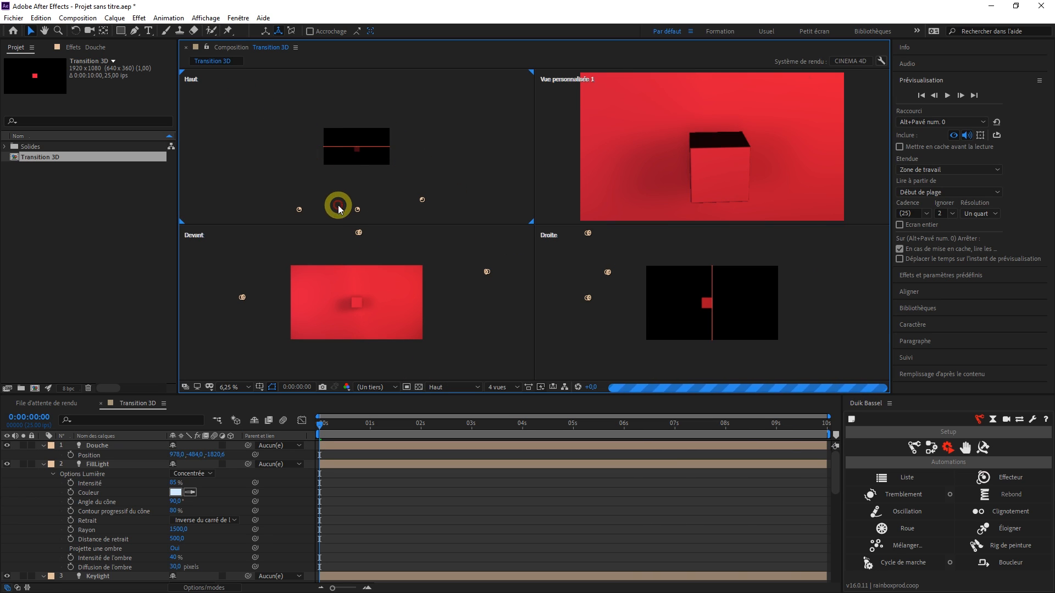
click(105, 449)
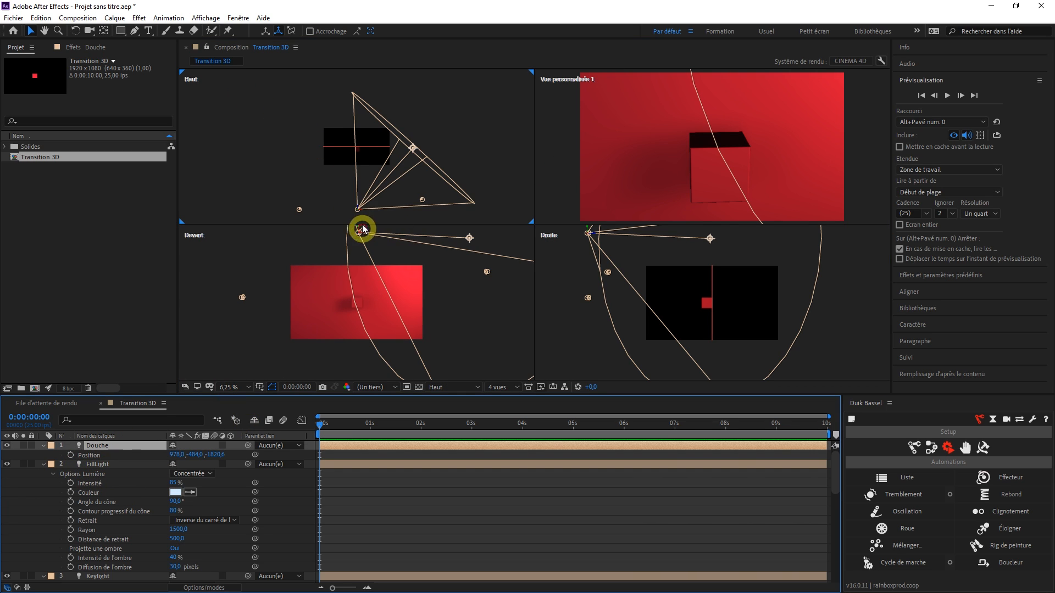
drag(360, 205, 364, 156)
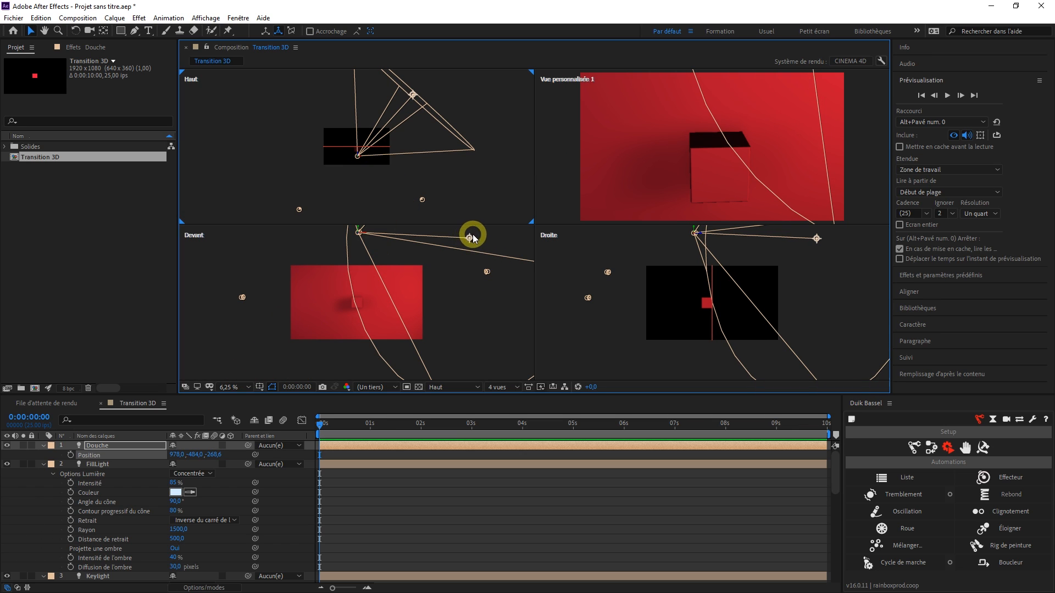
Step: Move Douche's point of interest onto the cube in the Haut and Devant views so that the light points downward
drag(412, 98, 357, 157)
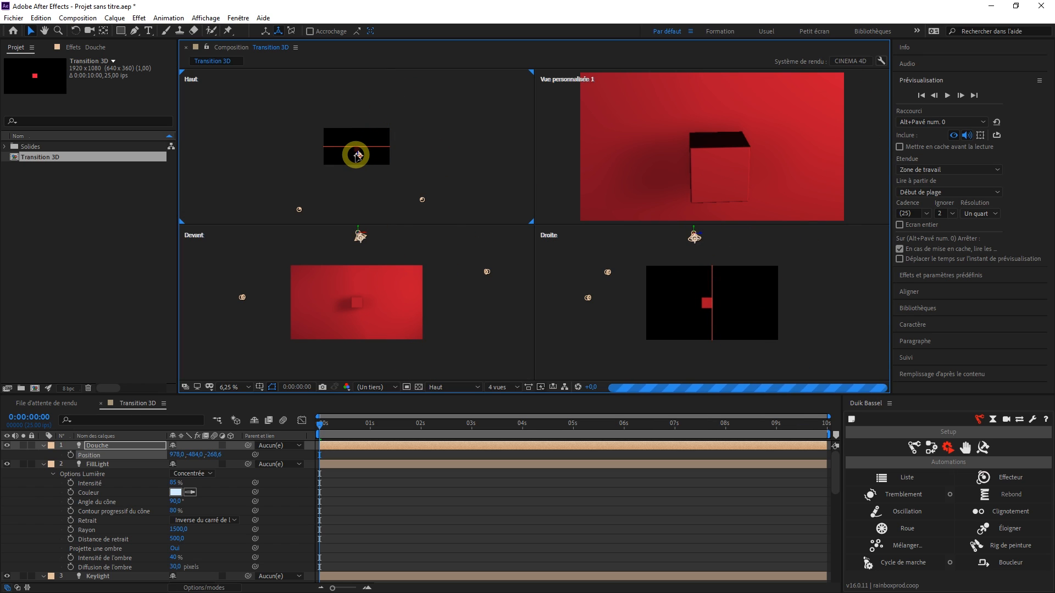
click(373, 245)
drag(375, 244, 361, 308)
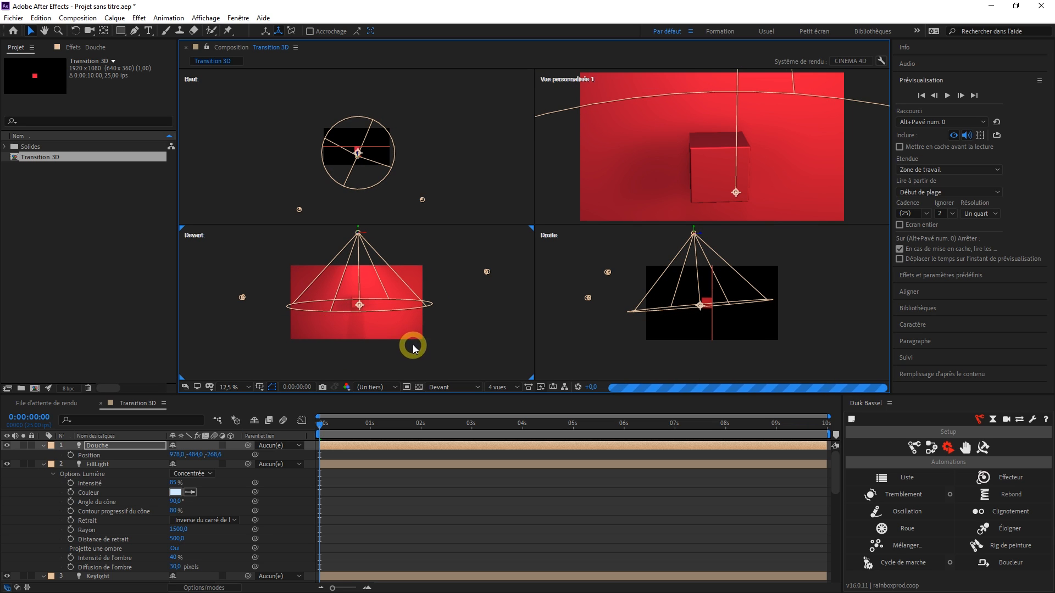
Step: Switch the Vue personnalisée 1 view to Caméra active
click(614, 182)
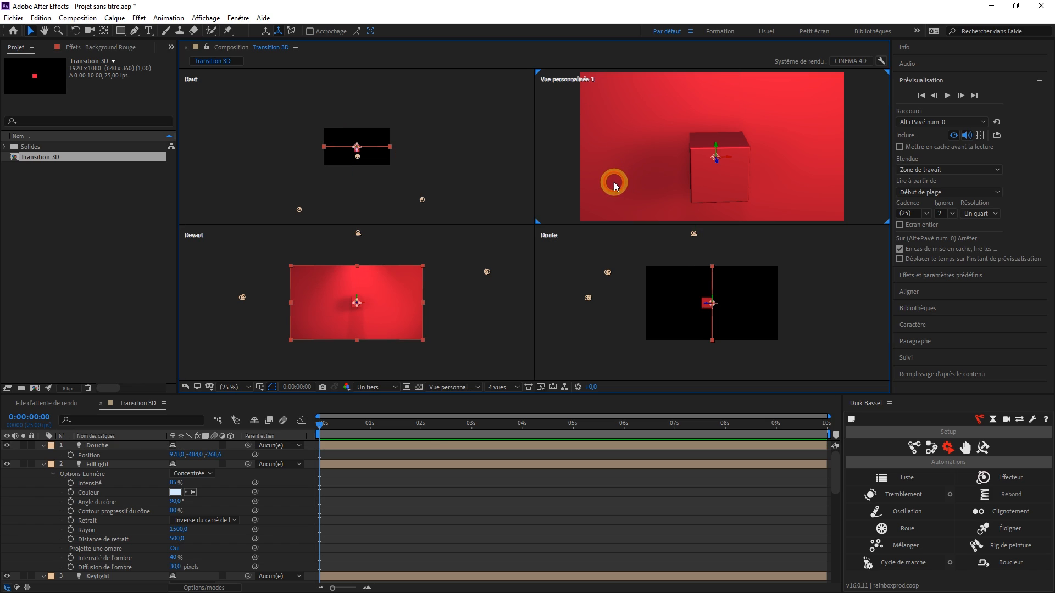
click(454, 388)
click(456, 405)
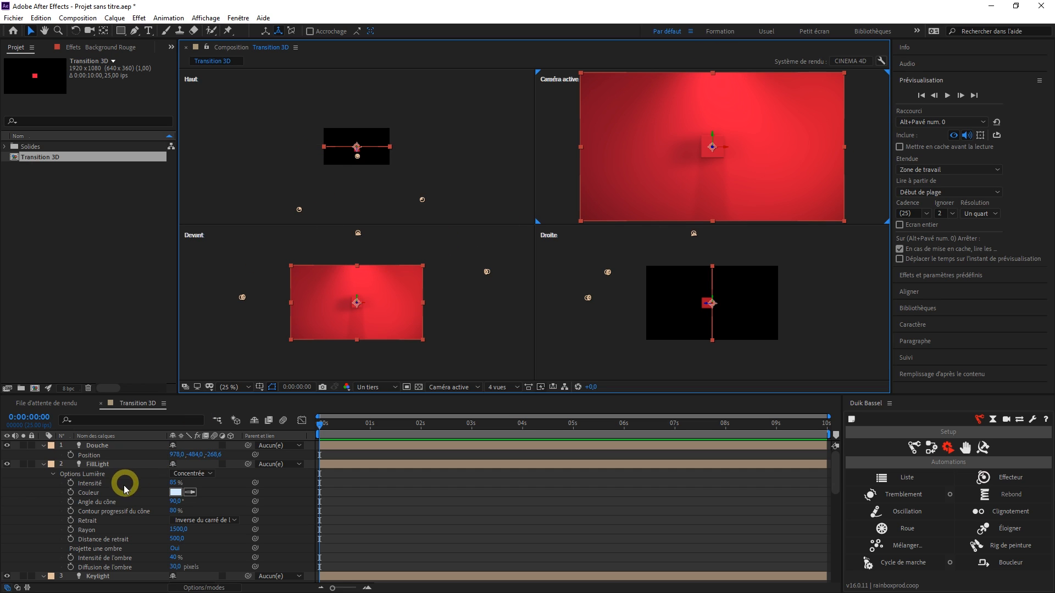
Step: Raise the Douche light in the Devant view and shift it slightly sideways, to about 946, -1108, -268.6
click(119, 447)
scroll(359, 242, down, 1)
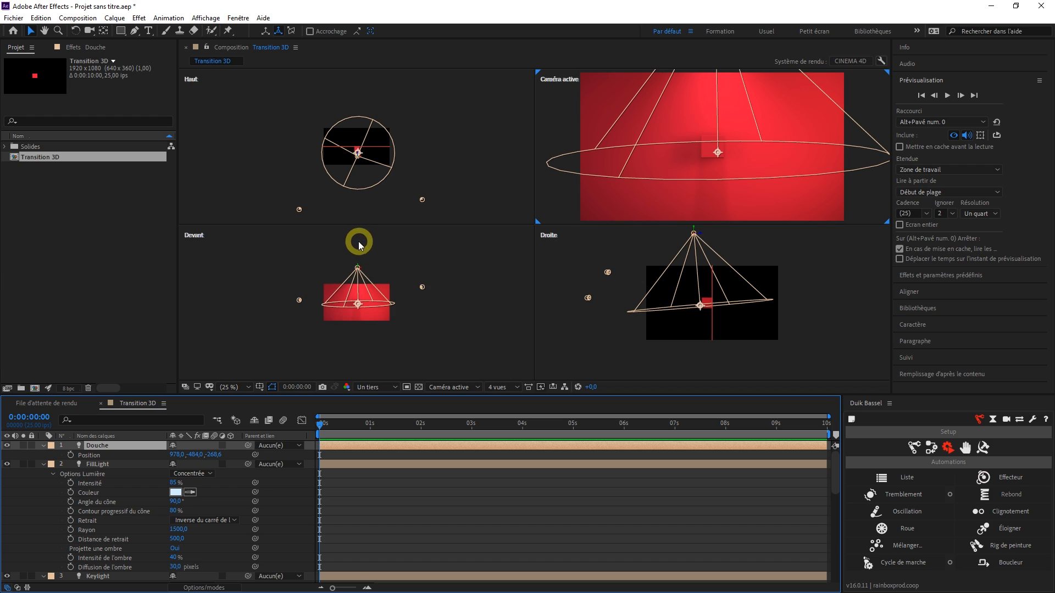
drag(358, 268, 363, 249)
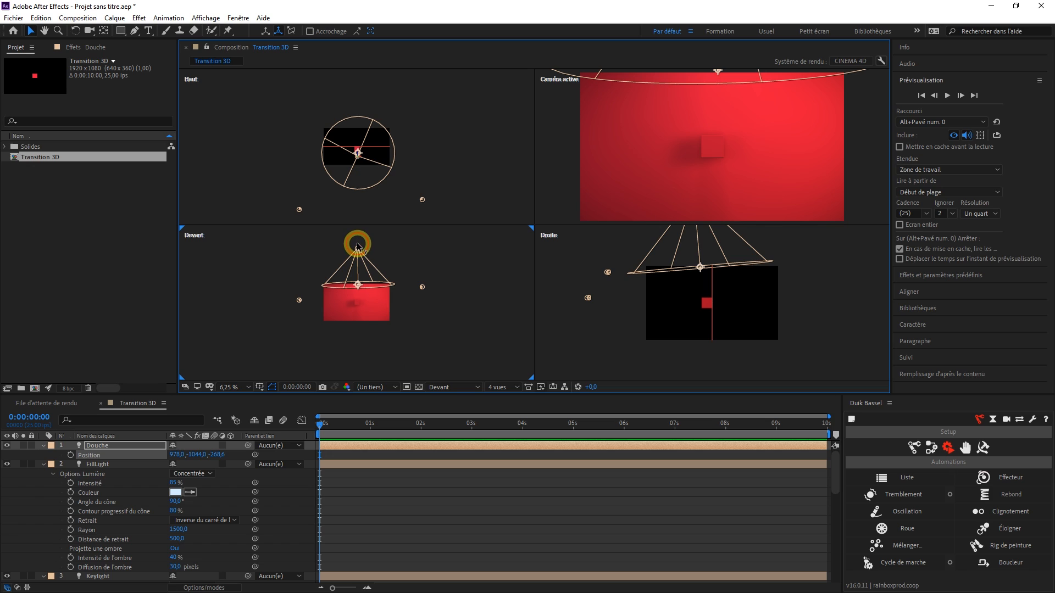
drag(357, 245, 358, 244)
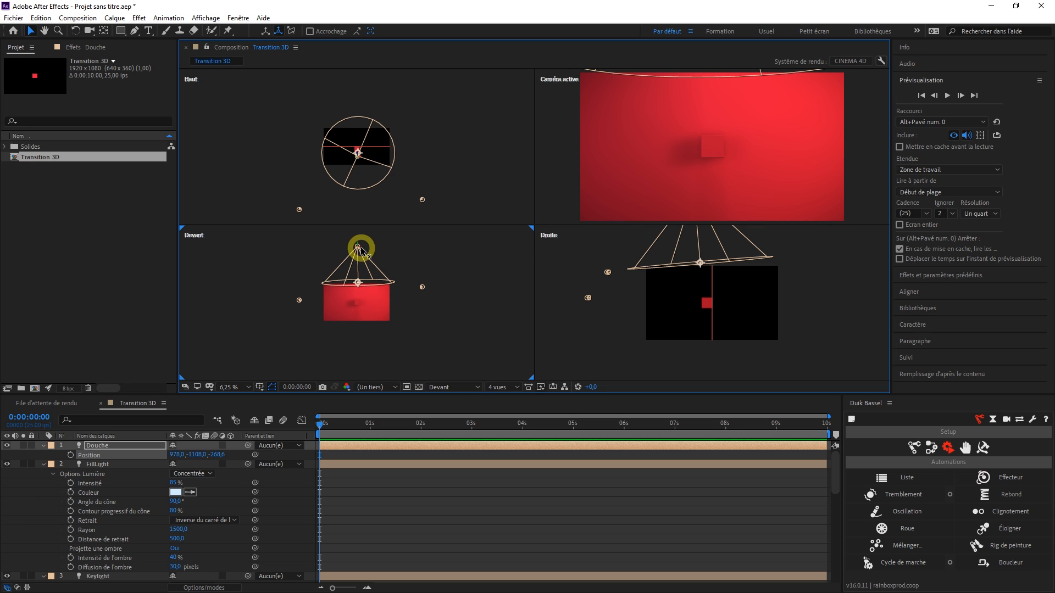
drag(361, 250, 360, 251)
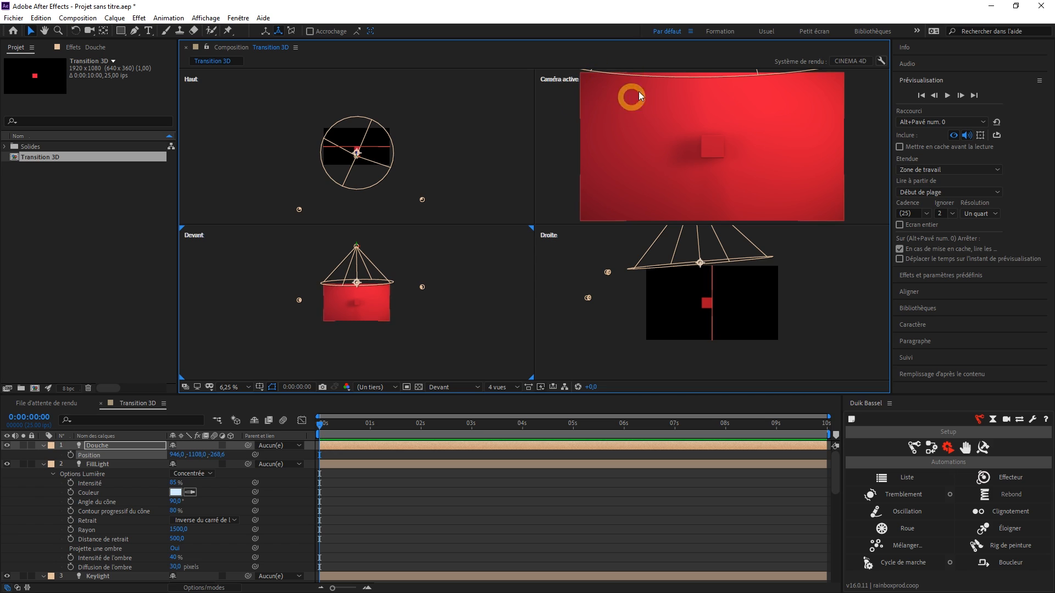
Step: Collapse the properties of the Douche, FillLight and Keylight layers
click(43, 464)
click(44, 446)
click(44, 464)
click(421, 367)
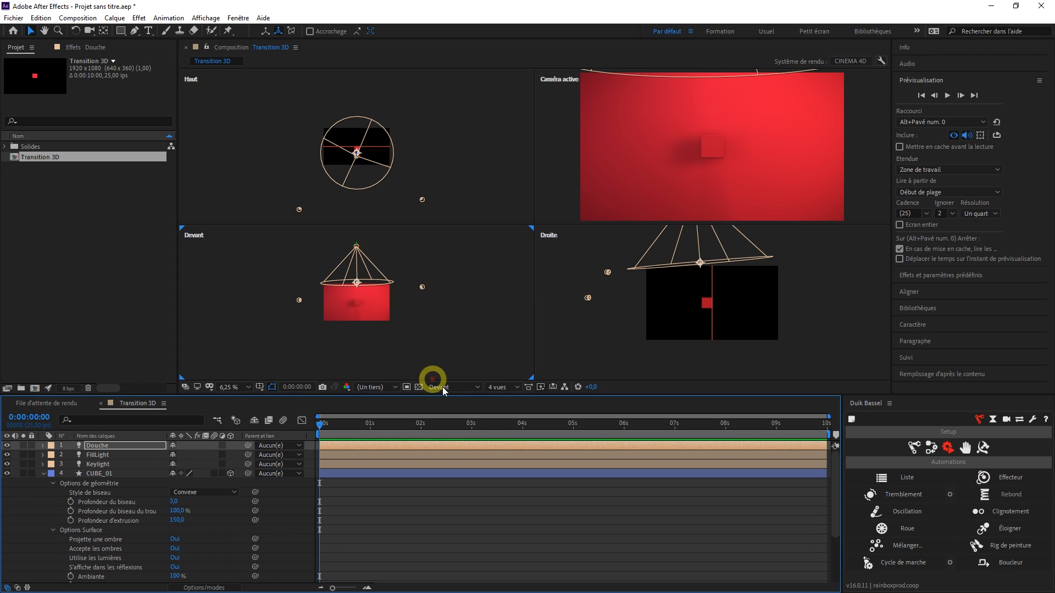
Step: Change the Devant view to Caméra active and display the main Caméra active view alone in the 1 vue layout
click(436, 392)
click(455, 407)
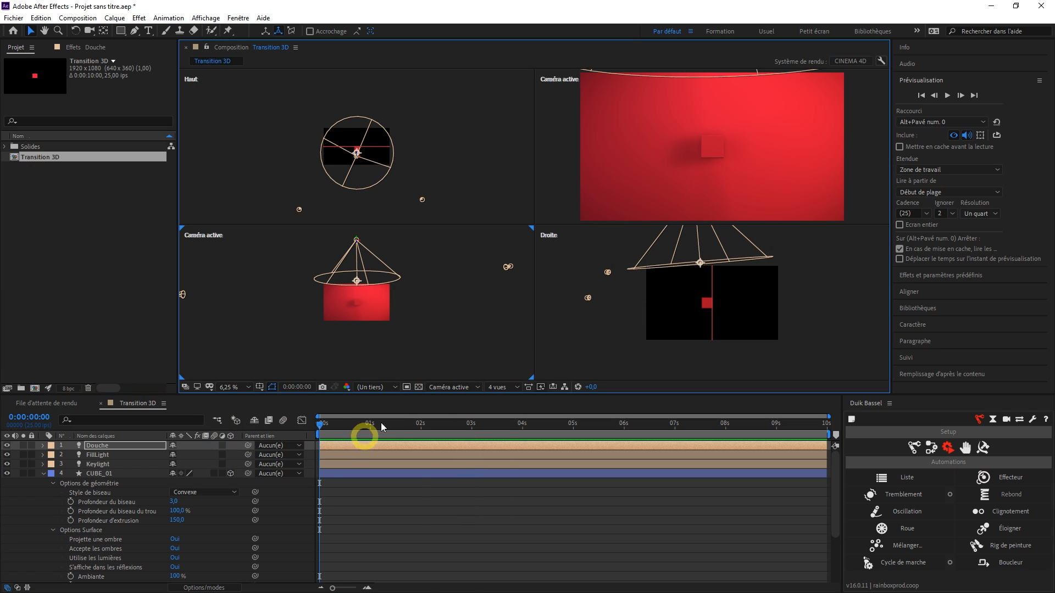
click(631, 139)
click(489, 387)
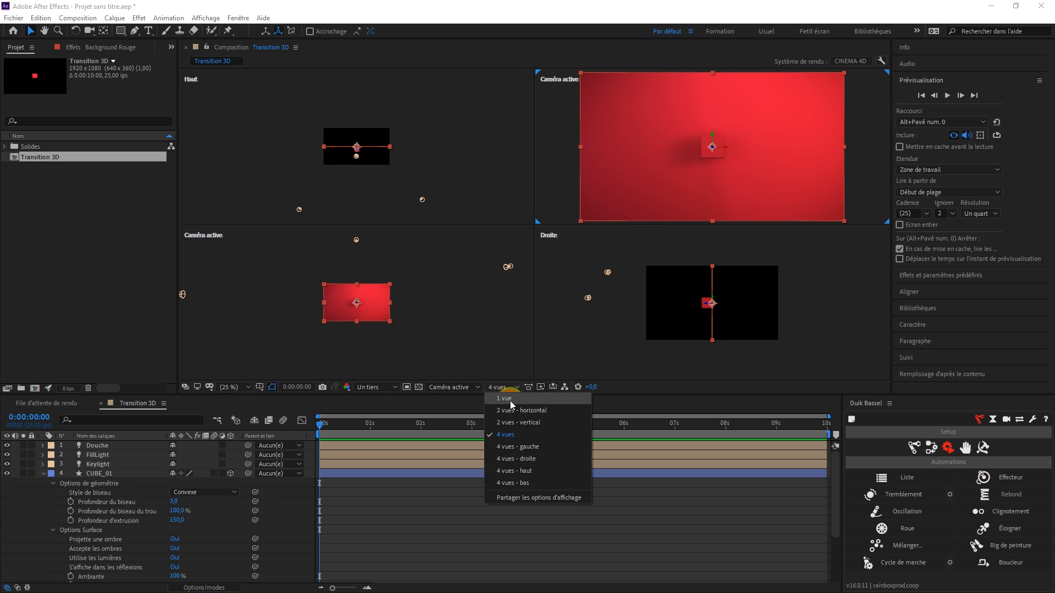
click(510, 407)
Step: Create a new light of type Ambiante with an Intensité of 20 %
click(286, 498)
key(ctrl+shift+alt+l)
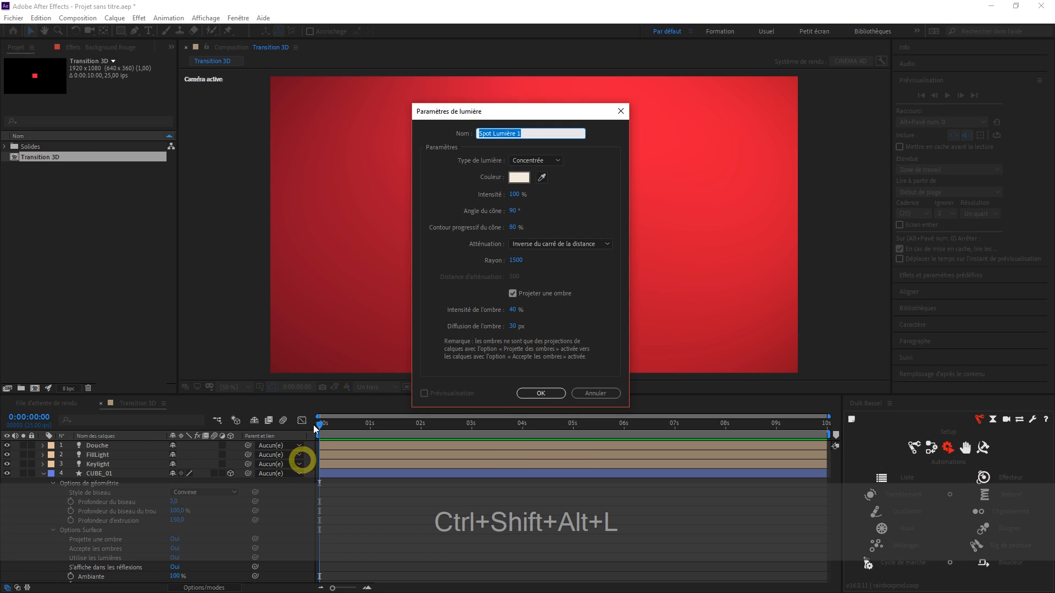
click(547, 161)
click(546, 205)
click(513, 195)
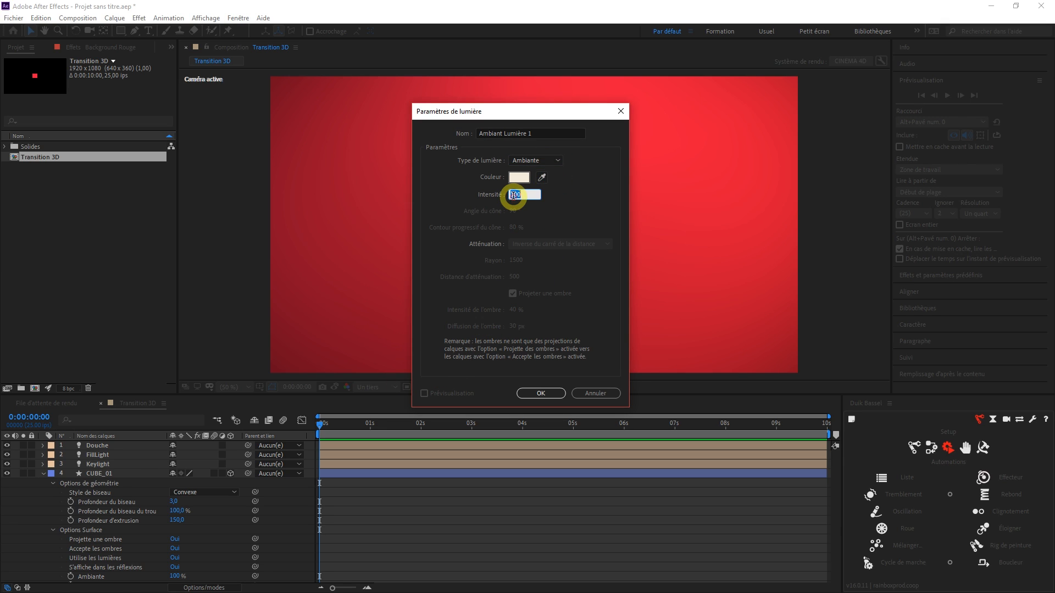
text(20)
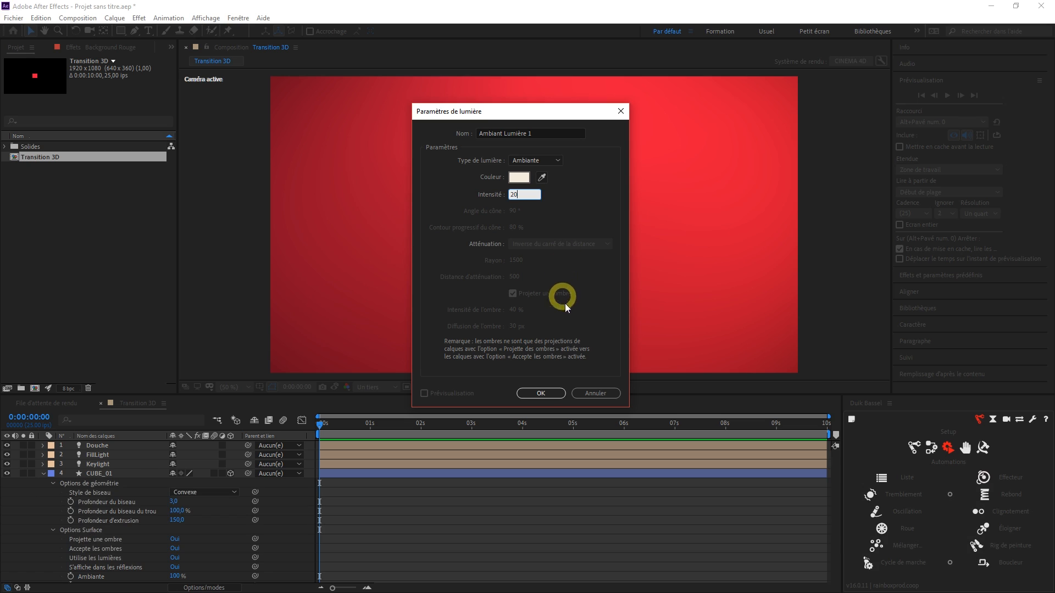
click(541, 393)
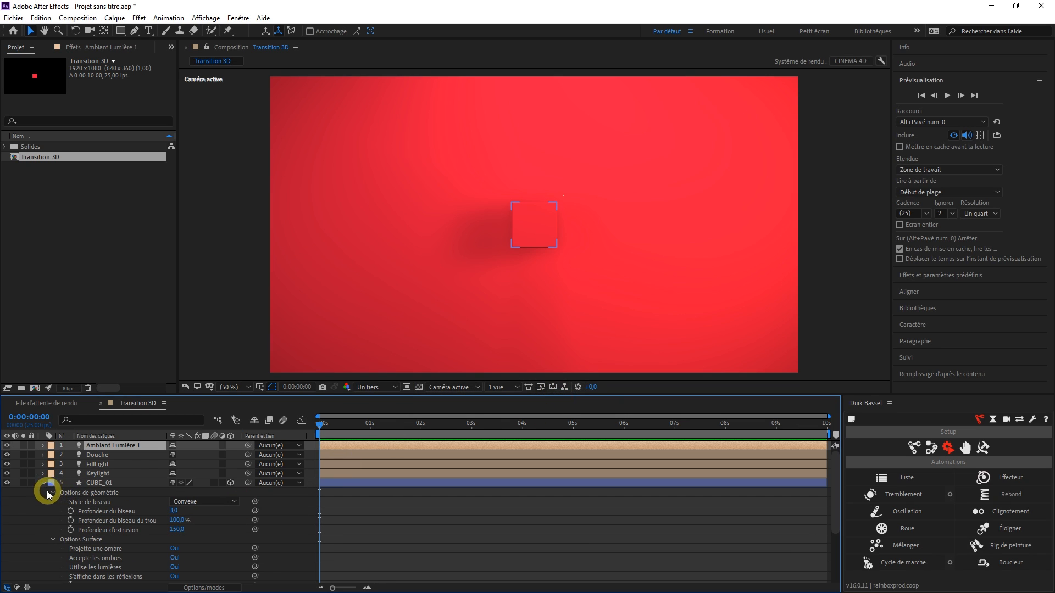
Step: Collapse the CUBE_01 layer's geometry and surface properties and clear the selection in the composition
click(43, 483)
click(631, 206)
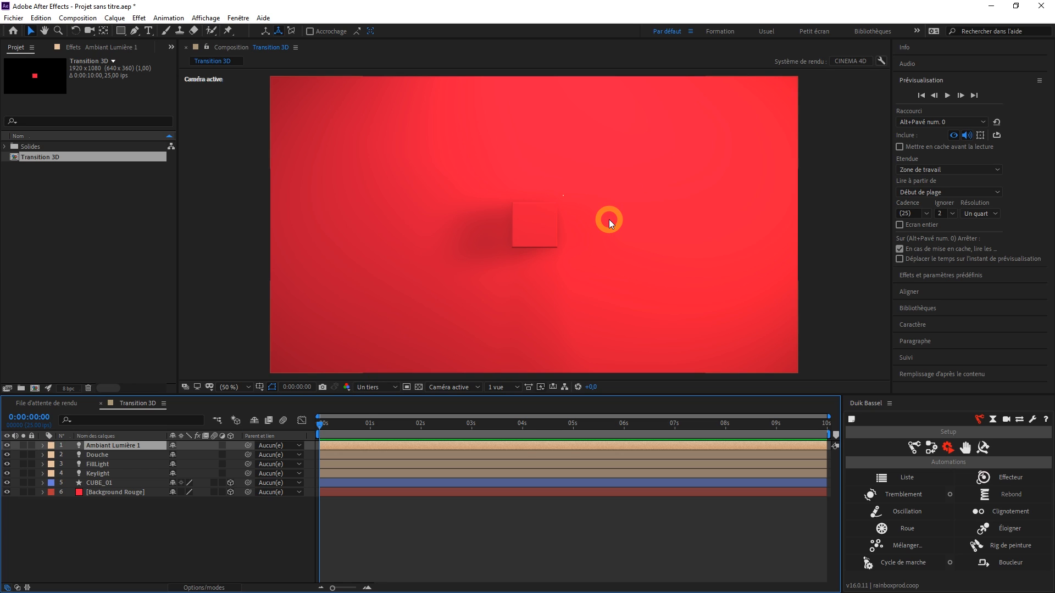
click(479, 313)
click(532, 227)
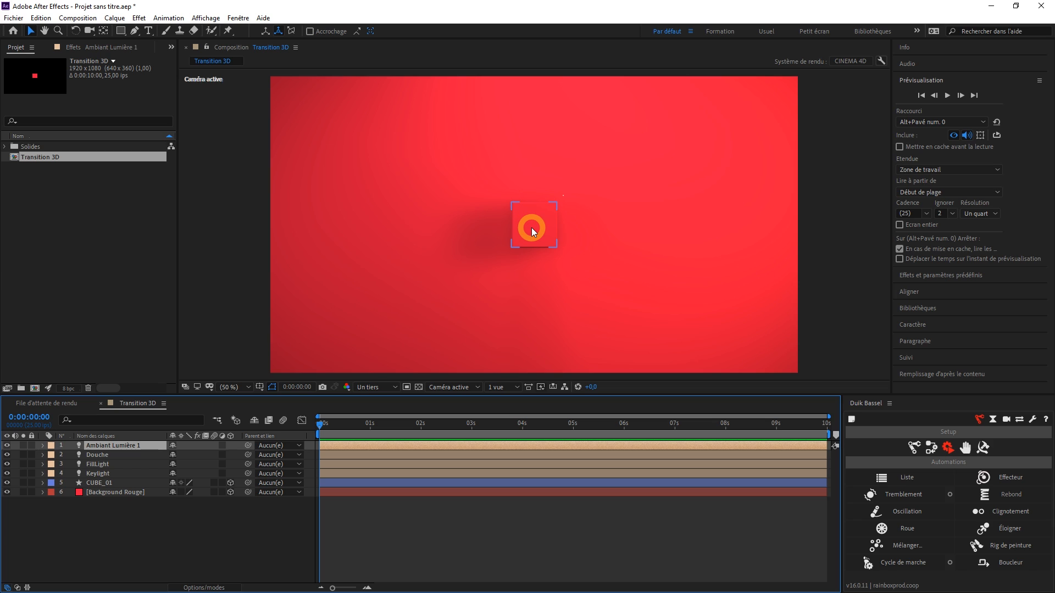
Step: Select the CUBE_01 and Background Rouge layers and reveal their Options de géométrie and Options Surface
click(100, 483)
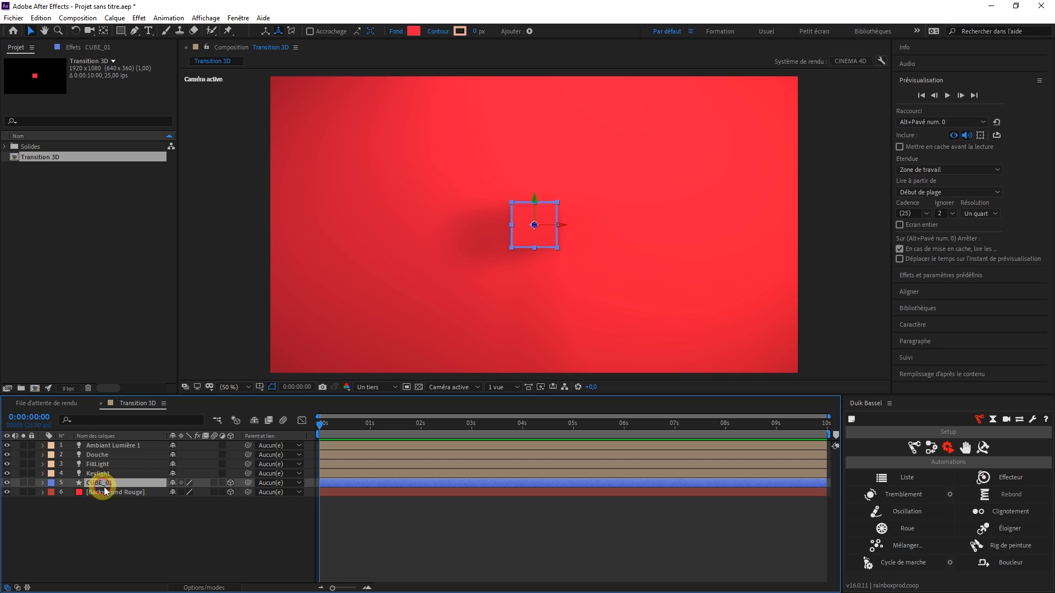
shift+click(113, 492)
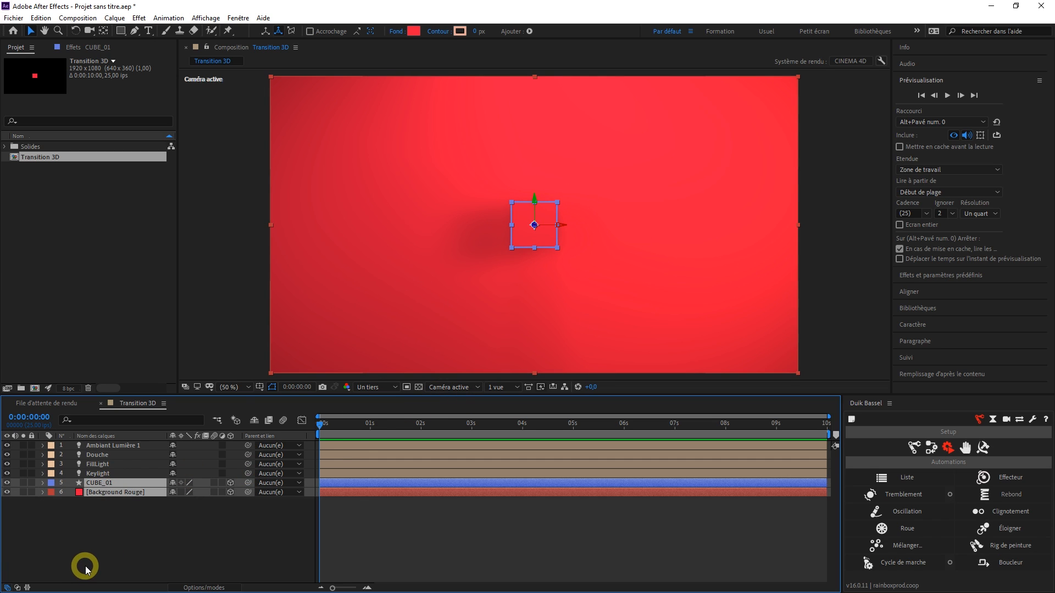
key(a)
key(a)
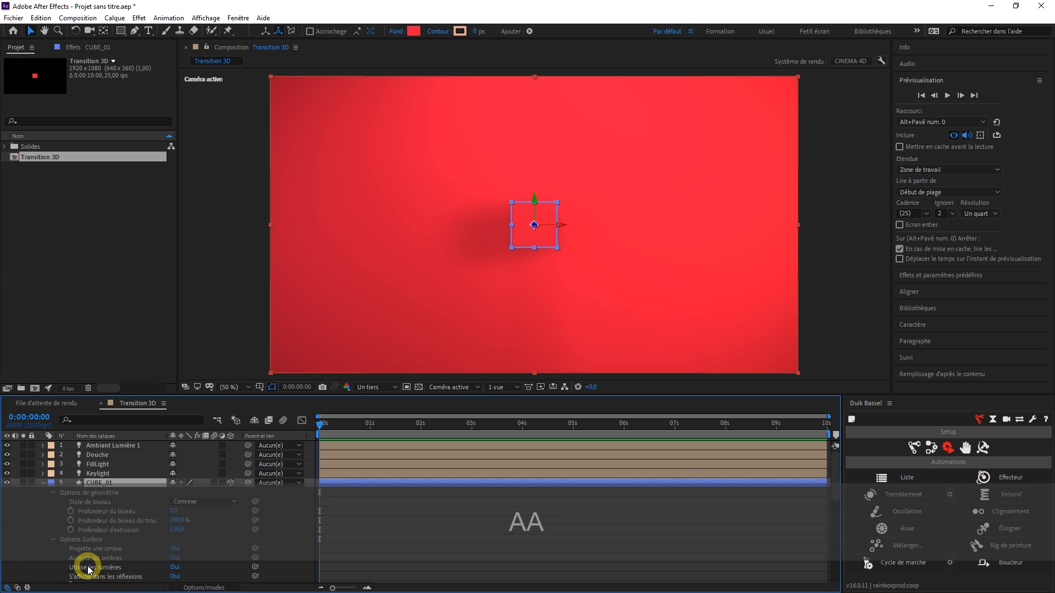
scroll(96, 547, down, 6)
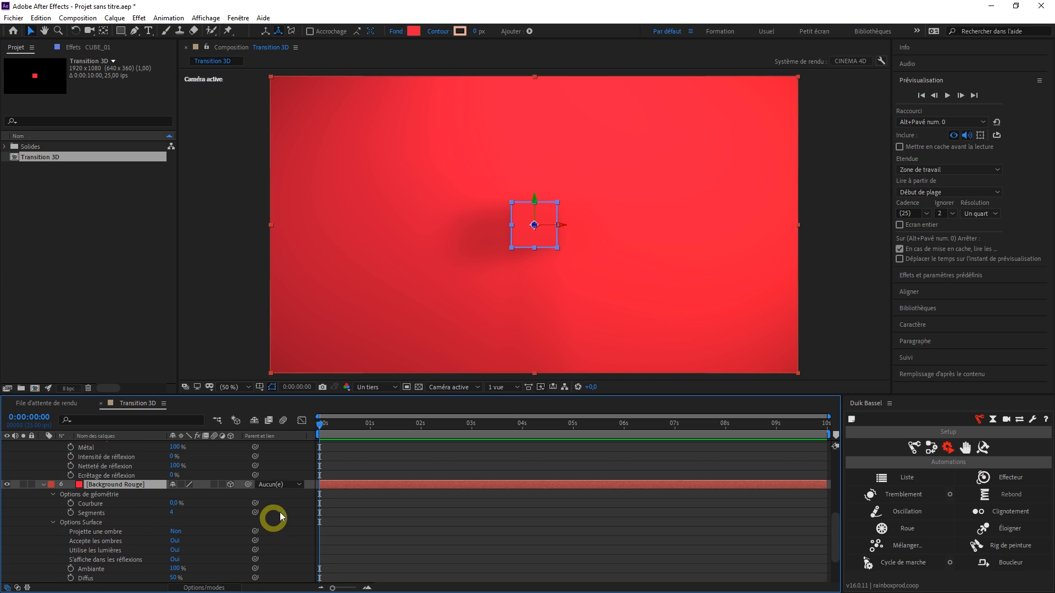
scroll(199, 545, up, 1)
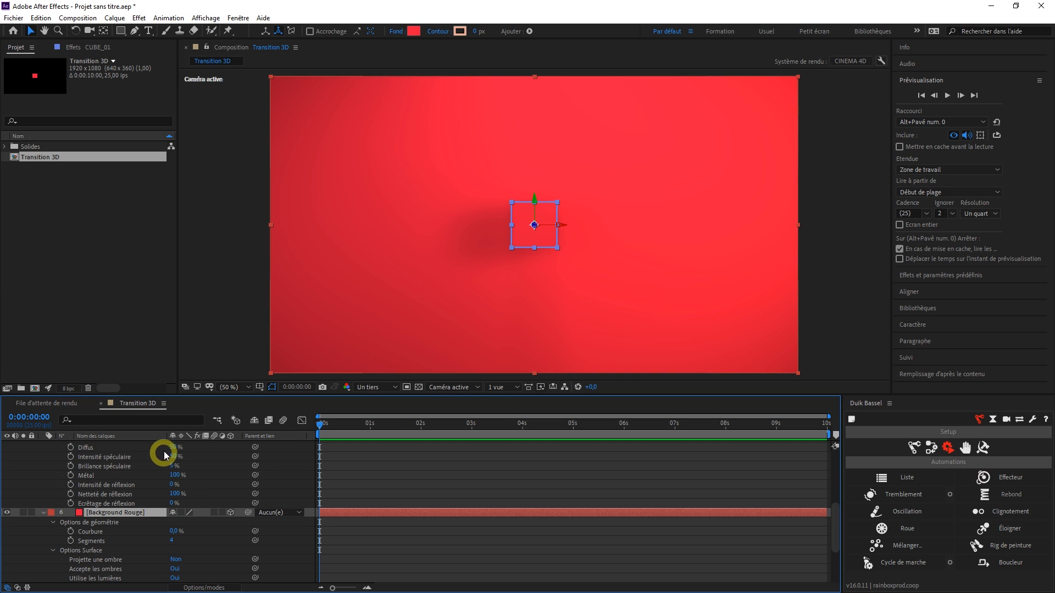
Step: Try an Intensité spéculaire of 70 % on both selected layers and undo the change
text(70)
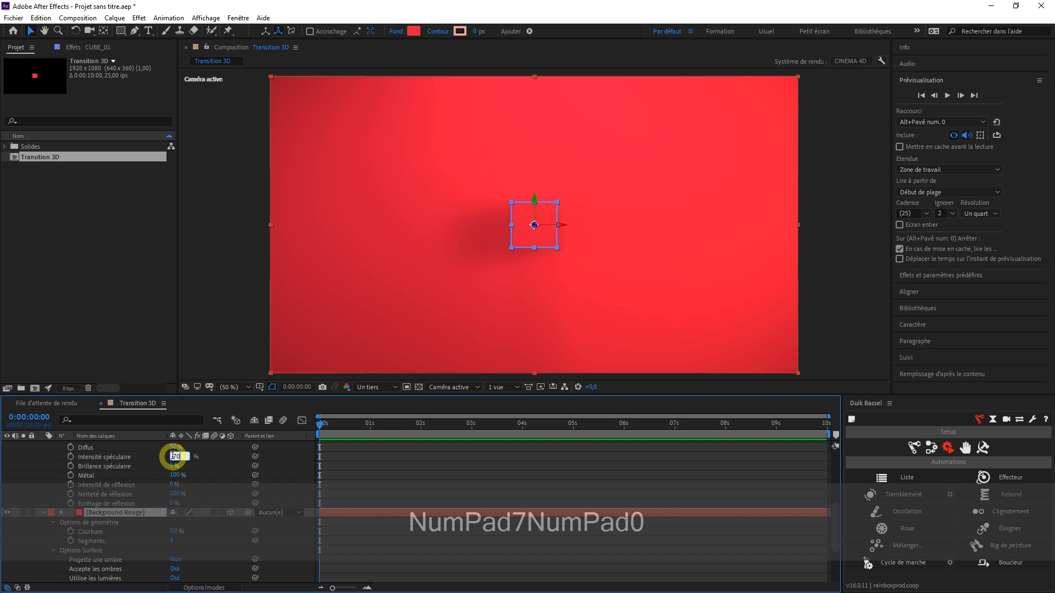
key(Return)
scroll(200, 529, down, 3)
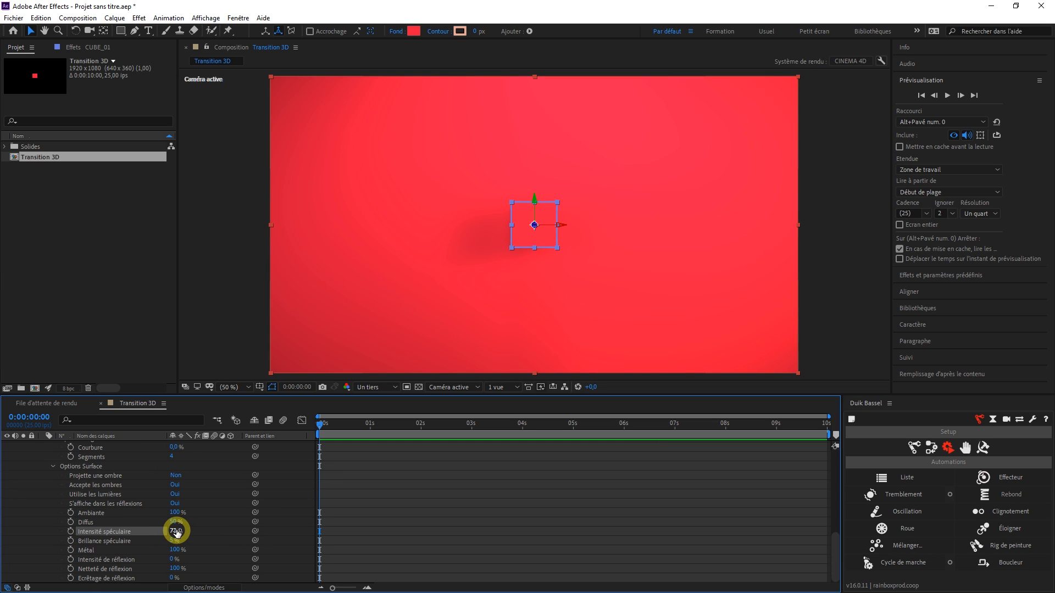
scroll(176, 532, up, 3)
key(ctrl+z)
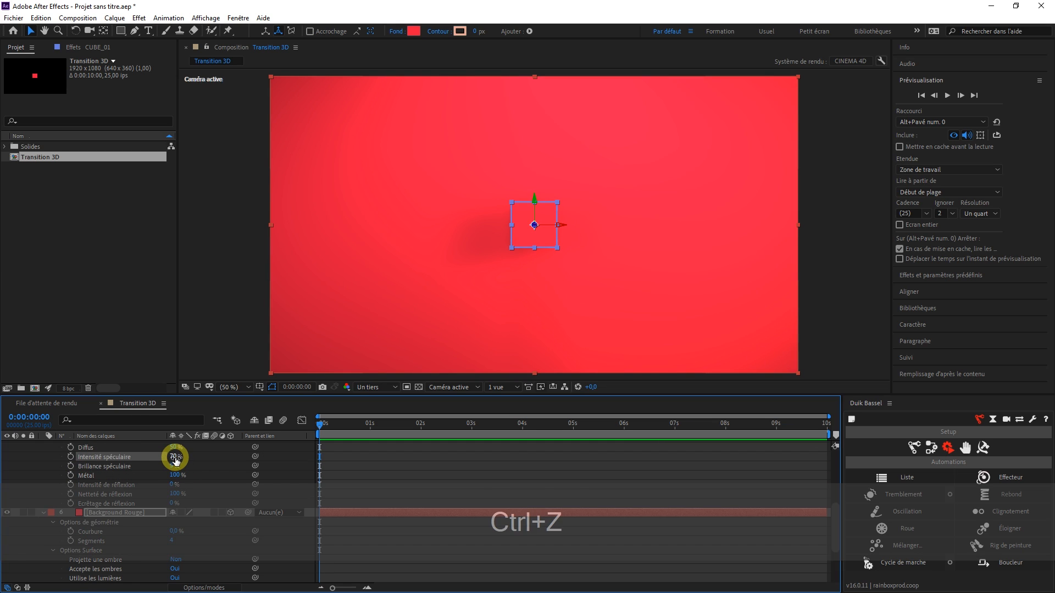
Step: Set the Intensité de réflexion of CUBE_01 and Background Rouge to 50 %
scroll(205, 515, down, 1)
scroll(192, 511, up, 2)
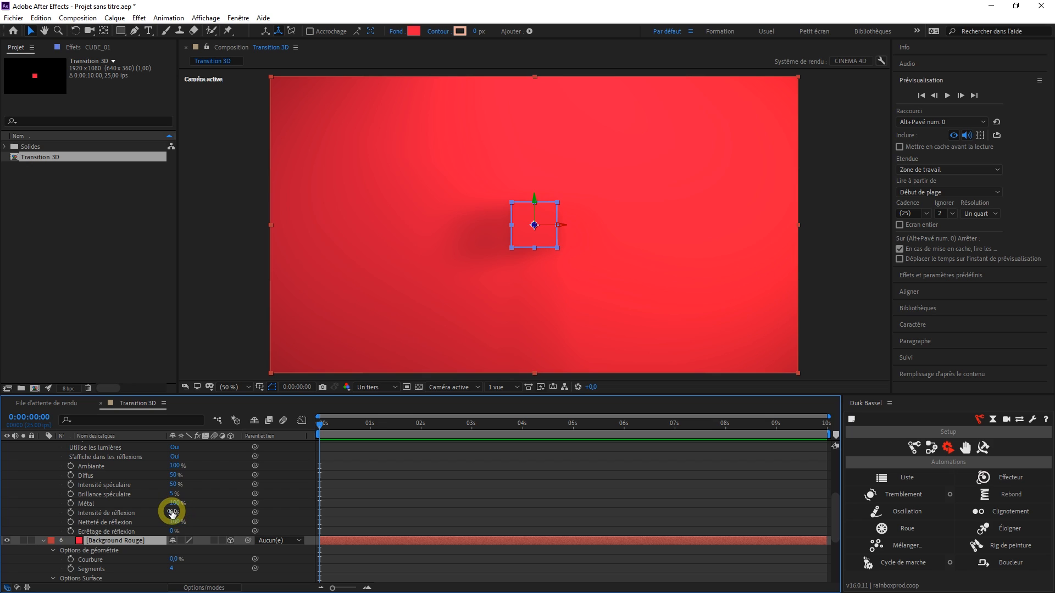
text(50)
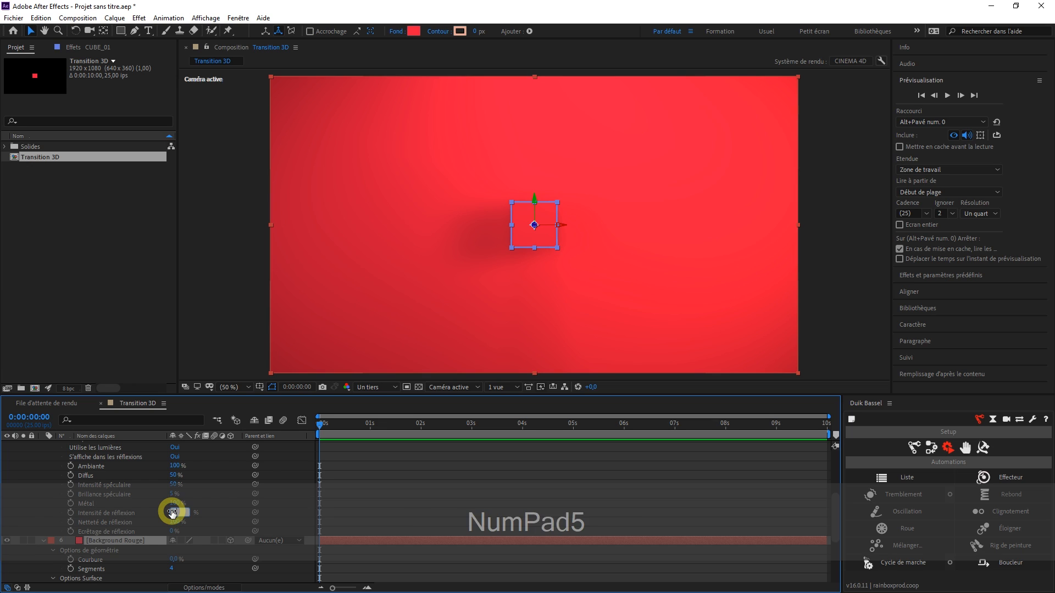
key(Return)
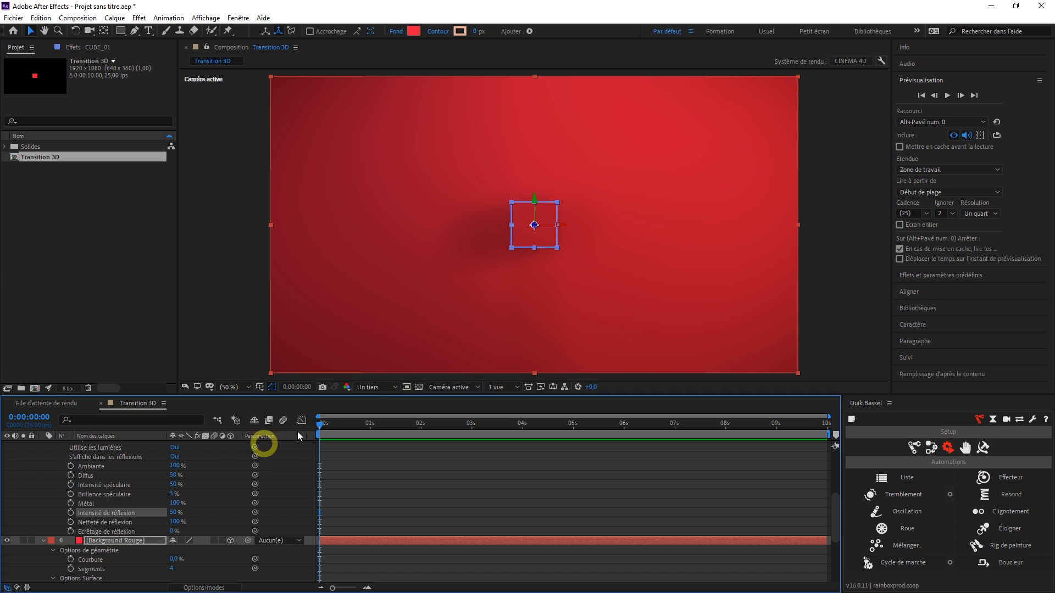
Step: Display the scene in Vue personnalisée 1 and orbit around the cube to inspect its sides and the backdrop
click(448, 387)
click(465, 488)
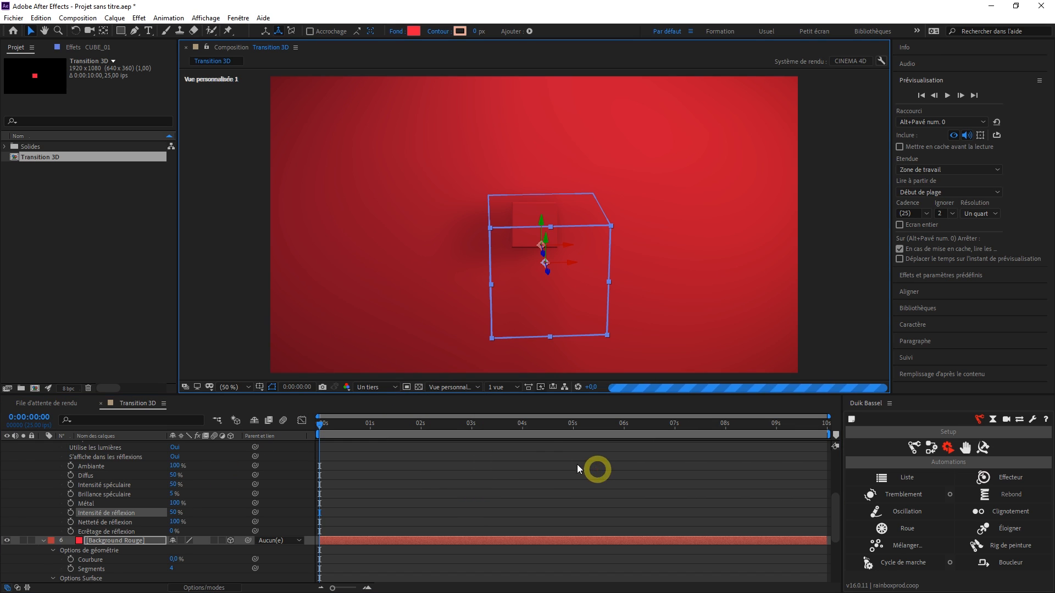
key(c)
drag(511, 238, 572, 246)
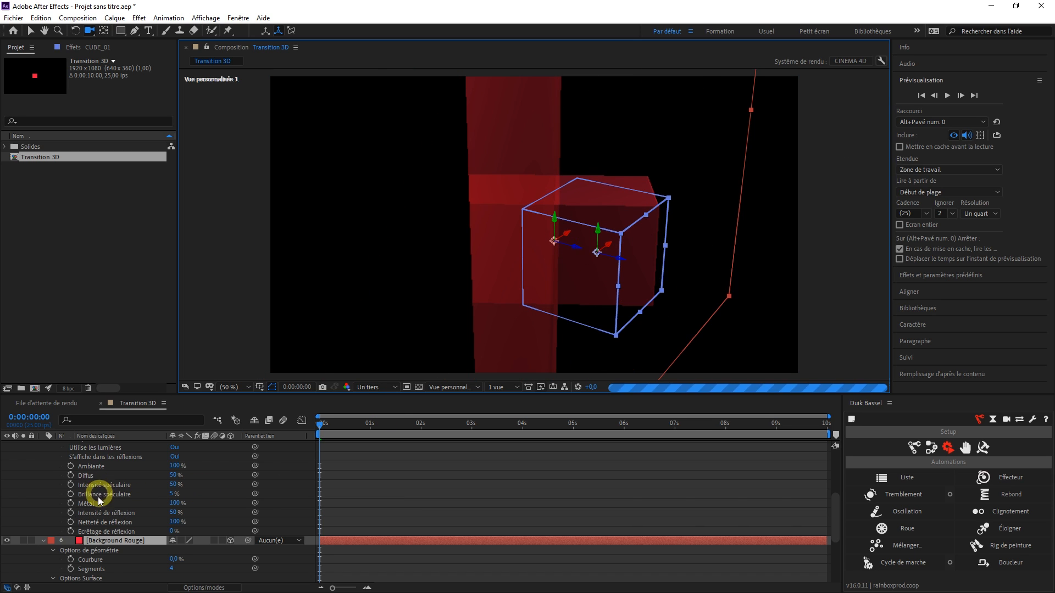
Step: Collapse the properties of CUBE_01 and Background Rouge and deselect all layers
scroll(212, 484, up, 5)
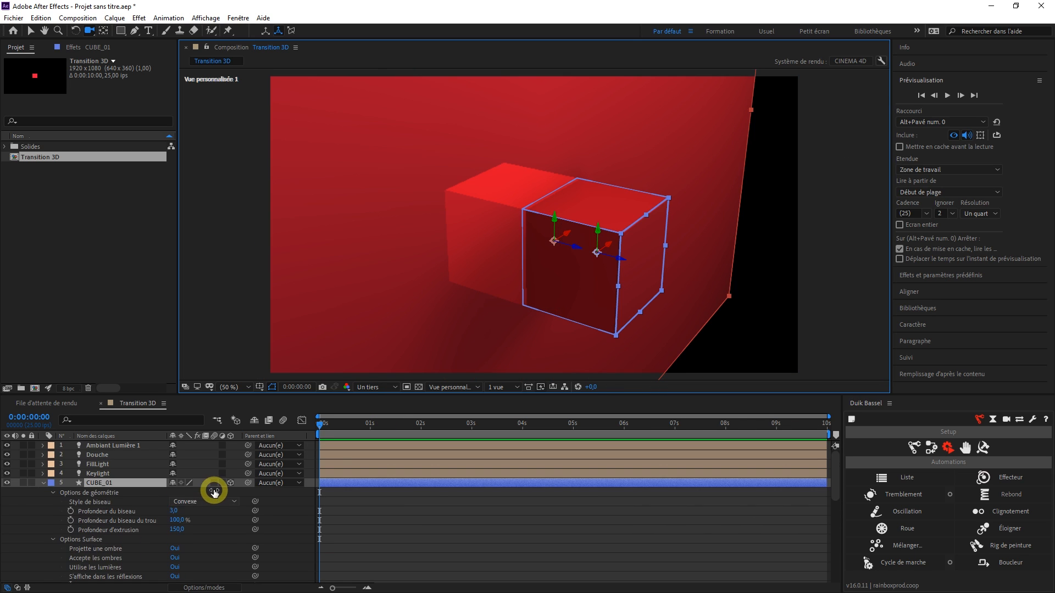
click(43, 483)
click(129, 574)
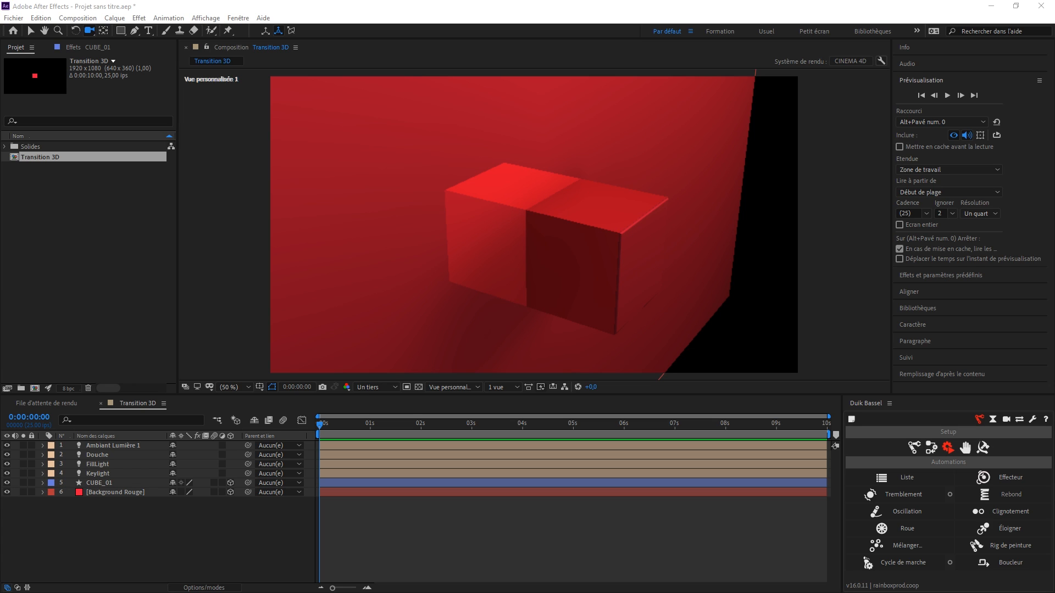
Step: Import studio_small_03_4k.exr and add it beneath the Background Rouge layer as a Calque d'environnement
drag(789, 330, 87, 219)
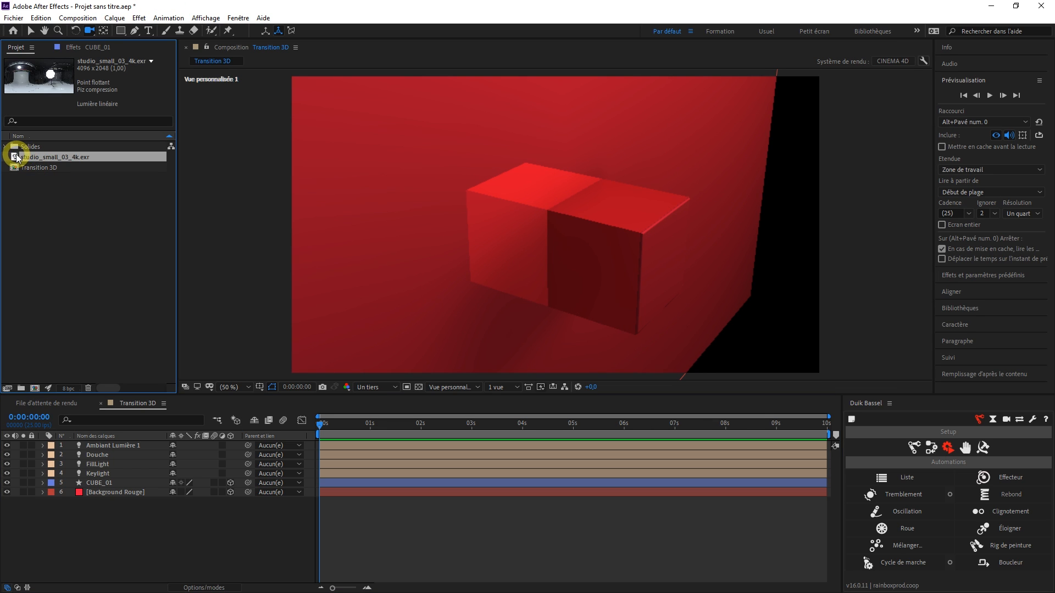
drag(14, 159, 95, 506)
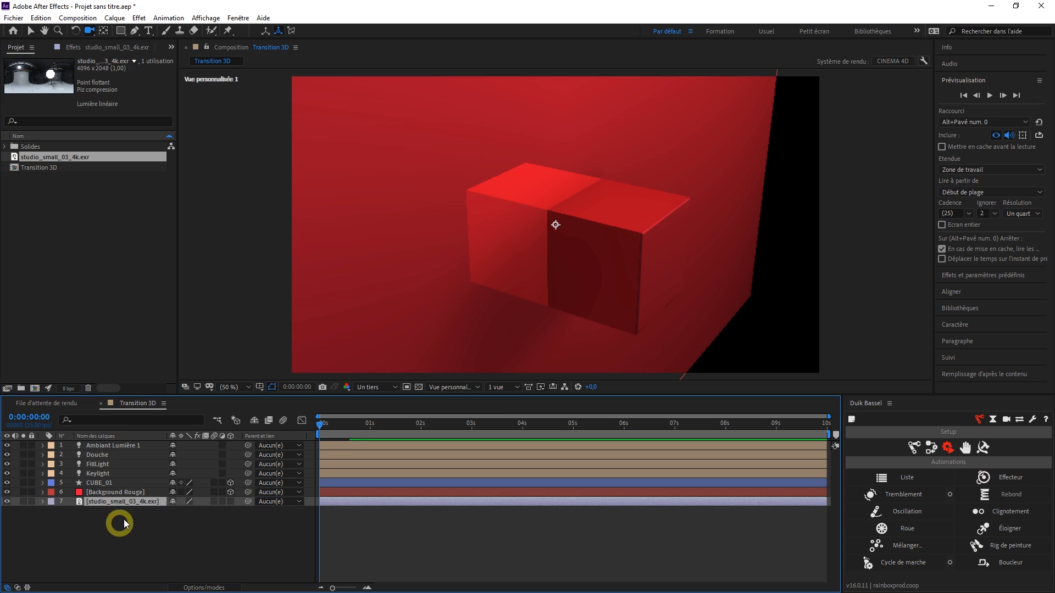
right_click(98, 508)
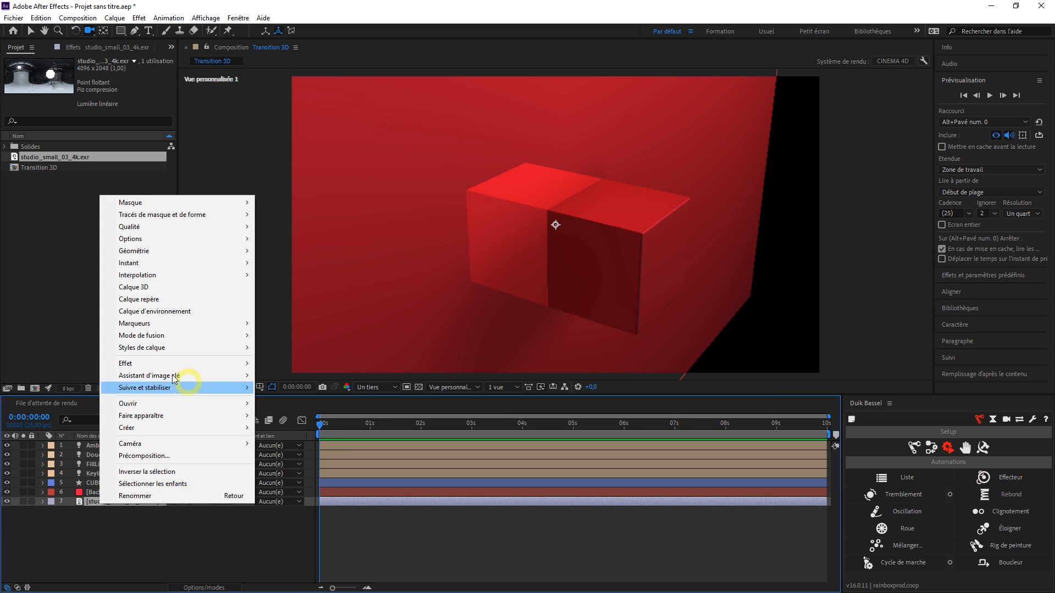
click(154, 312)
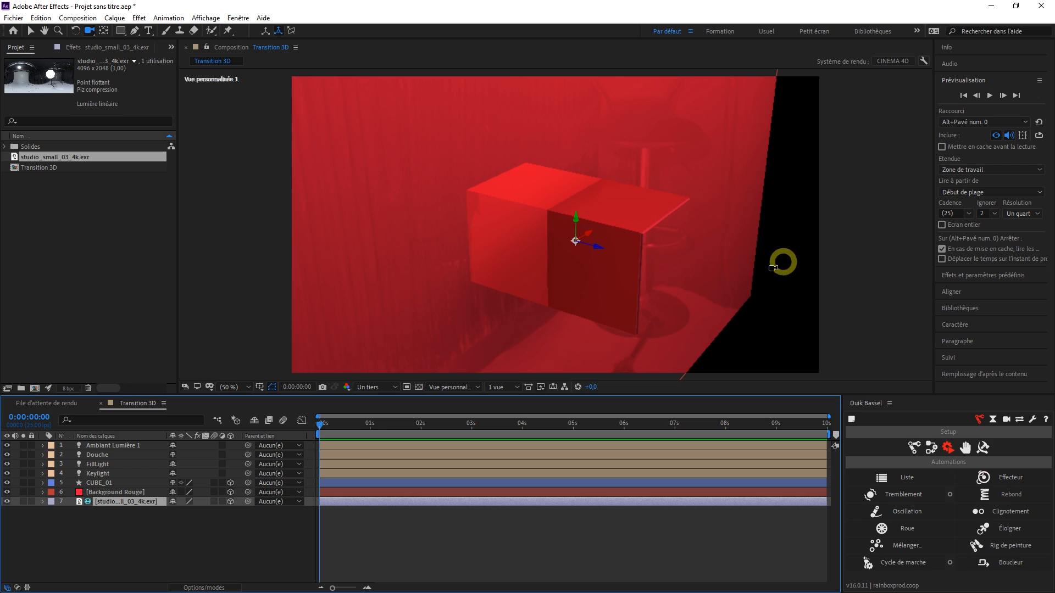
Step: Return to the Caméra active view and reveal the surface options of CUBE_01 and Background Rouge
click(454, 387)
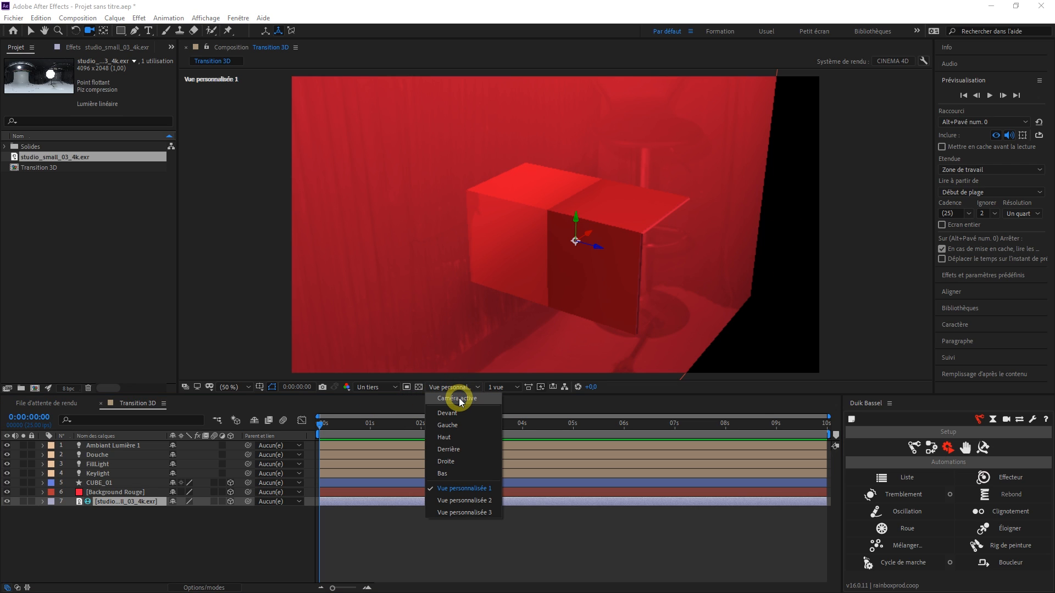
click(461, 399)
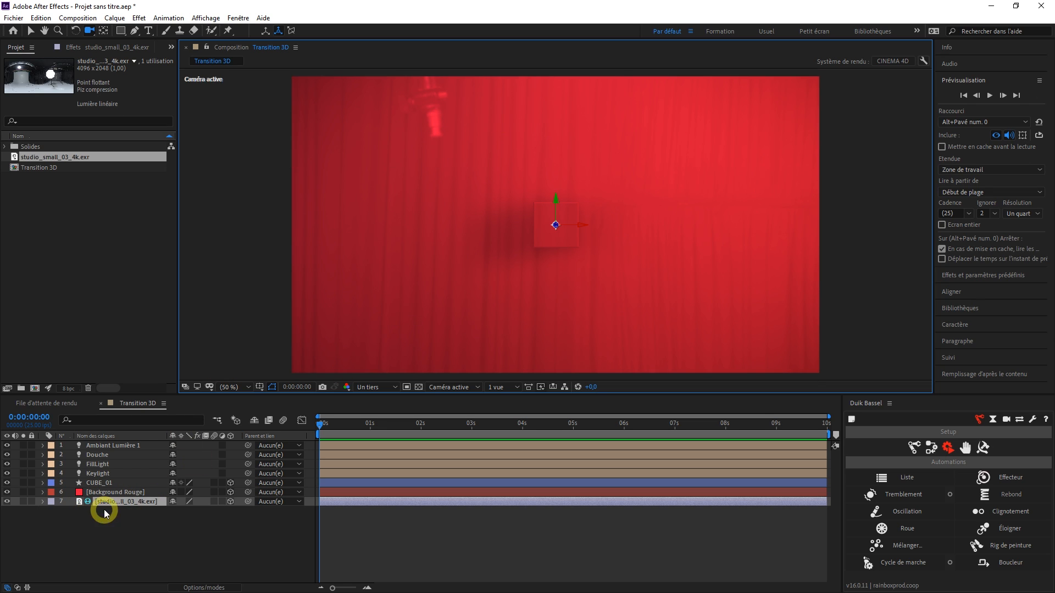
click(106, 483)
key(shift+a)
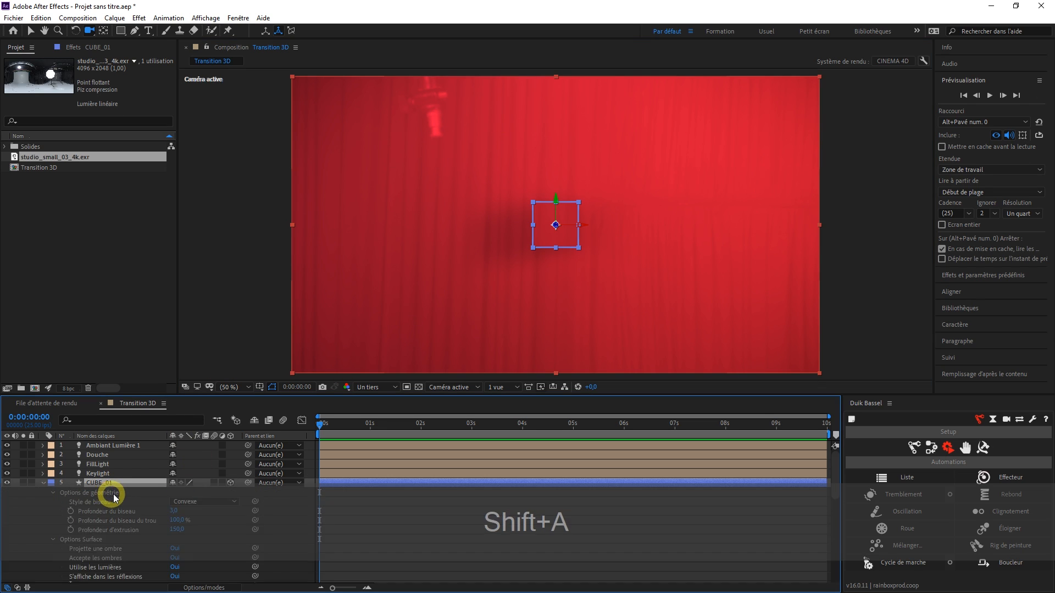
scroll(112, 498, down, 5)
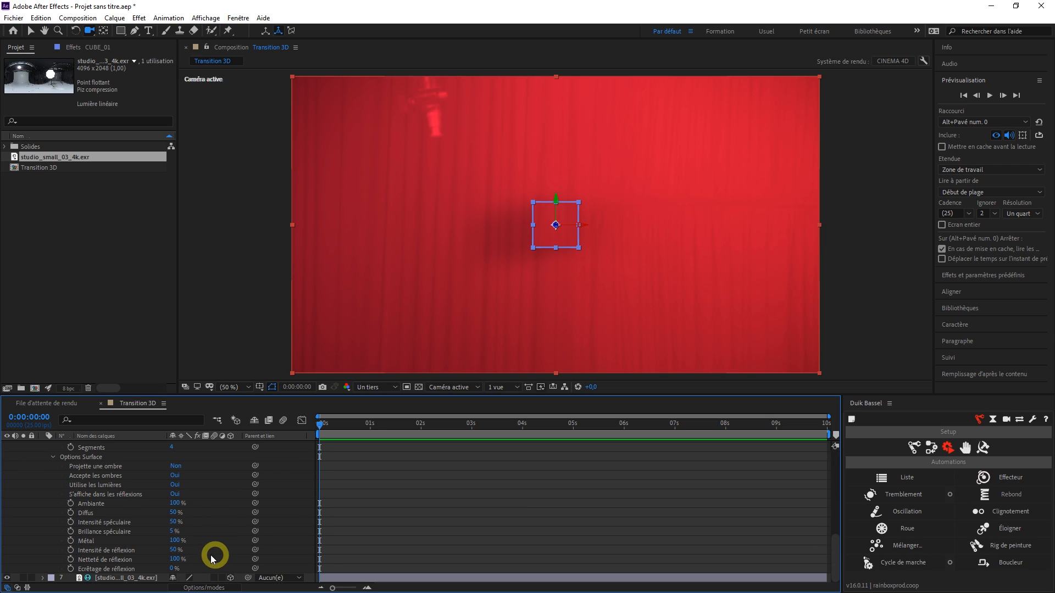
Step: Try an Intensité de réflexion of 100 % on CUBE_01 and Background Rouge, and settle on 40 %
click(173, 551)
text(1)
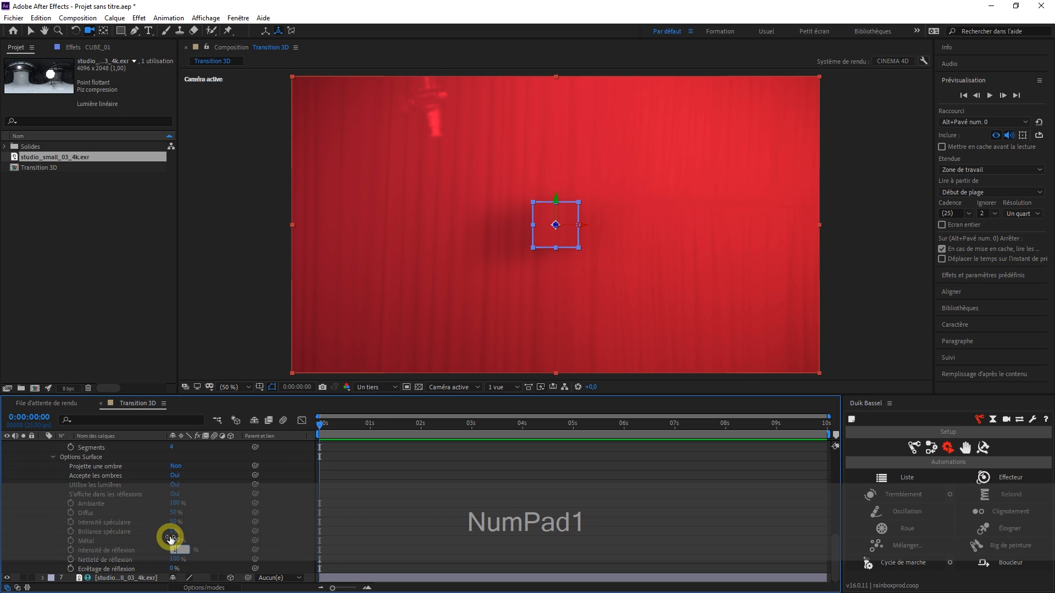
text(00)
key(Return)
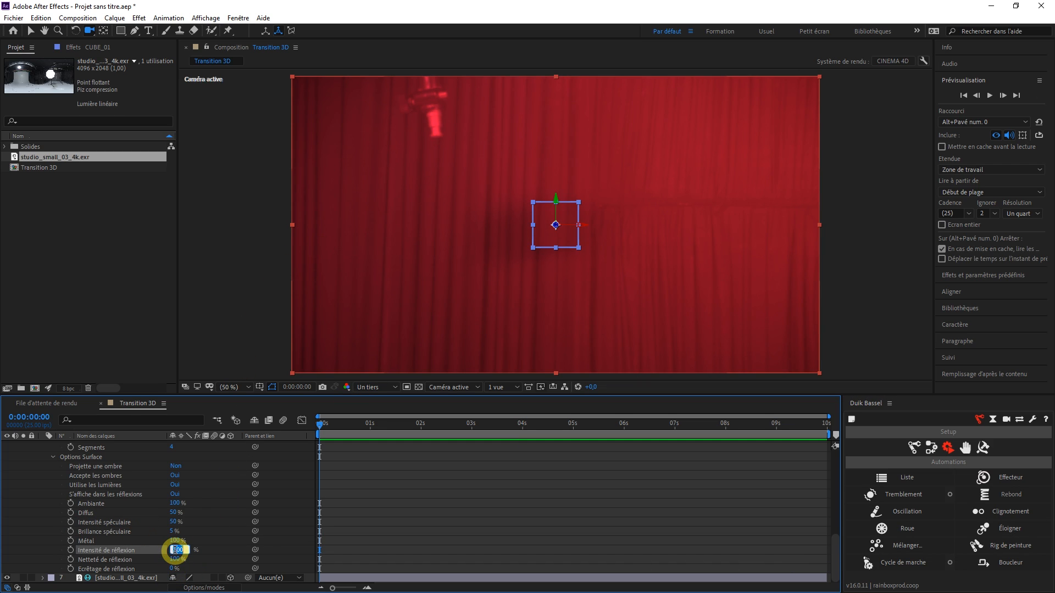
text(40)
key(Return)
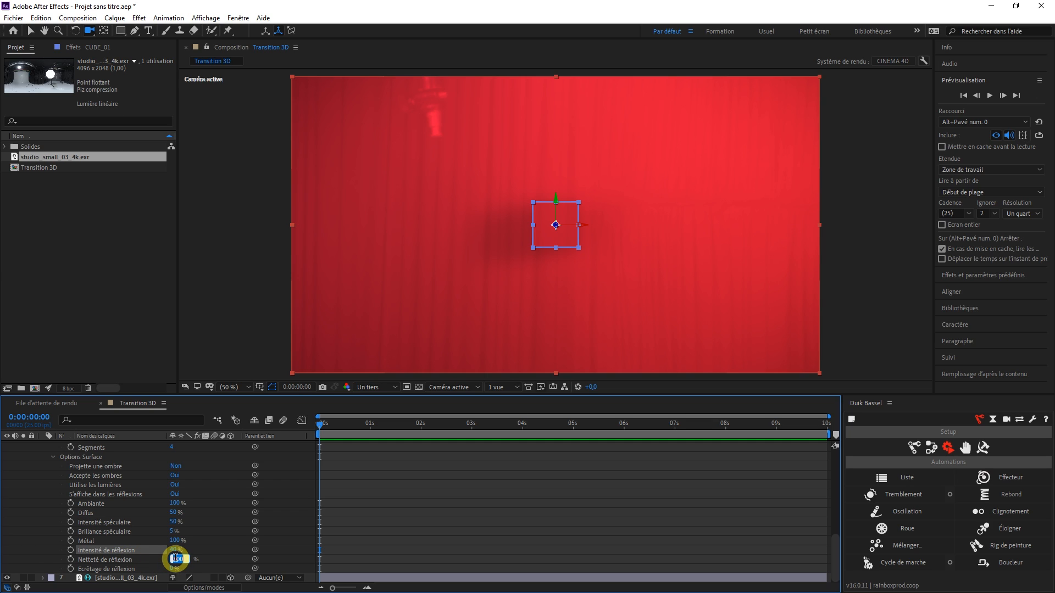
Step: Try a Netteté de réflexion of 40 % on both layers, settle on 60 %, and deselect them
text(40)
key(Return)
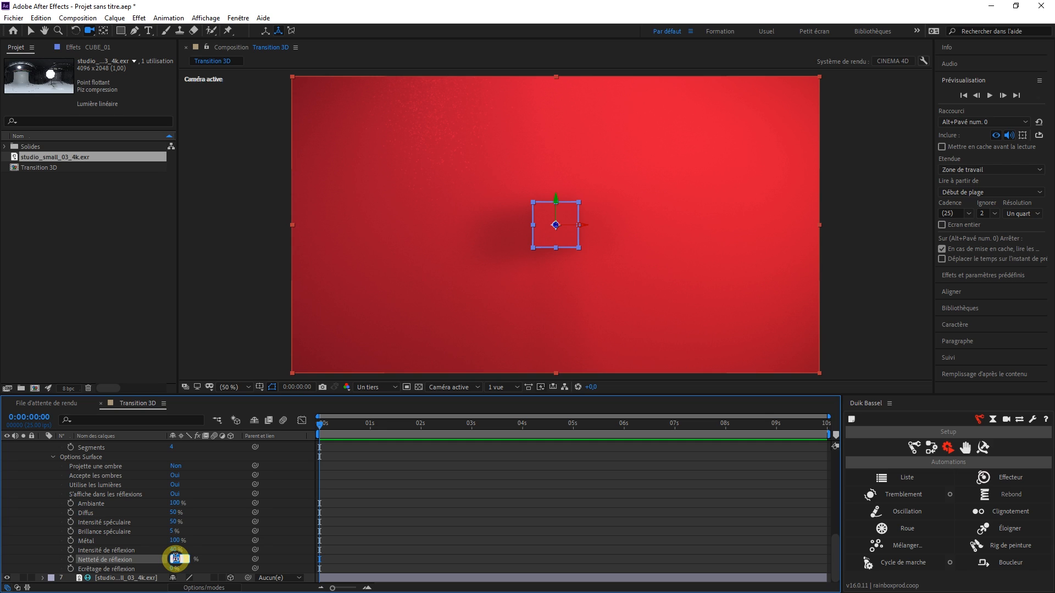
text(60)
key(Return)
click(286, 481)
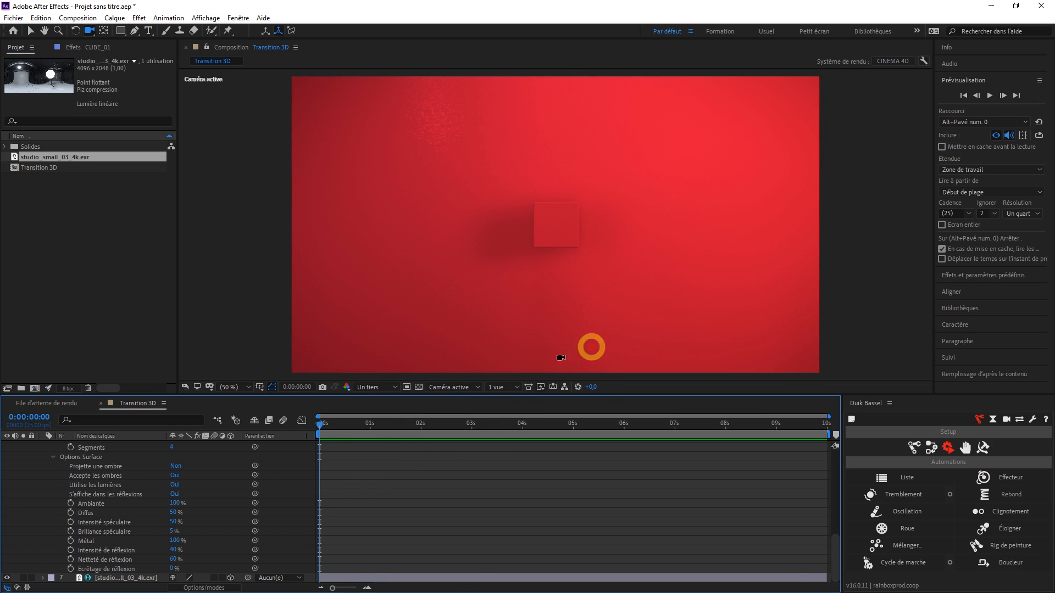
Step: Raise the CINEMA 4D renderer's Qualité to 64 in its render options
click(923, 60)
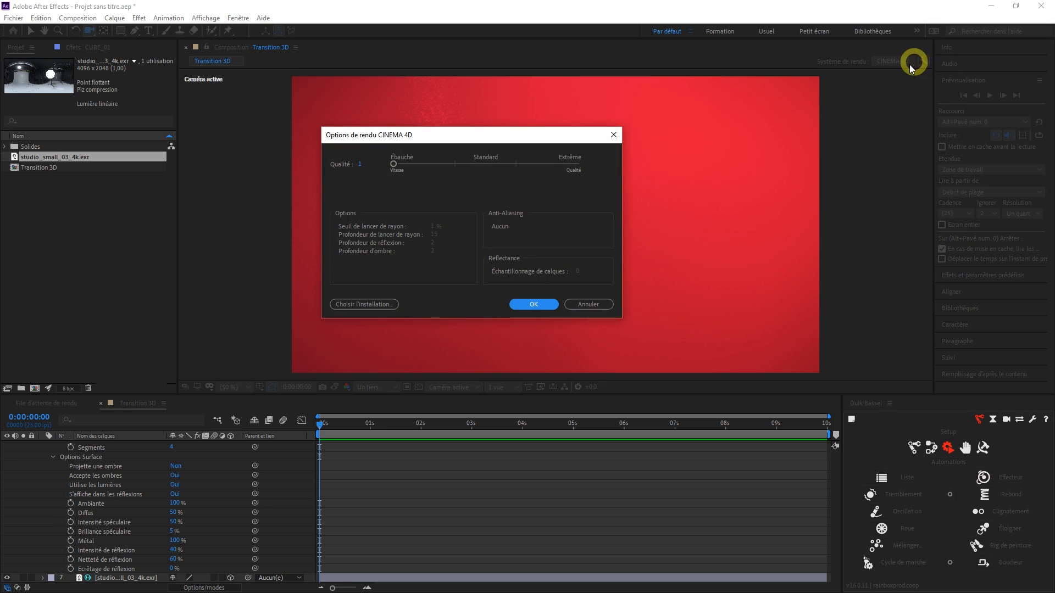
drag(465, 163, 514, 165)
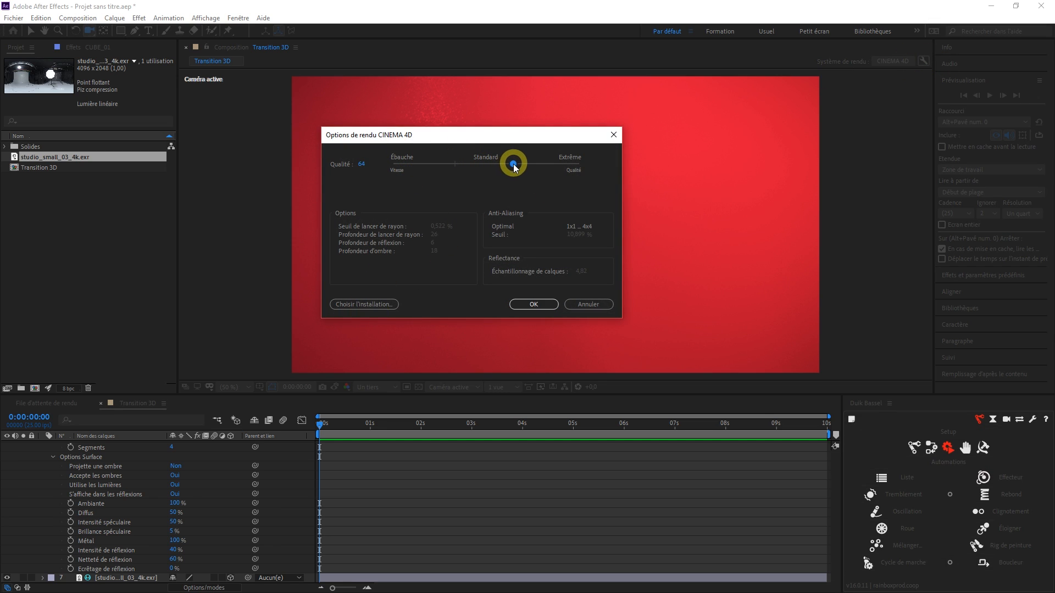
click(537, 305)
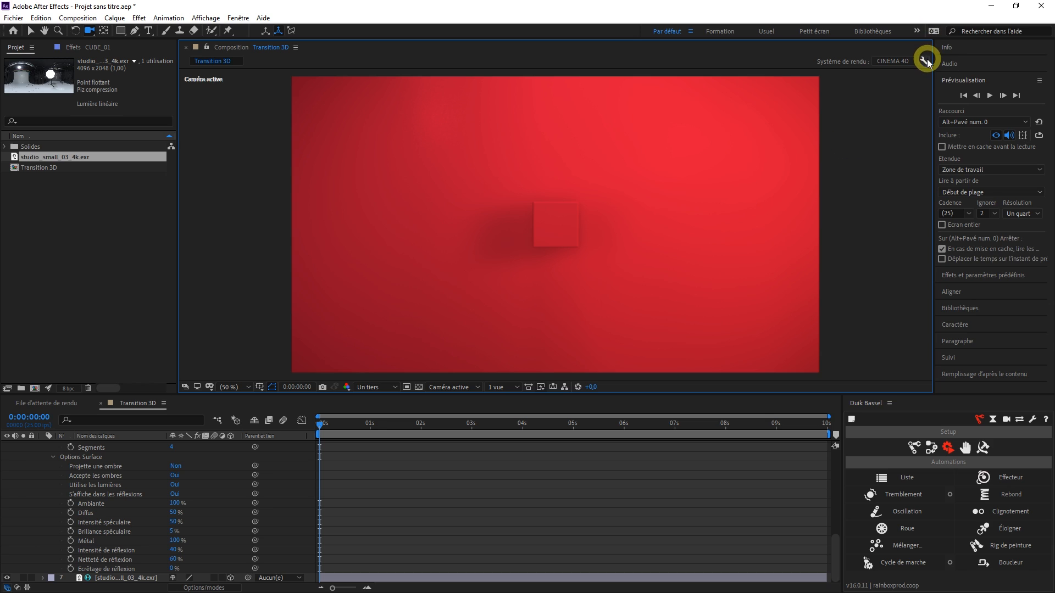
scroll(193, 519, up, 3)
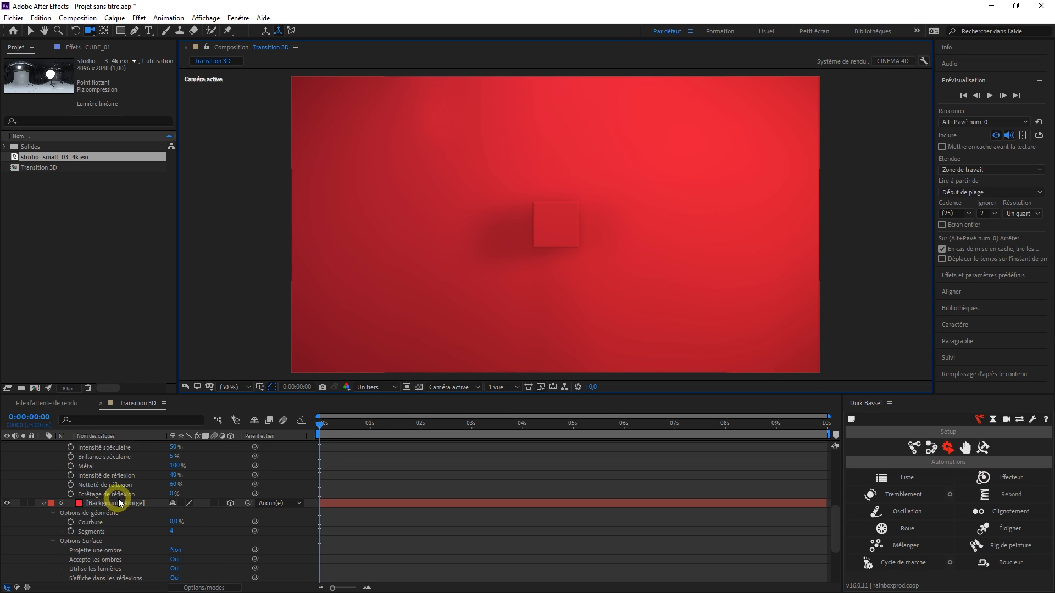
scroll(195, 537, up, 2)
scroll(129, 494, down, 3)
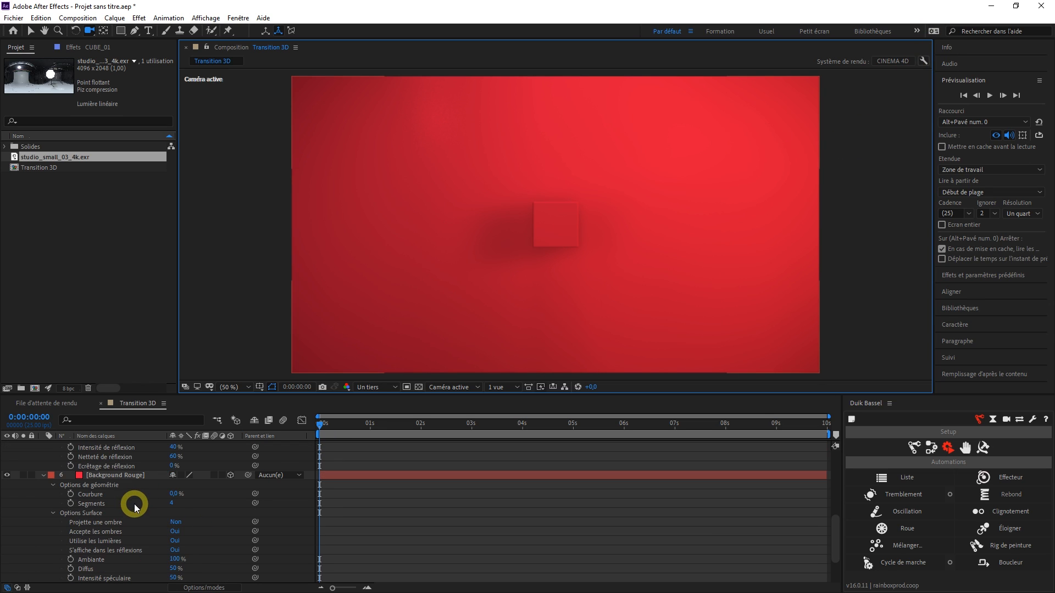
Step: Try a Netteté de réflexion of 80 % on Background Rouge and CUBE_01 together, and settle on 75 %
click(112, 476)
scroll(114, 477, up, 5)
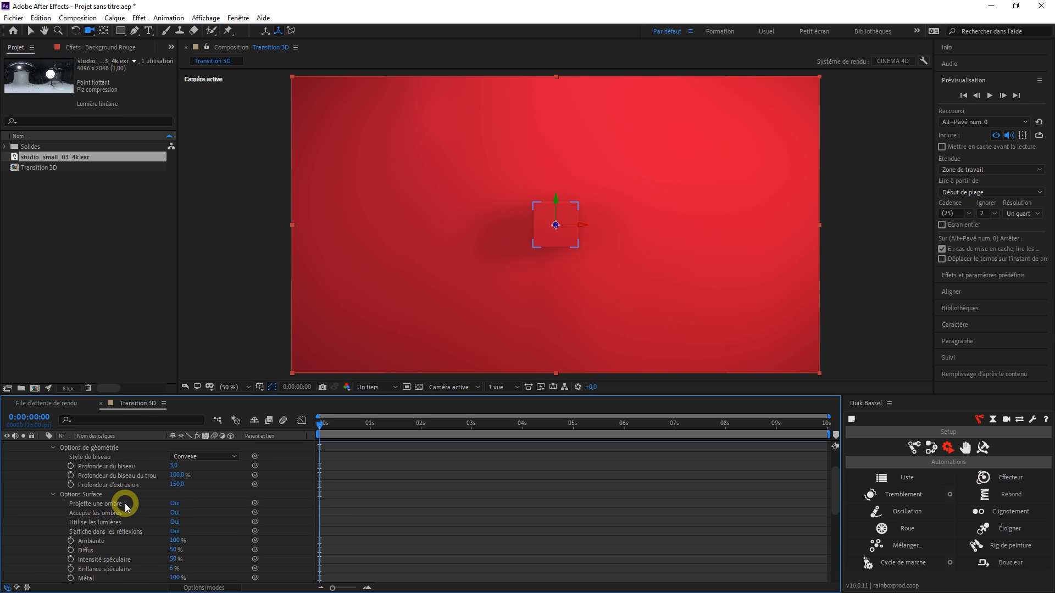
scroll(116, 473, up, 2)
shift+click(102, 482)
scroll(118, 489, down, 6)
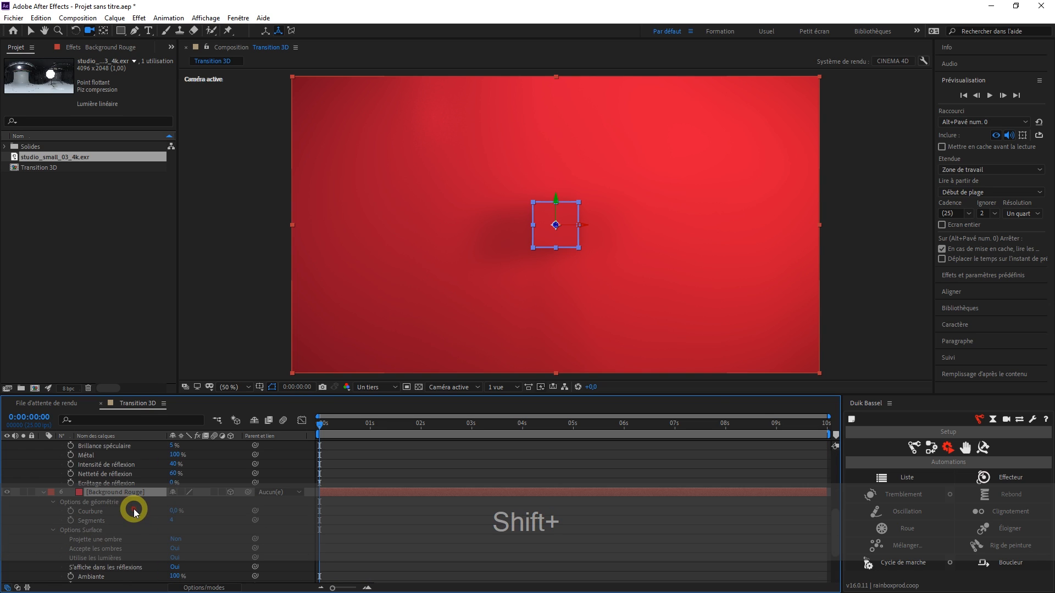
scroll(175, 496, up, 1)
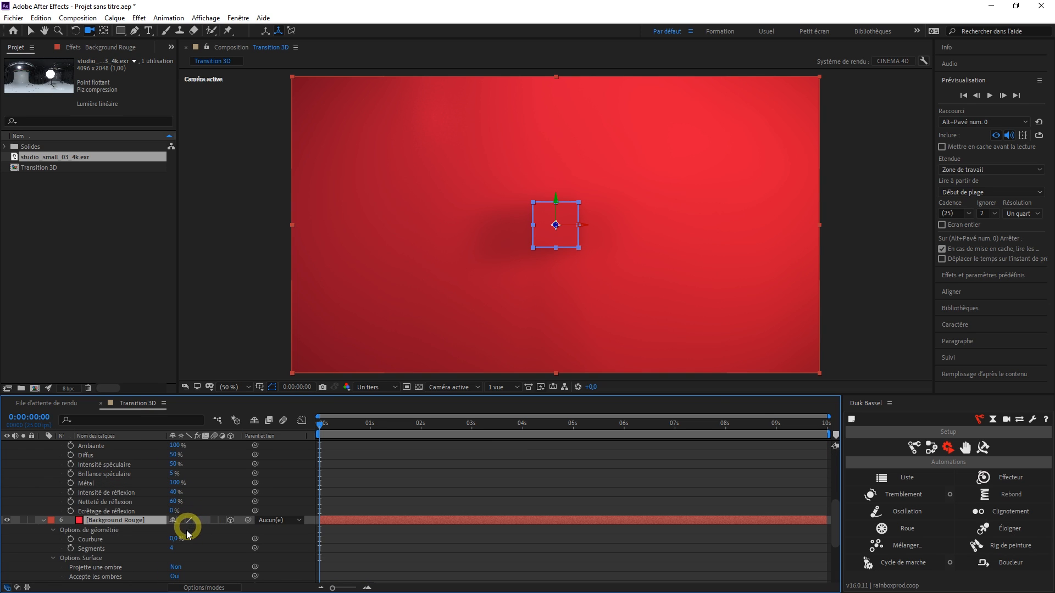
click(173, 503)
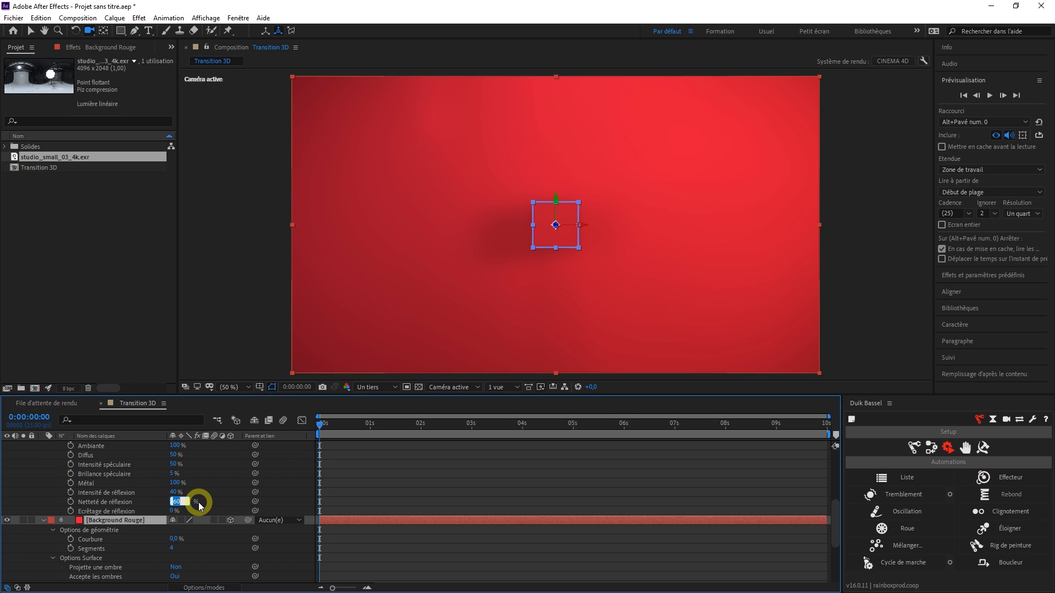
text(80)
key(Return)
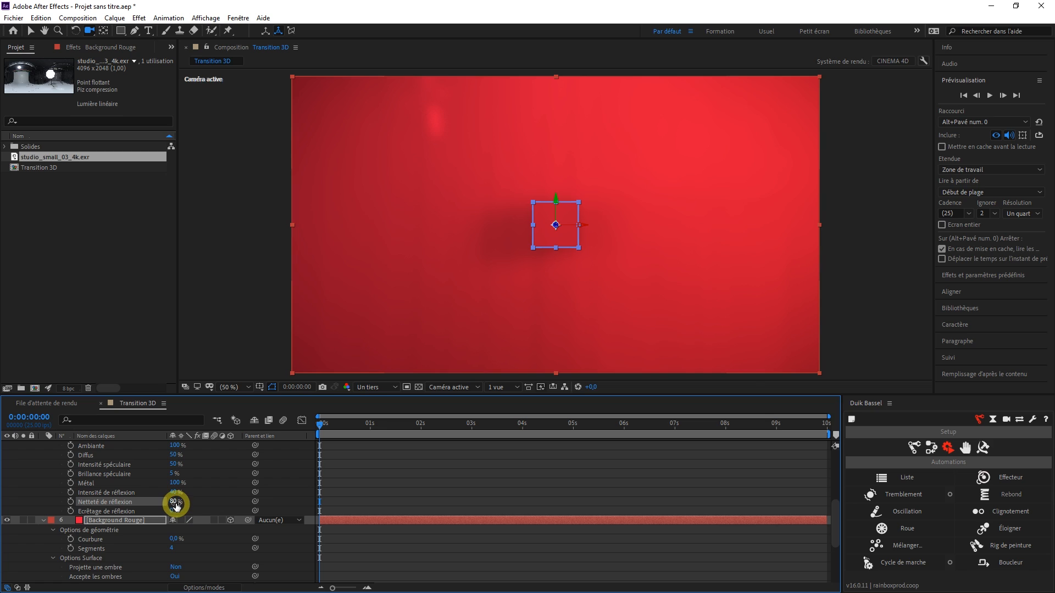
text(75)
key(Return)
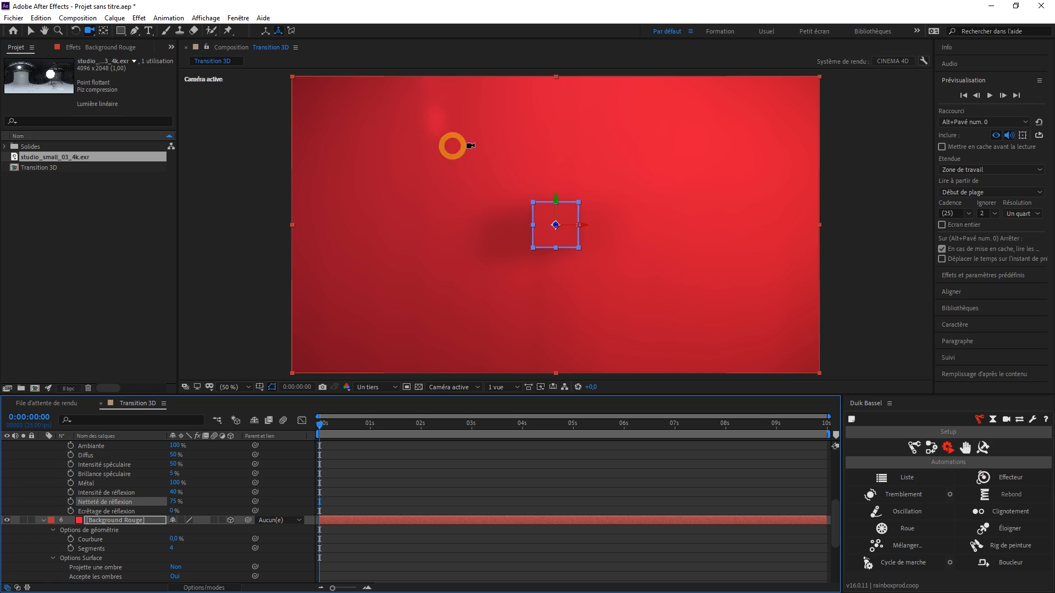
Step: Collapse the properties of CUBE_01 and Background Rouge in the timeline and deselect both layers
scroll(126, 529, up, 1)
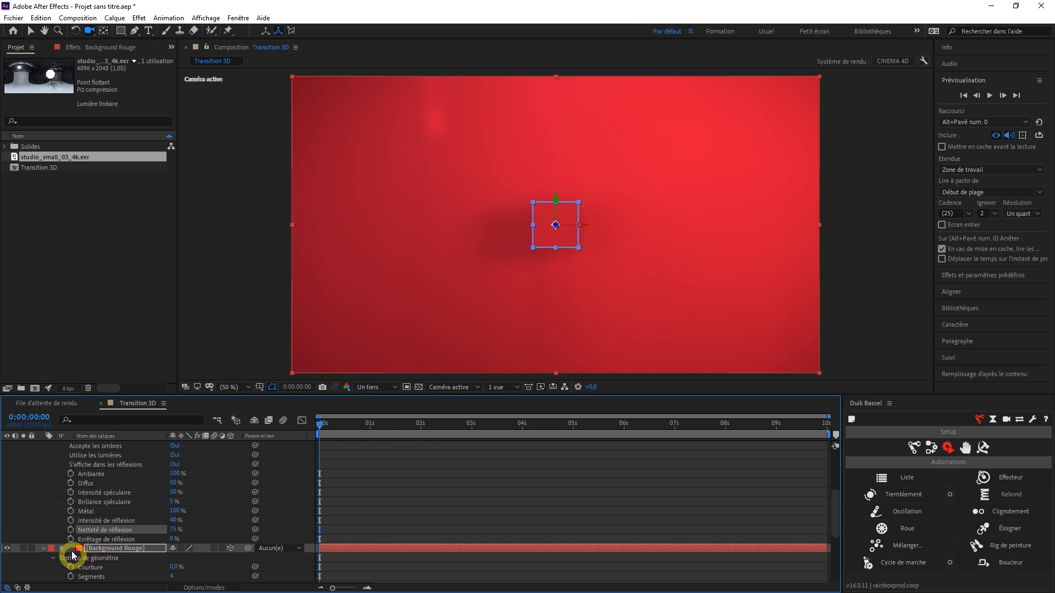
scroll(69, 550, up, 3)
scroll(118, 505, up, 1)
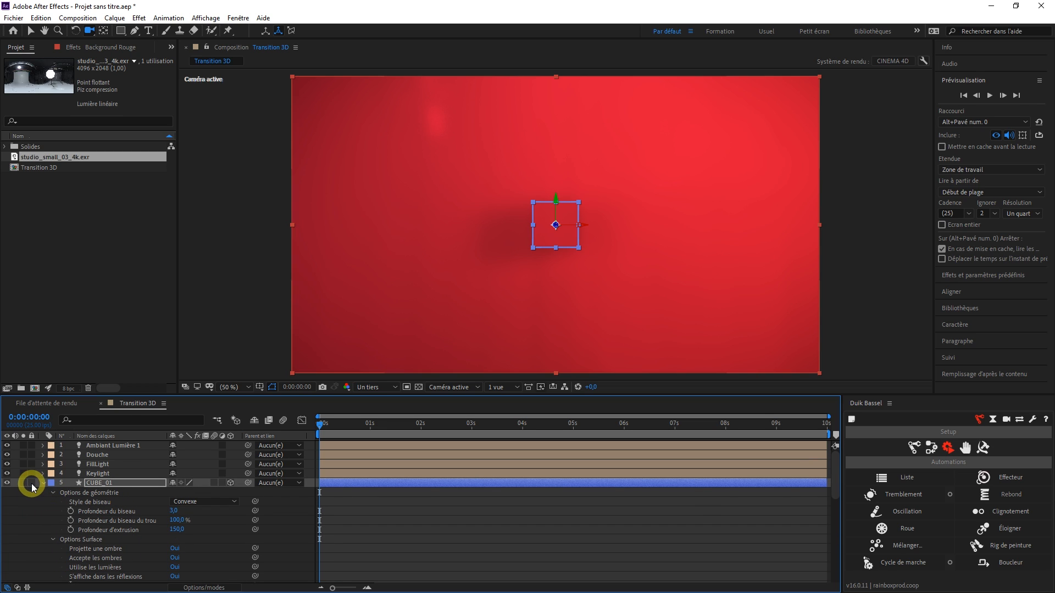
click(44, 484)
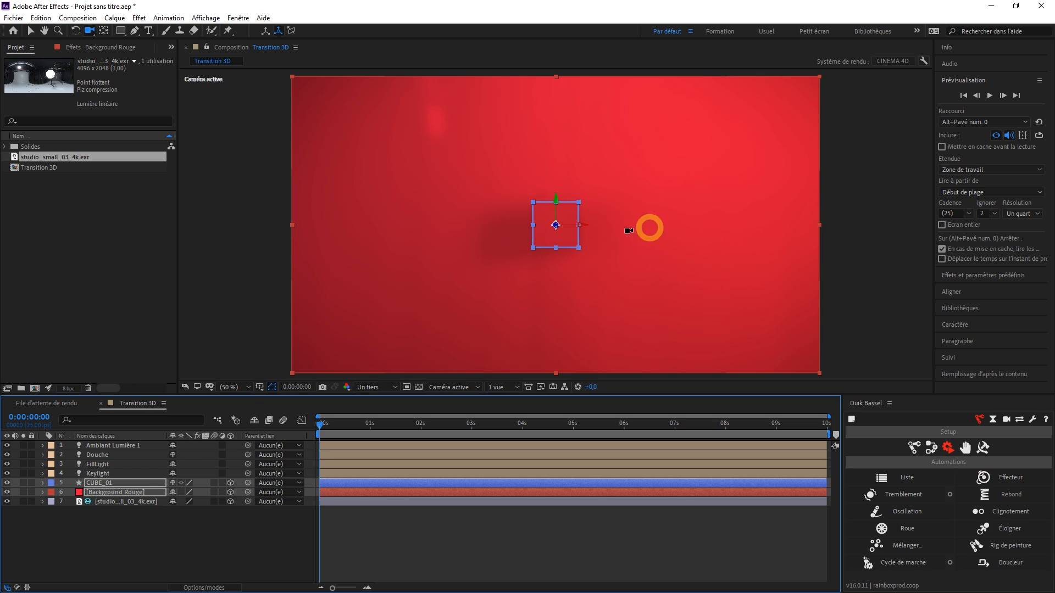
click(134, 556)
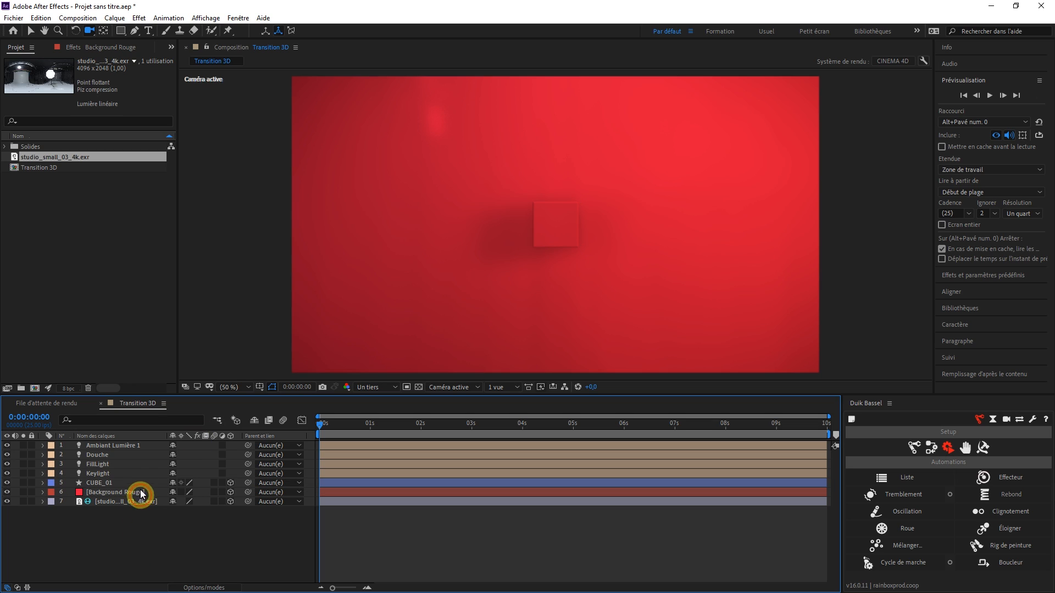
Step: Reveal the light options of Ambiant Lumière 1 and set its Intensité to 30 %
click(134, 446)
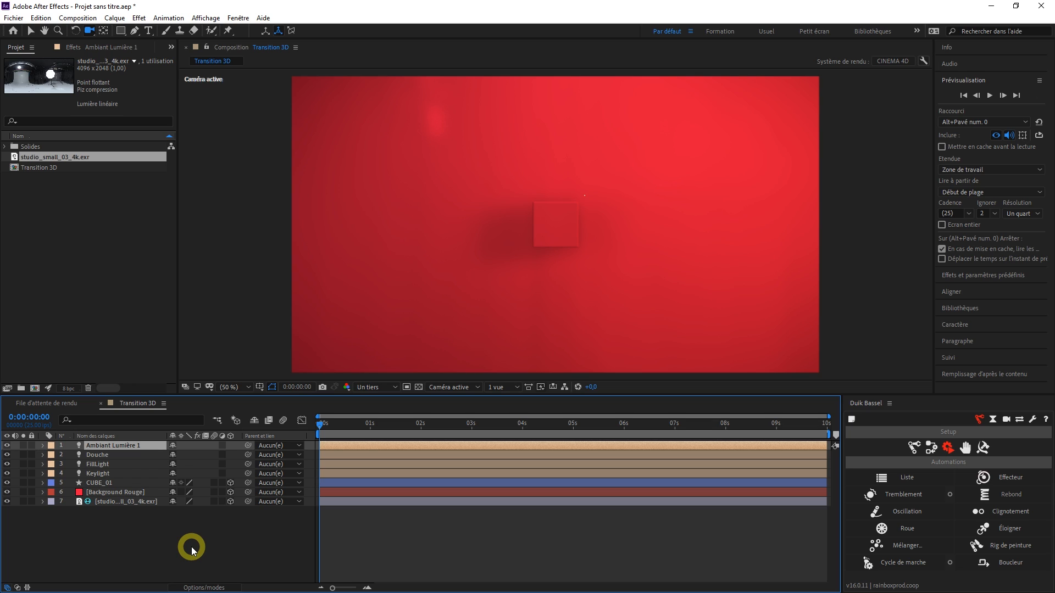
key(a)
key(a)
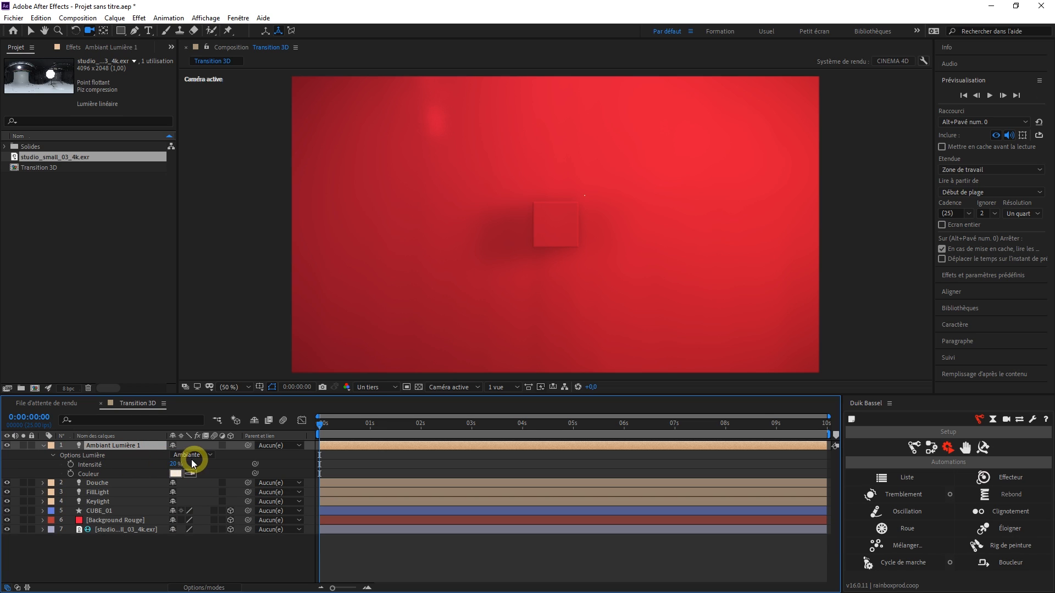
text(30)
key(Return)
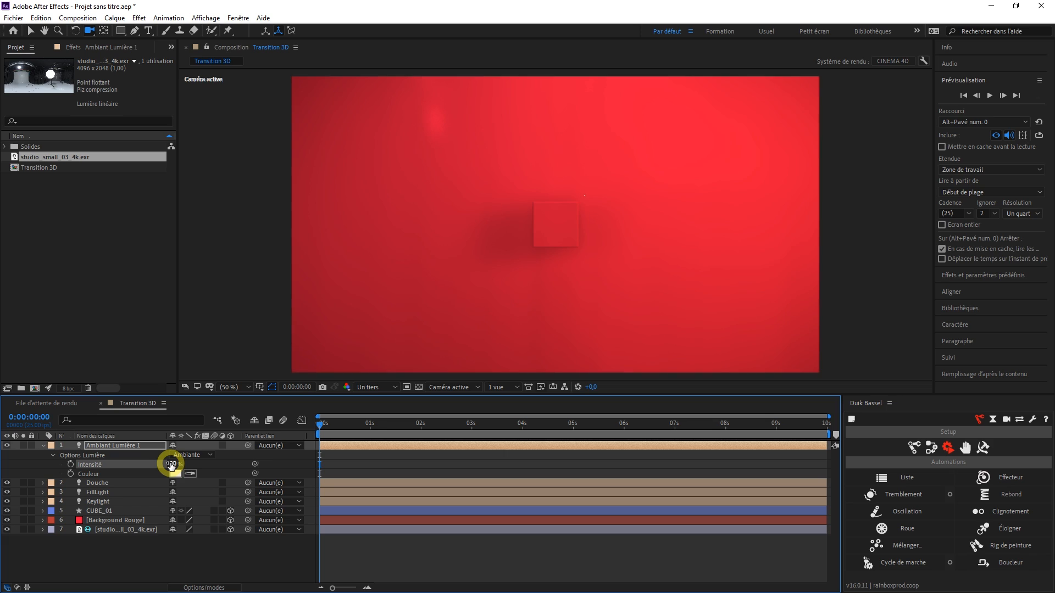
Step: Set the intensity of the Ambiant Lumière 1 light to 40 % and collapse its properties
text(40)
key(Return)
click(42, 446)
click(106, 449)
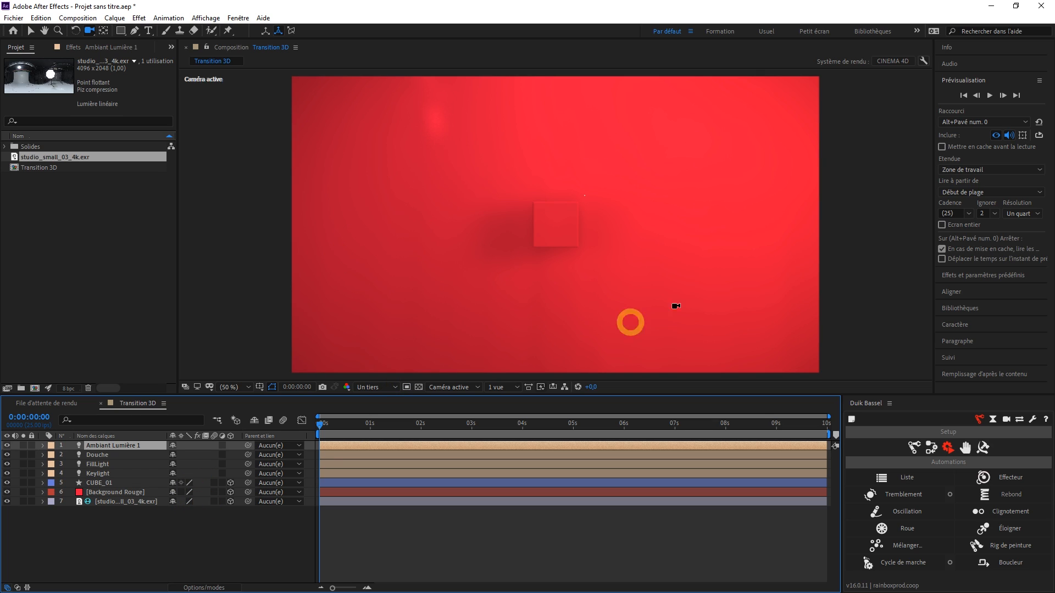
Step: Turn off the Douche and FillLight lights and lower the CINEMA 4D render quality to the fastest Ébauche level
drag(7, 465, 6, 445)
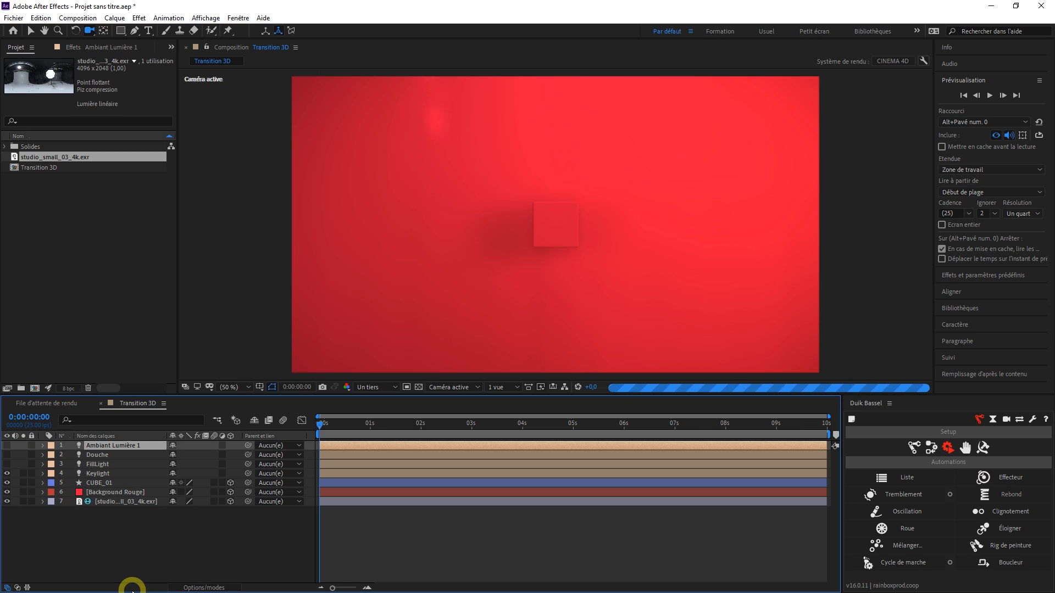
click(923, 61)
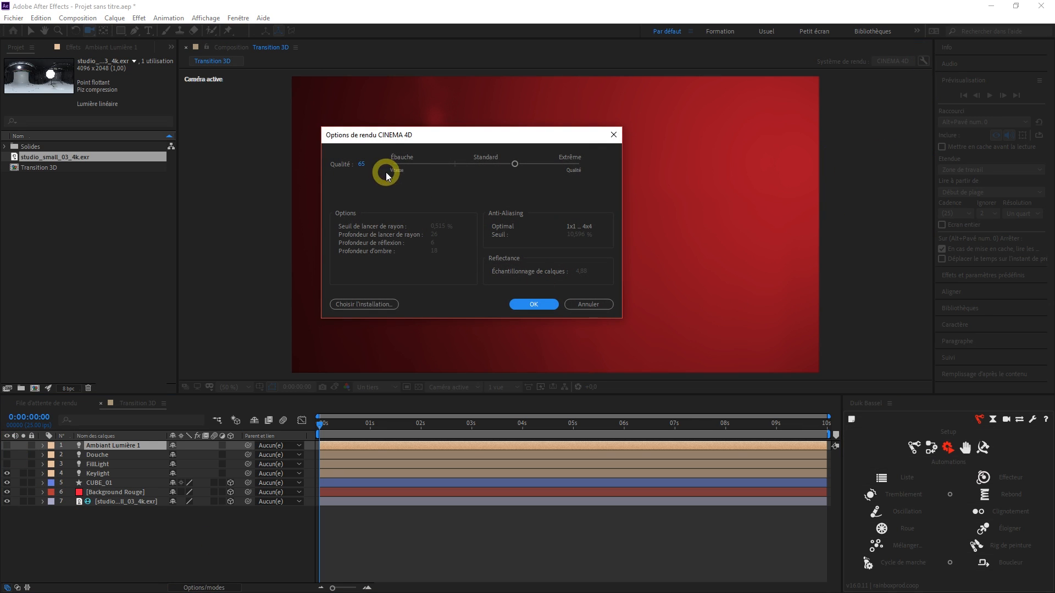
drag(513, 164, 374, 167)
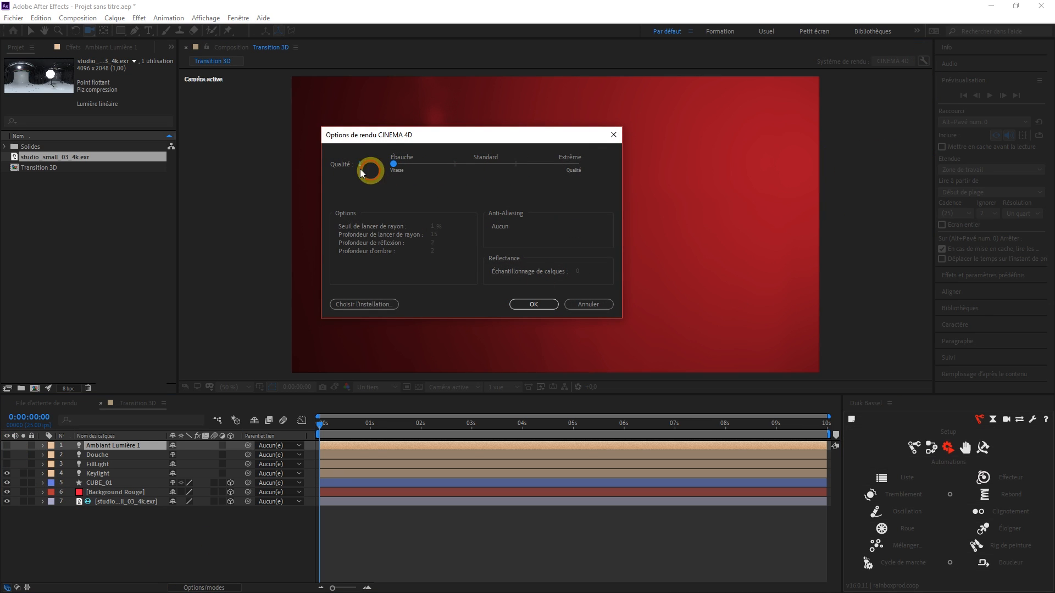
click(553, 310)
click(7, 445)
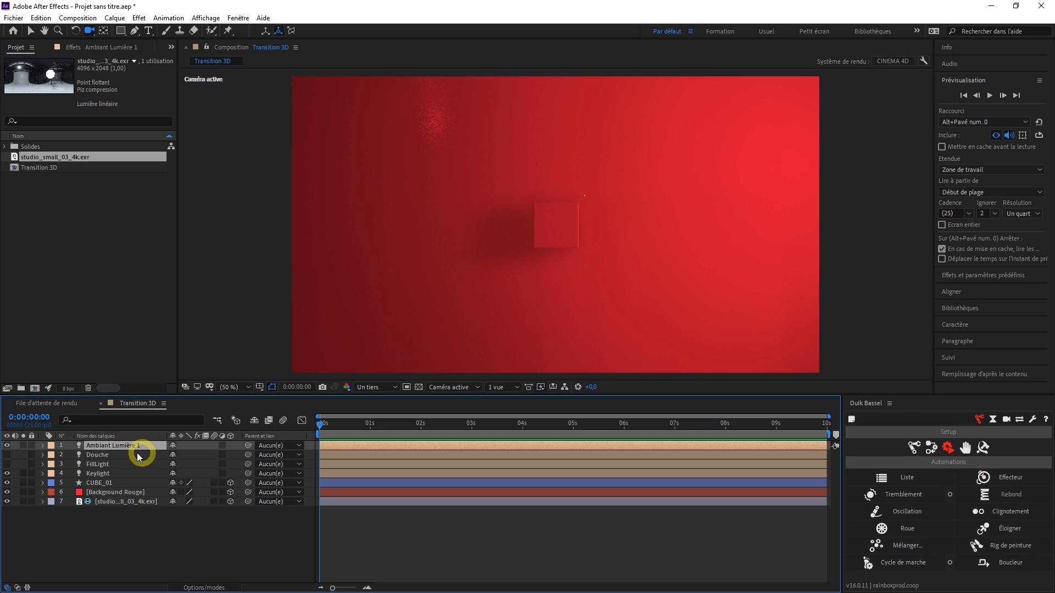
Step: Reveal the modified properties of CUBE_01 and start keyframing the Fond 1 colour at 0 seconds
click(103, 482)
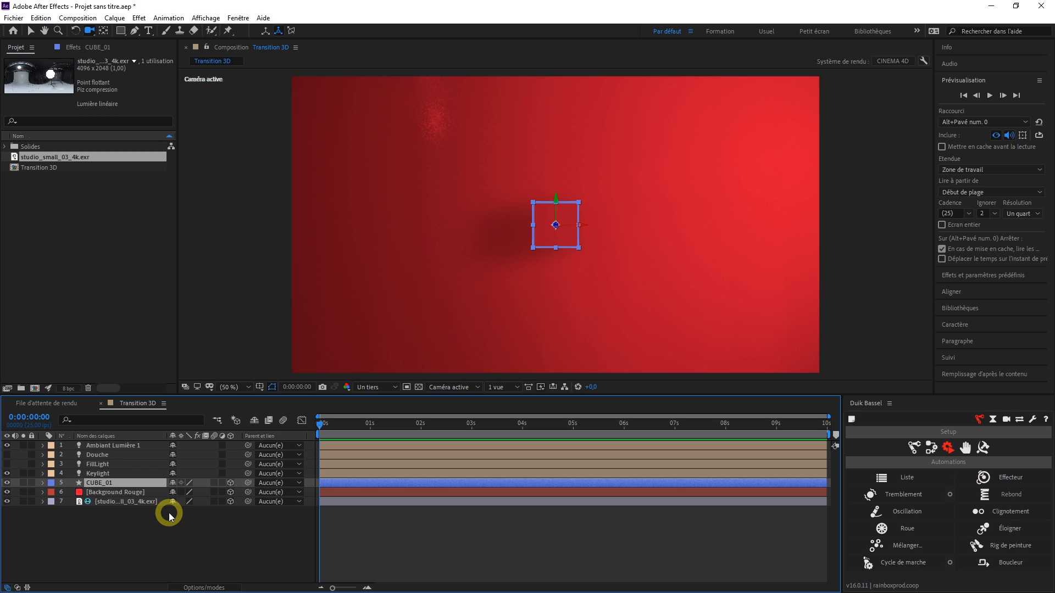
click(542, 275)
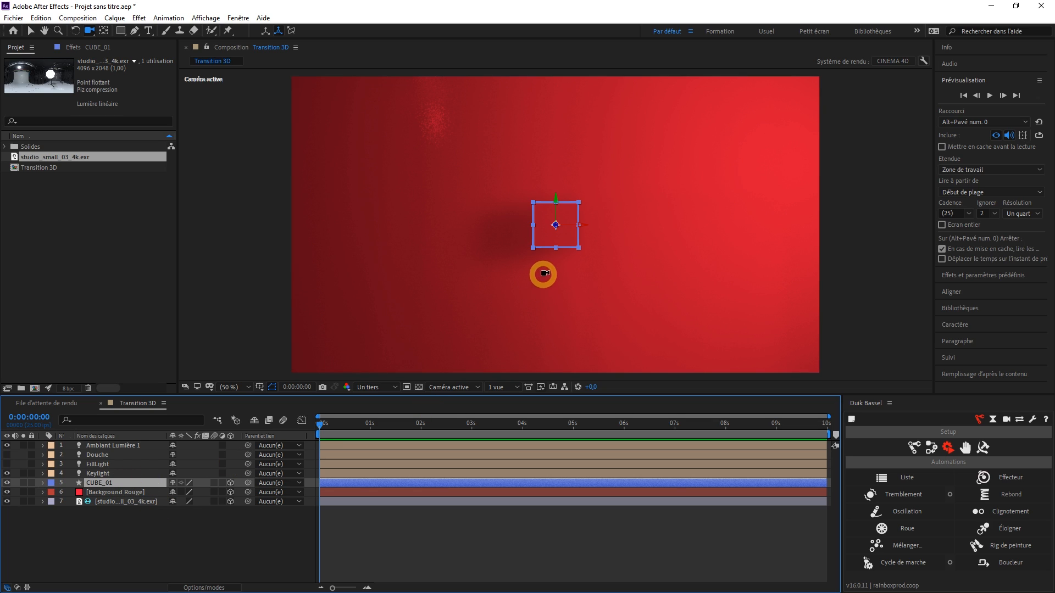
key(v)
click(239, 538)
click(92, 481)
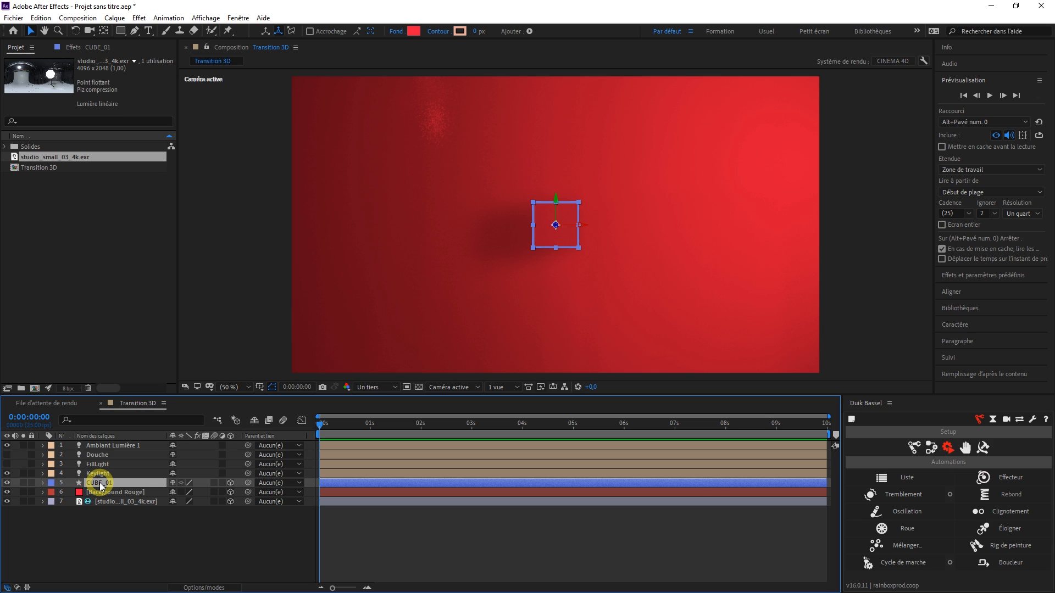
key(u)
key(u)
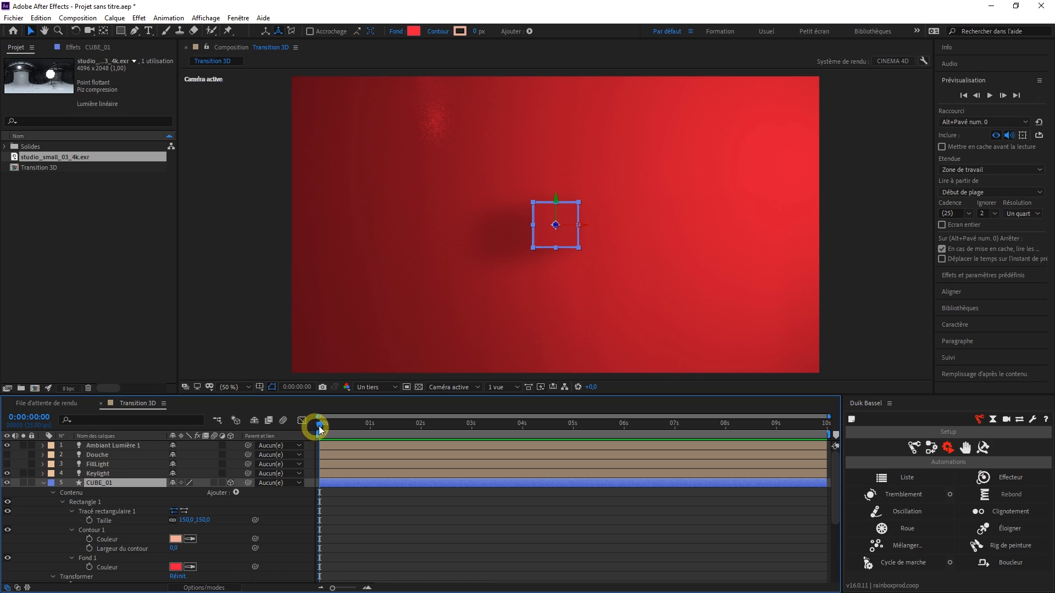
click(89, 567)
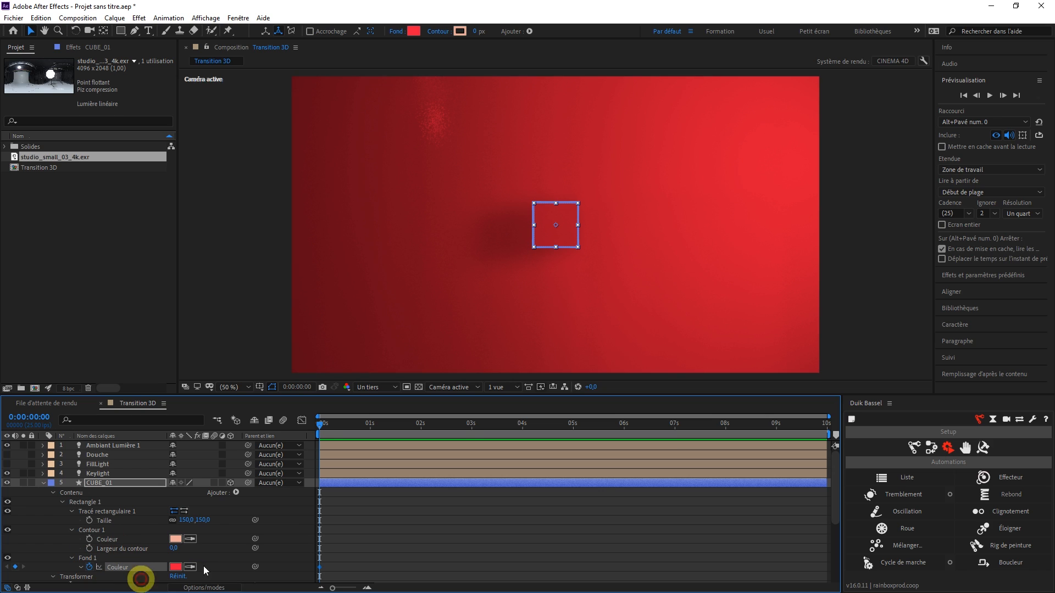
Step: Add a Fond 1 colour keyframe at 2 seconds on CUBE_01 with the blue 3C66ED
click(420, 427)
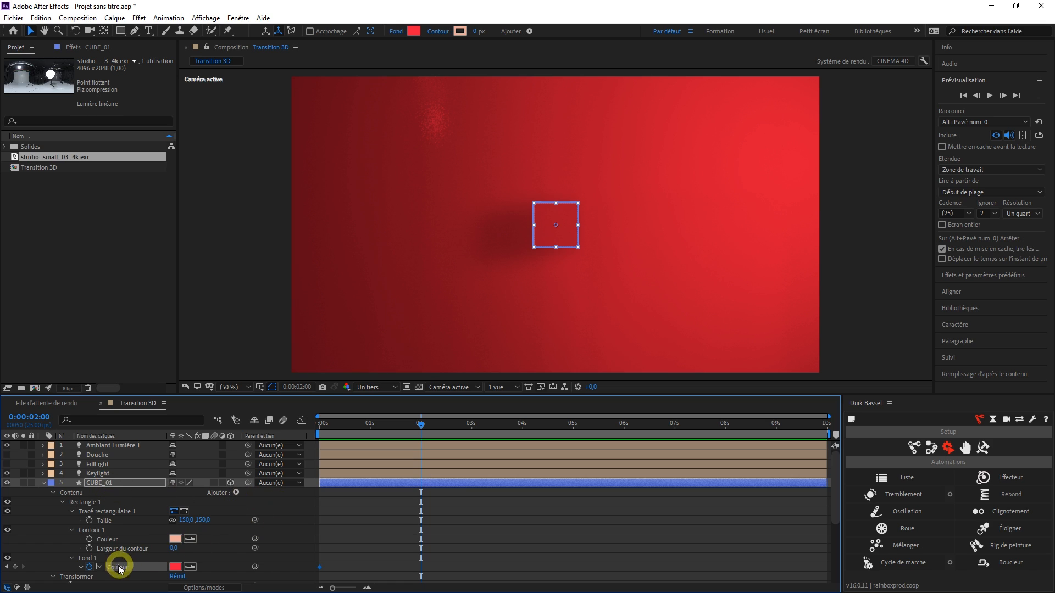
click(175, 567)
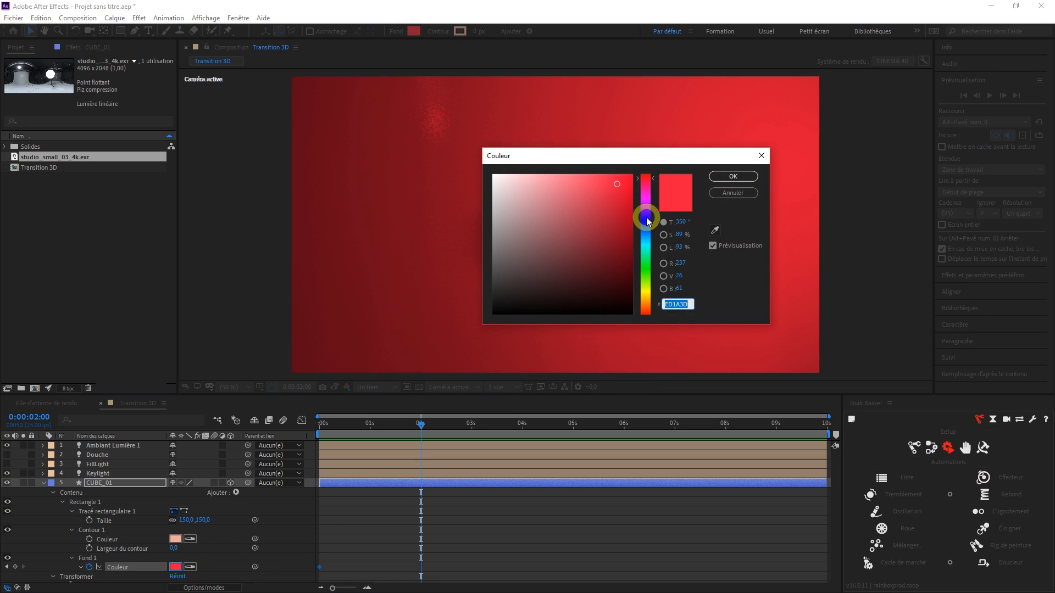
drag(646, 219, 647, 227)
click(600, 185)
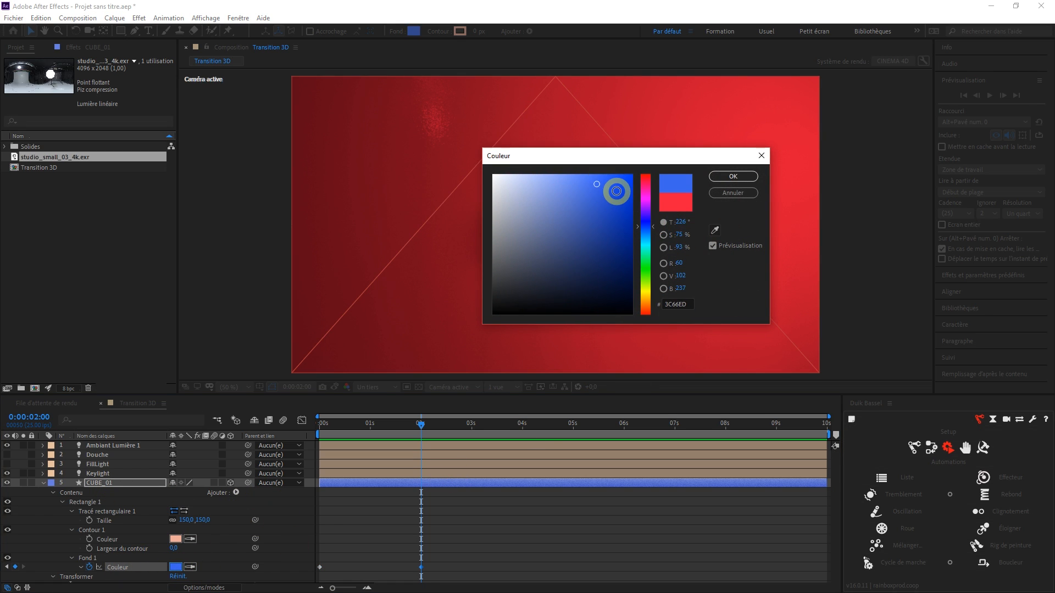
click(733, 175)
click(359, 297)
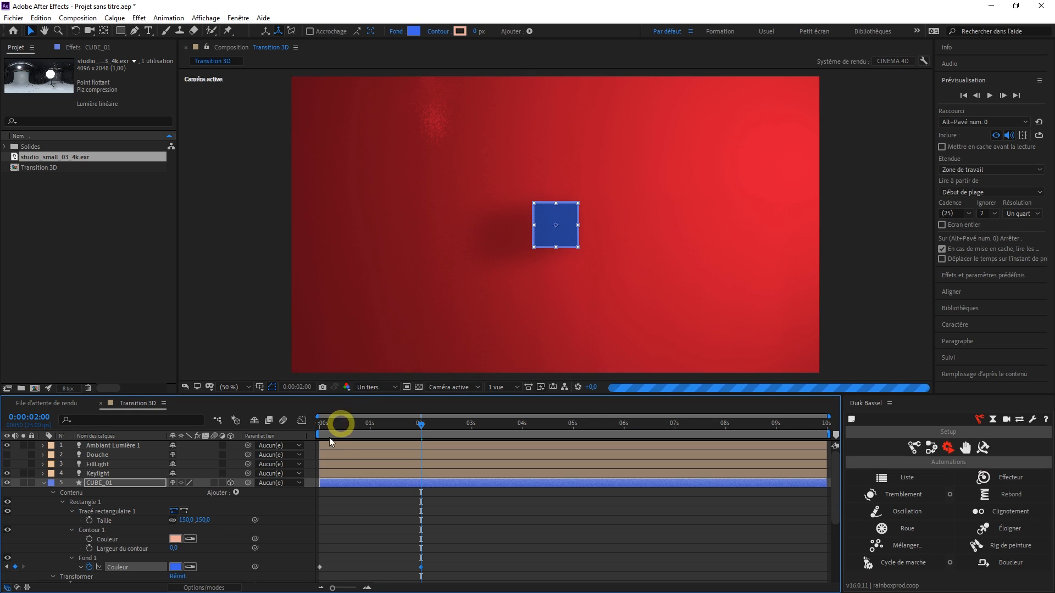
Step: Change the cube's fill colour at the 2-second keyframe to a lighter blue and deselect the layer
click(176, 567)
click(585, 178)
drag(644, 218, 643, 228)
click(735, 176)
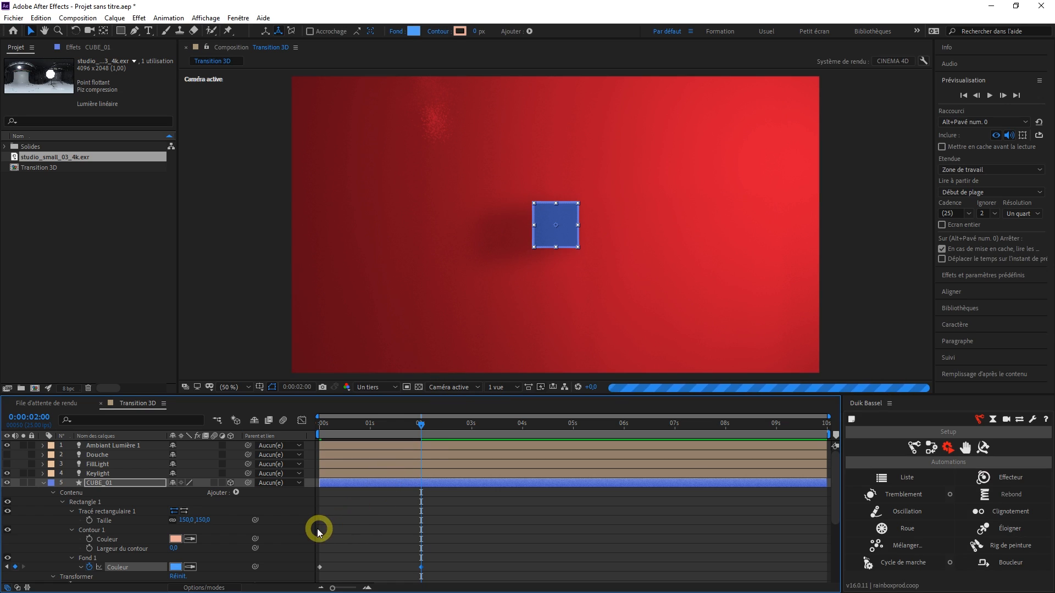
click(477, 523)
click(543, 265)
click(150, 546)
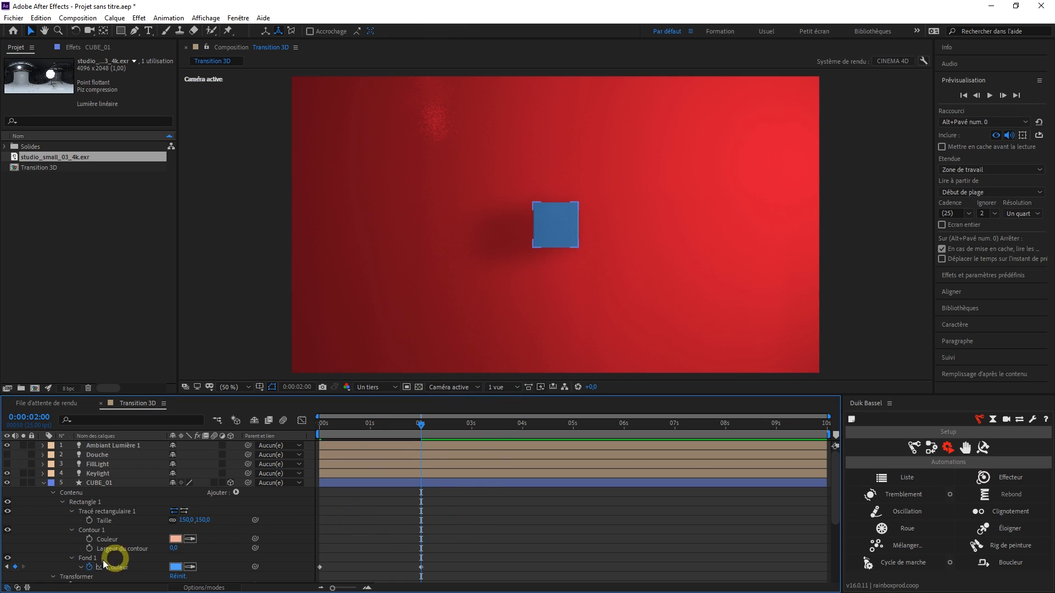
click(98, 483)
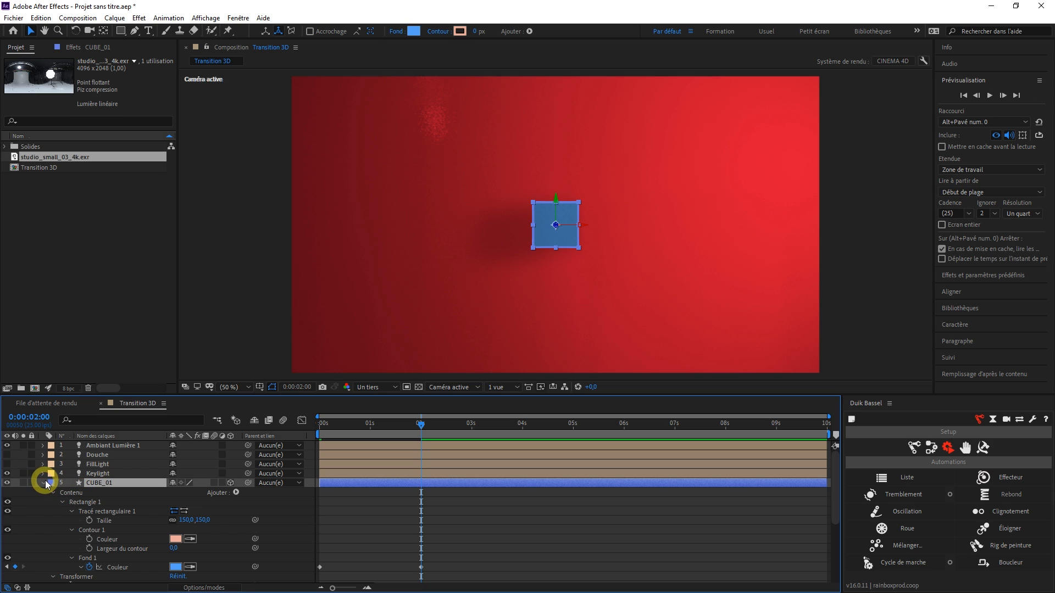
scroll(443, 533, down, 2)
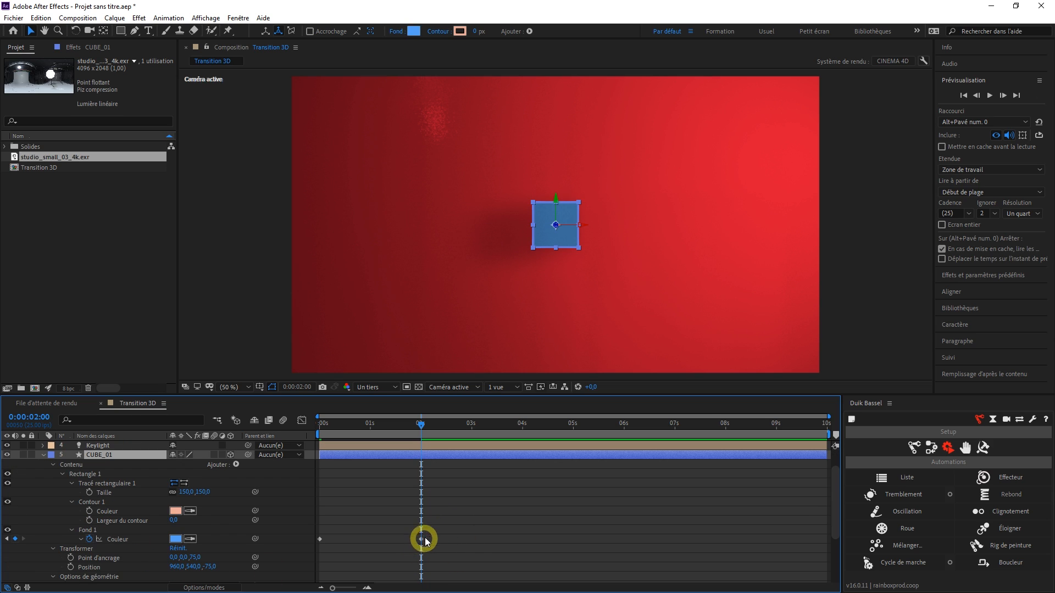
drag(435, 538, 317, 542)
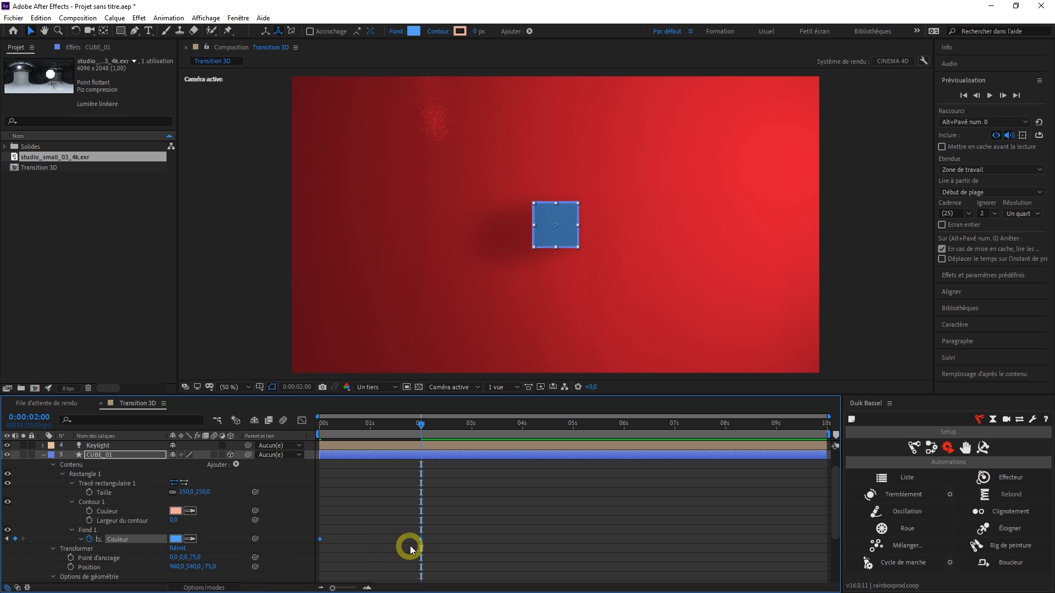
click(436, 539)
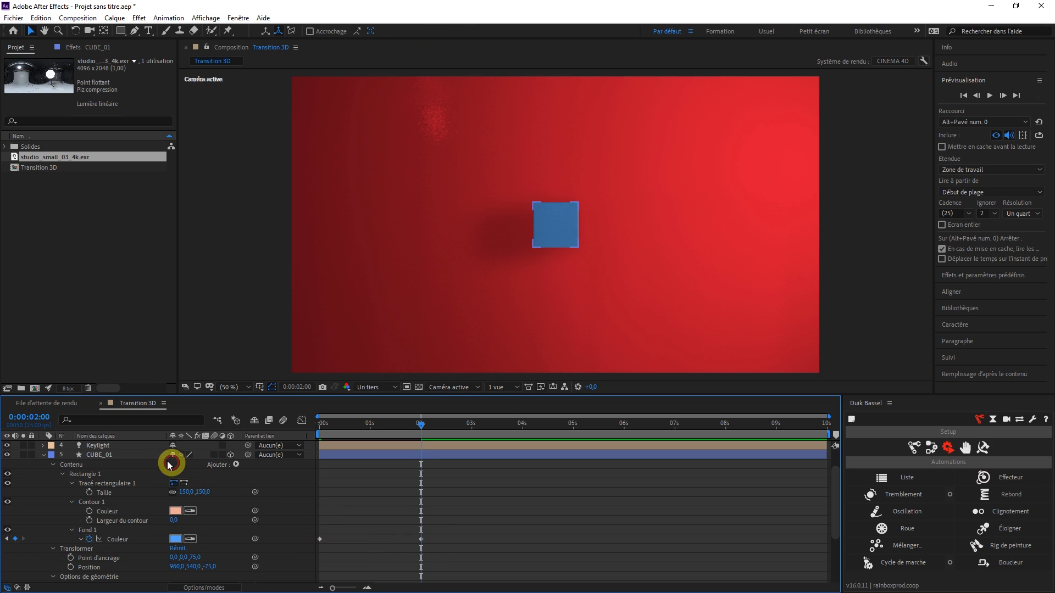
Step: Show only the Position property of CUBE_01 and separate it into X, Y and Z dimensions
click(107, 455)
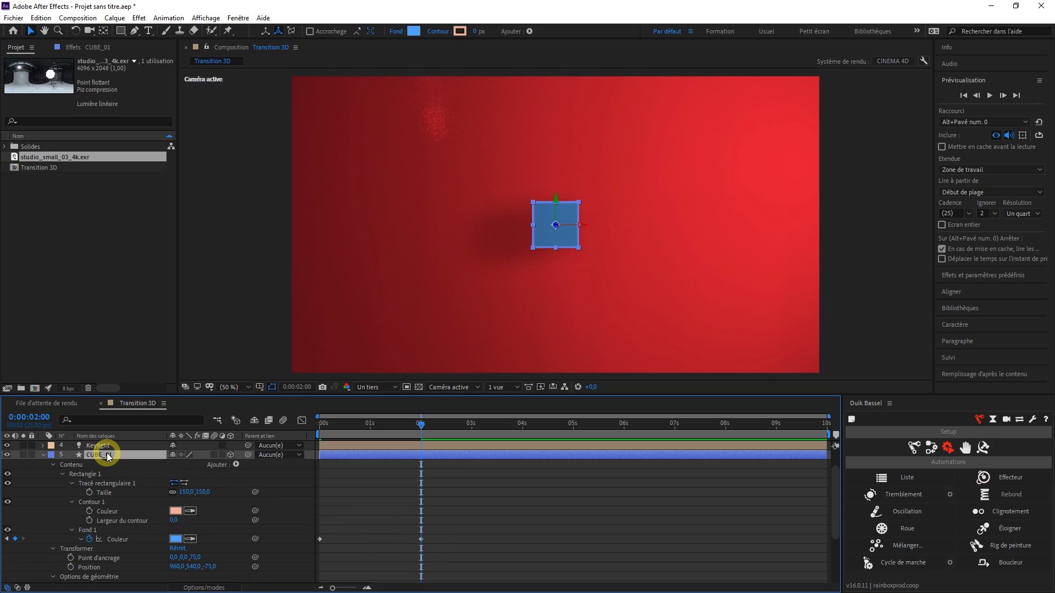
key(p)
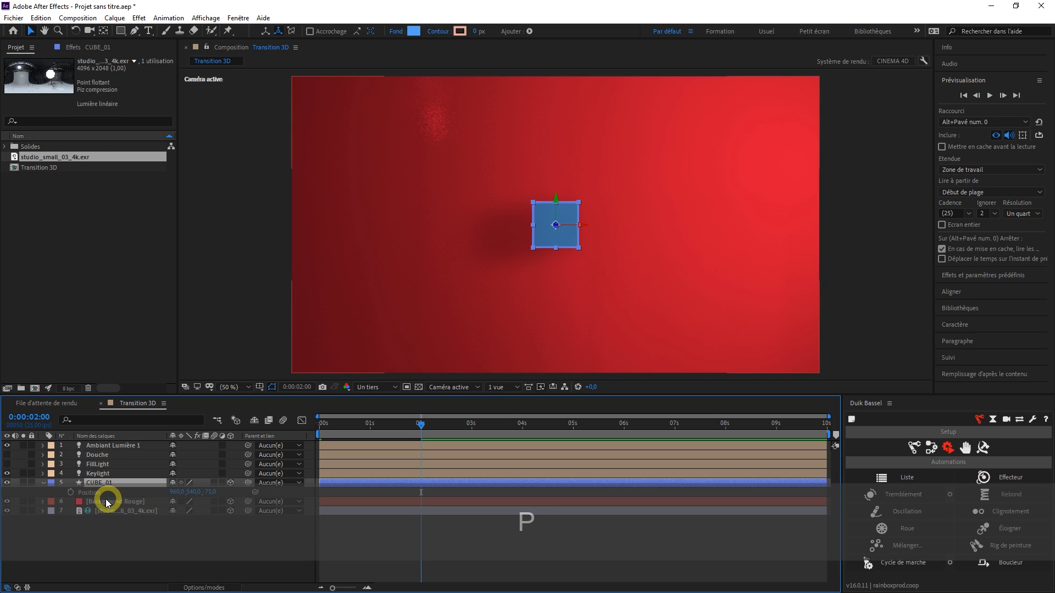
right_click(96, 492)
click(147, 380)
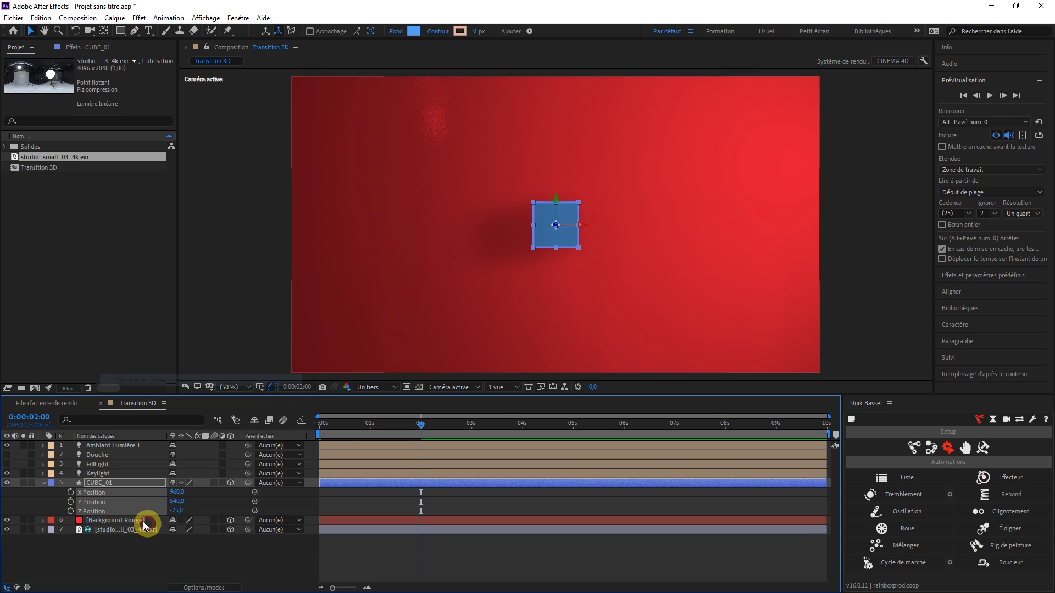
click(90, 512)
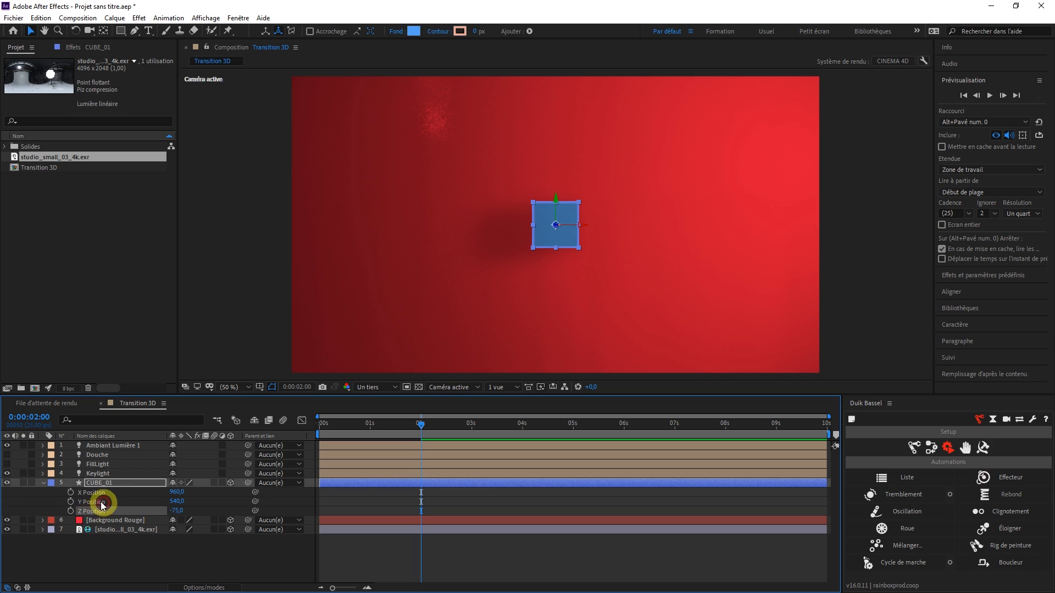
click(100, 493)
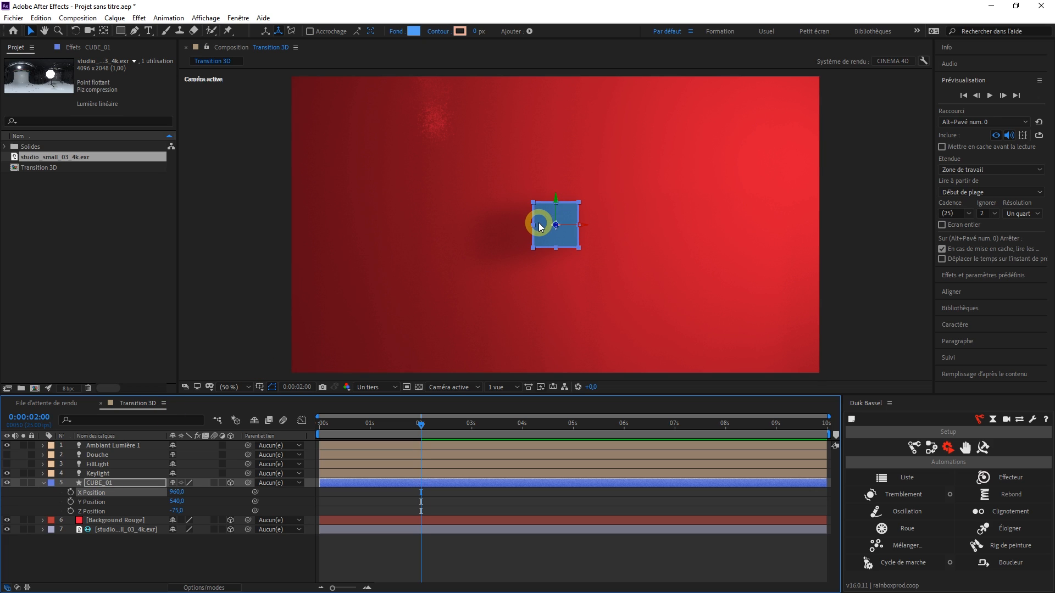
Step: Set both the X Position and the Y Position of CUBE_01 to 75
click(69, 492)
text(75)
key(Tab)
text(75)
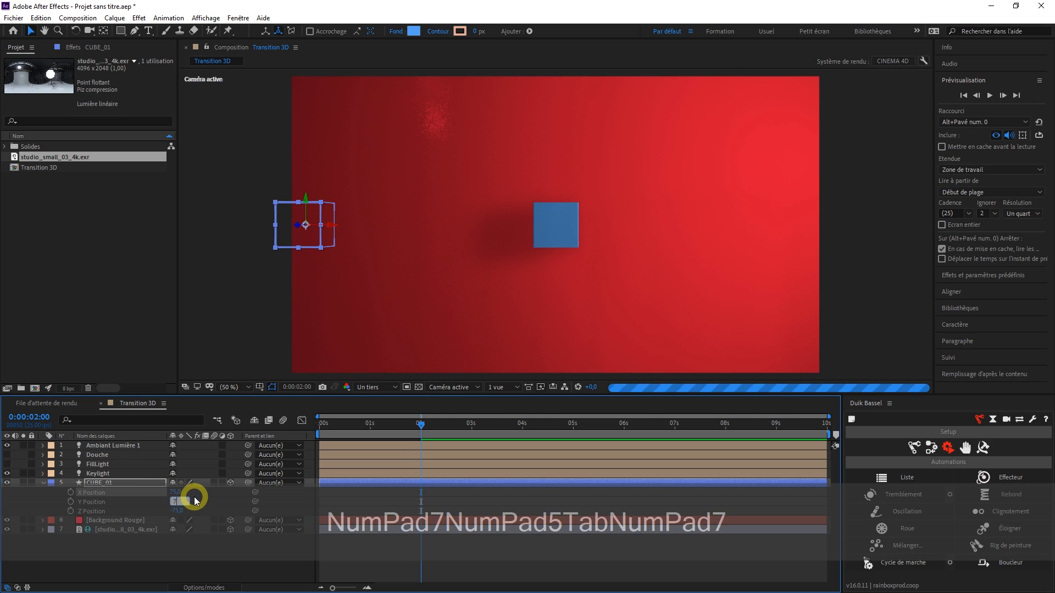
key(Return)
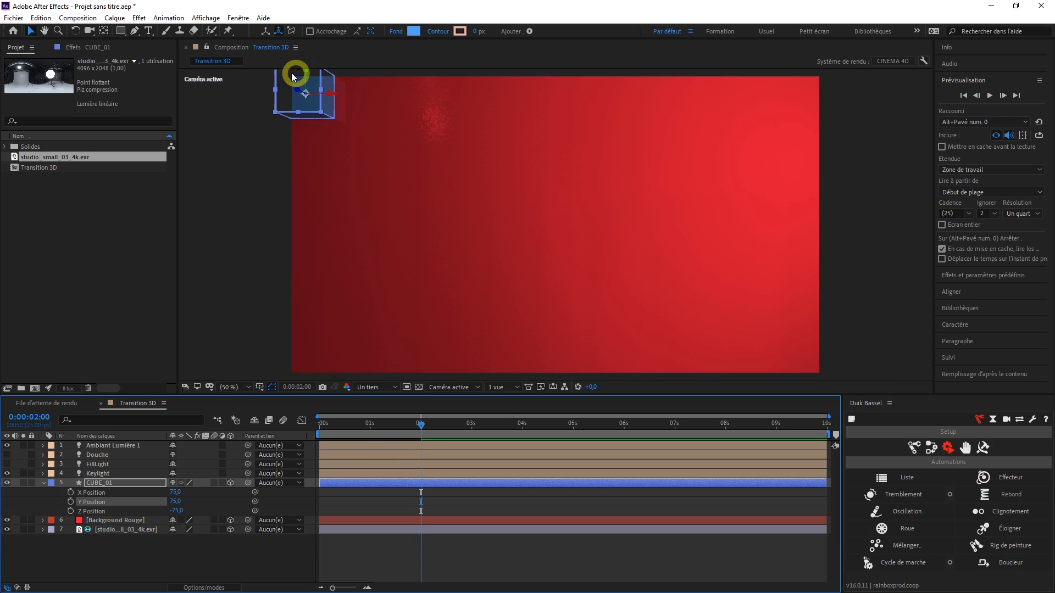
Step: Compare the cube's corner placement in the Devant view with its appearance in the Caméra active view
click(446, 388)
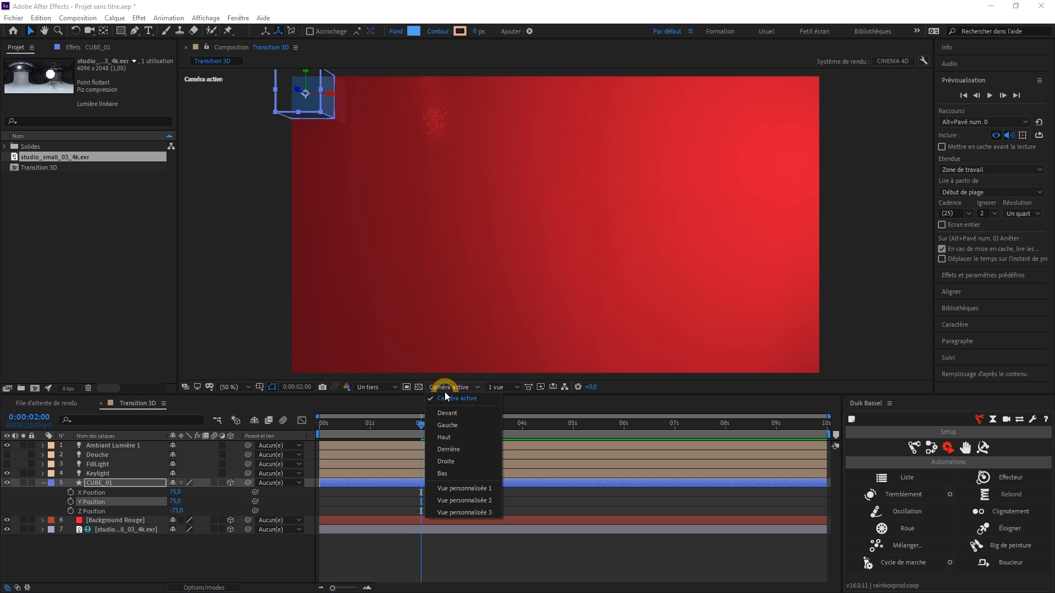
click(454, 413)
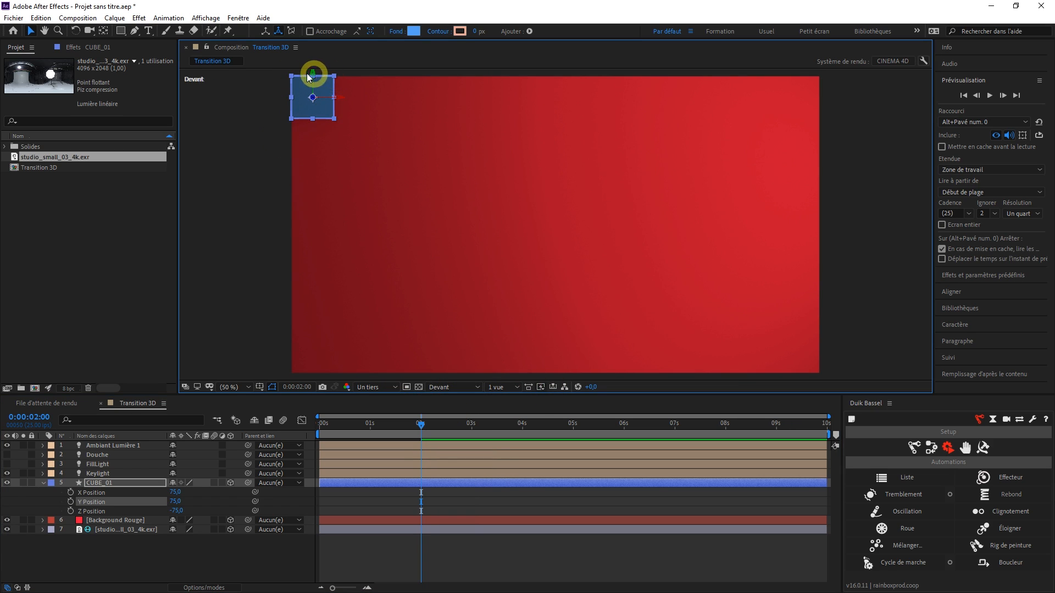
click(453, 388)
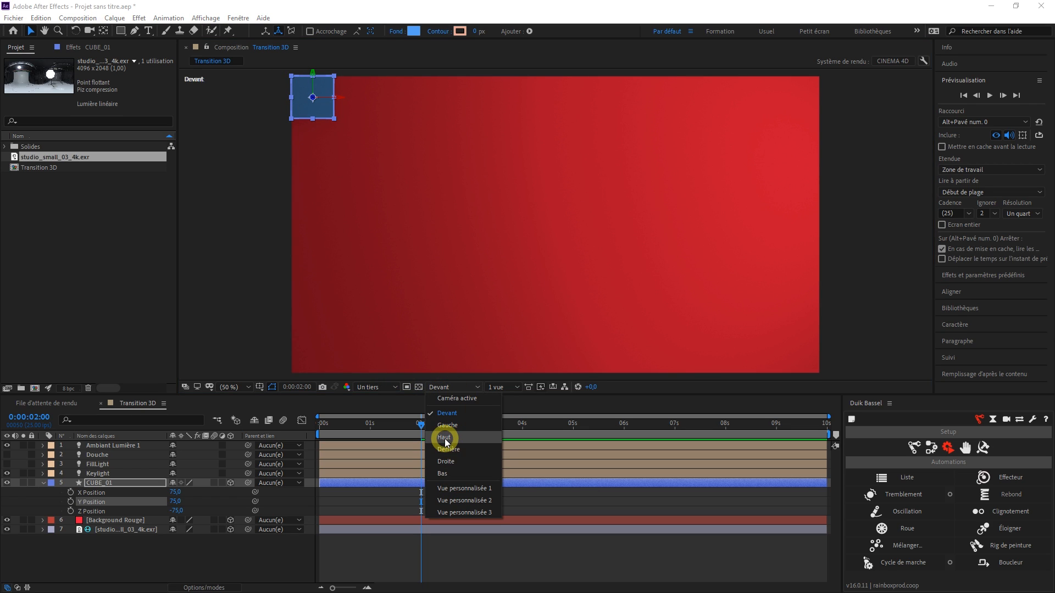
click(459, 399)
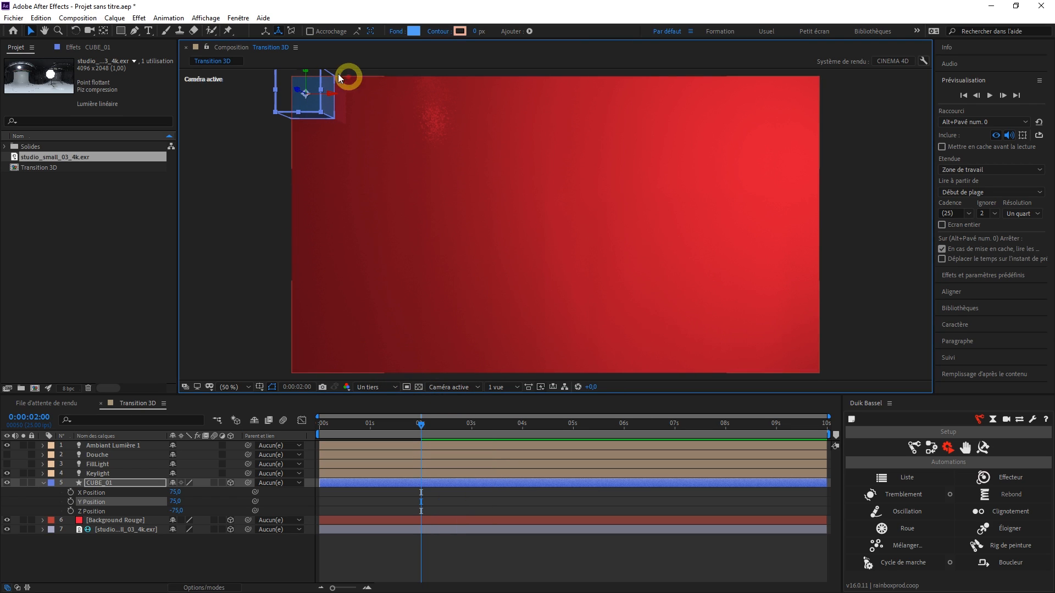
key(space)
drag(377, 159, 397, 204)
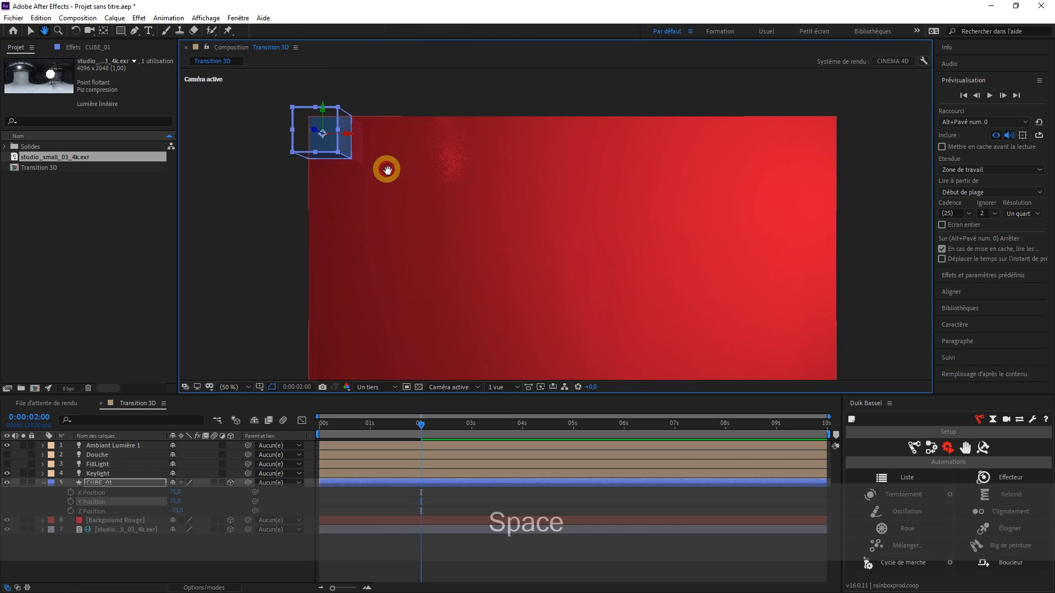
key(space)
drag(408, 255, 393, 275)
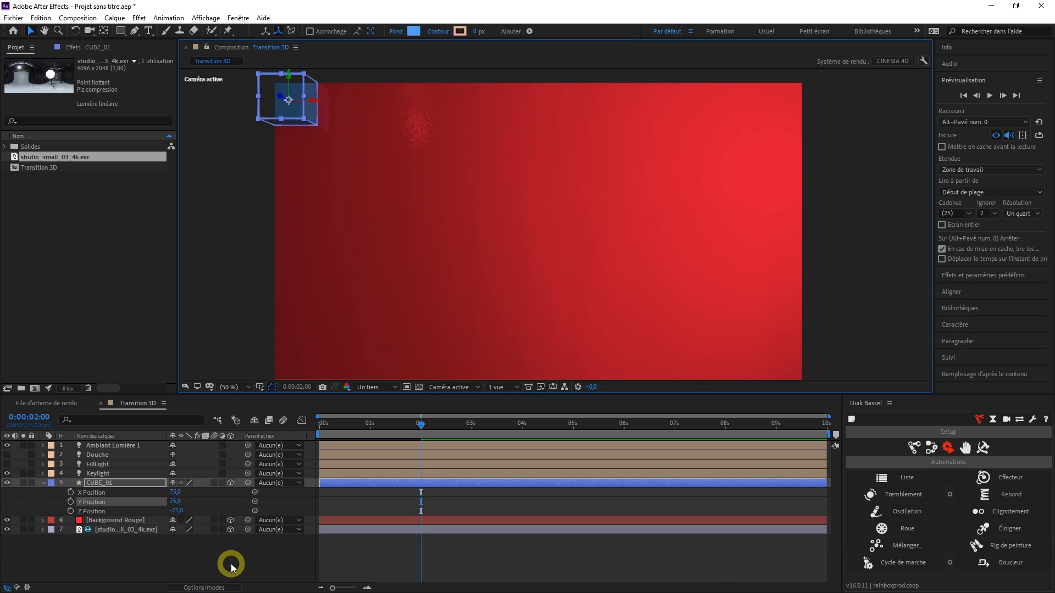
click(211, 563)
click(94, 483)
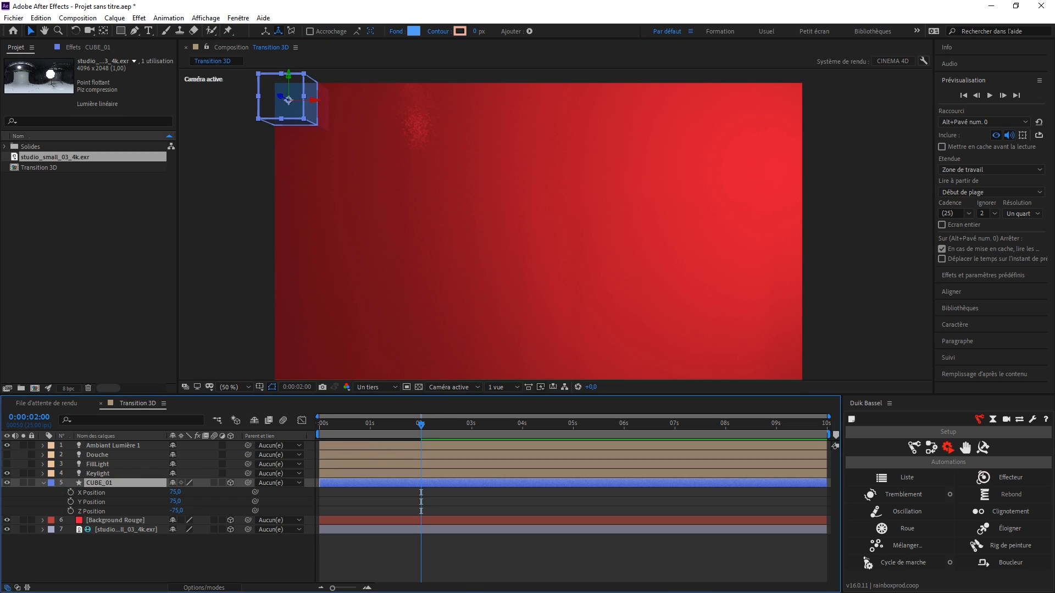
Step: Open the image Camera Type.jpg in Photos to examine the sketches of camera perspectives and 3D Iso
drag(1054, 352, 545, 184)
double_click(545, 184)
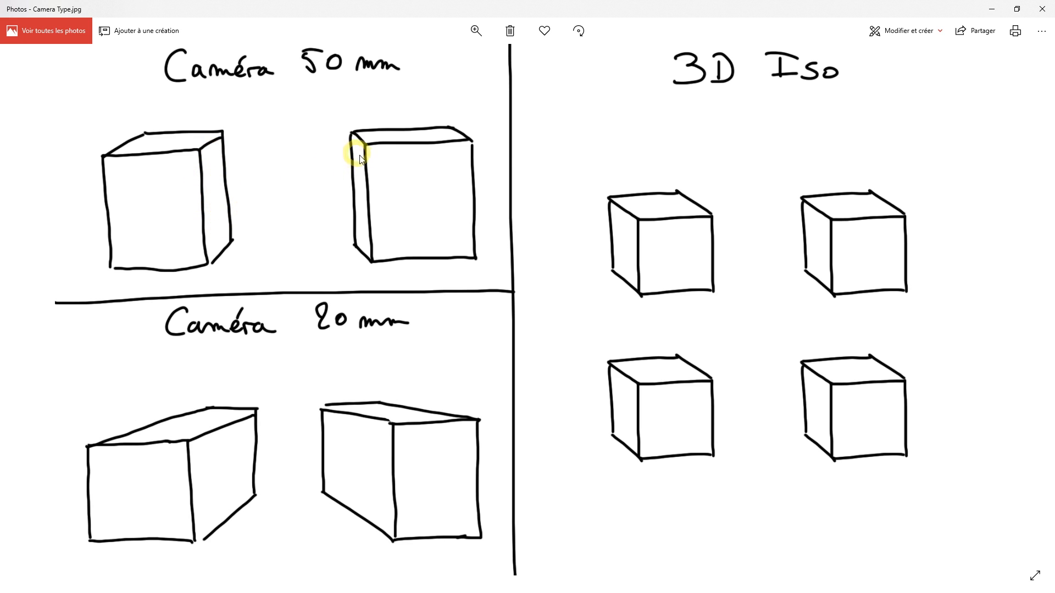
Step: Return to After Effects, duplicate CUBE_01 and move the copy along X to the composition's upper-right corner
click(991, 13)
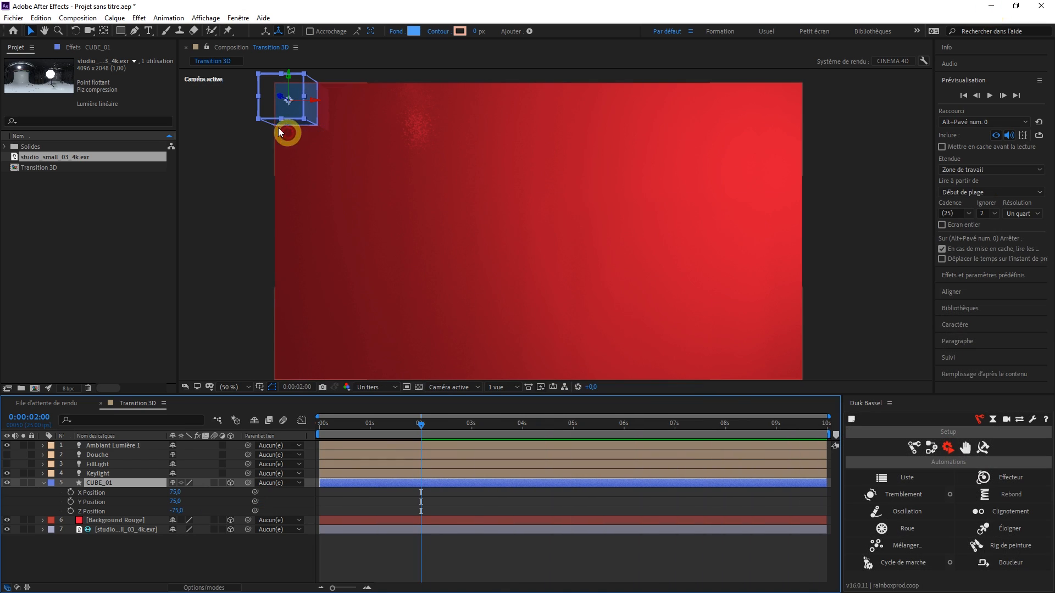
key(ctrl+d)
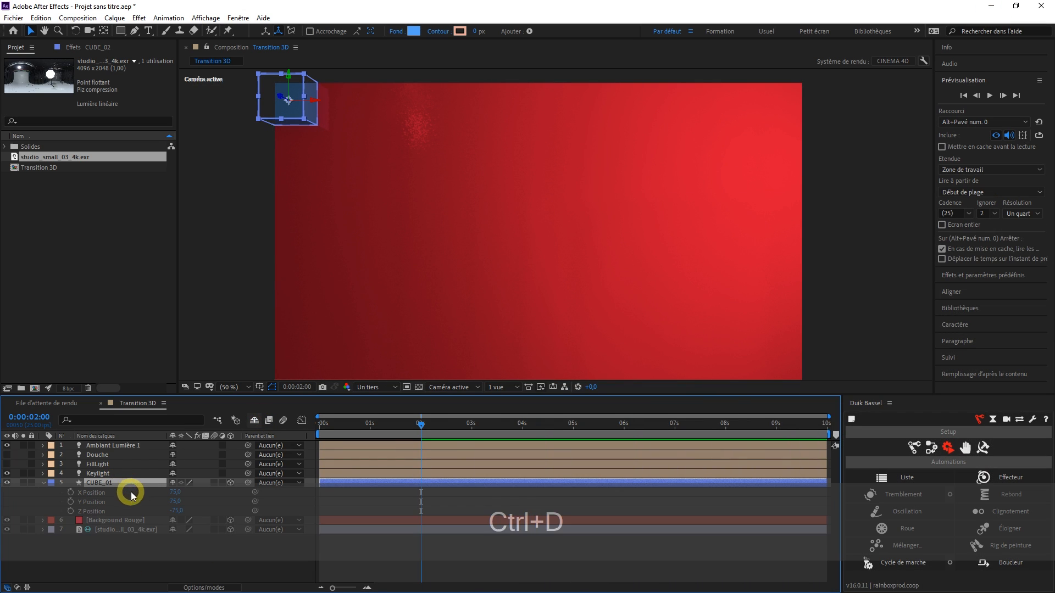
drag(316, 103, 776, 112)
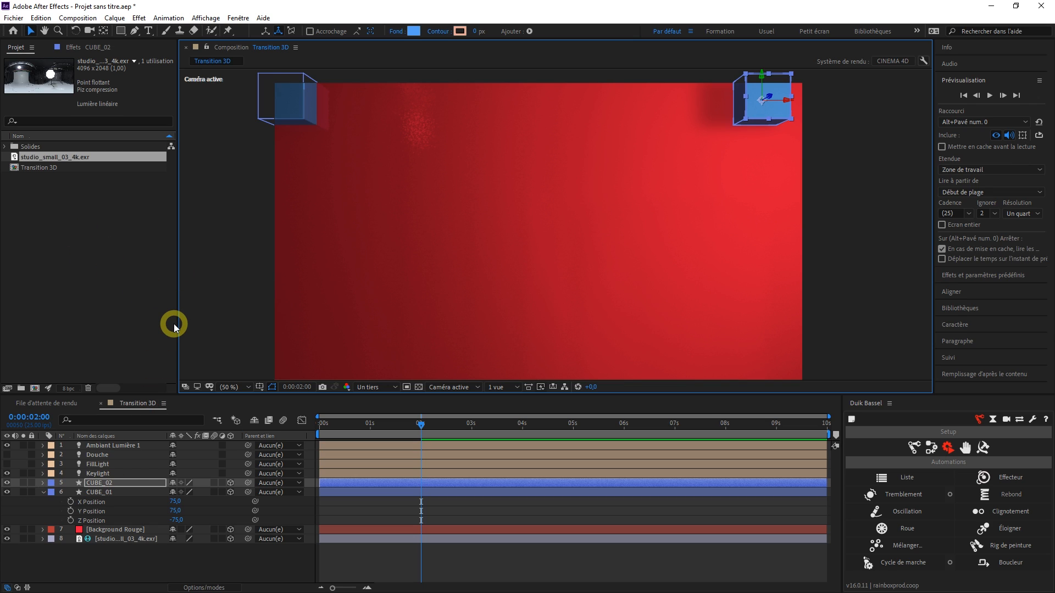
Step: Create a two-node camera with the 20 mm preset
key(ctrl+alt+shift+c)
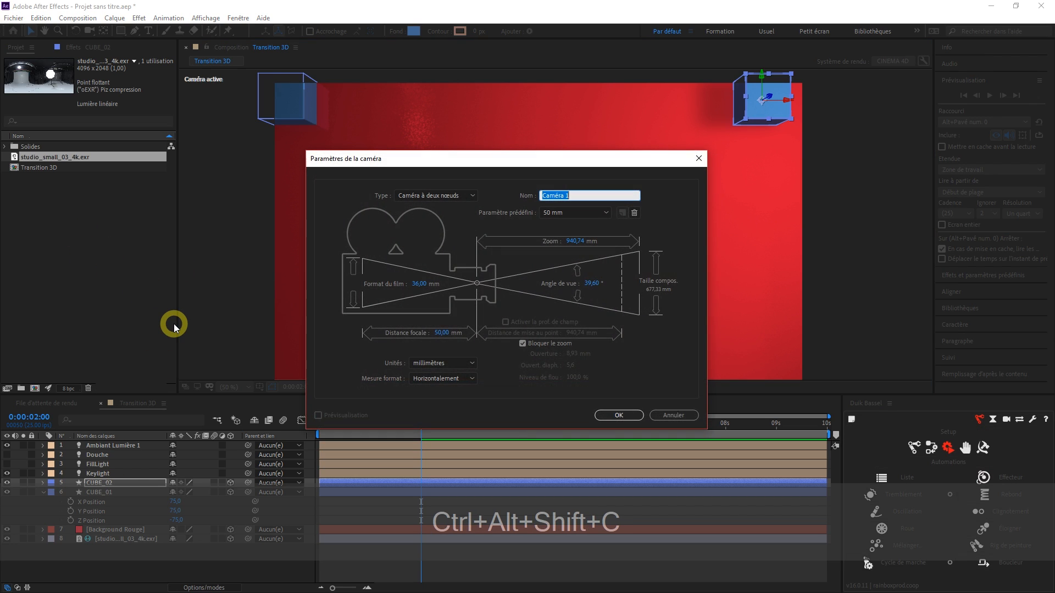
click(574, 213)
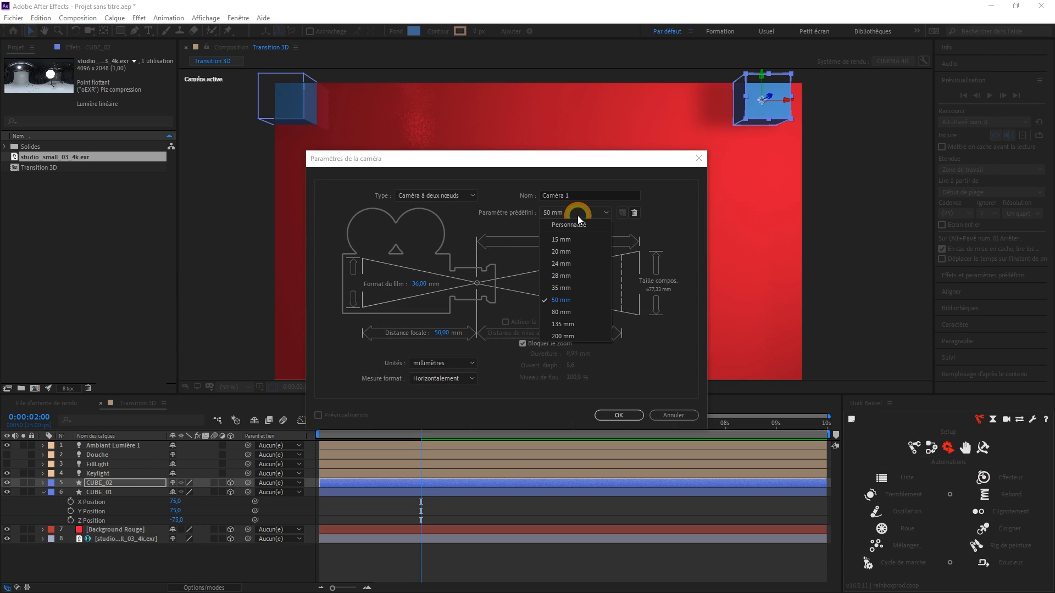
click(572, 250)
click(627, 417)
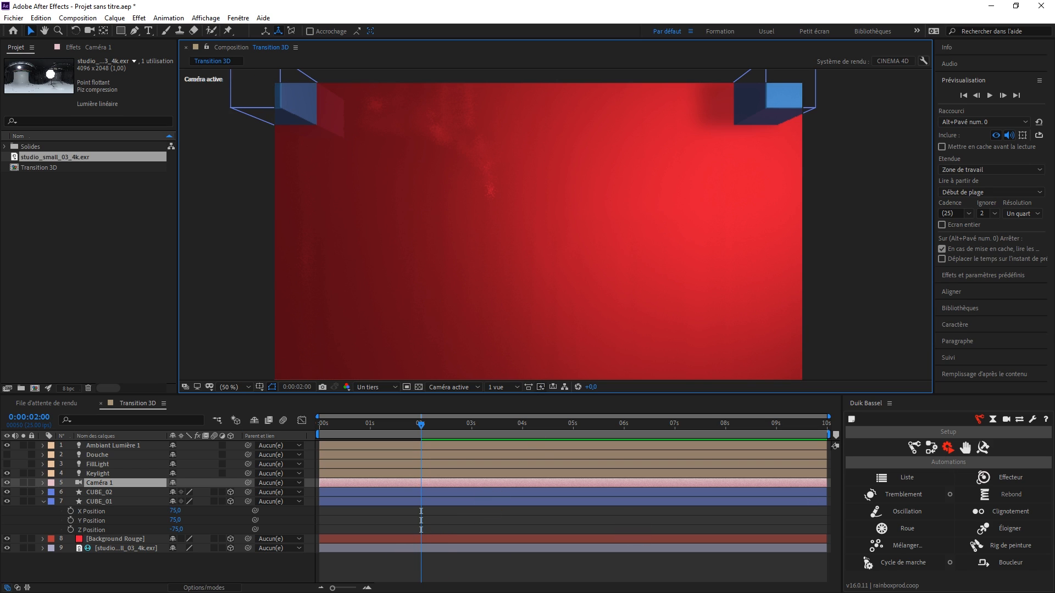
Step: Review the perspective sketches in Camera Type.jpg, then return to After Effects and hide Caméra 1
key(alt+Tab)
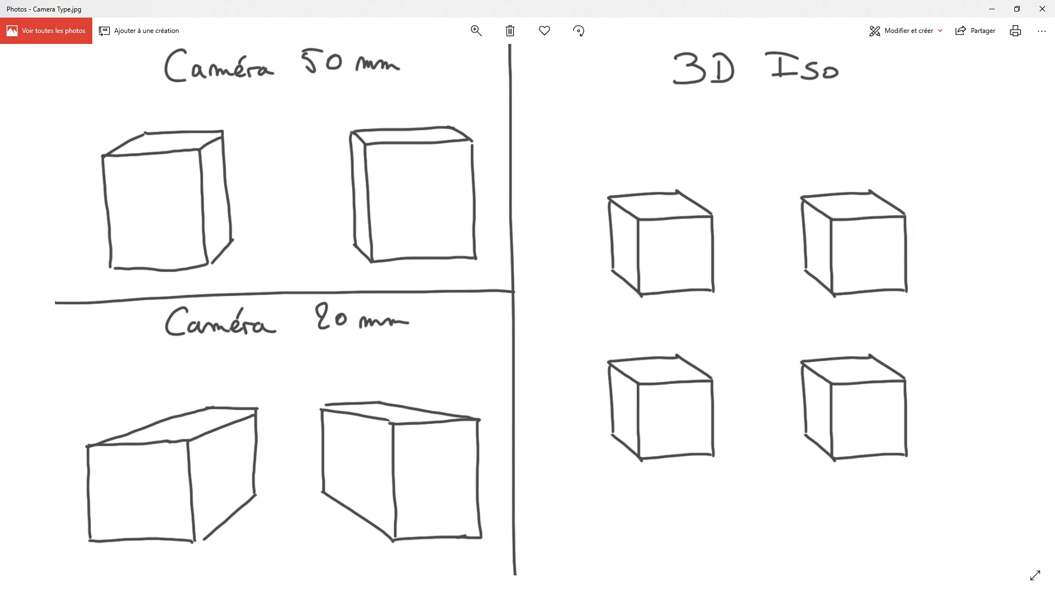
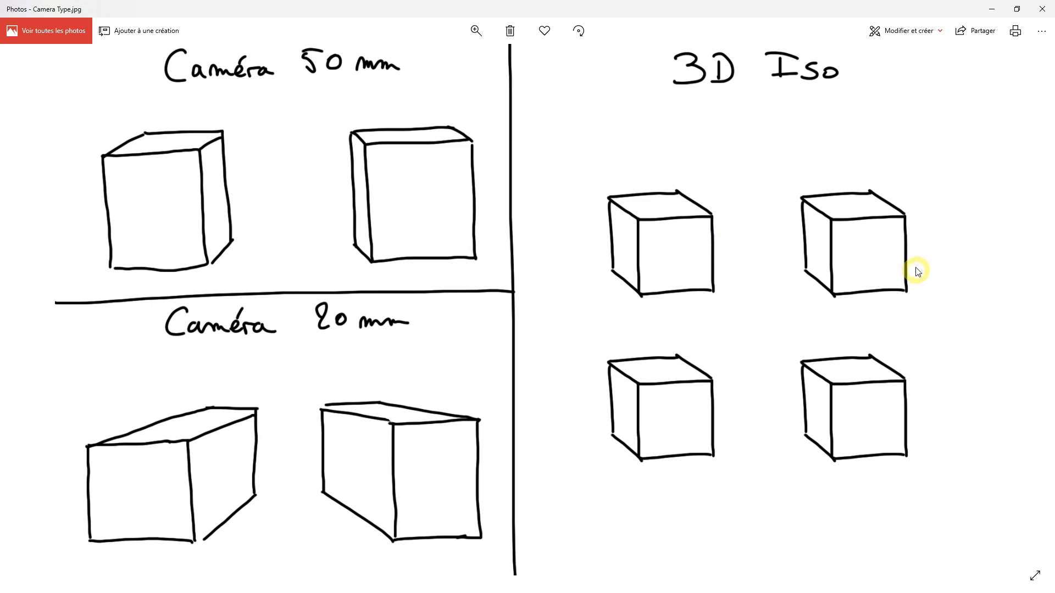
click(991, 9)
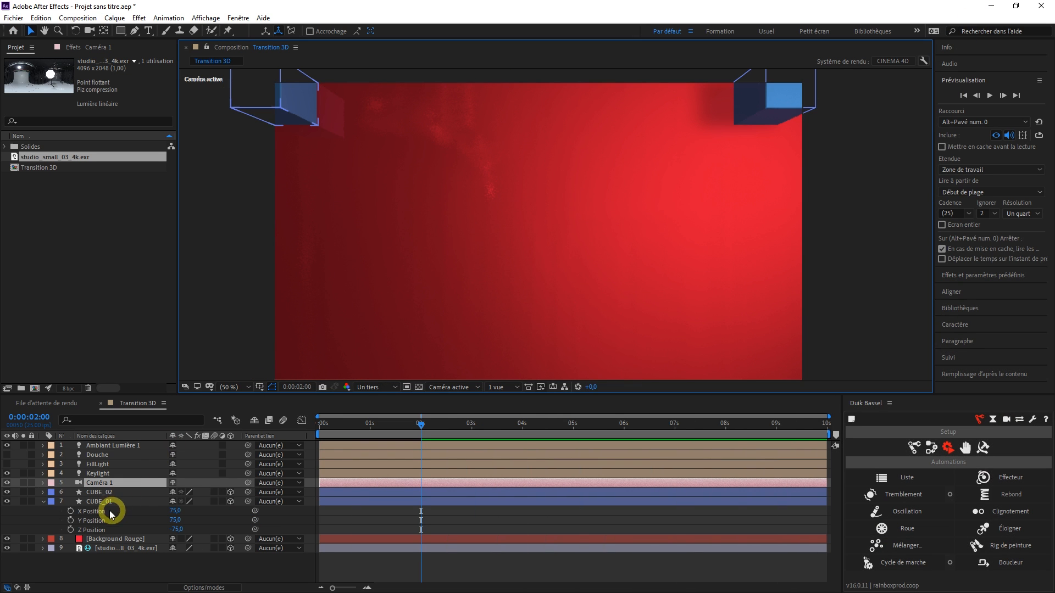
click(108, 491)
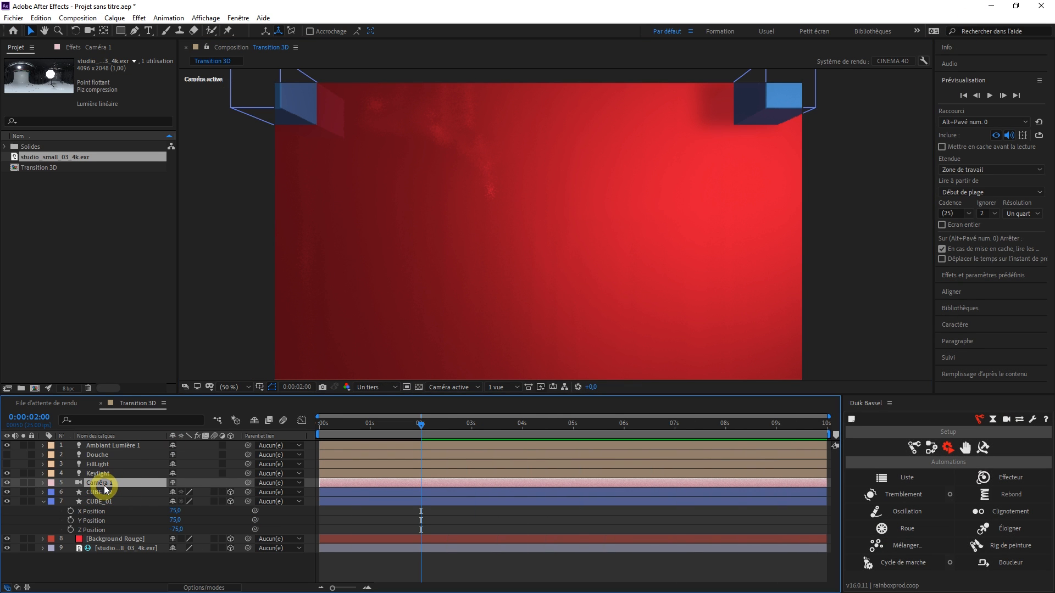
click(8, 483)
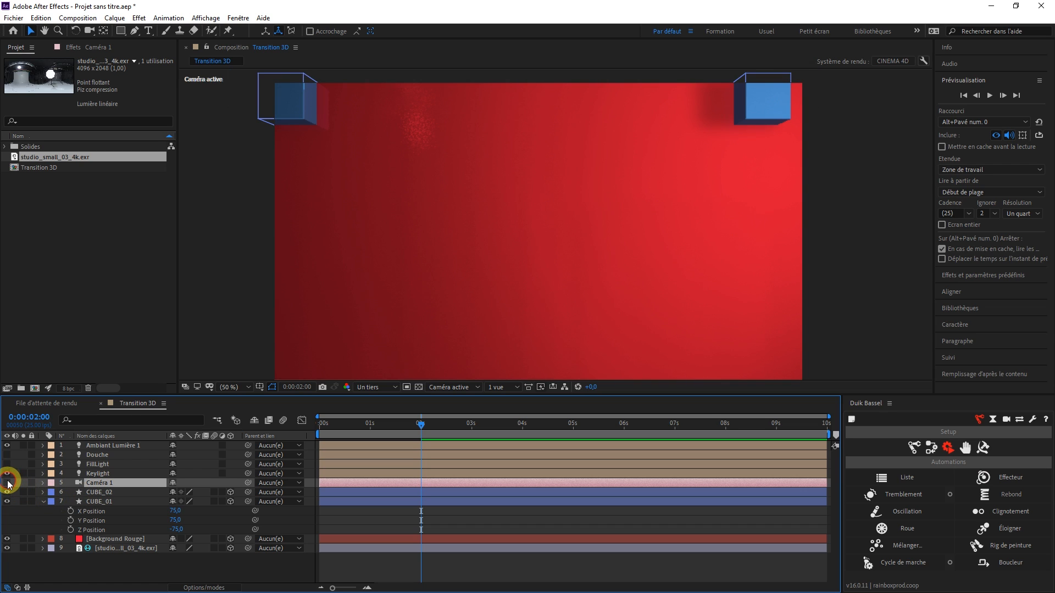
Step: Try a second camera with an 800 mm focal length, then delete it
key(ctrl+alt+shift+c)
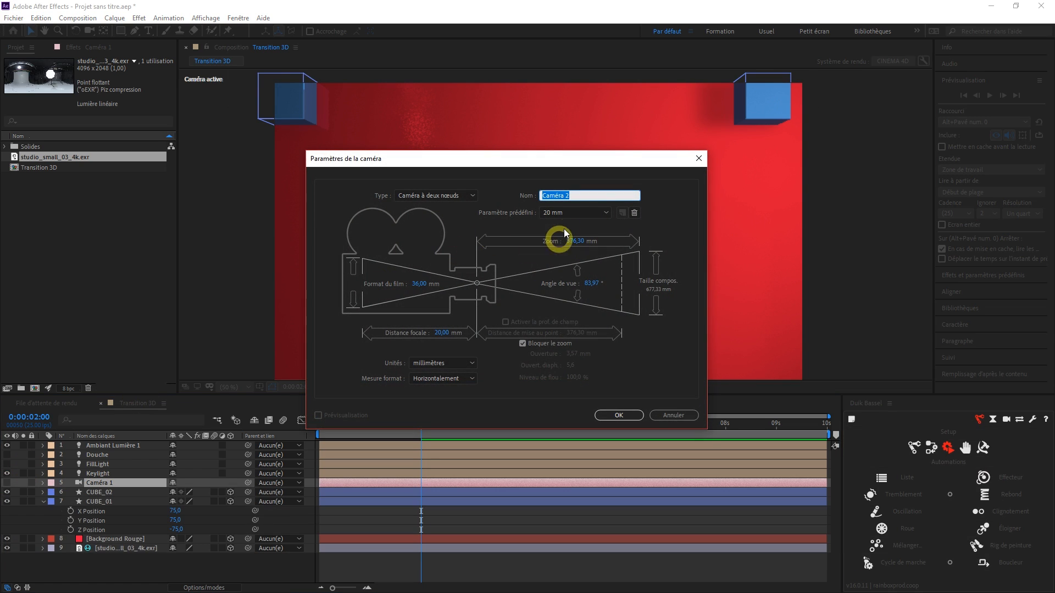
click(577, 214)
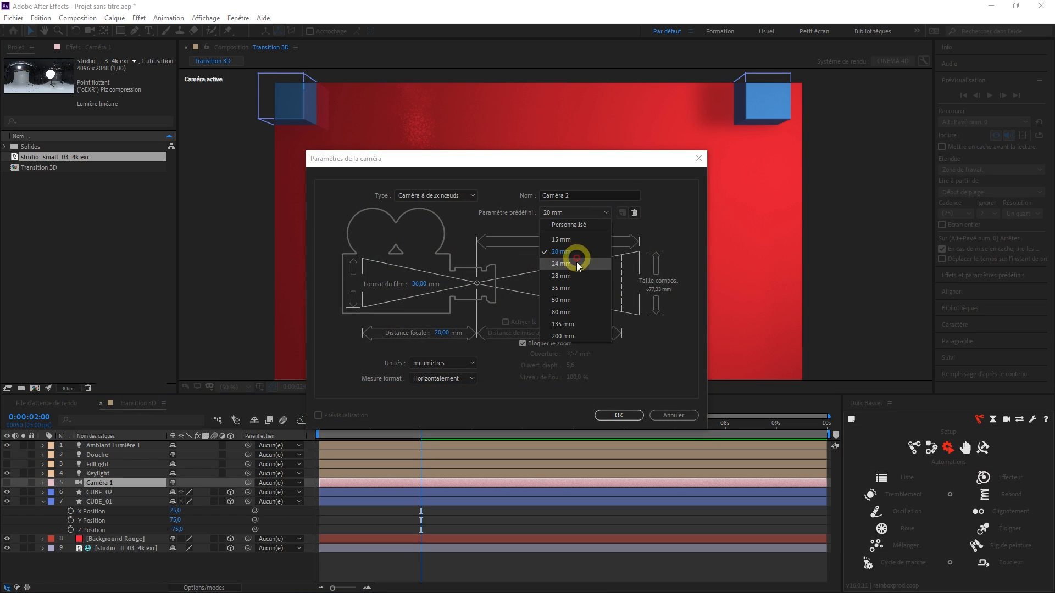
click(564, 336)
click(447, 332)
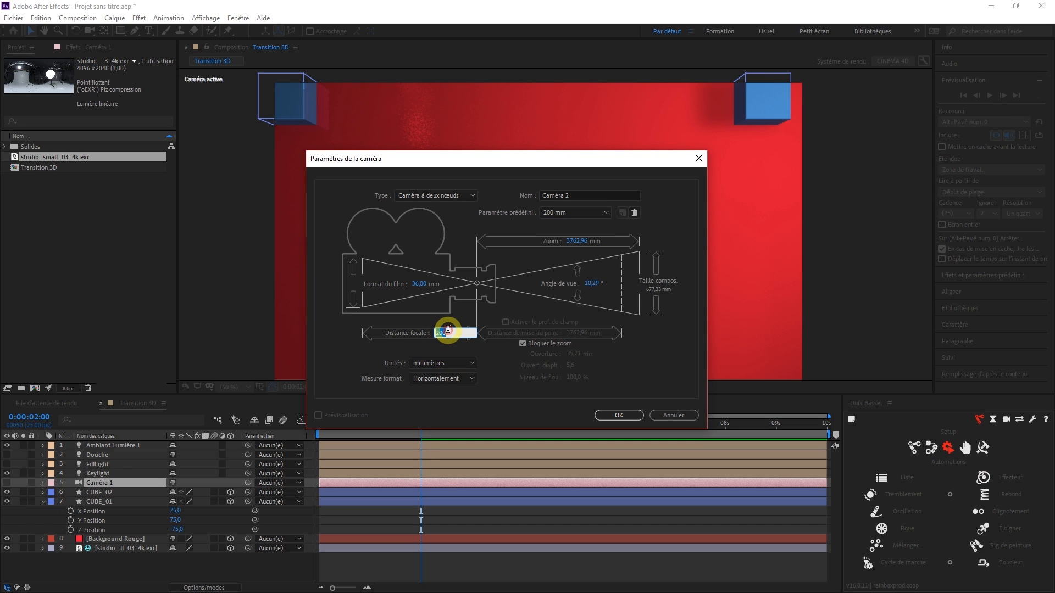
text(800)
click(620, 415)
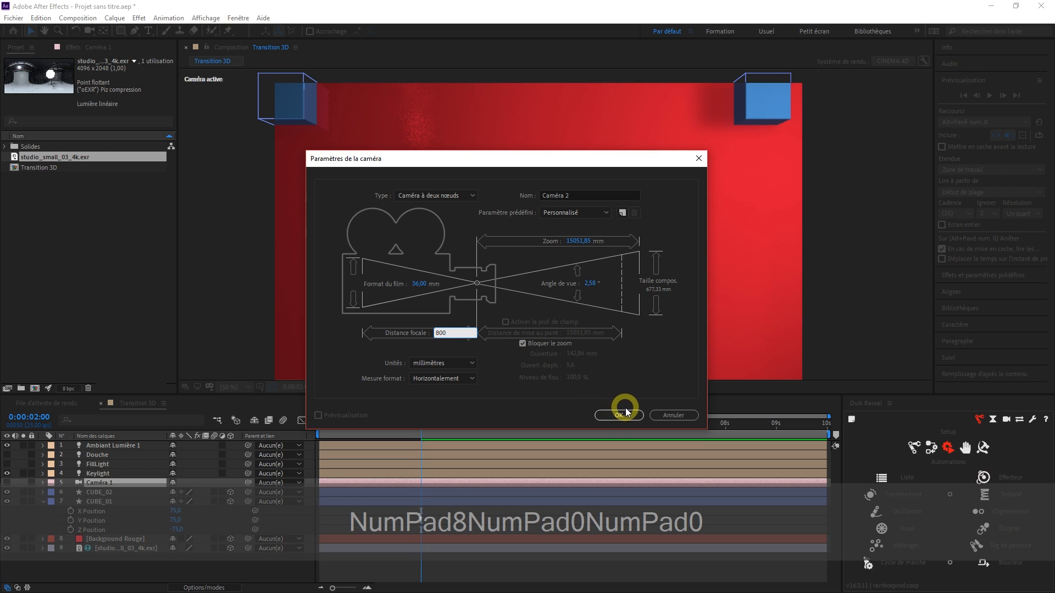
click(472, 287)
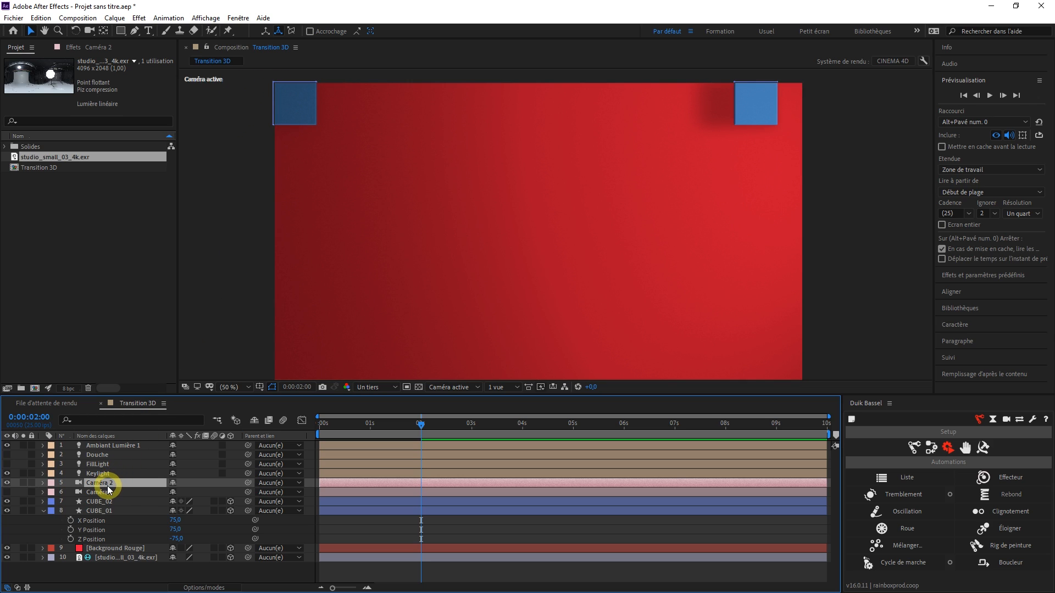
key(Delete)
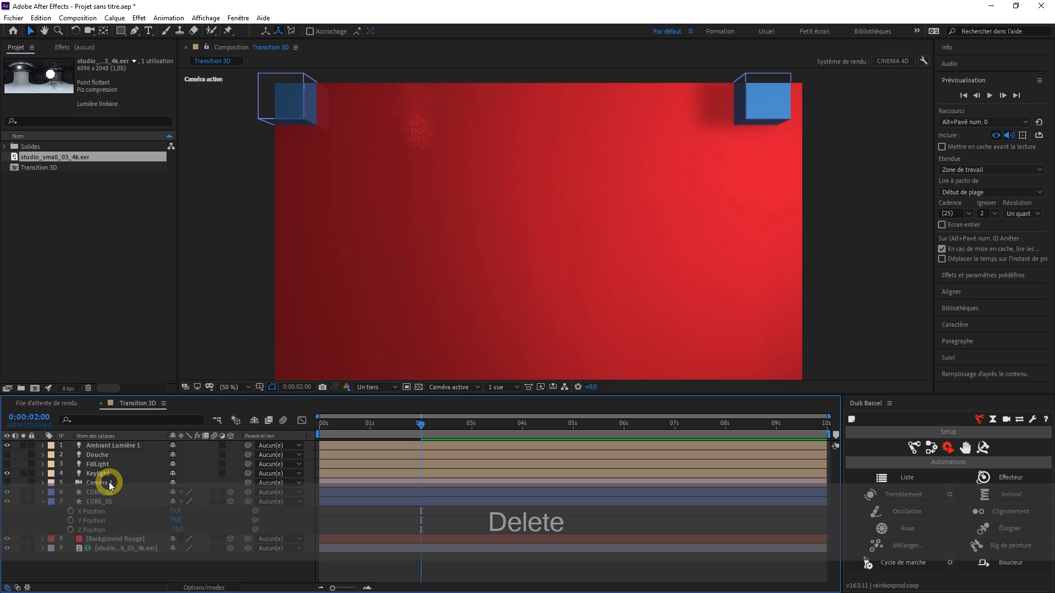
Step: Create a camera with a 1500 mm focal length and place its layer between Keylight and Caméra 1
key(ctrl+alt+shift+c)
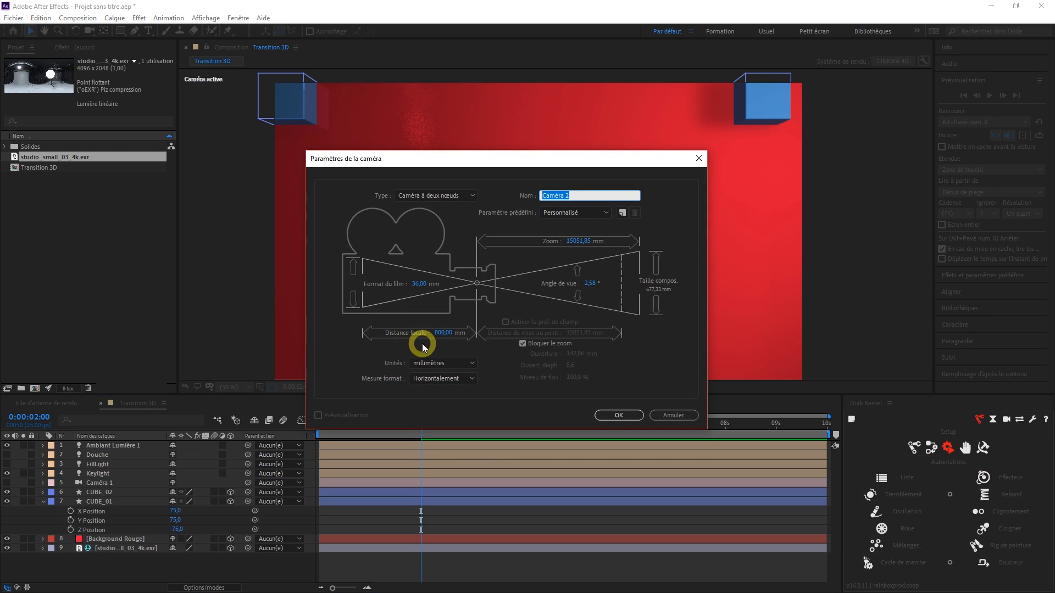
click(443, 335)
text(1500)
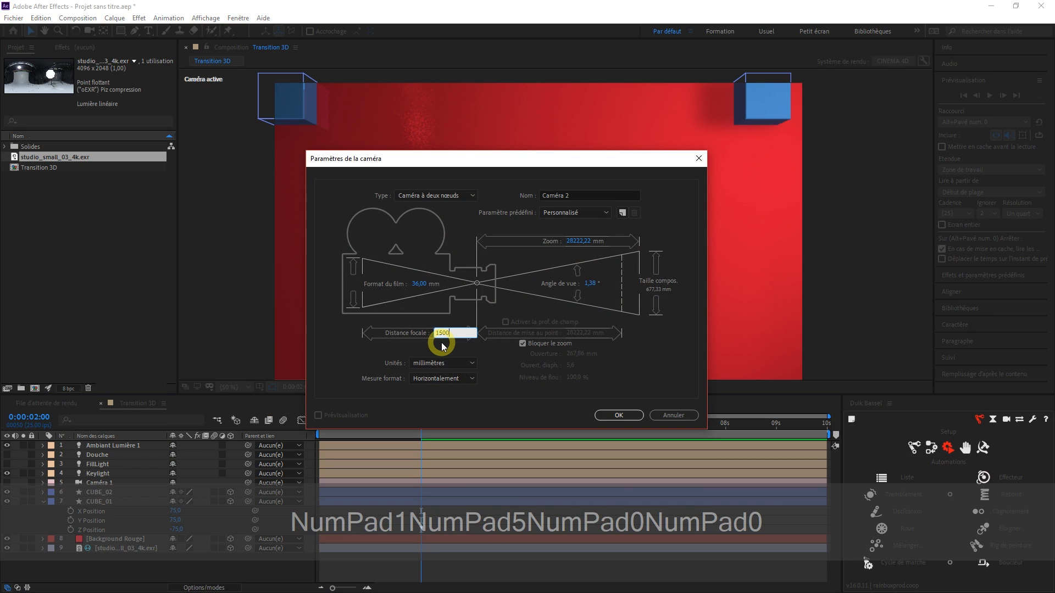
click(624, 415)
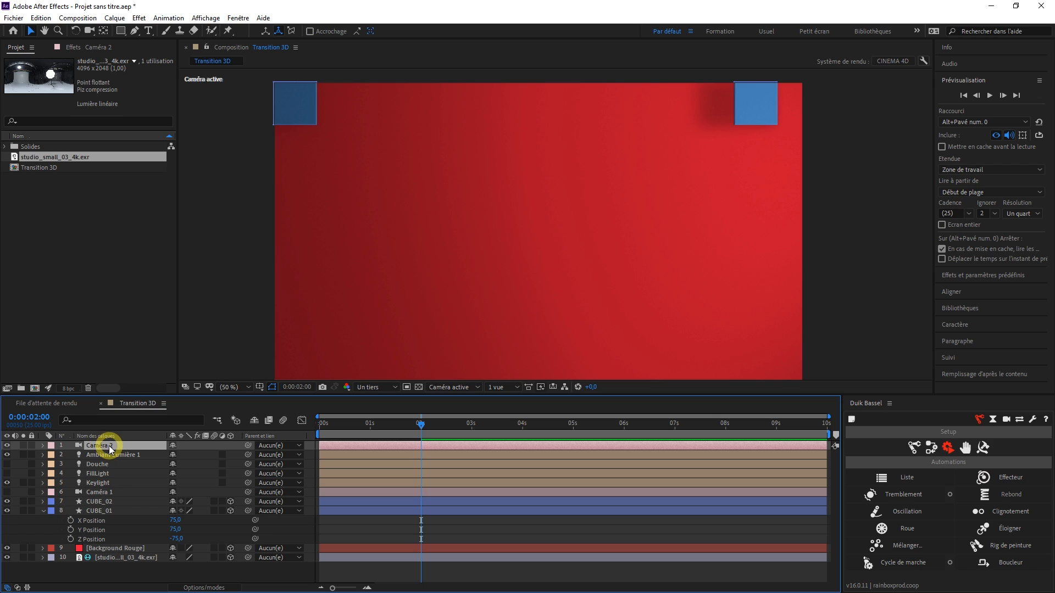
drag(97, 446, 104, 490)
Step: Rename Caméra 1 to 20mm and hide both that camera and Caméra 2
click(7, 484)
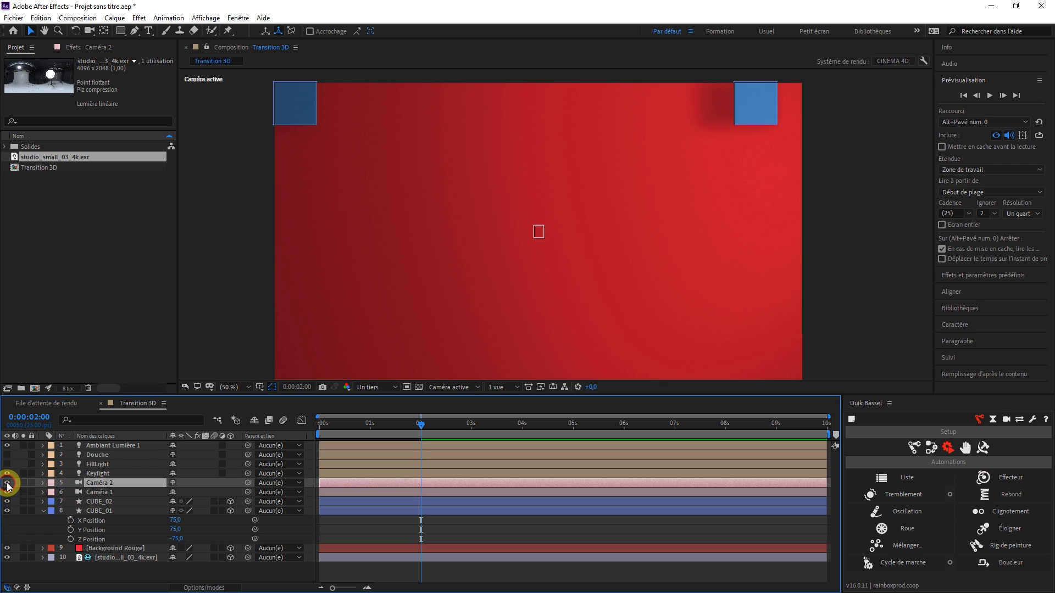
click(98, 494)
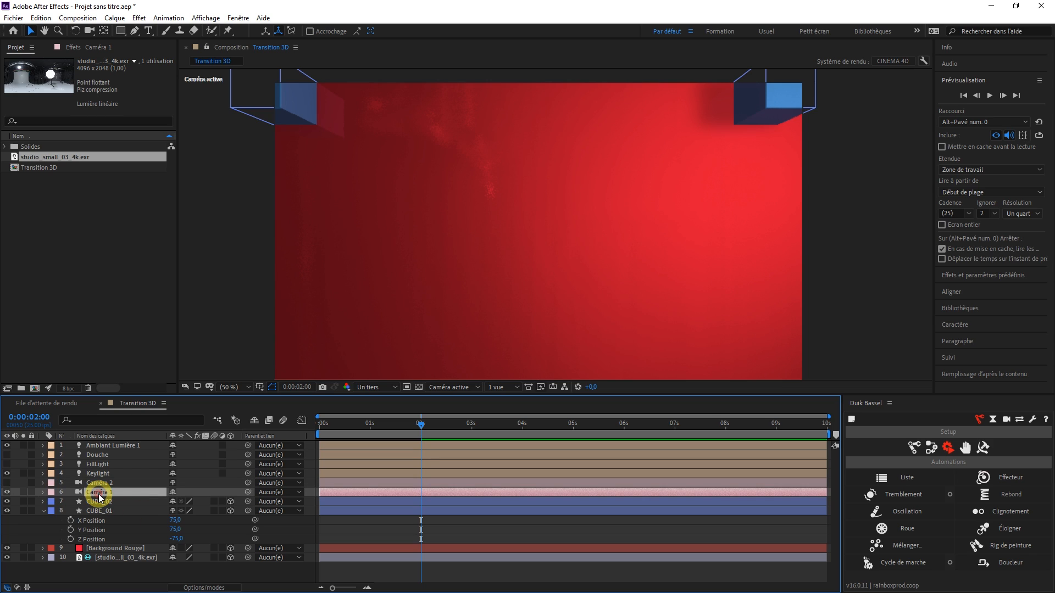
key(Return)
text(20mm)
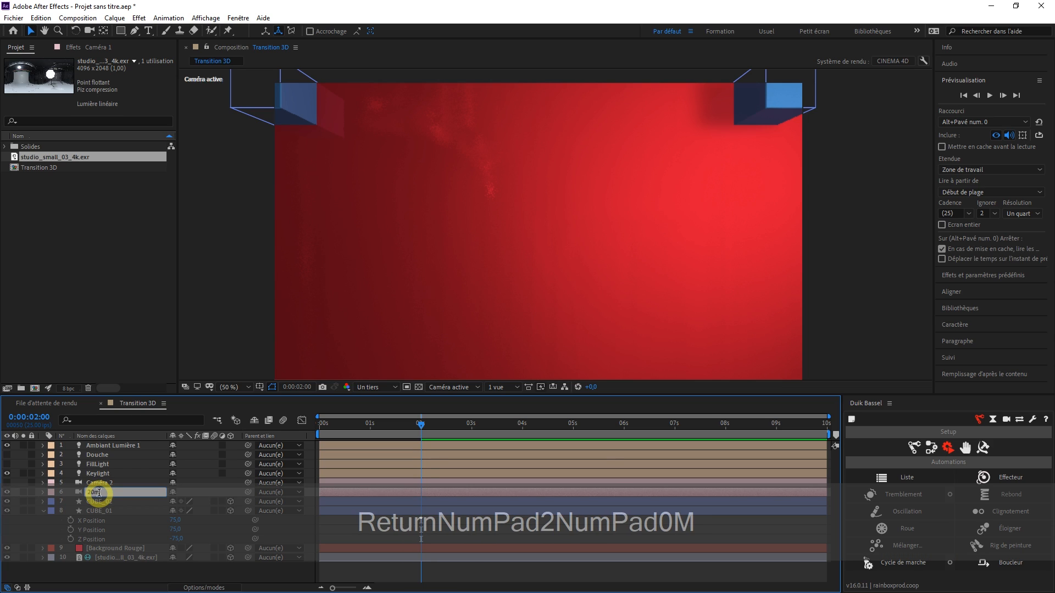
click(84, 485)
click(7, 492)
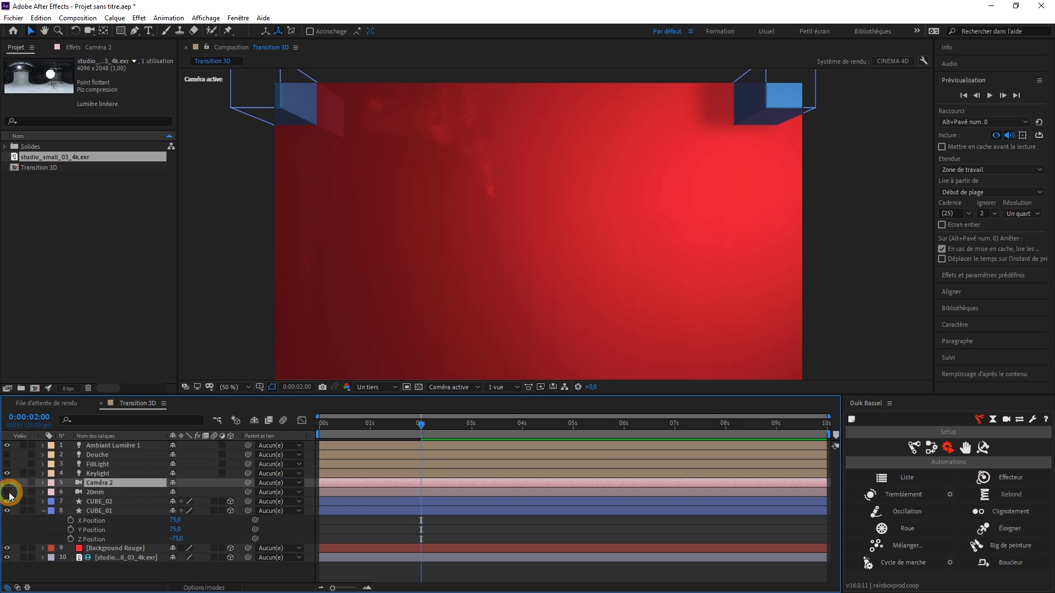
Step: Create a third two-node camera with the 50 mm preset
key(ctrl+alt+shift+c)
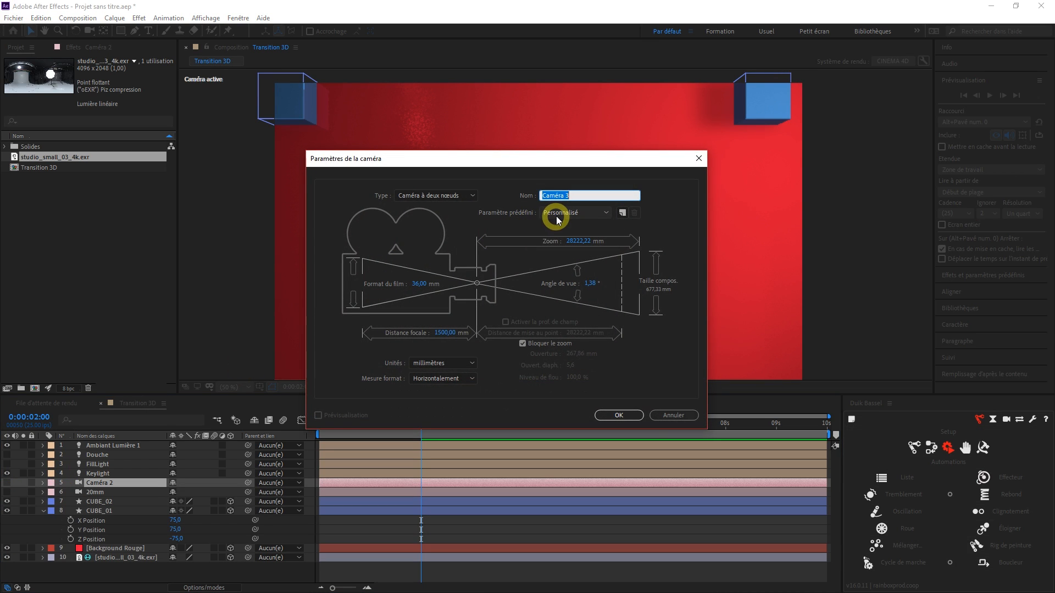
click(557, 214)
click(565, 300)
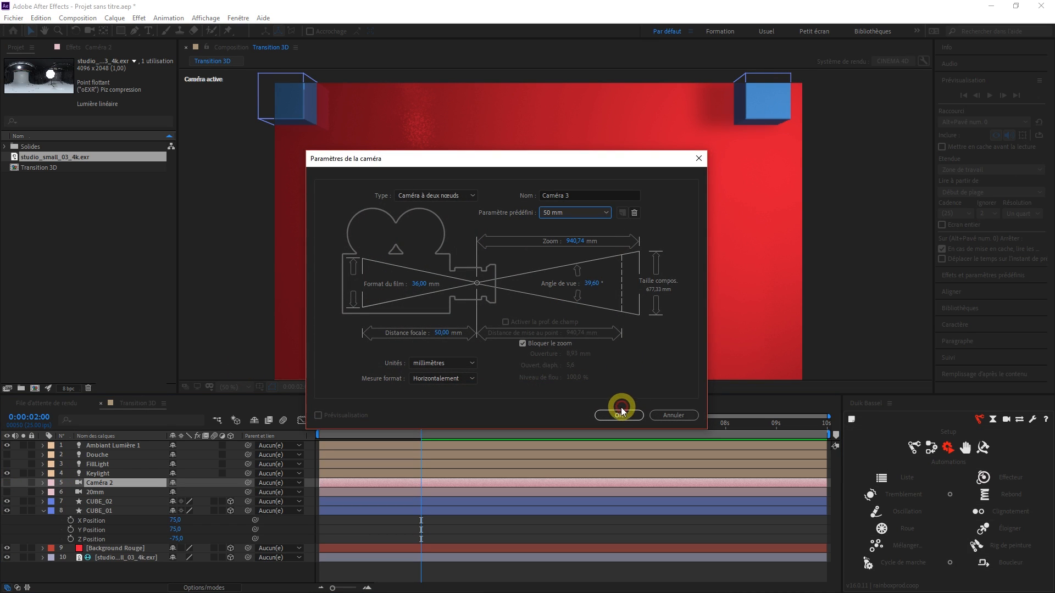
click(619, 415)
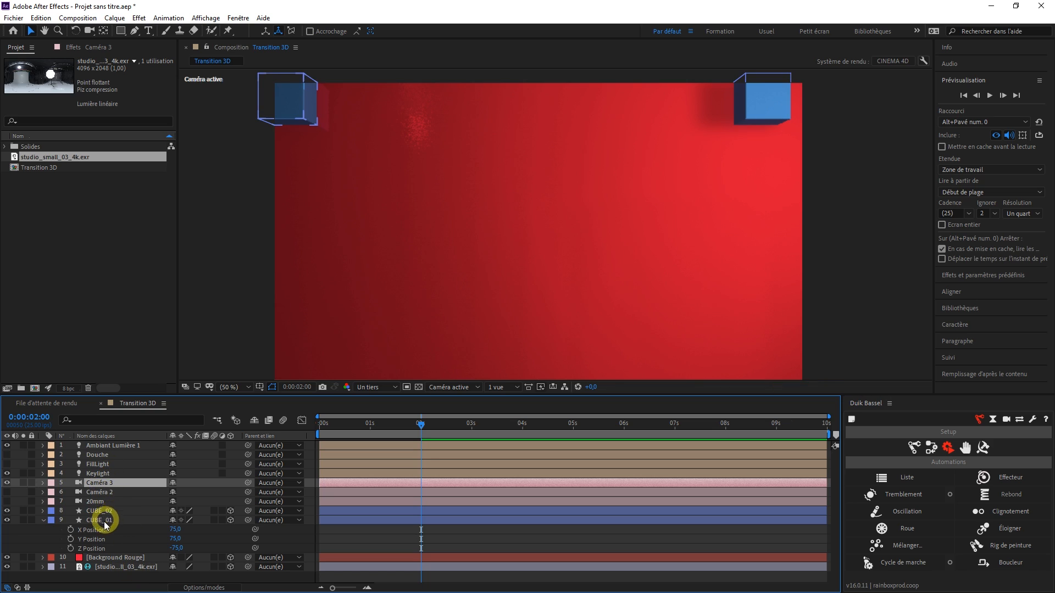
Step: Delete CUBE_02 and make a fresh duplicate of CUBE_01
click(99, 511)
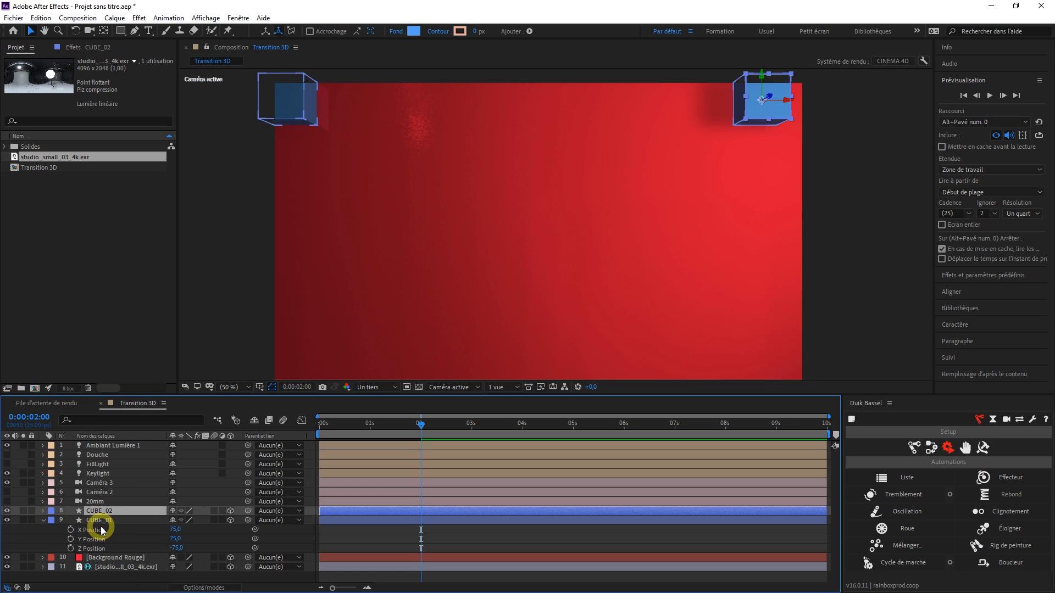
key(Delete)
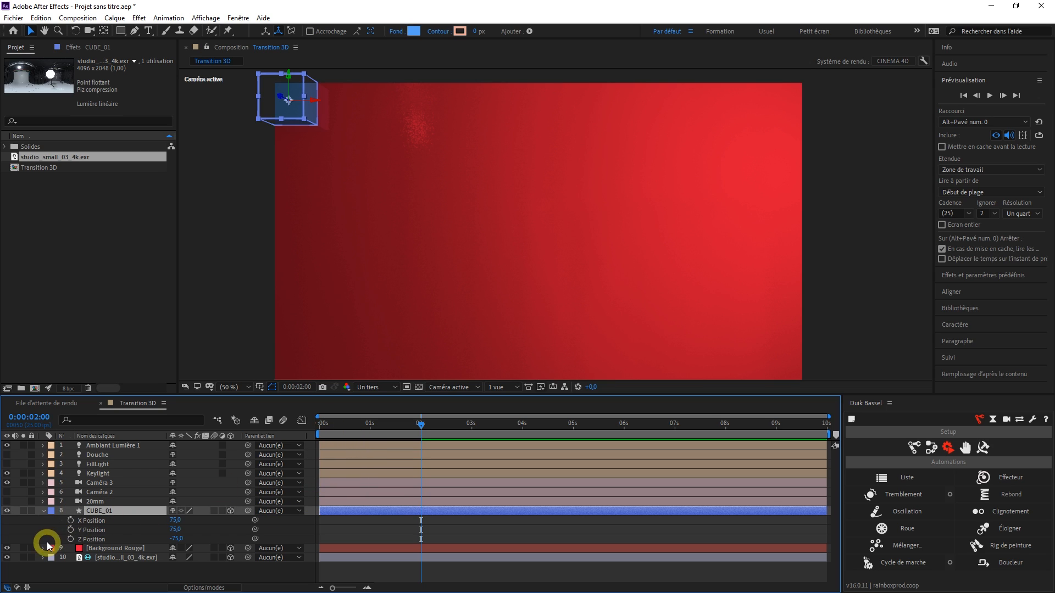
click(297, 106)
key(ctrl+d)
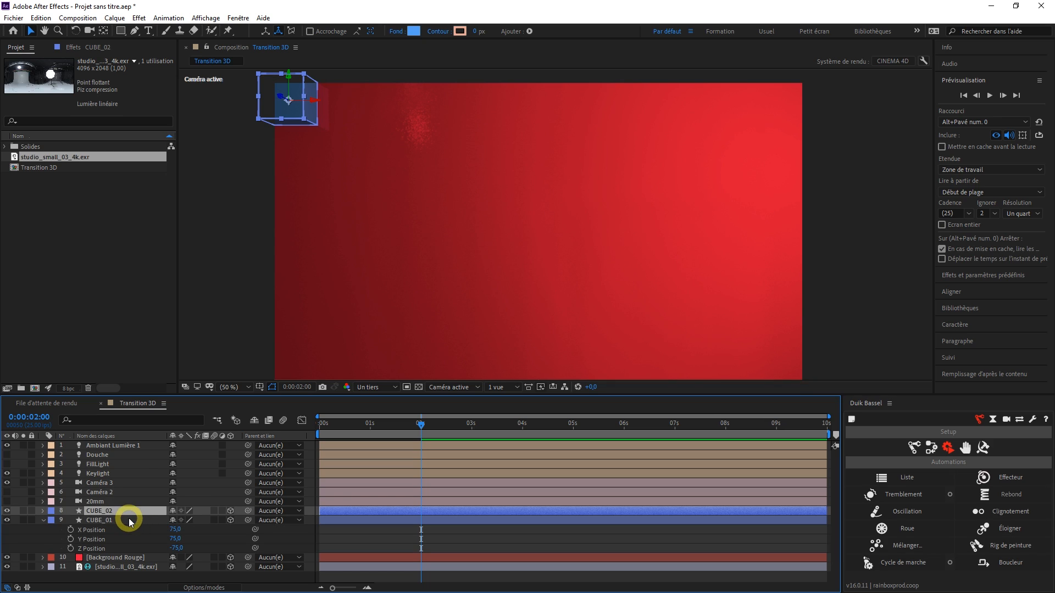
Step: Reveal the position values of CUBE_02 and add 150 to its X Position, making it 225
key(p)
click(177, 520)
key(Right)
text(1)
key(BackSpace)
text(+150)
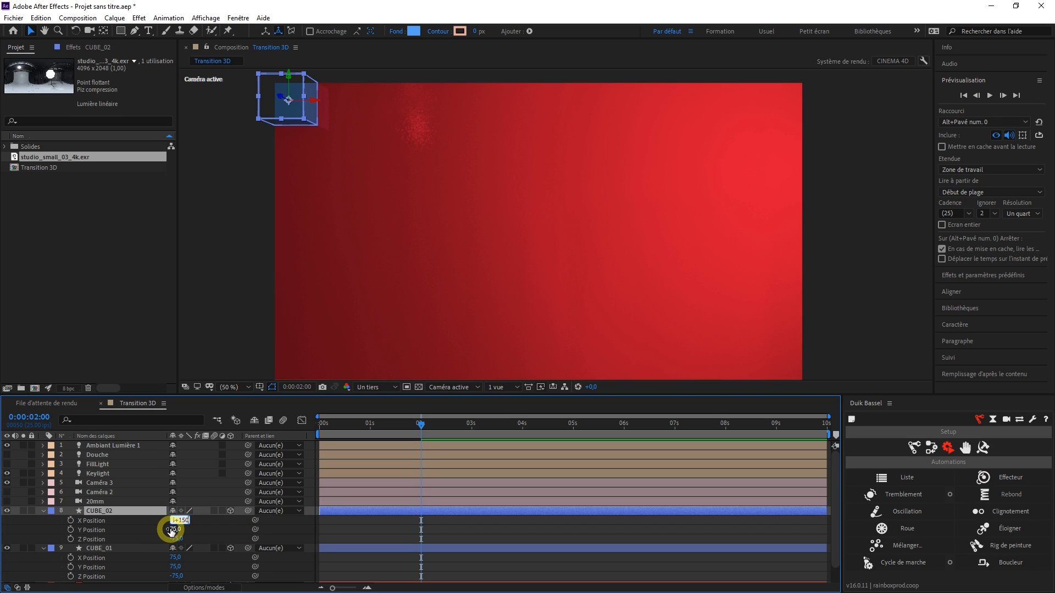
click(207, 531)
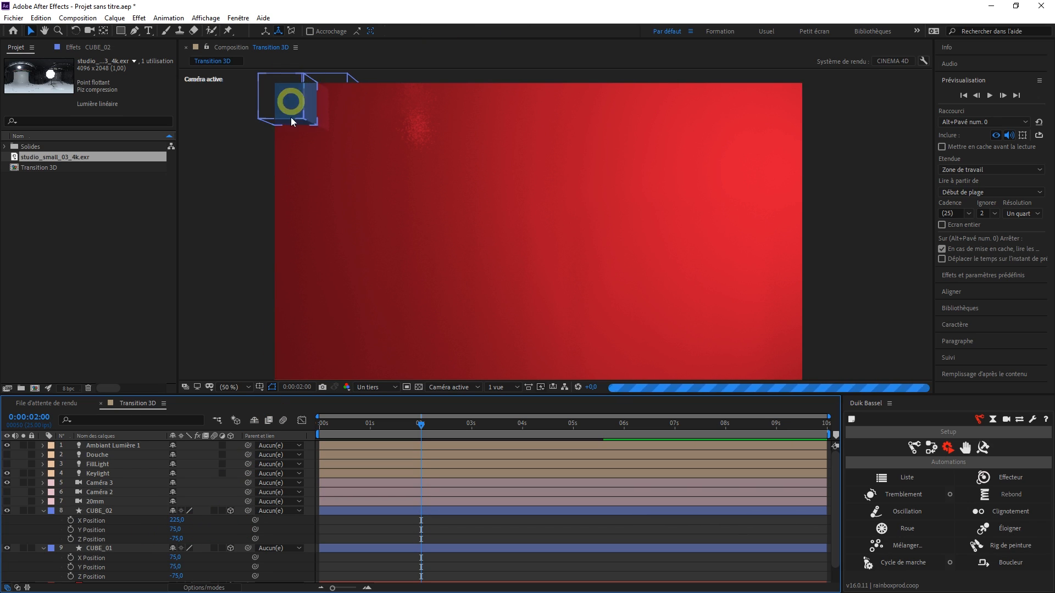
Step: Collapse the properties of CUBE_02 and duplicate CUBE_01 and CUBE_02 together
click(99, 515)
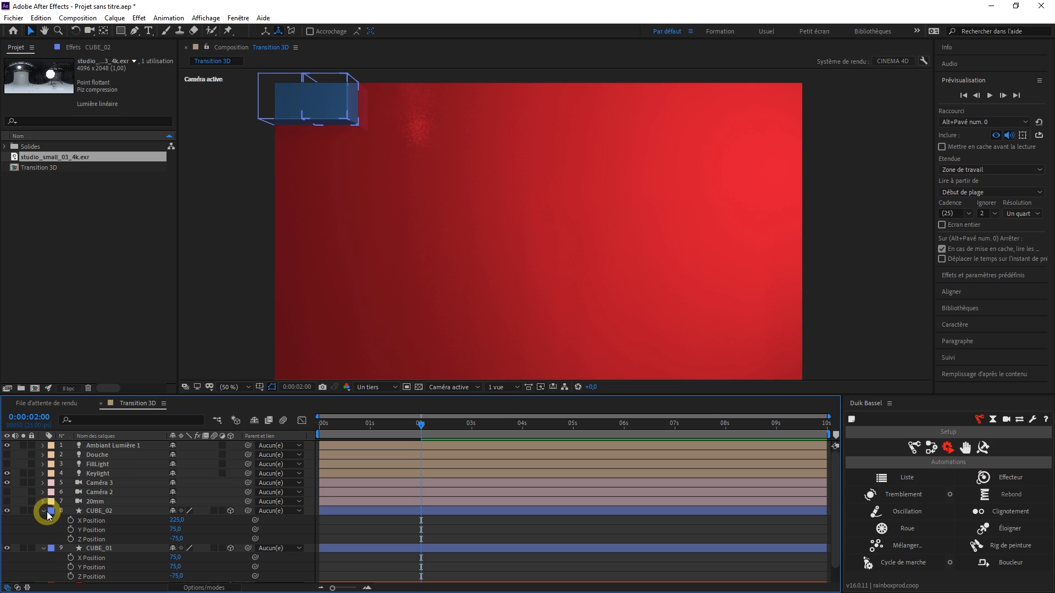
click(43, 511)
click(95, 511)
shift+click(99, 521)
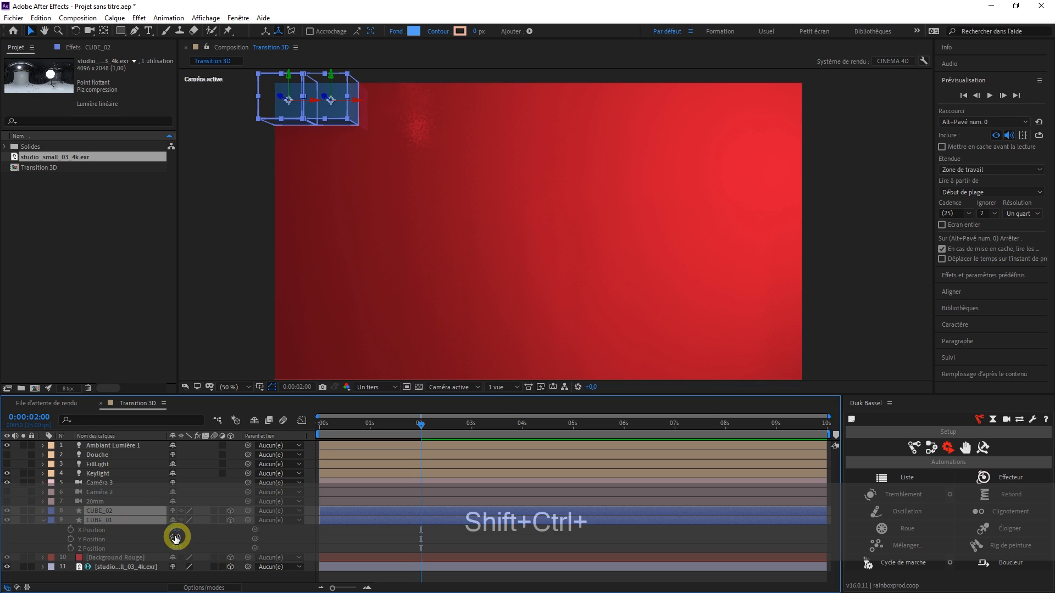
key(ctrl+d)
drag(111, 529, 114, 517)
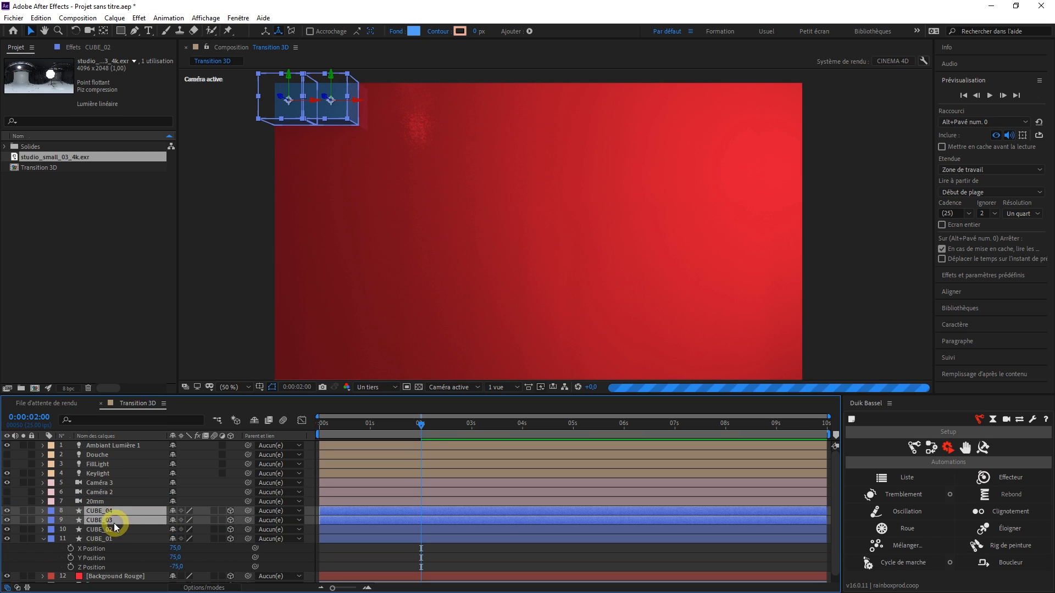
Step: Parent CUBE_04 to CUBE_03 and add 300 to the X Position of CUBE_03, making it 375
ctrl+click(244, 523)
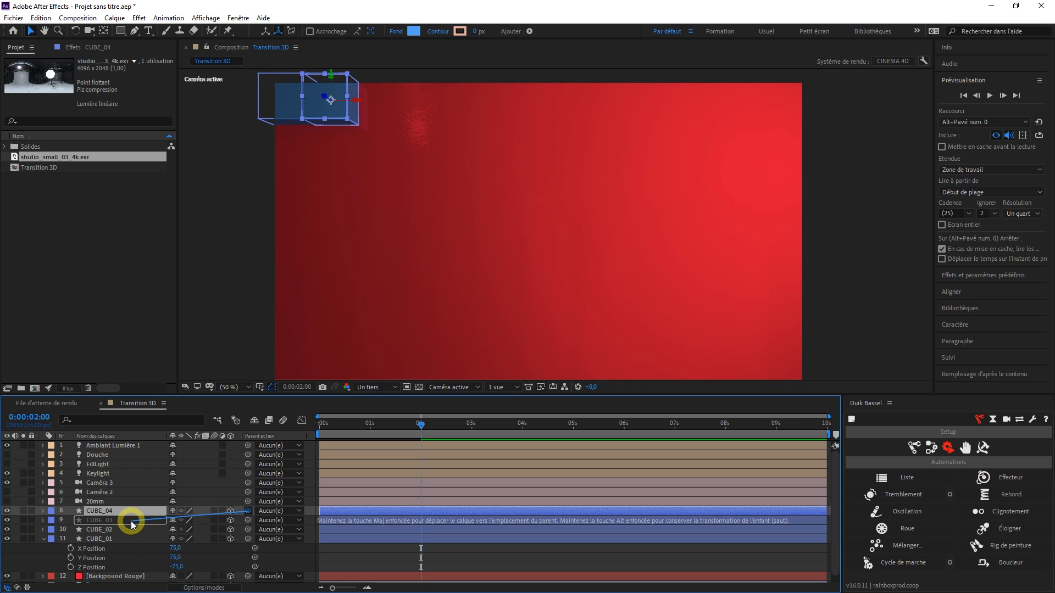
drag(132, 525, 133, 523)
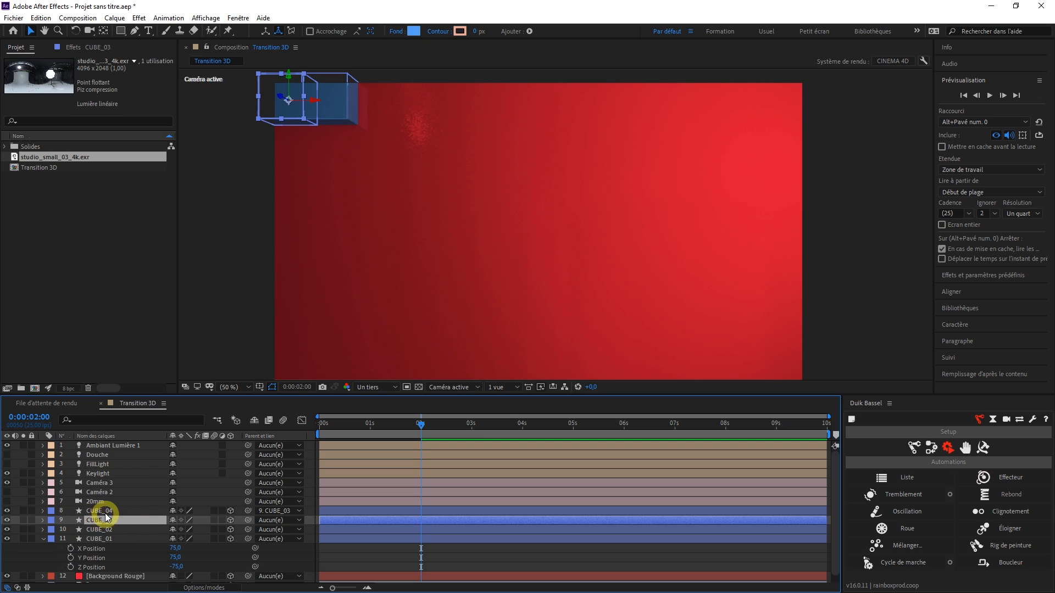
key(p)
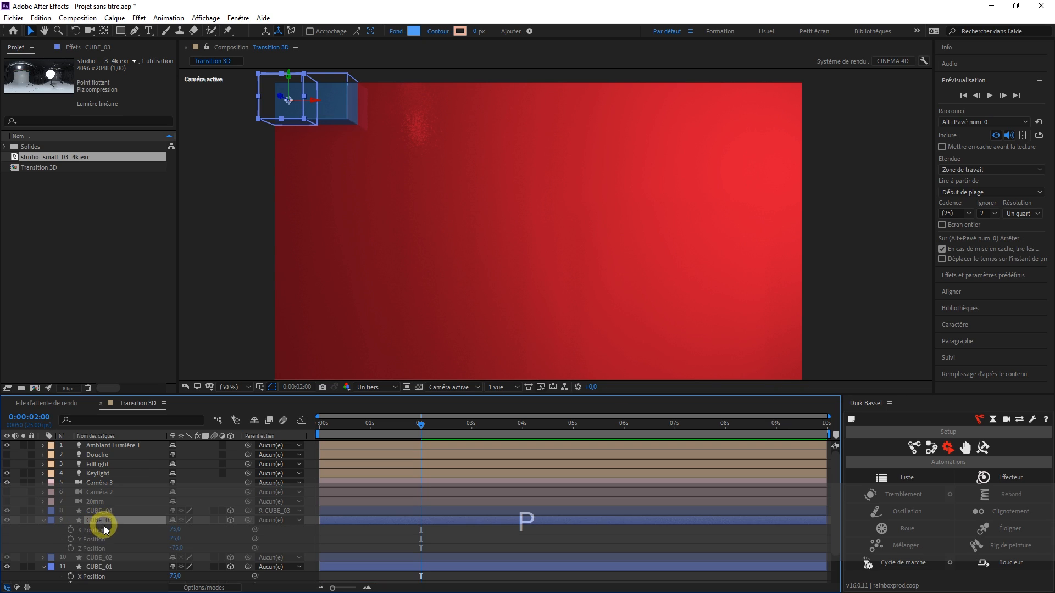
scroll(126, 541, down, 1)
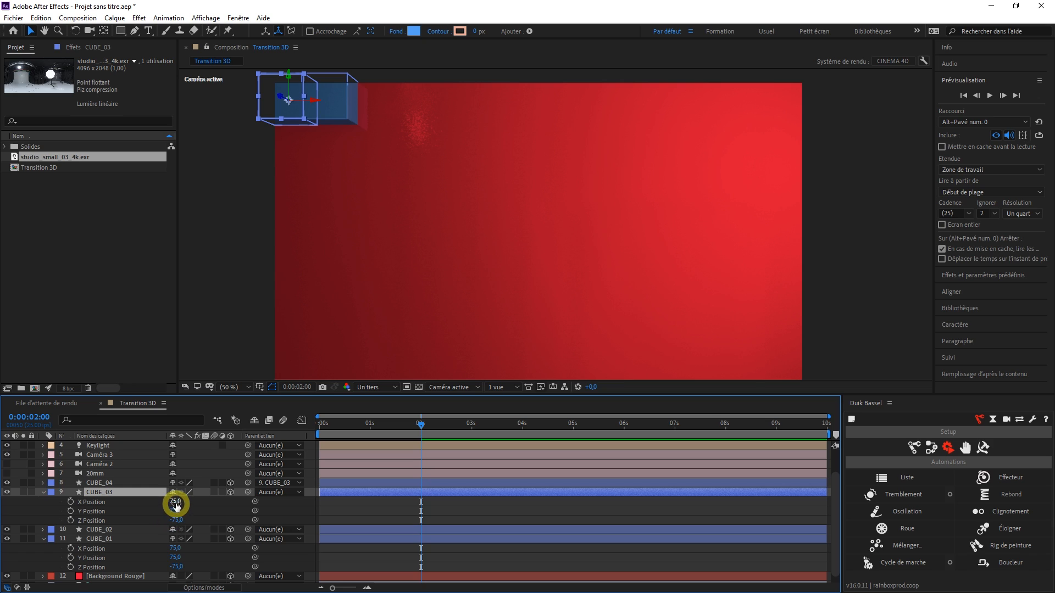
key(Right)
text(+300)
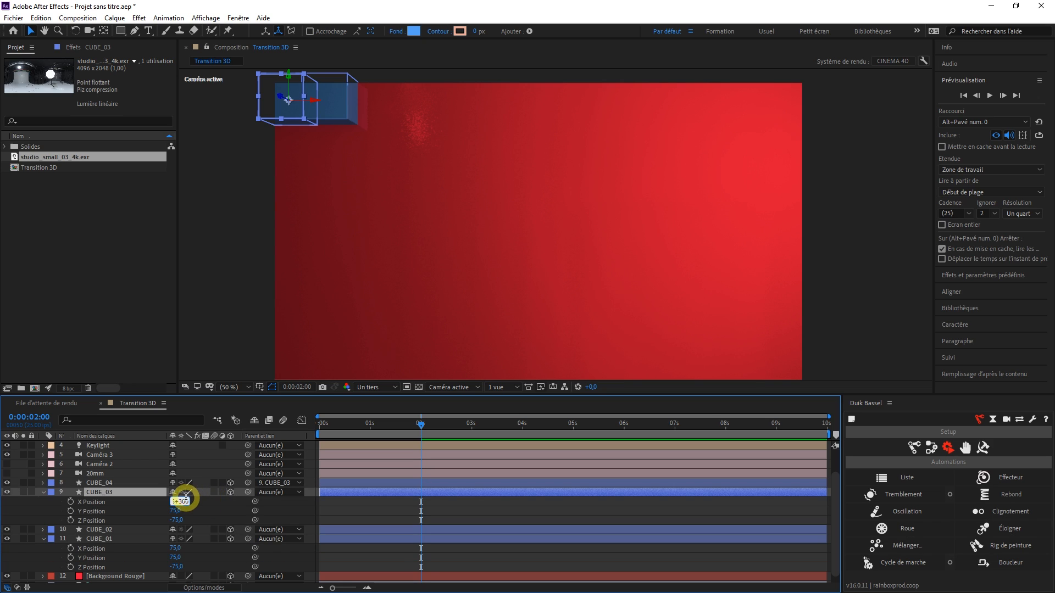
click(208, 498)
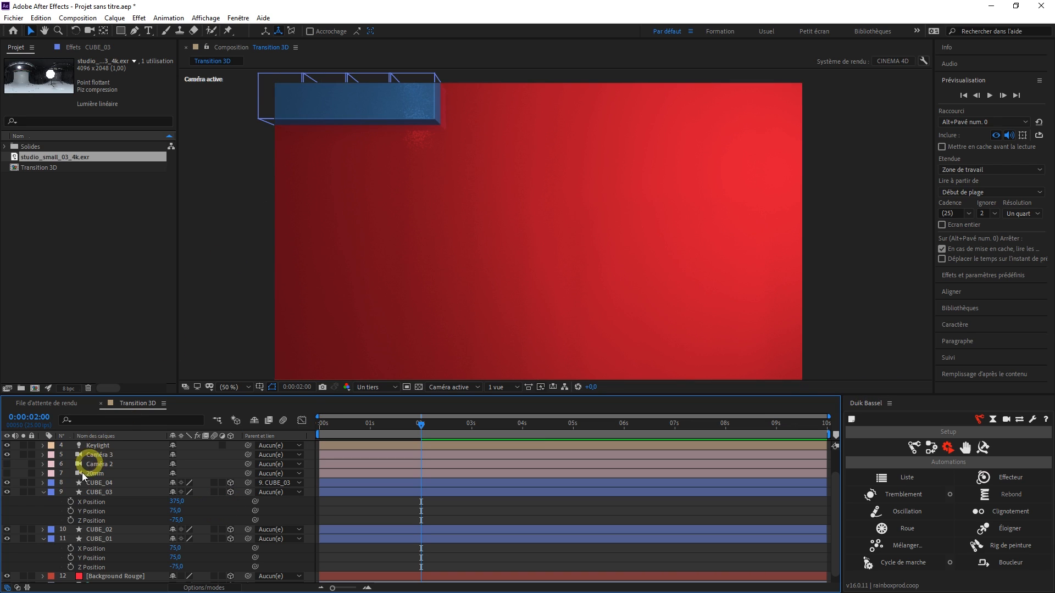
Step: Collapse the properties of CUBE_03 and remove the parent from CUBE_04
click(43, 492)
click(93, 503)
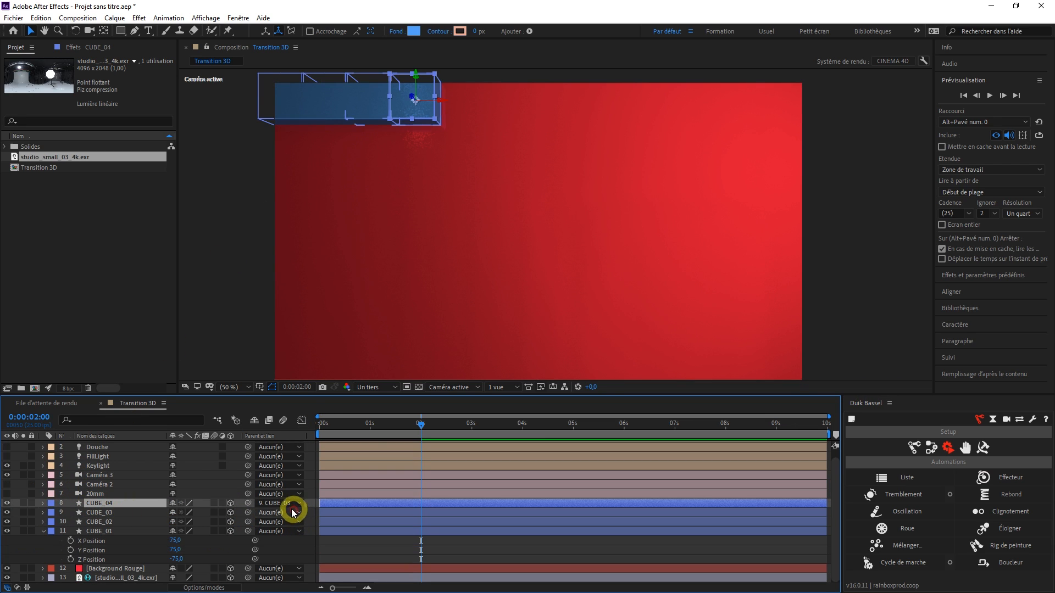
click(292, 504)
click(283, 328)
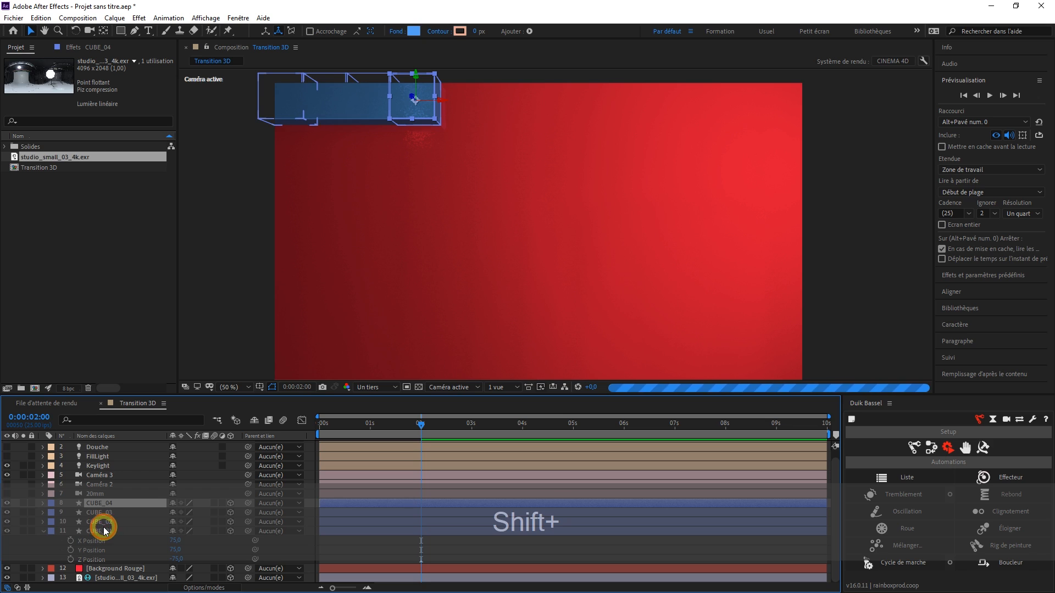
Step: Duplicate CUBE_01 through CUBE_04 together and stack the four copies above the originals
shift+click(127, 529)
key(ctrl+shift+d)
drag(117, 558, 103, 526)
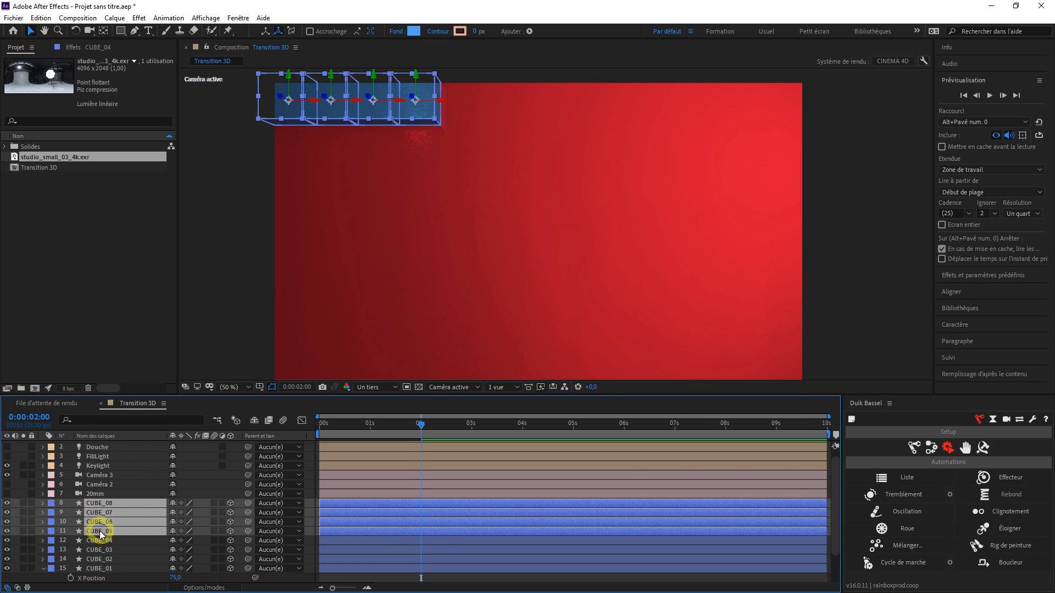
Step: Parent CUBE_06, CUBE_07 and CUBE_08 to CUBE_05, and set the X Position of CUBE_05 to 525+150, making it 675
ctrl+click(102, 531)
drag(245, 526, 115, 532)
click(130, 540)
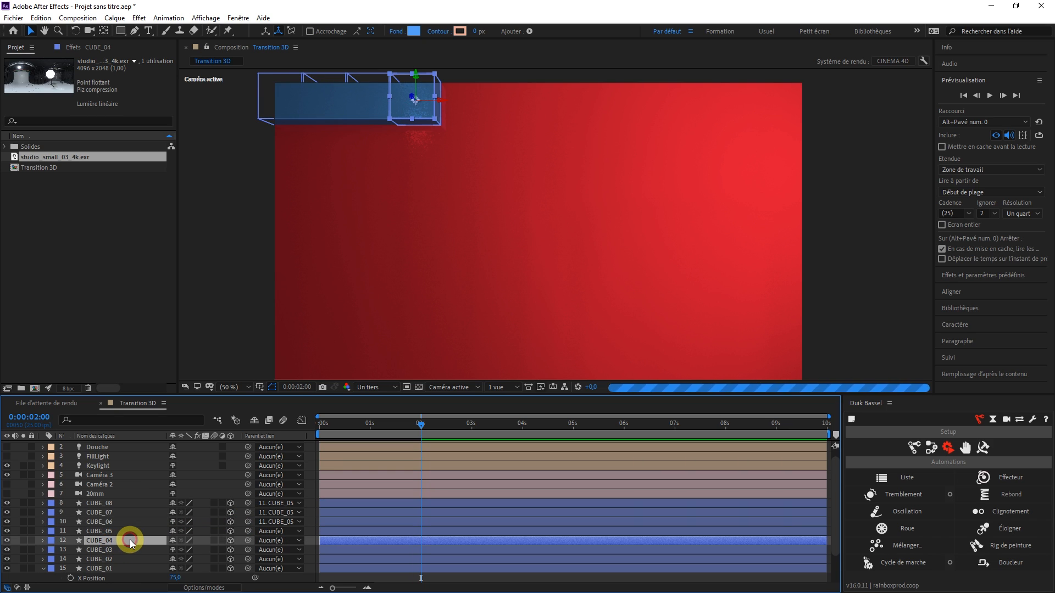
key(p)
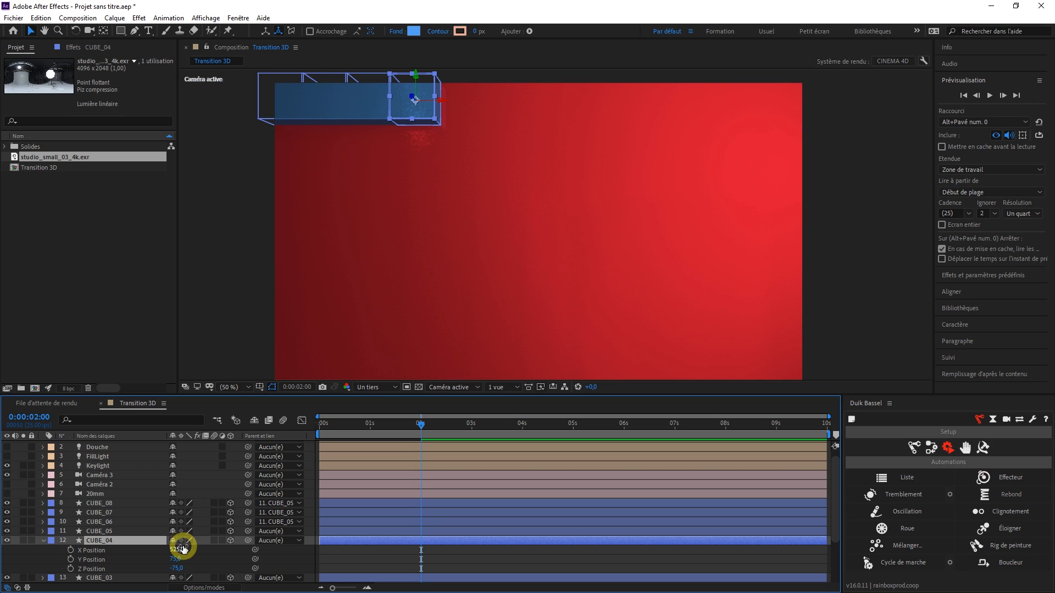
click(114, 531)
key(p)
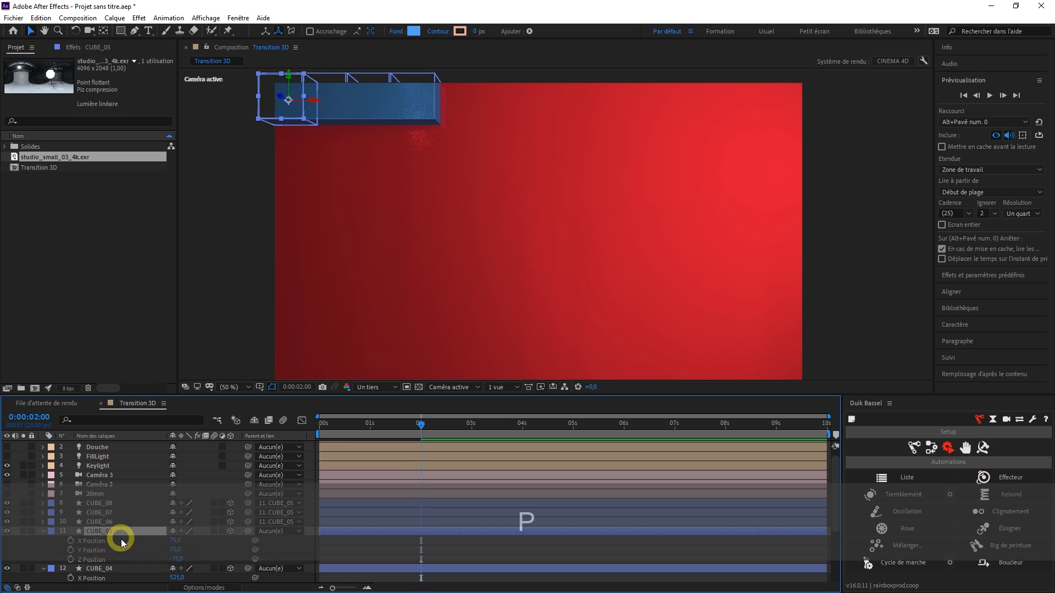
scroll(154, 539, down, 1)
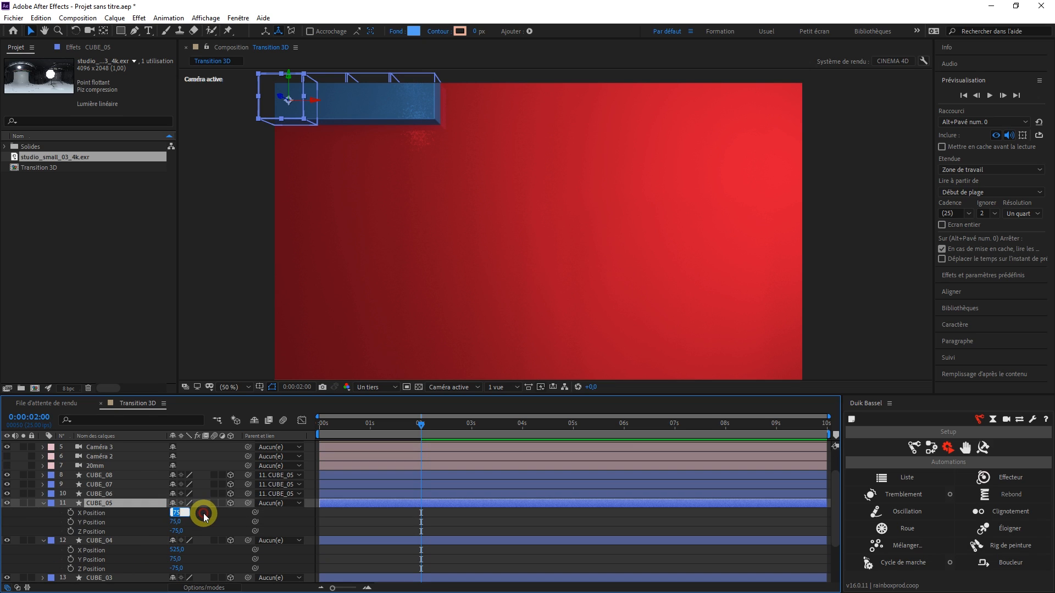
text(525+150)
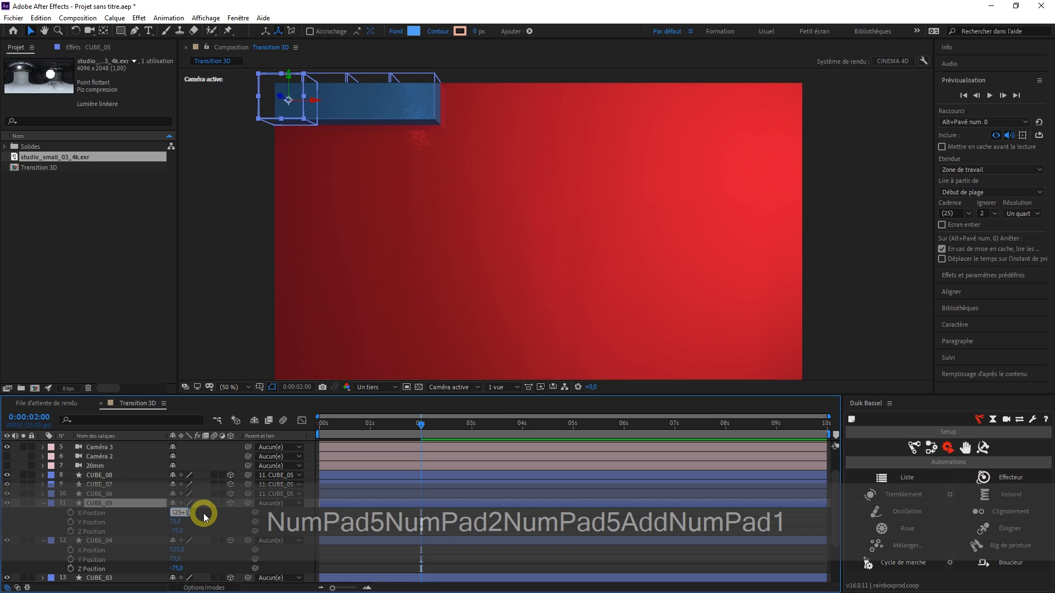
key(Return)
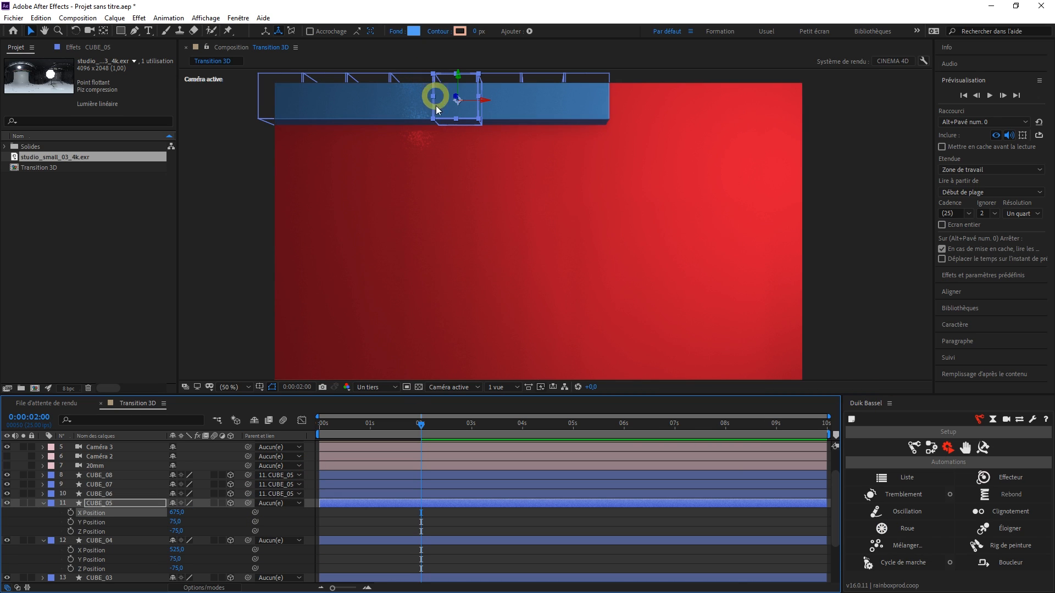
Step: Collapse the properties of CUBE_05 and CUBE_04 and remove the parent from CUBE_06, CUBE_07 and CUBE_08
click(43, 503)
click(43, 512)
click(104, 494)
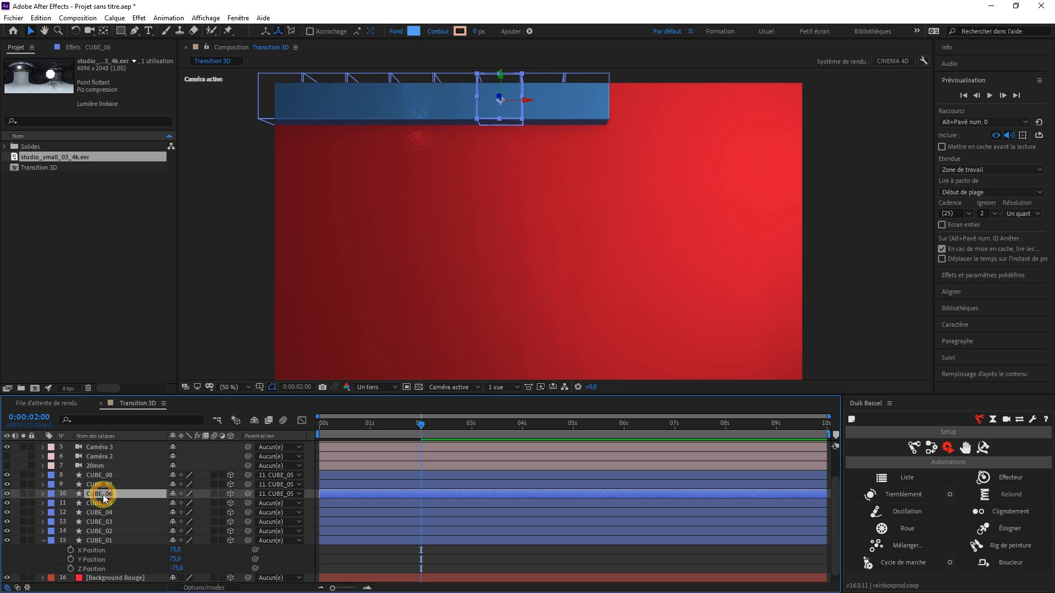
shift+click(117, 475)
click(262, 475)
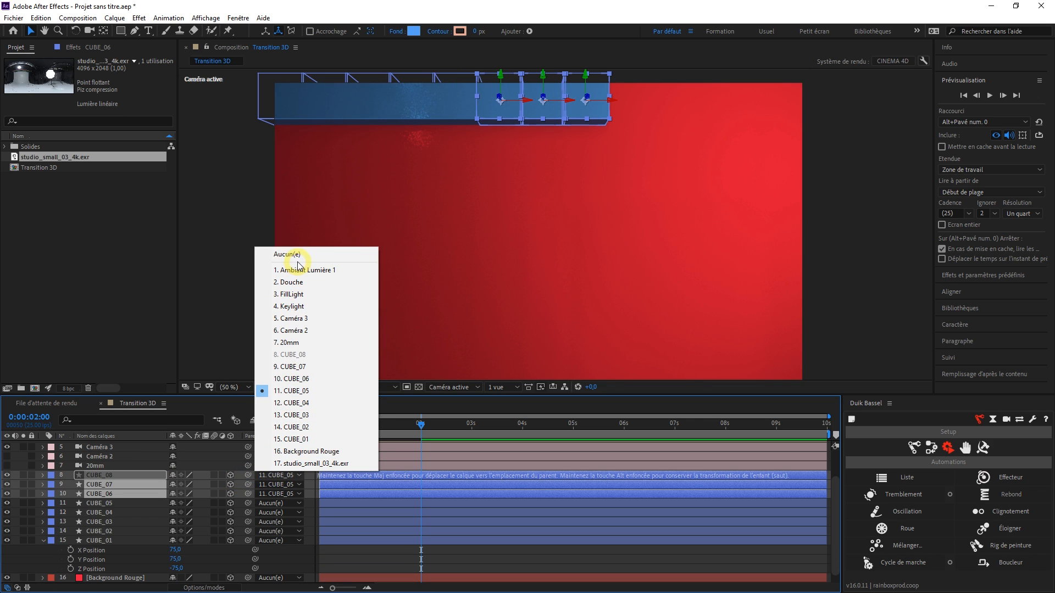
click(269, 259)
Step: Duplicate CUBE_01 through CUBE_08 together and group the eight copies above the originals
click(108, 476)
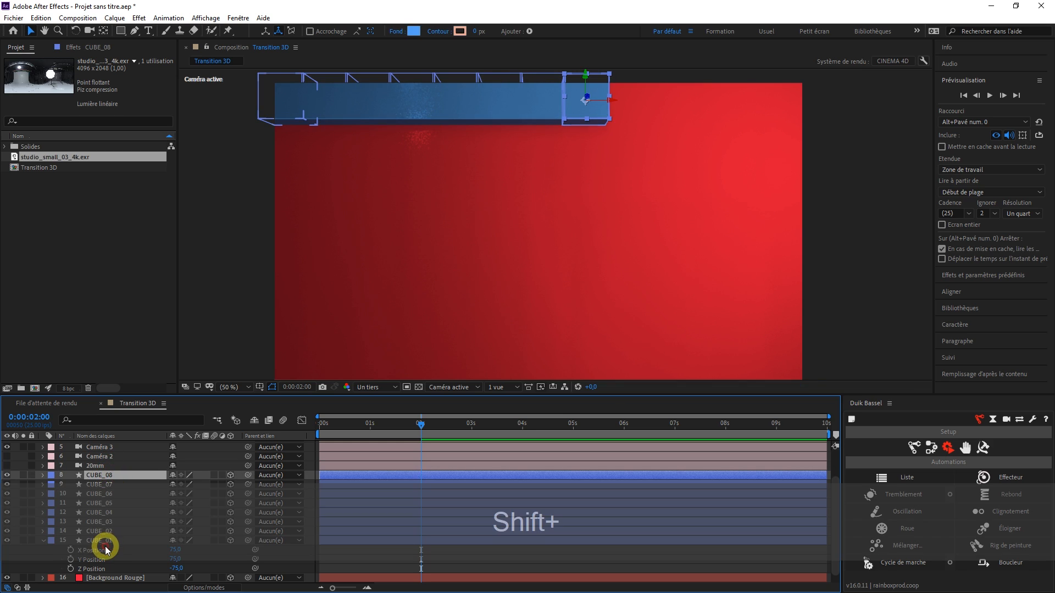
shift+click(105, 540)
key(ctrl+shift+d)
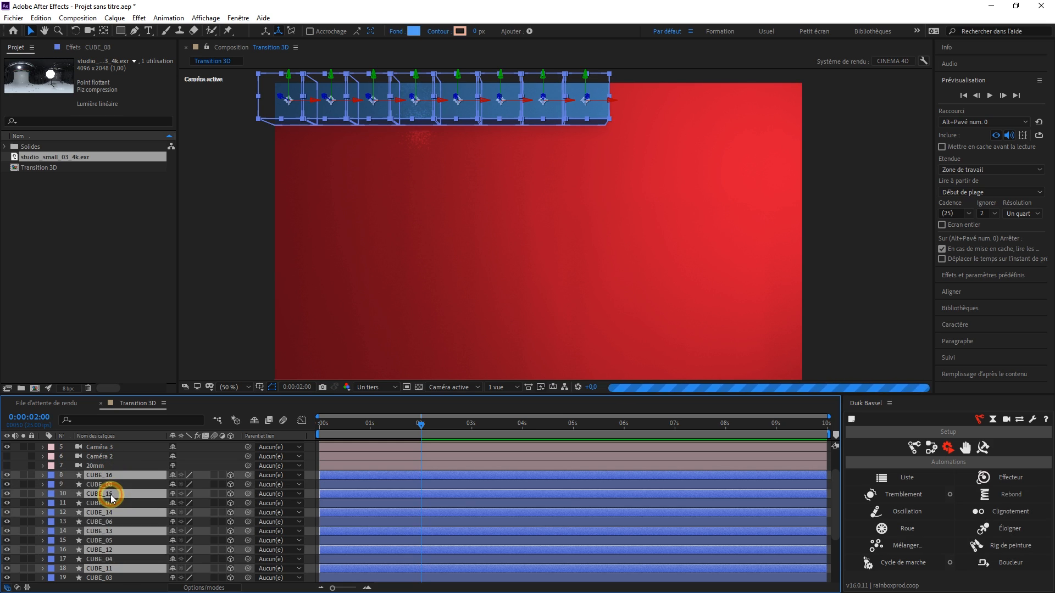
Step: Parent CUBE_10 through CUBE_16 to CUBE_09, and set the X Position of CUBE_09 to 1125+150, making it 1275
ctrl+click(110, 541)
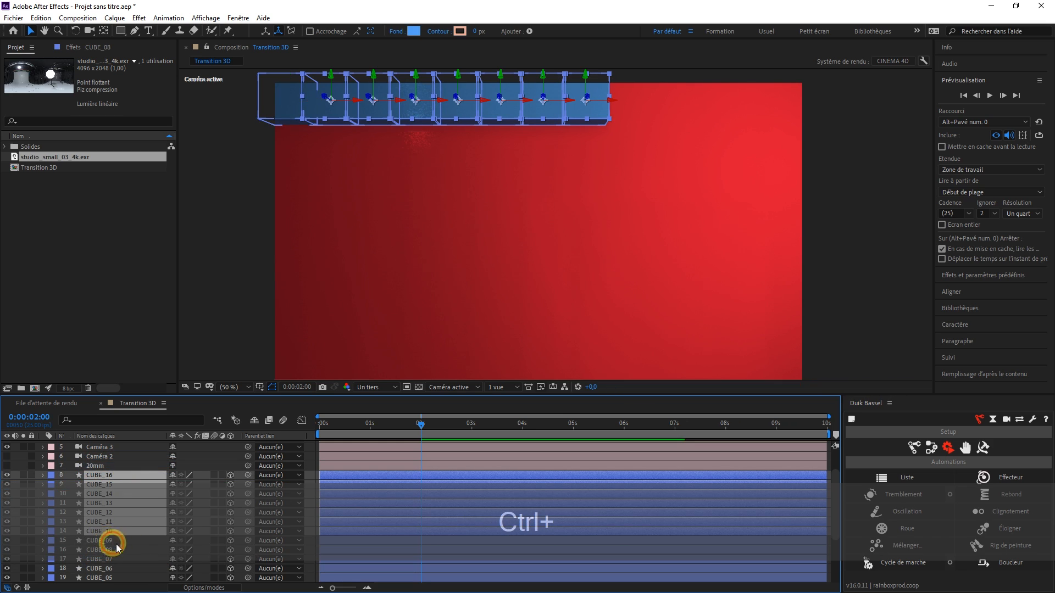
drag(246, 532, 124, 542)
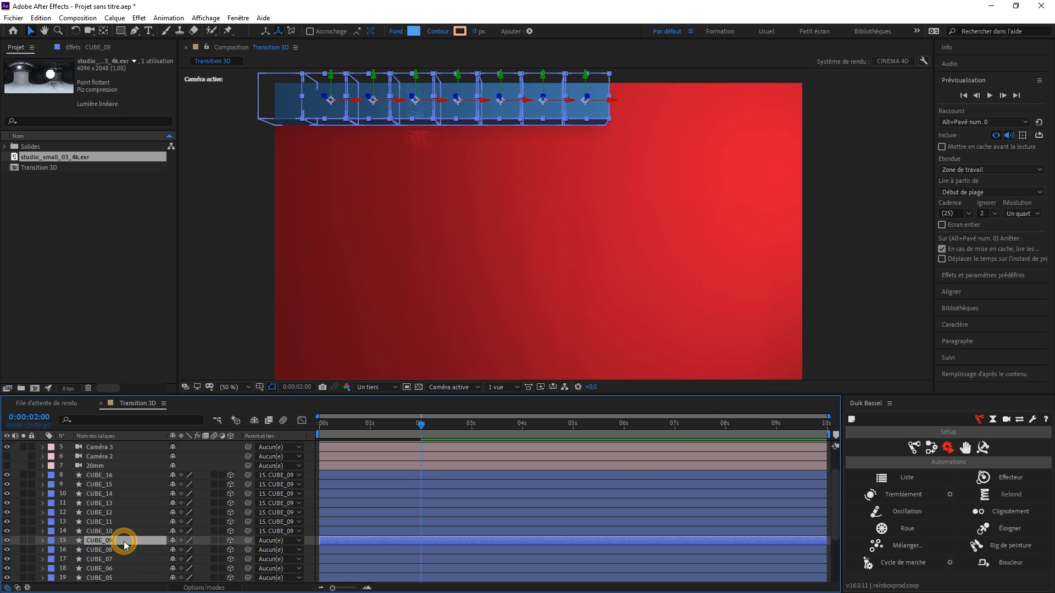
click(124, 542)
key(p)
scroll(138, 555, down, 3)
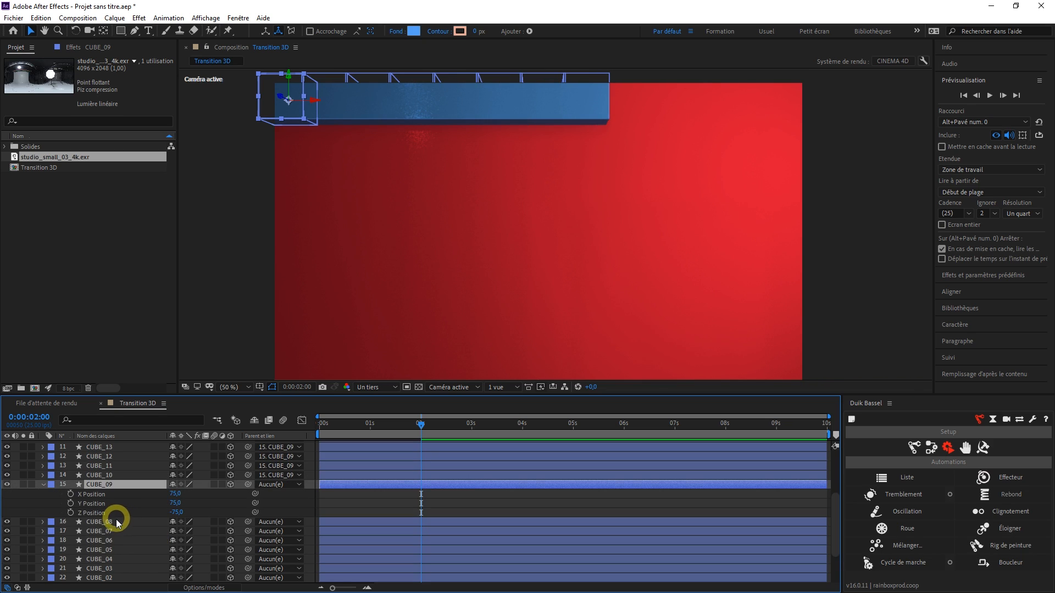
click(116, 521)
key(p)
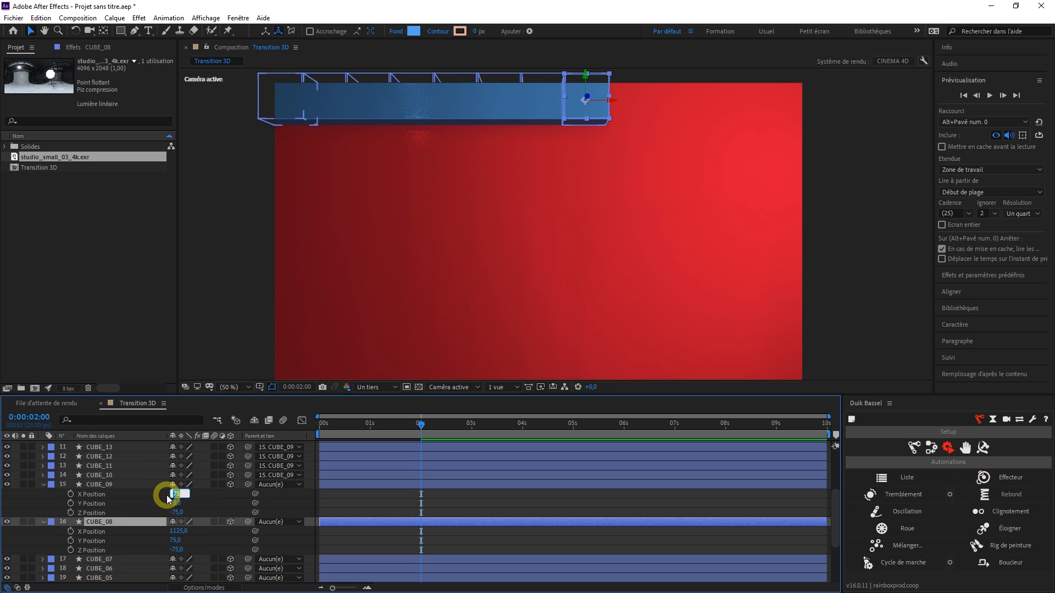
text(1125+150)
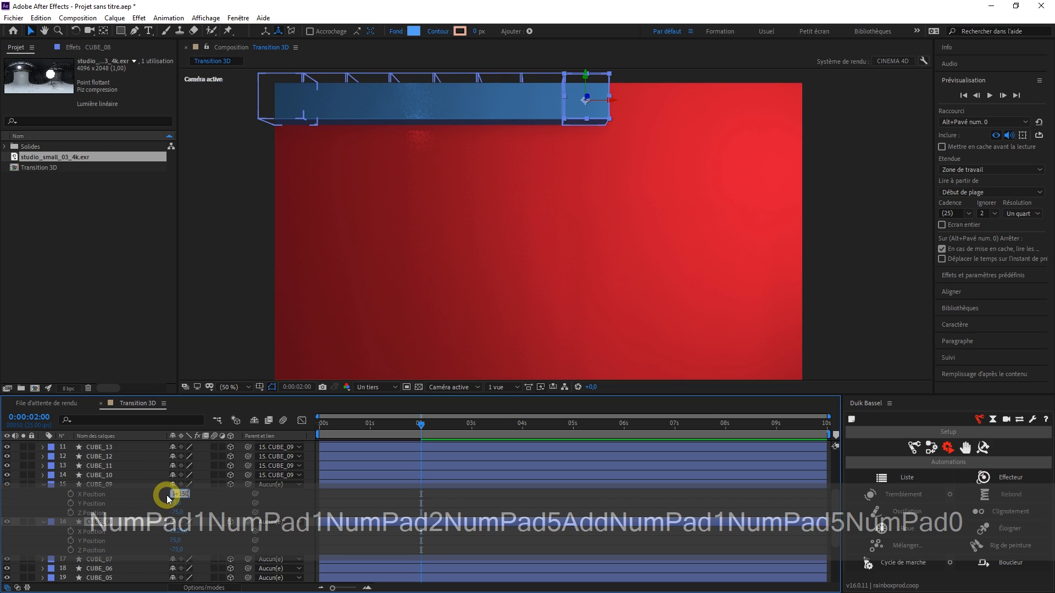
click(287, 499)
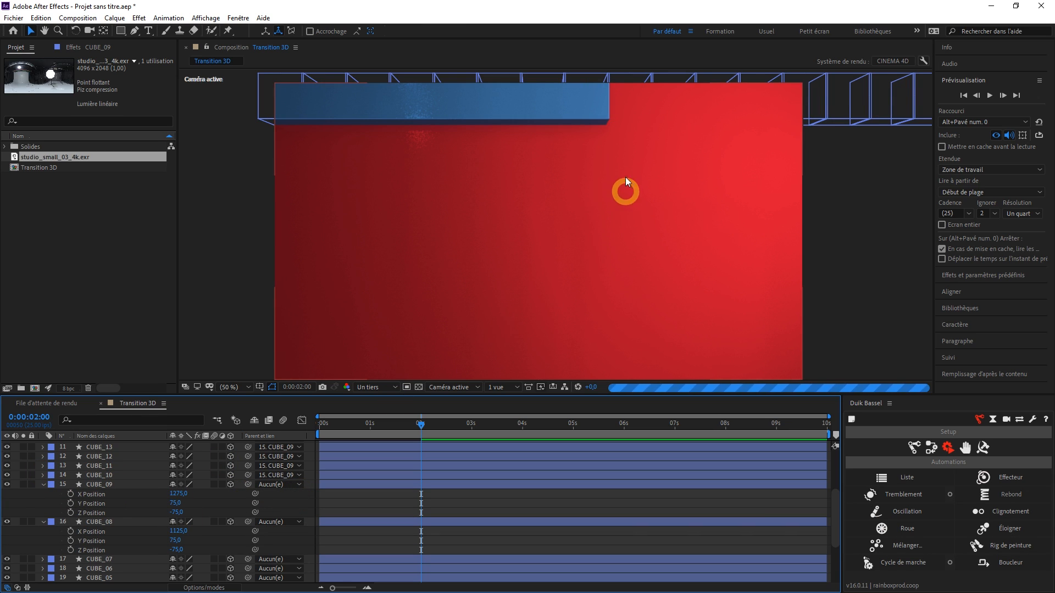
Step: Delete the surplus cubes CUBE_14, CUBE_15 and CUBE_16 that extend beyond the frame's edge
key(space)
drag(887, 158, 800, 182)
click(767, 120)
key(Delete)
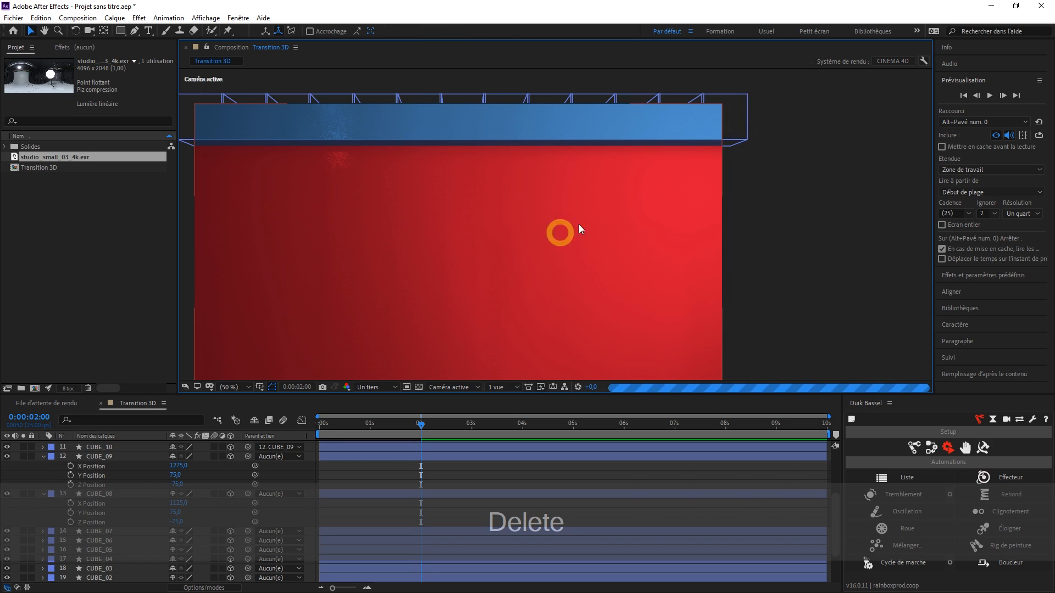
key(space)
drag(391, 252, 449, 255)
Step: Collapse the properties of CUBE_09 and CUBE_08 and remove the parent from CUBE_10 through CUBE_13
click(43, 456)
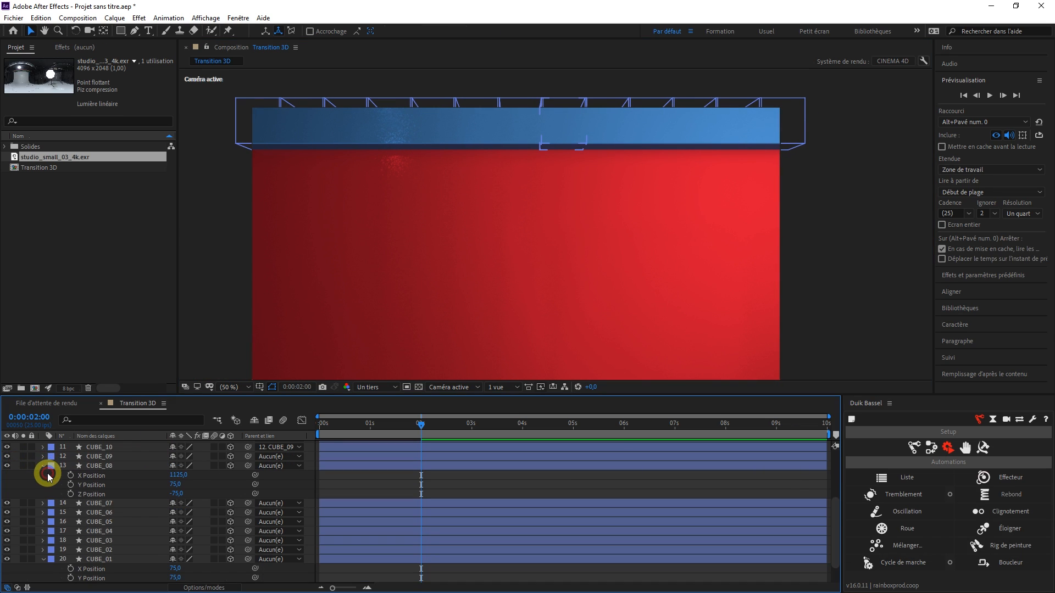
click(43, 466)
scroll(105, 483, up, 3)
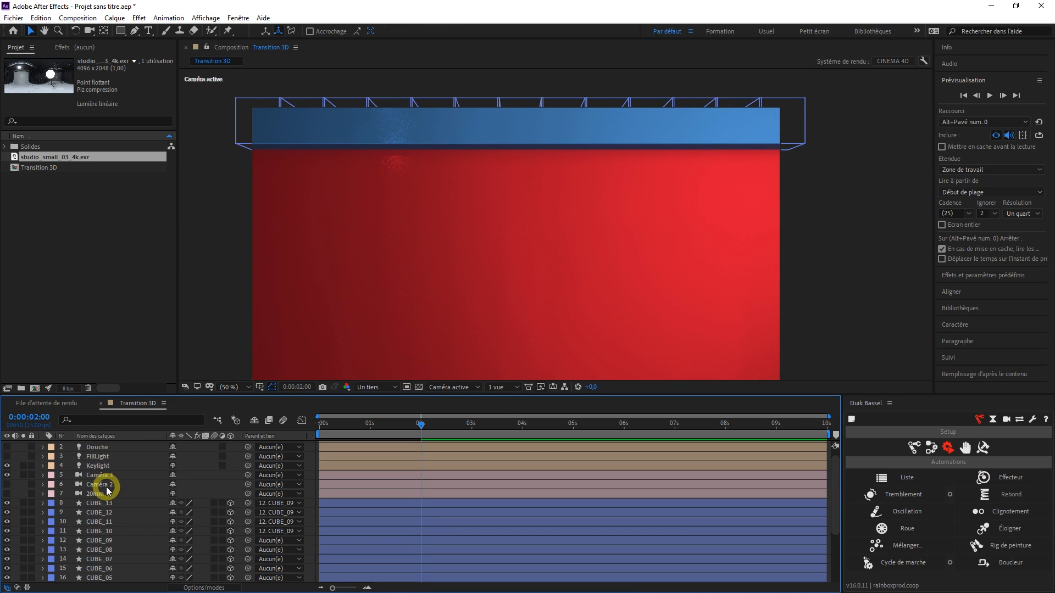
click(101, 506)
shift+click(104, 532)
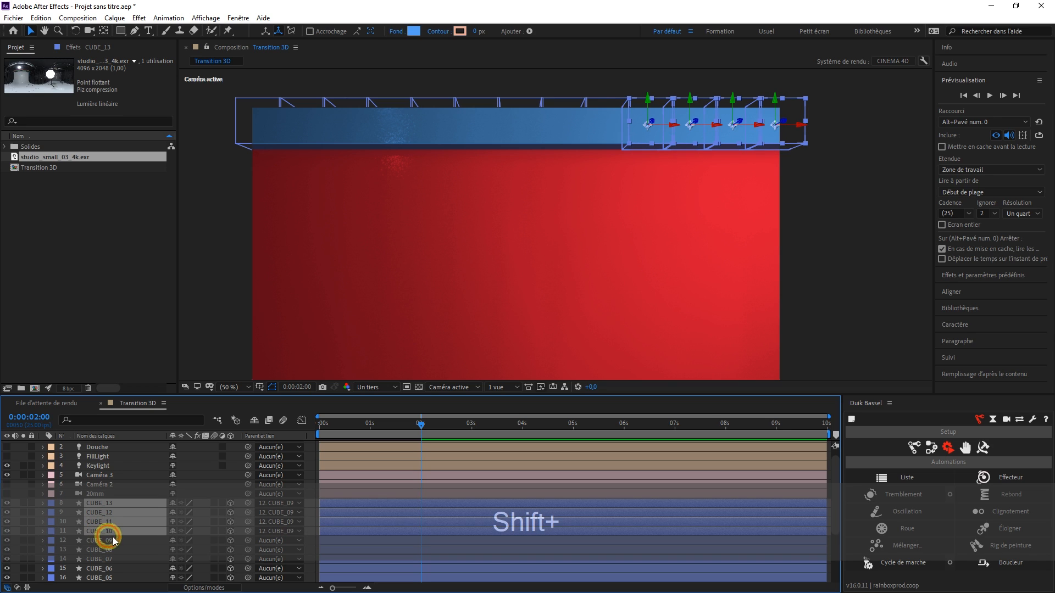
click(269, 504)
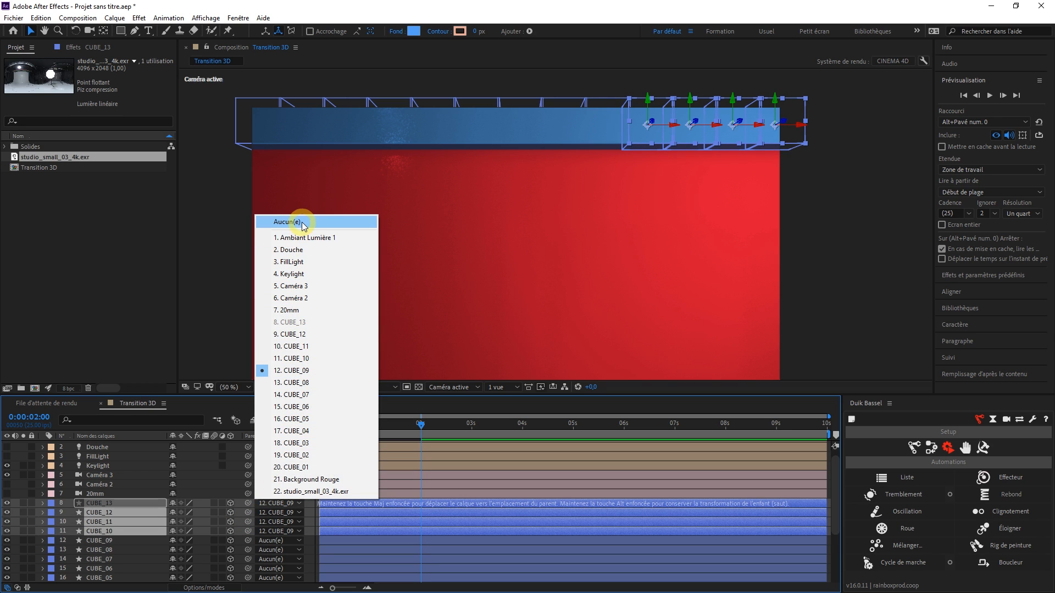
click(301, 222)
Step: Duplicate the full row of CUBE_01 through CUBE_13 and group the copies above the originals
click(97, 503)
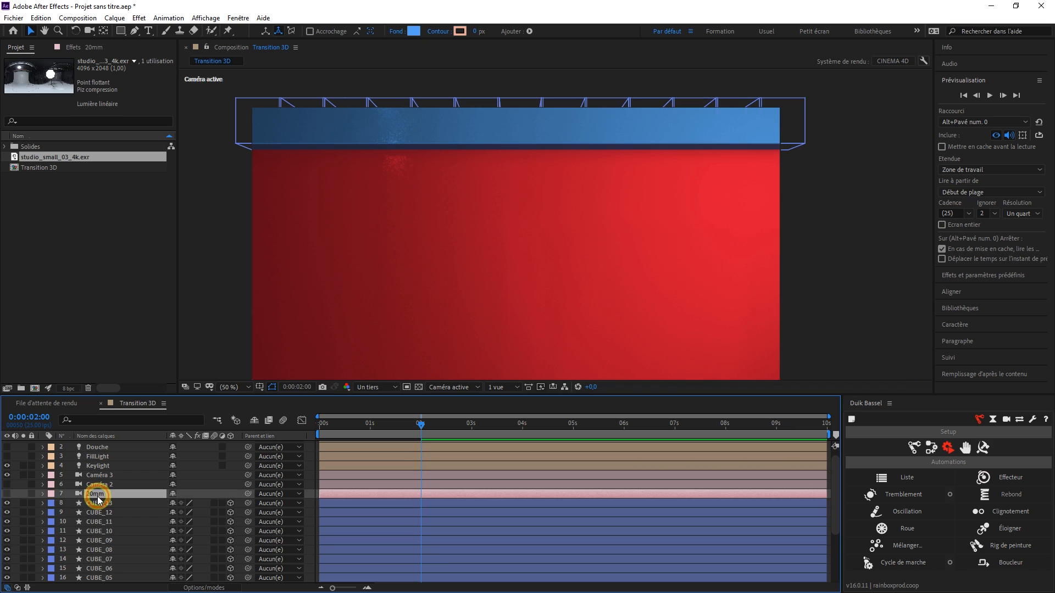
scroll(113, 527, down, 5)
shift+click(110, 531)
scroll(116, 532, up, 5)
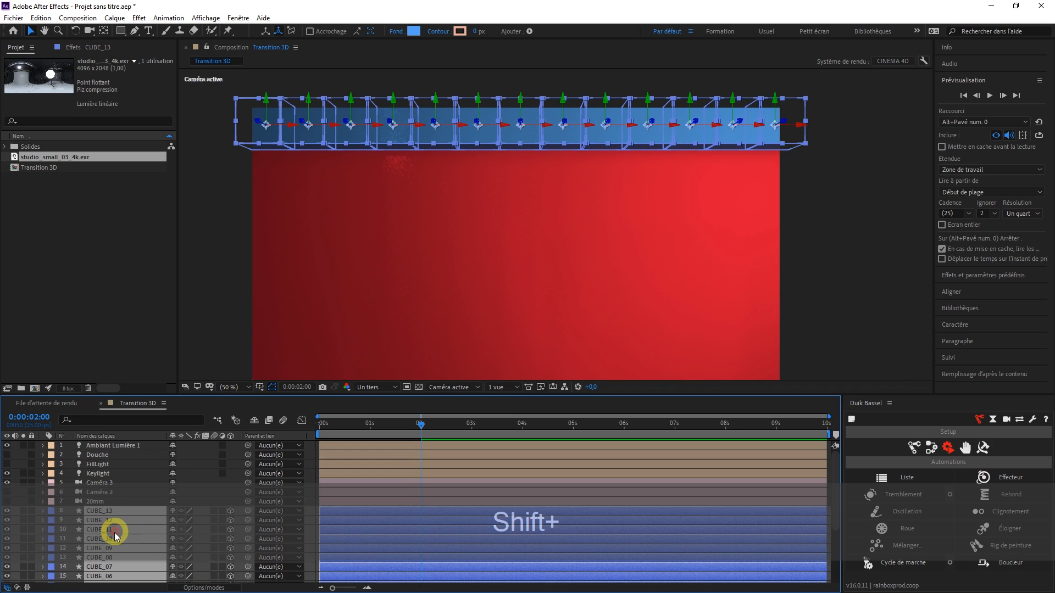
key(ctrl+shift+d)
drag(106, 529, 134, 521)
scroll(127, 524, down, 4)
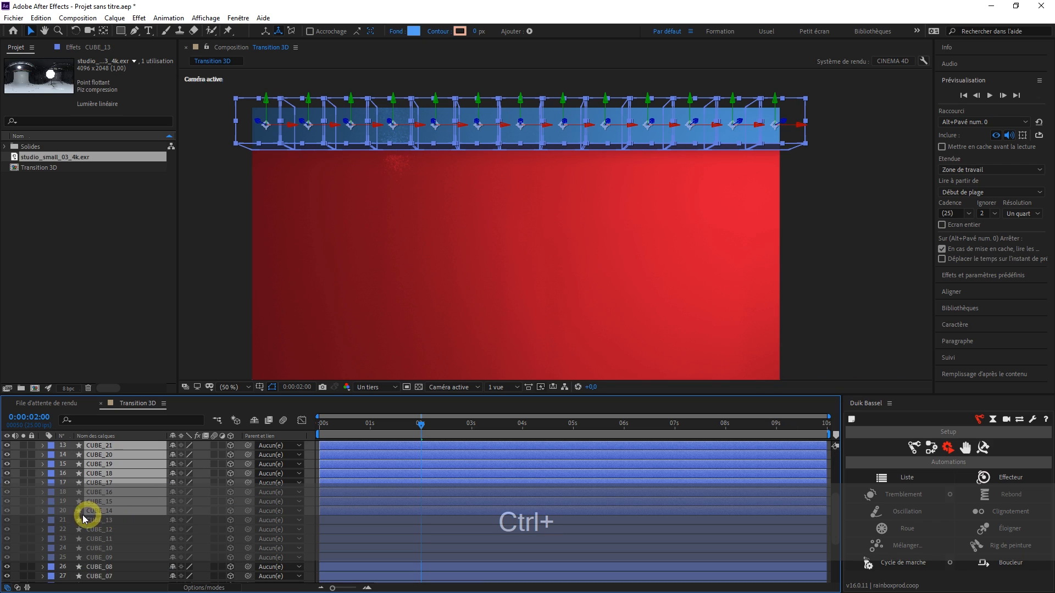
Step: Give CUBE_14 through CUBE_26 a yellow label and parent CUBE_15 through CUBE_26 to CUBE_14
click(51, 513)
click(69, 338)
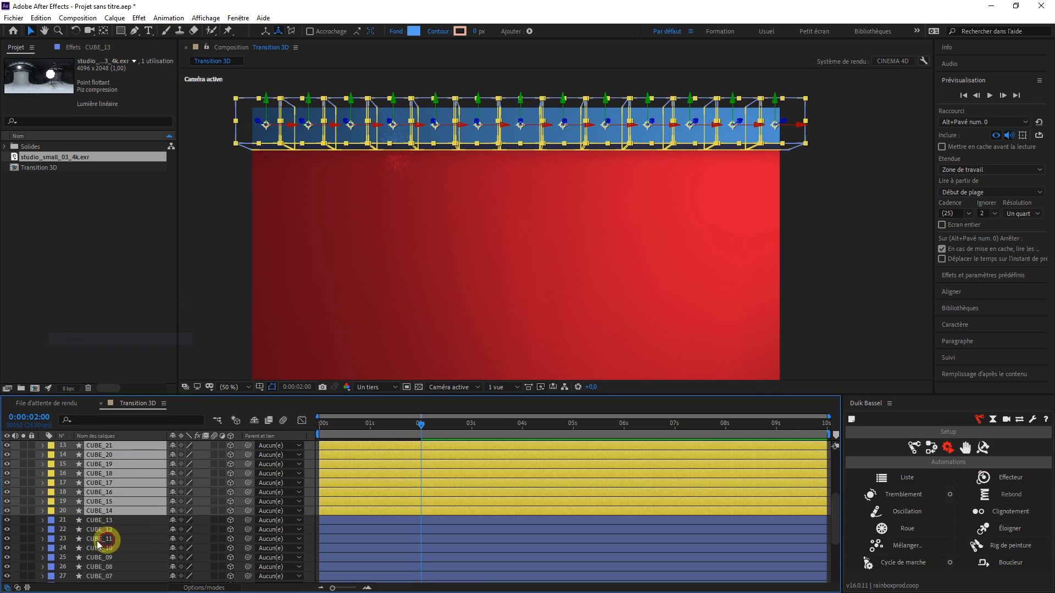
ctrl+click(110, 512)
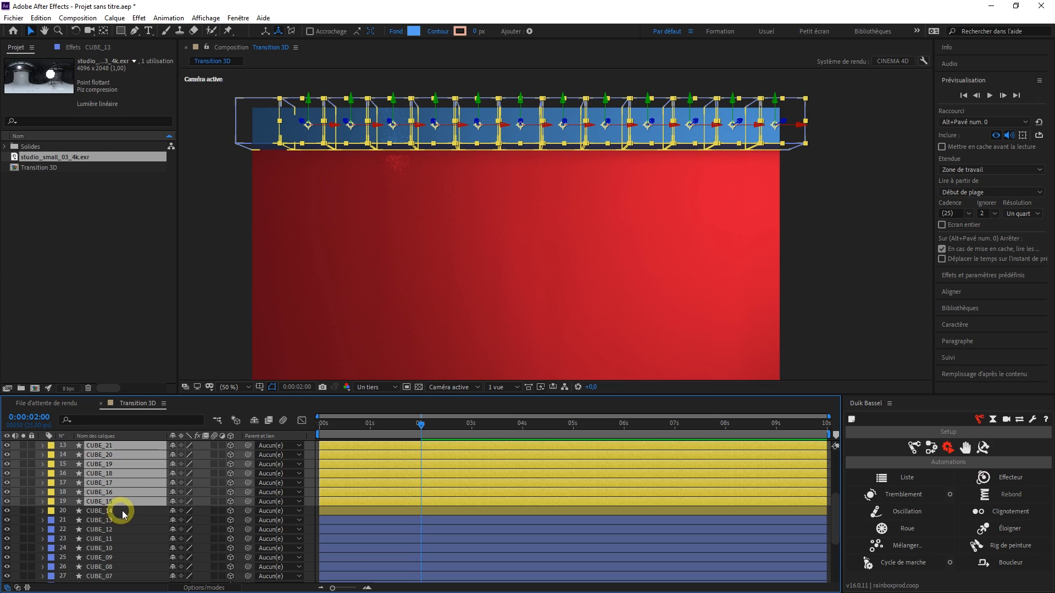
drag(248, 503, 107, 511)
Step: Add 150 to the Y Position of CUBE_14, making it 225, and collapse its properties
key(p)
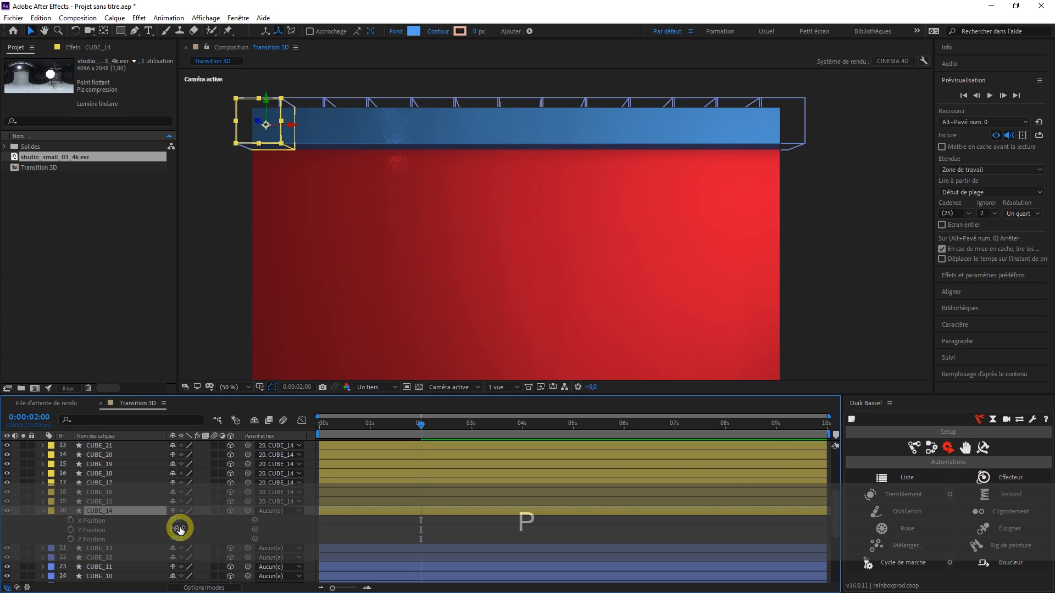
click(180, 529)
key(Right)
text(+150)
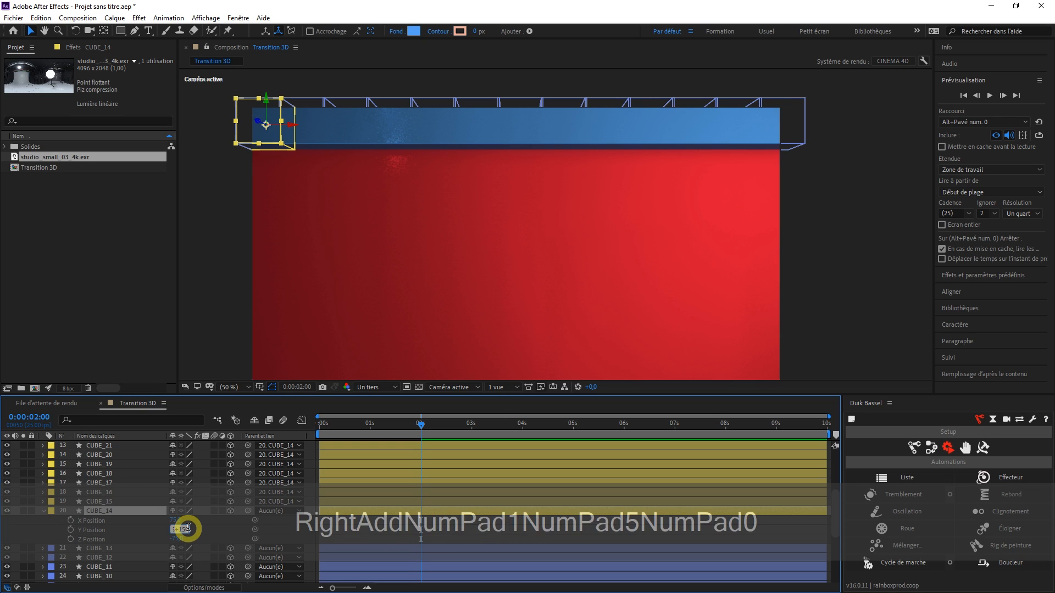
key(Return)
click(47, 515)
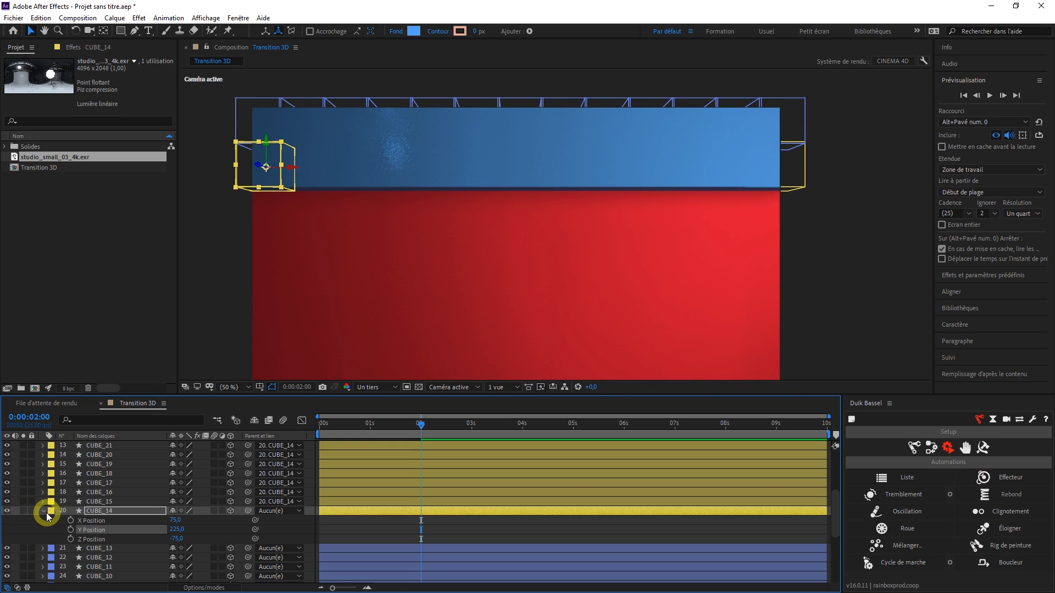
Step: Remove the parent from CUBE_15 through CUBE_26
scroll(82, 527, up, 5)
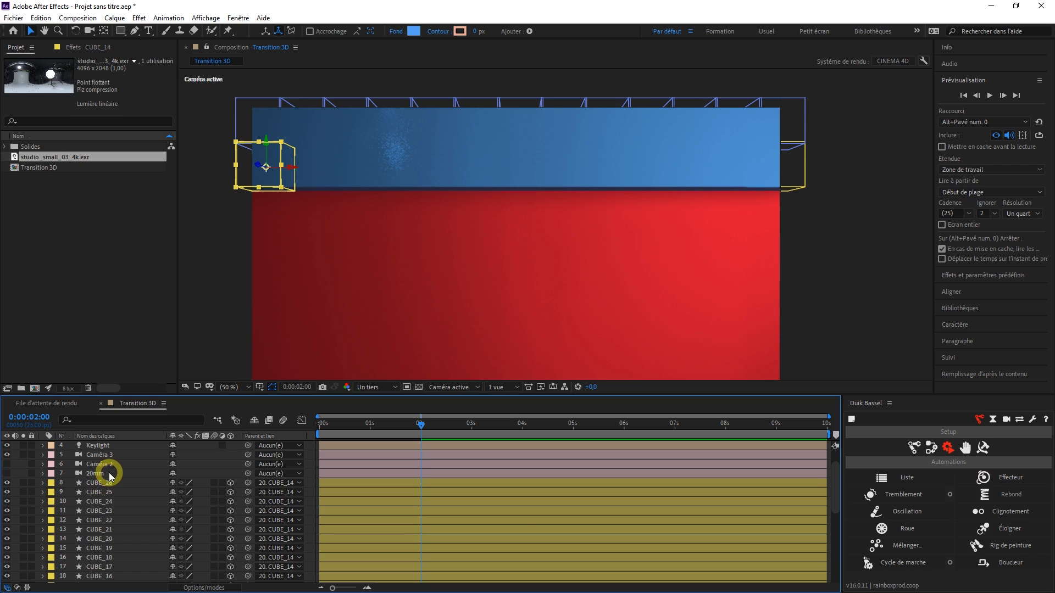
shift+click(104, 483)
click(269, 483)
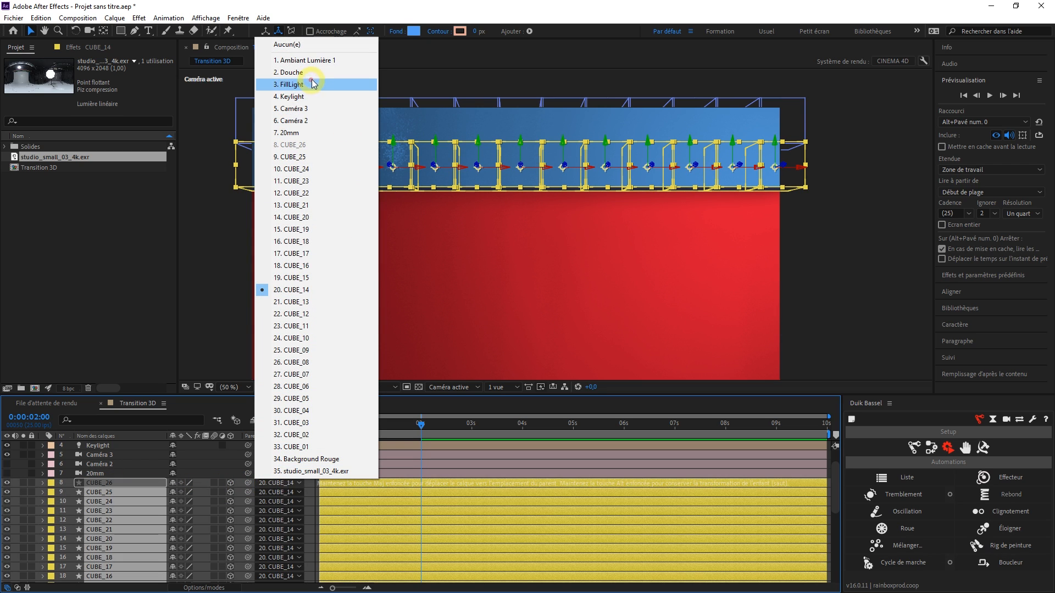
click(315, 48)
Step: Duplicate both rows, CUBE_01 through CUBE_26, and group the copies above the originals
click(100, 473)
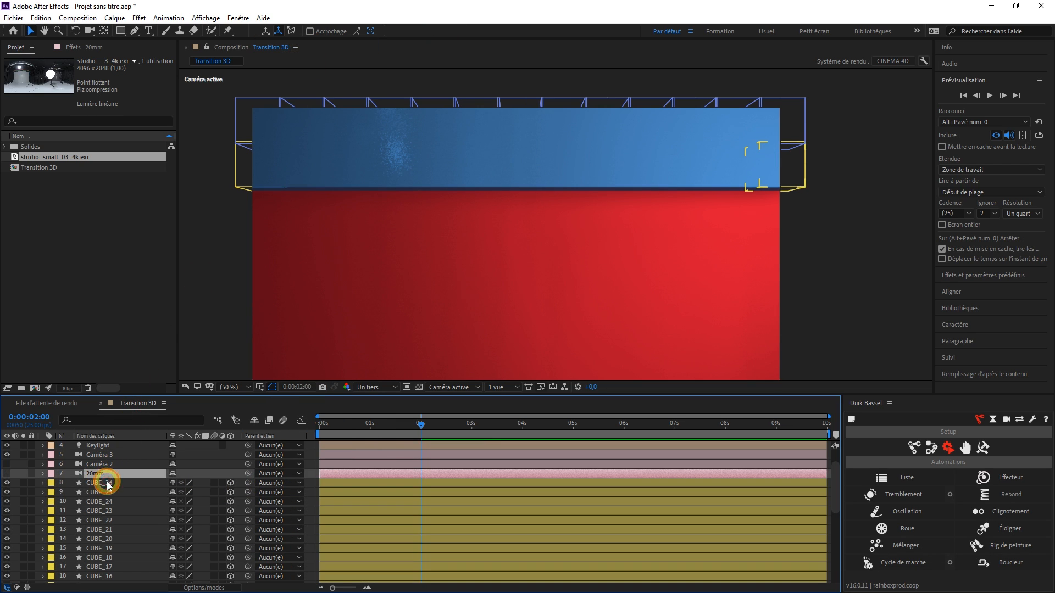
click(106, 482)
scroll(113, 490, down, 6)
shift+click(107, 548)
key(ctrl+shift+d)
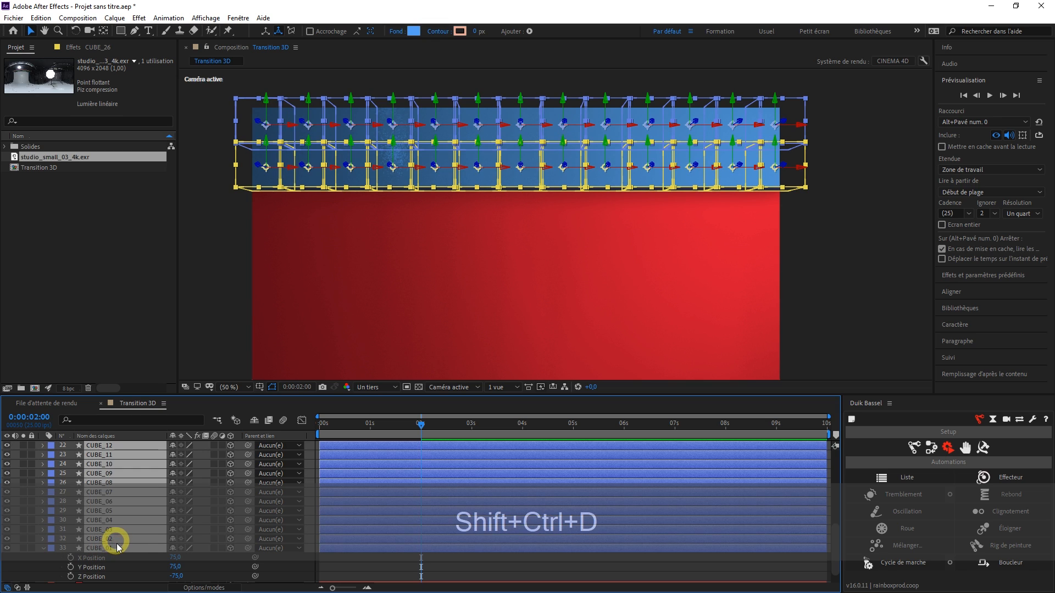
scroll(118, 548, up, 5)
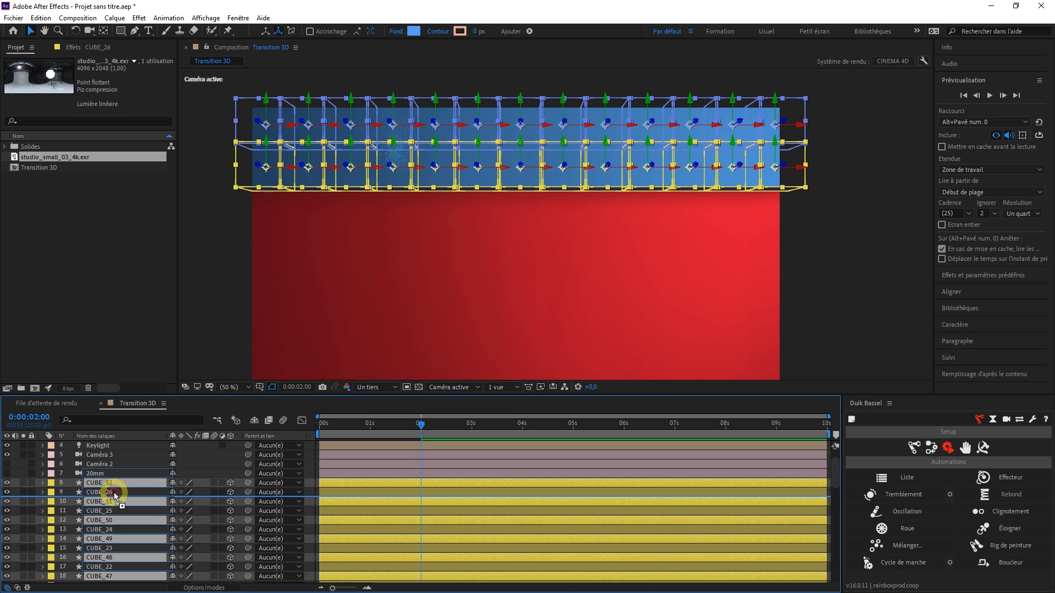
Step: Parent CUBE_28 through CUBE_52 to CUBE_27
scroll(115, 490, down, 7)
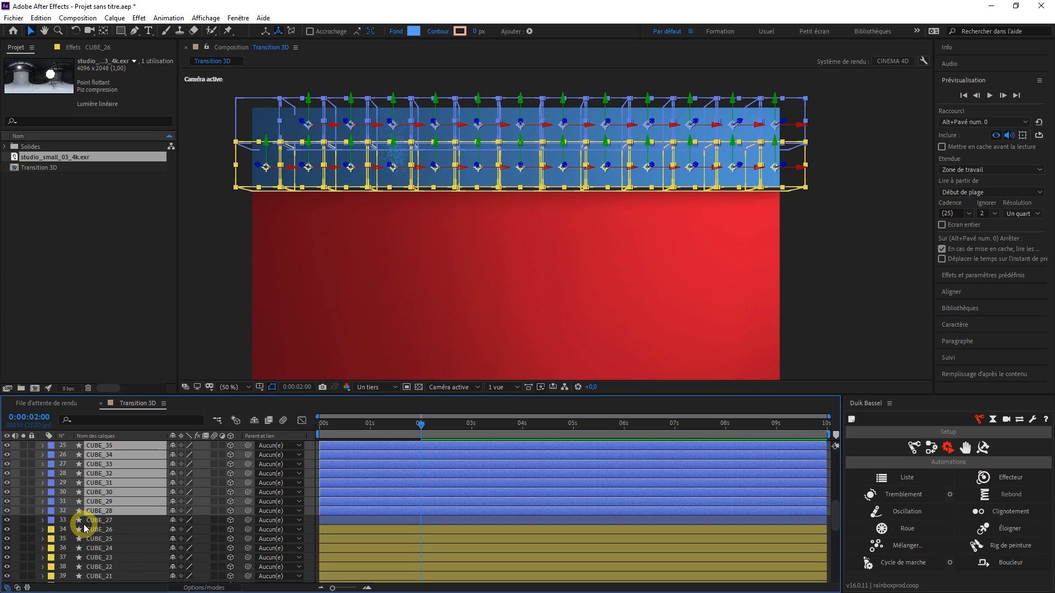
drag(247, 511, 123, 519)
click(117, 521)
Step: Add 300 to the Y Position of CUBE_27, making it 375
key(p)
click(178, 530)
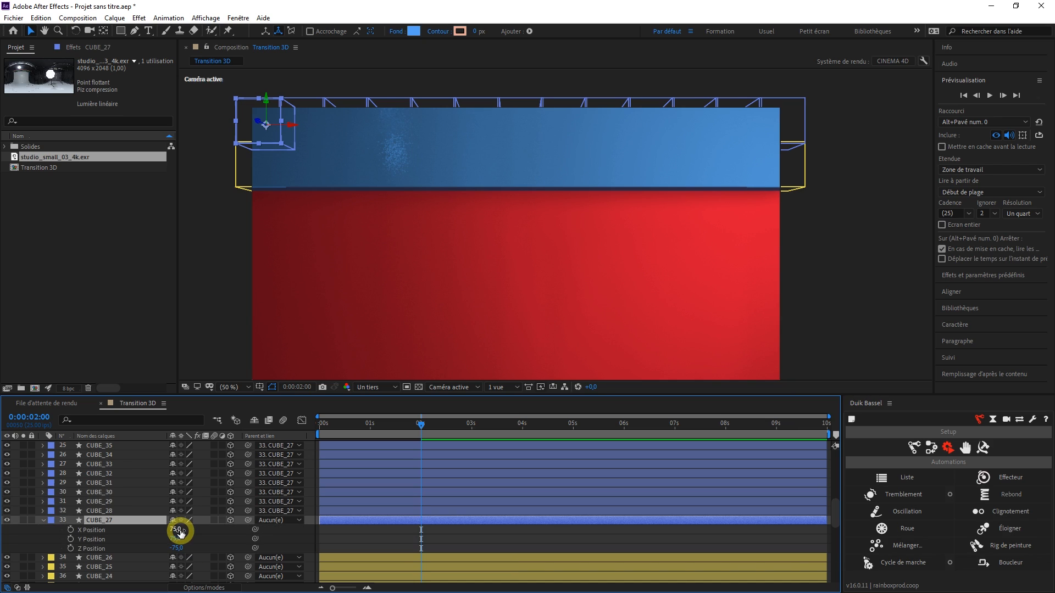
click(179, 539)
key(Right)
text(+300)
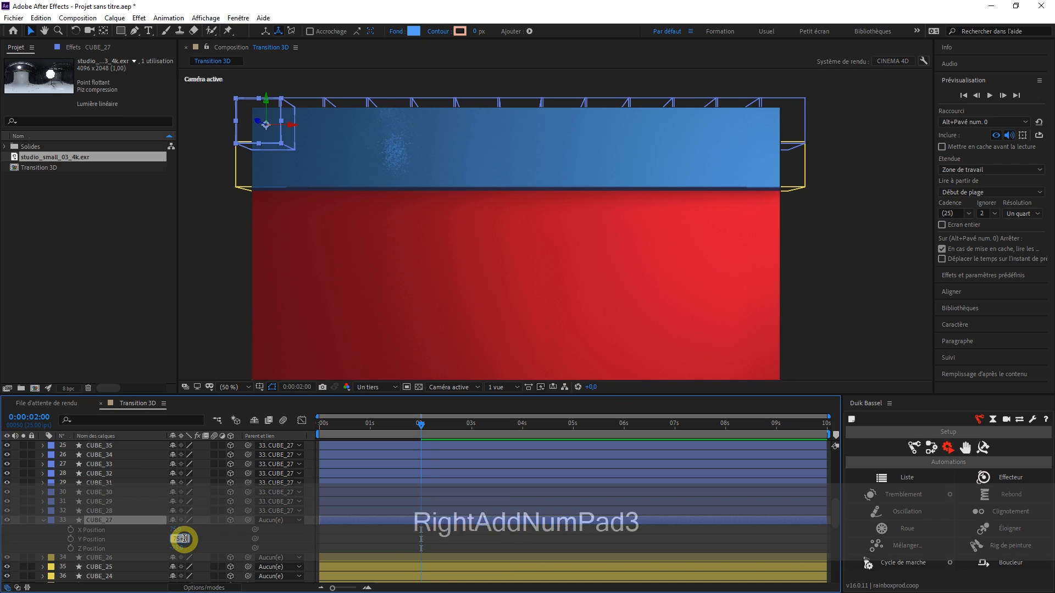
key(Return)
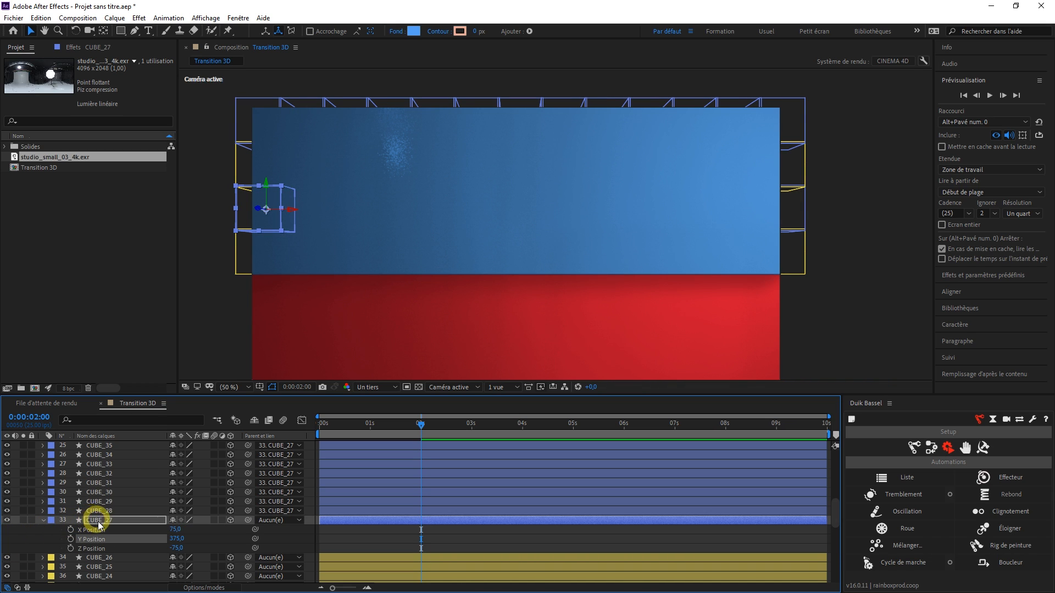
Step: Duplicate the two rows CUBE_27 through CUBE_52 and group the copies above the originals
scroll(96, 522, up, 6)
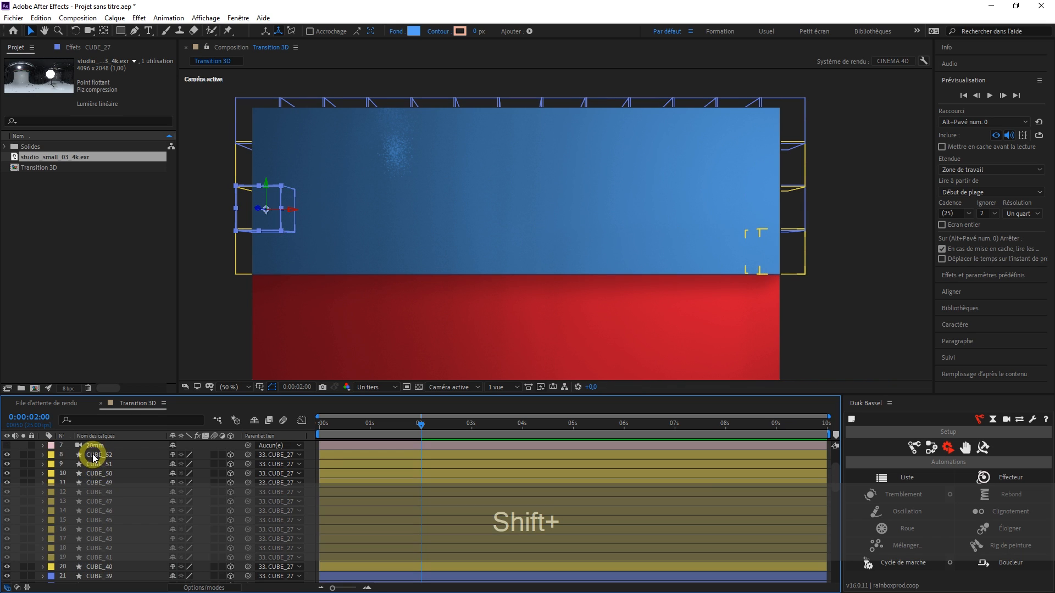
shift+click(94, 454)
key(ctrl+shift+d)
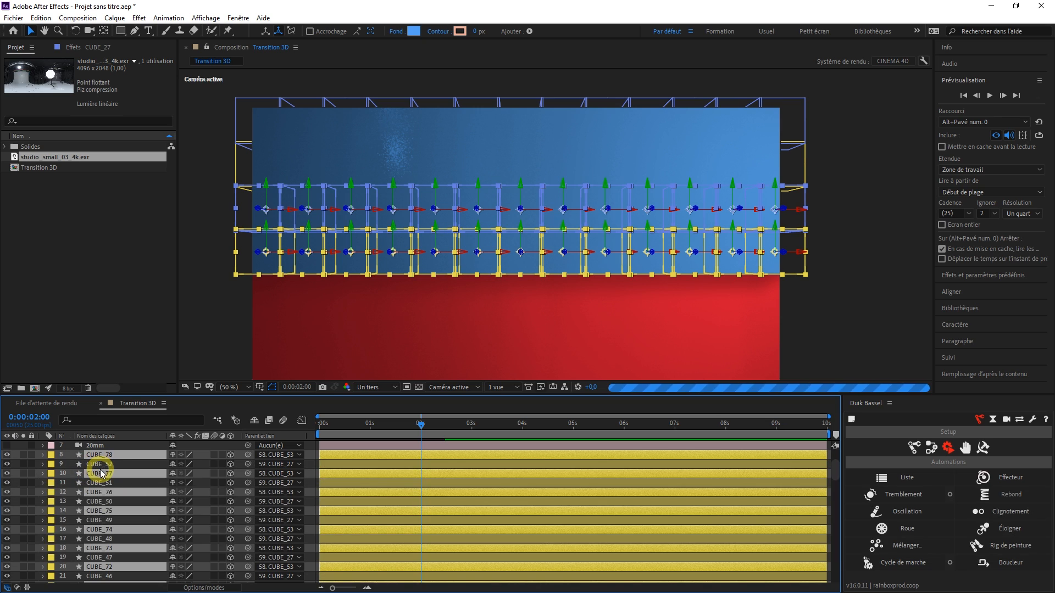
scroll(107, 478, down, 5)
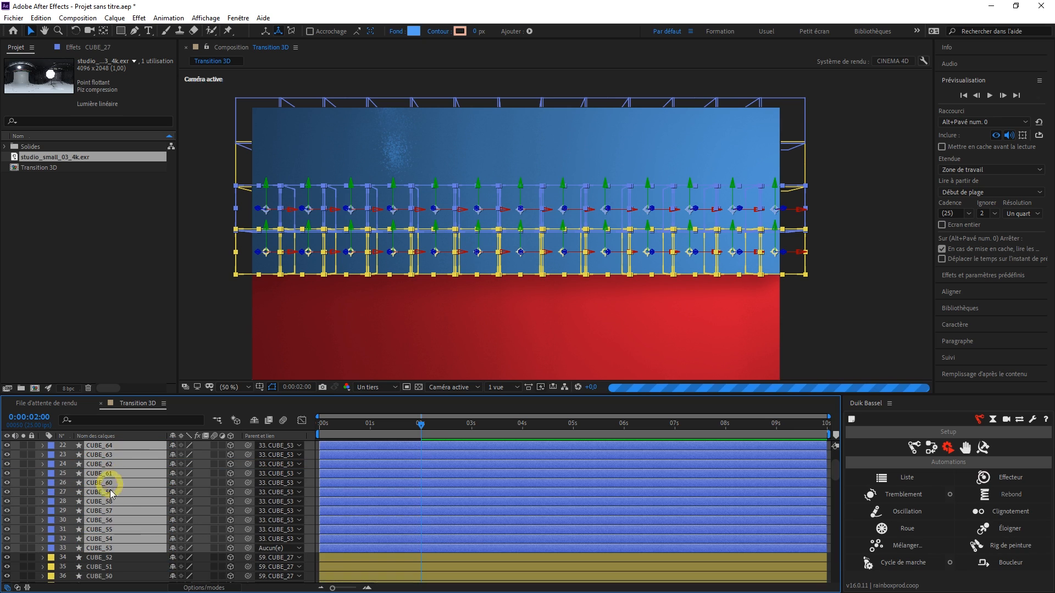
Step: Add 300 to the Y Position of CUBE_53, making it 675, and collapse its properties
click(108, 550)
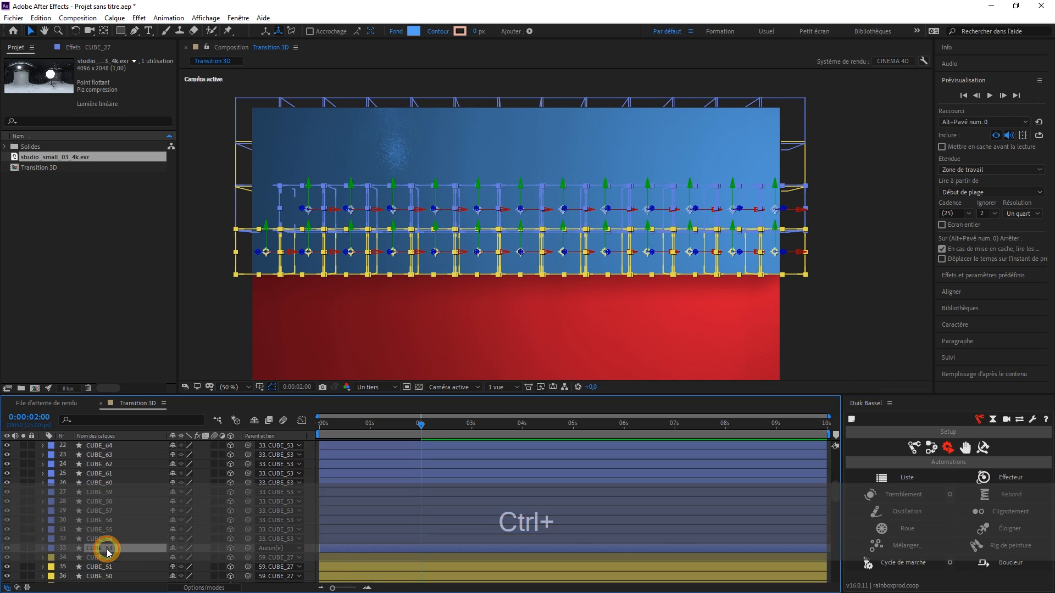
key(p)
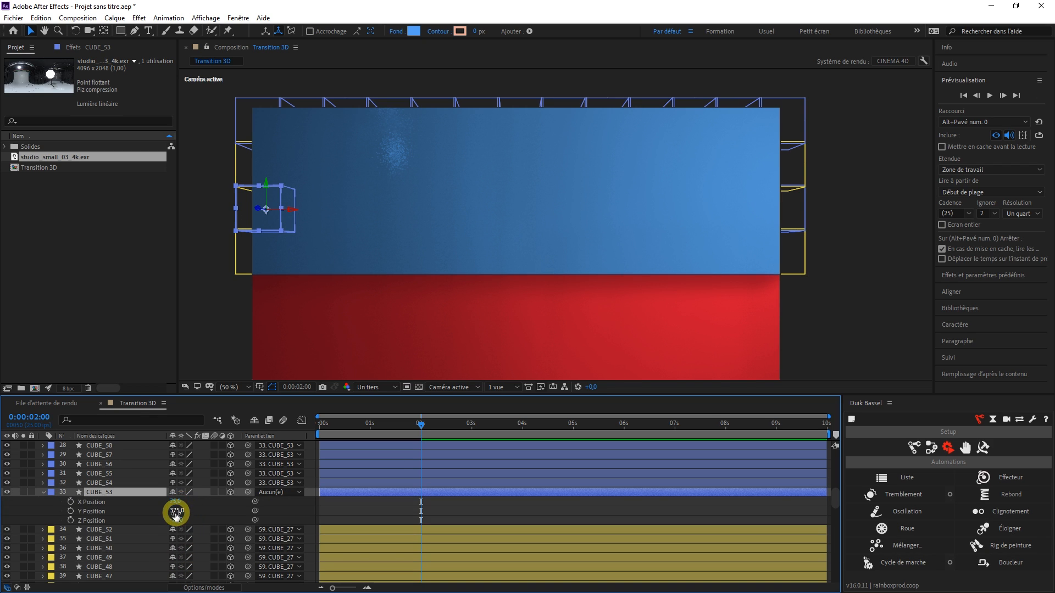
key(Right)
text(+300)
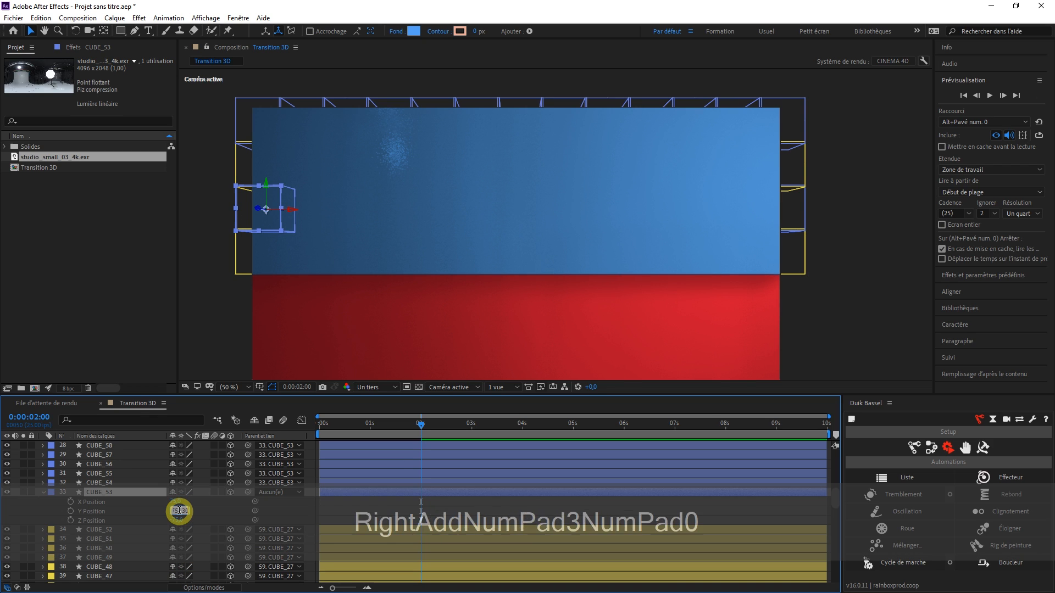
key(Return)
click(43, 492)
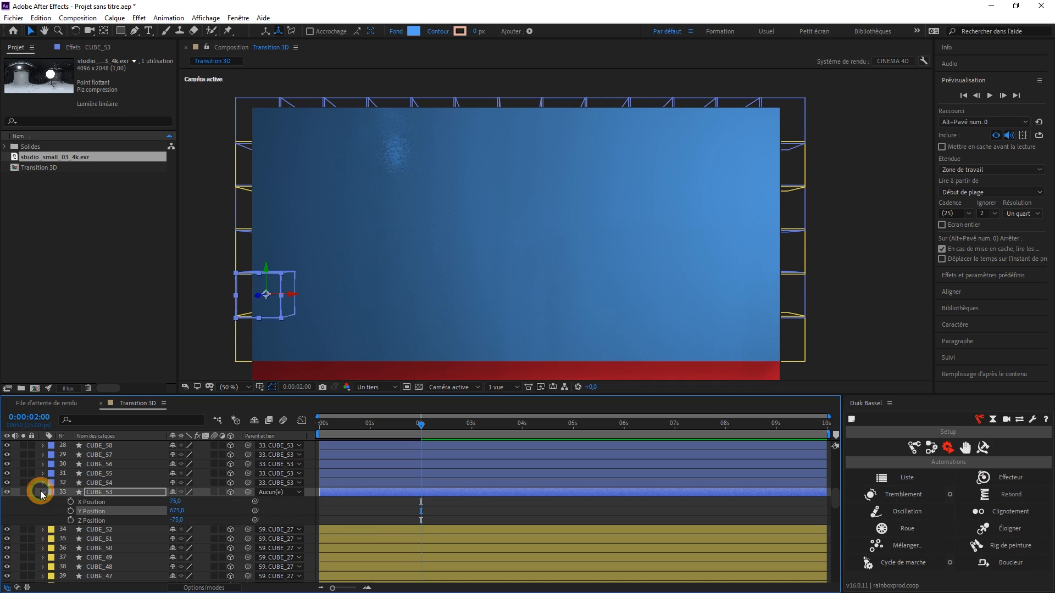
Step: Duplicate the lowest row, CUBE_66 through CUBE_78, to get one more row of cubes above it in the layer stack
key(space)
drag(432, 306, 436, 245)
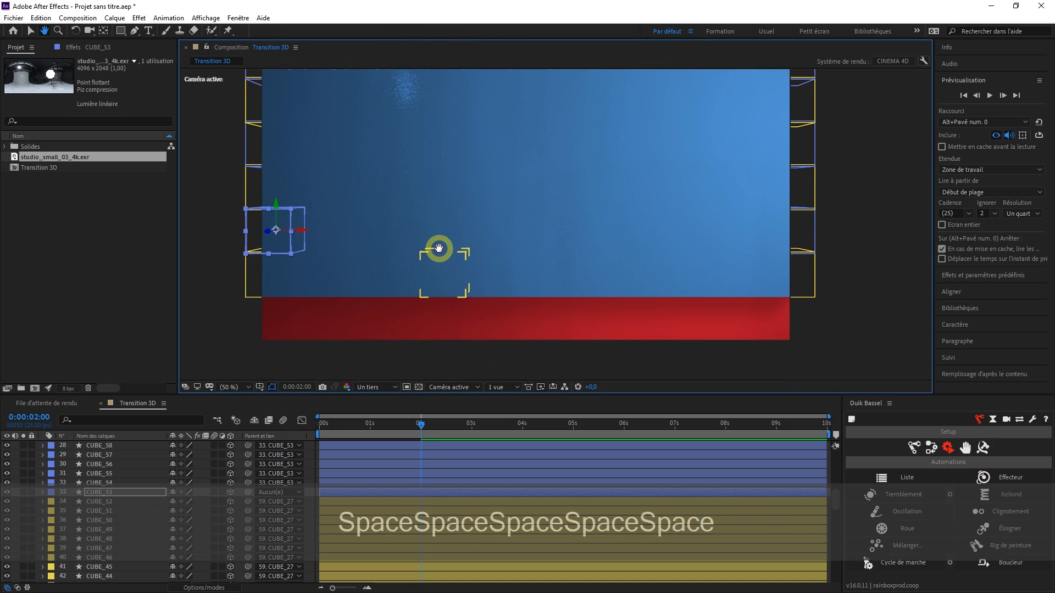
scroll(110, 506, up, 5)
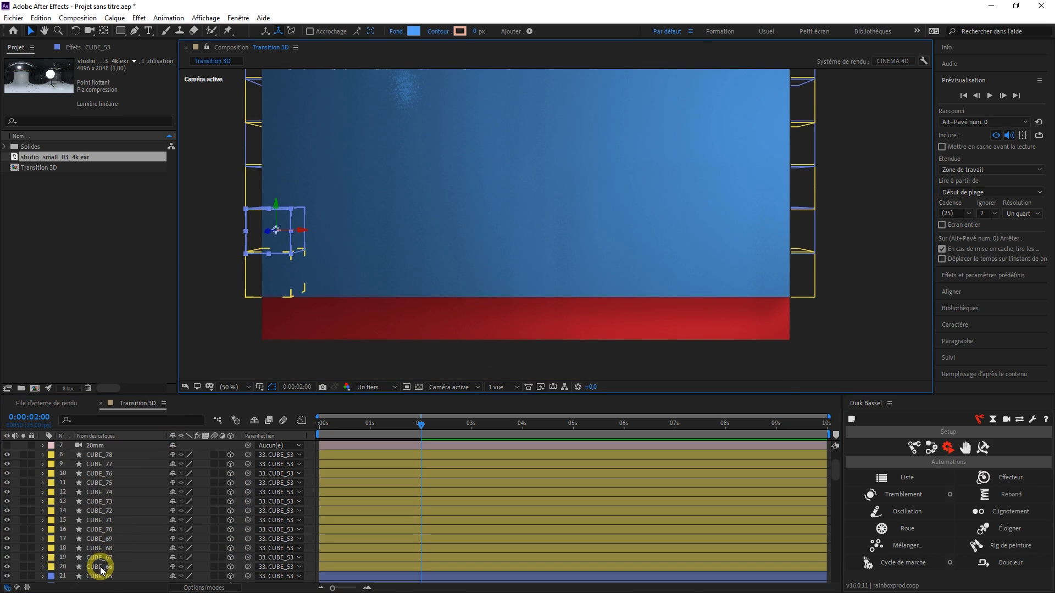
click(102, 572)
shift+click(103, 455)
key(ctrl+shift+d)
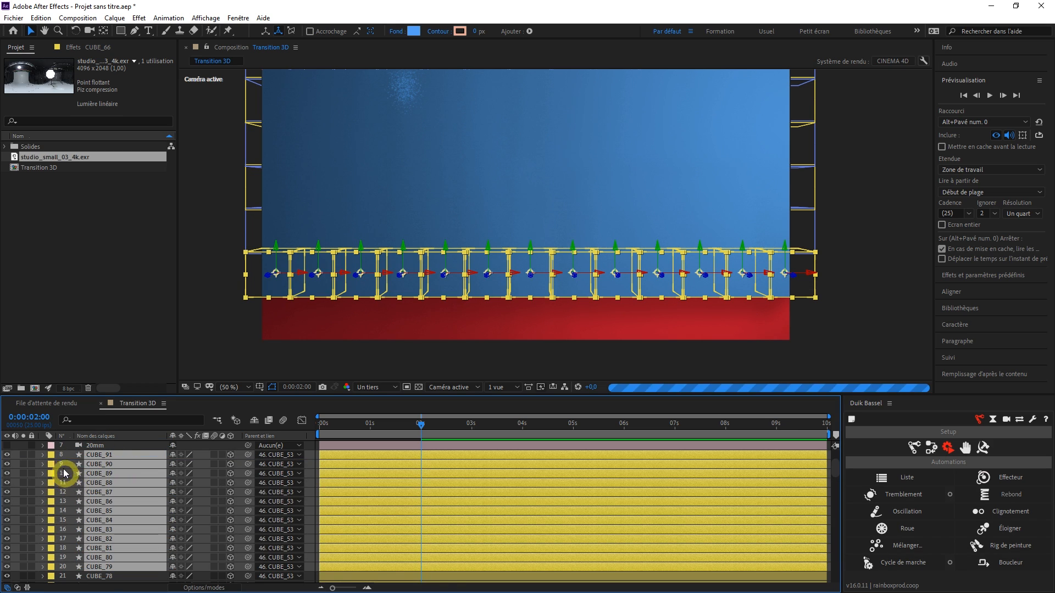
Step: Give CUBE_79 through CUBE_91 the Fuchsia label and parent CUBE_80 through CUBE_91 to CUBE_79
click(54, 458)
click(83, 409)
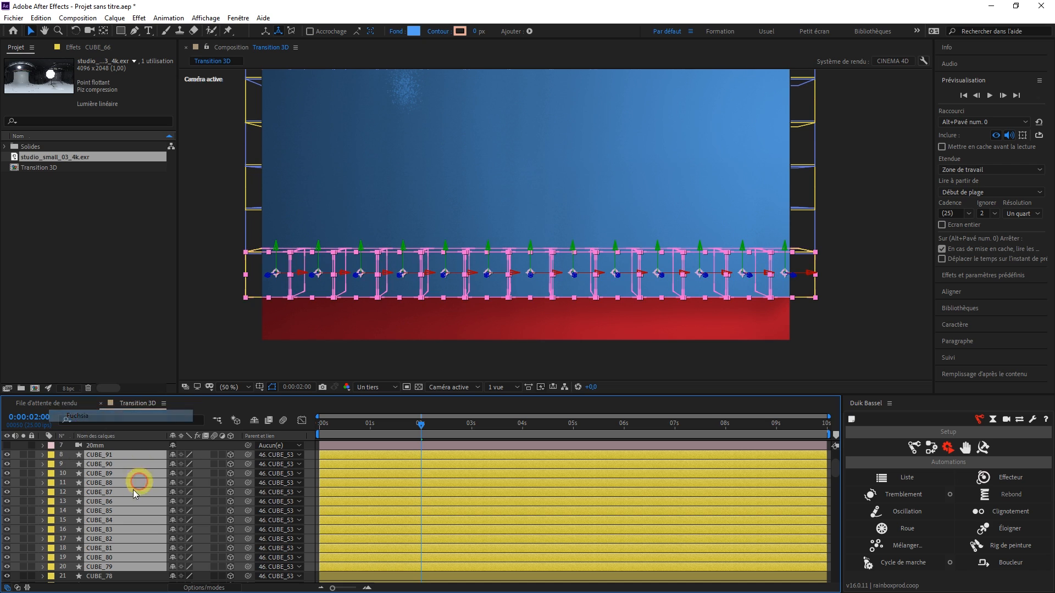
ctrl+click(107, 567)
drag(248, 558, 111, 567)
Step: Add 150 to the Y Position of CUBE_79, making it 300
click(107, 566)
key(p)
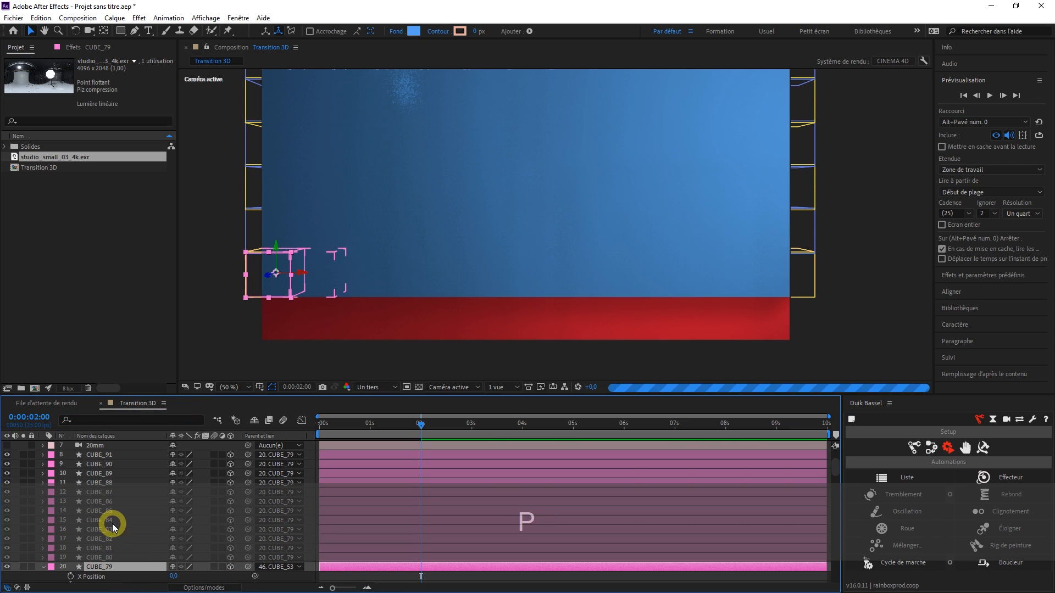
click(183, 539)
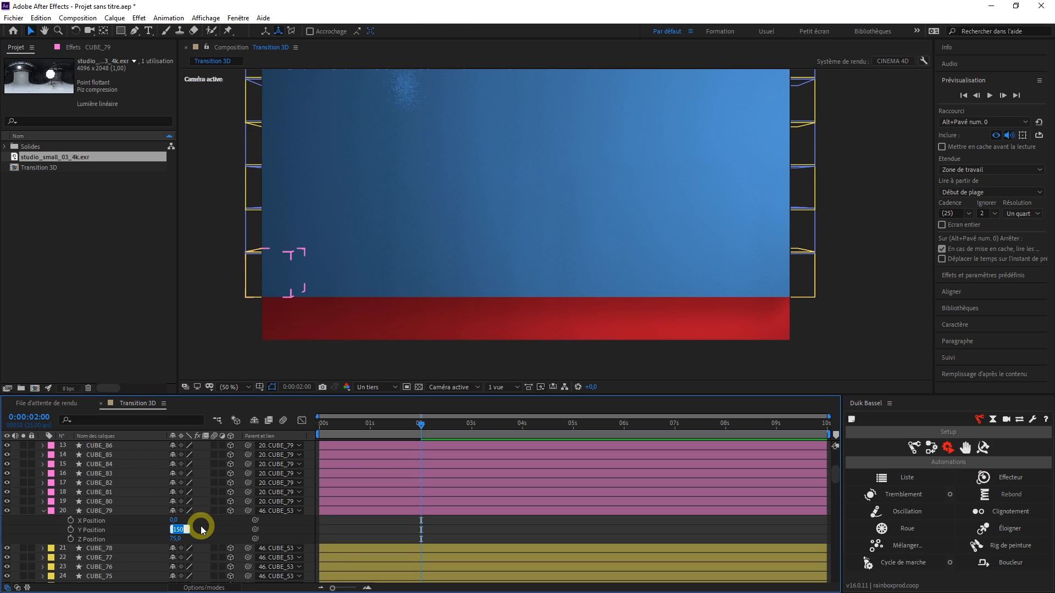
key(Right)
text(+150)
key(Return)
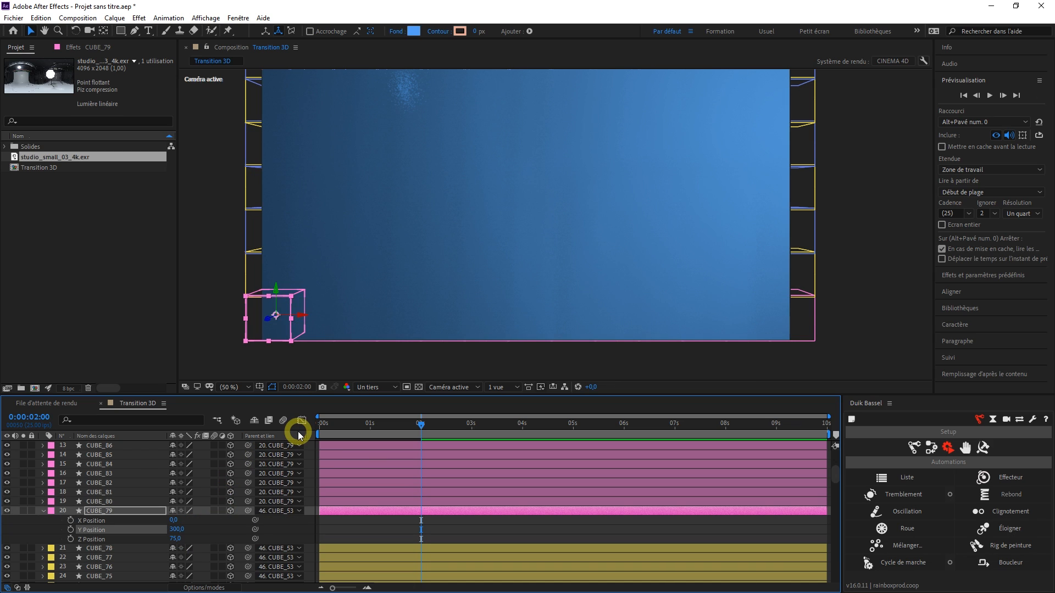
click(105, 510)
Step: Remove the parent from all cubes, CUBE_01 through CUBE_91, and collapse the properties of CUBE_27
scroll(106, 507, up, 3)
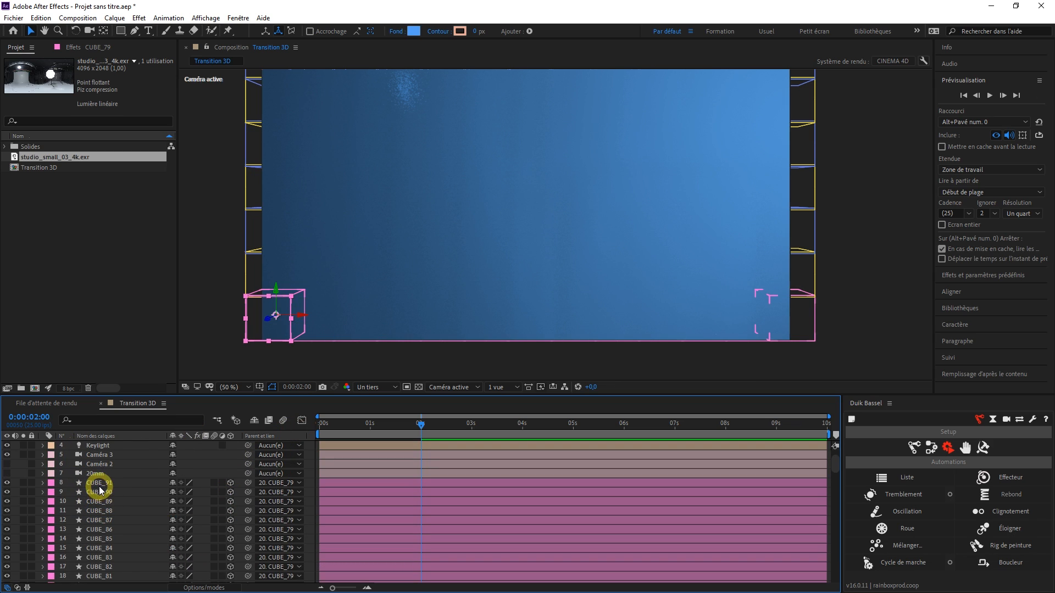
click(99, 483)
scroll(102, 490, down, 20)
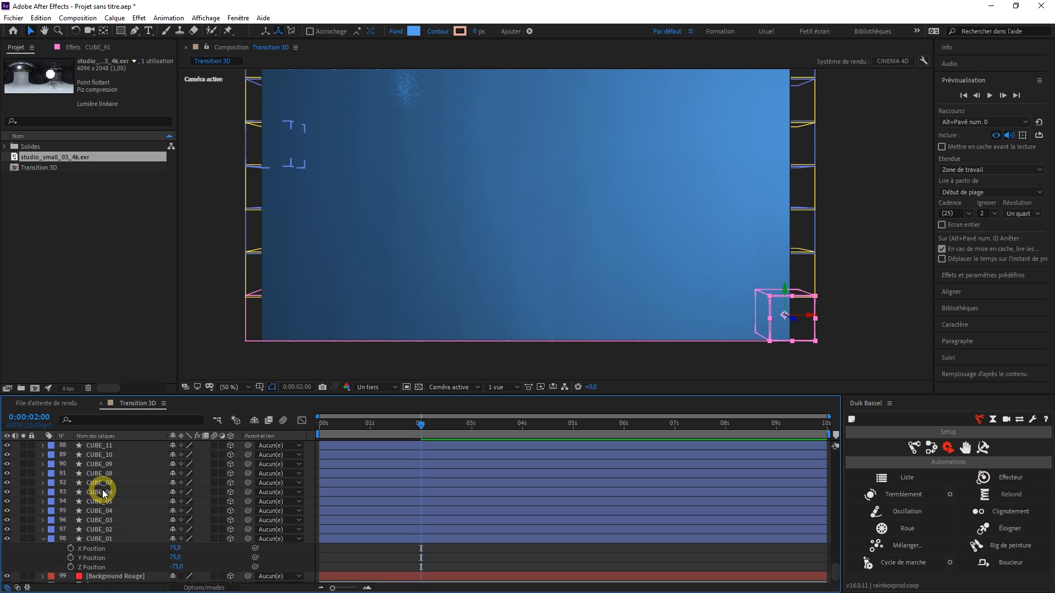
scroll(103, 506, down, 1)
shift+click(103, 534)
scroll(306, 497, up, 9)
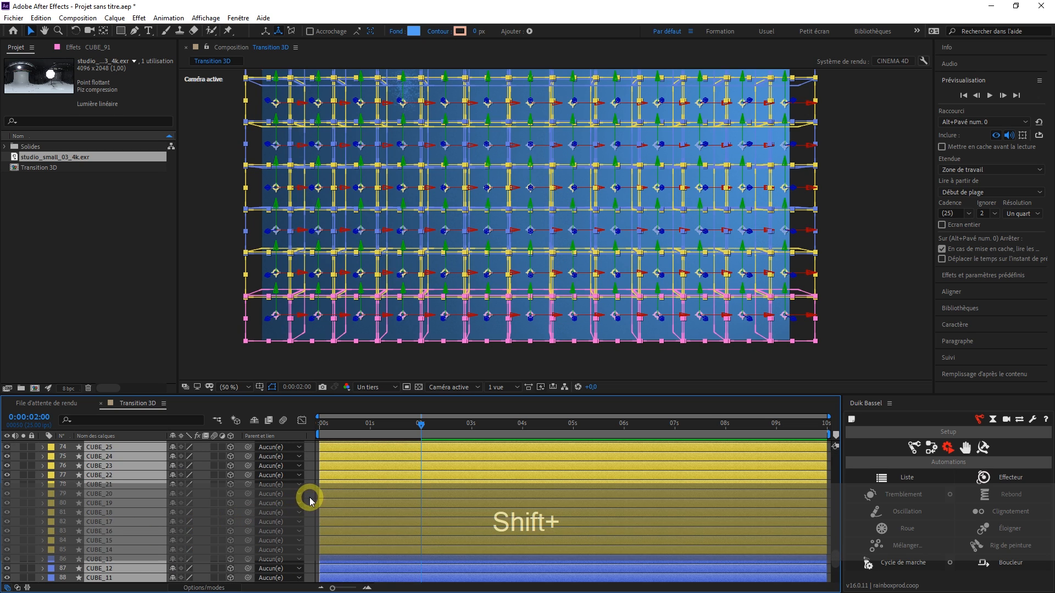
click(291, 535)
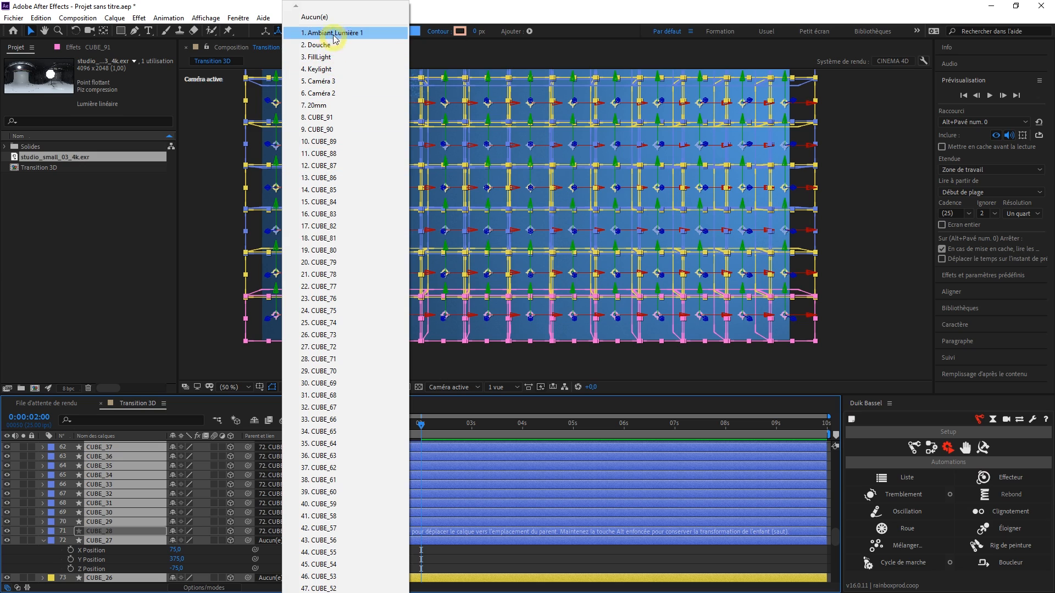
click(324, 15)
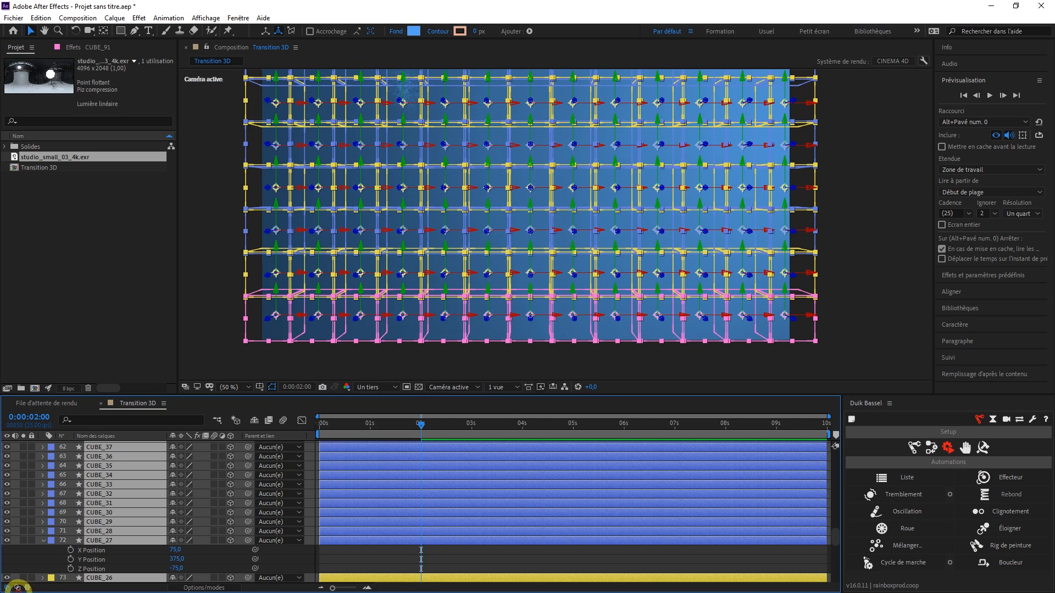
click(43, 543)
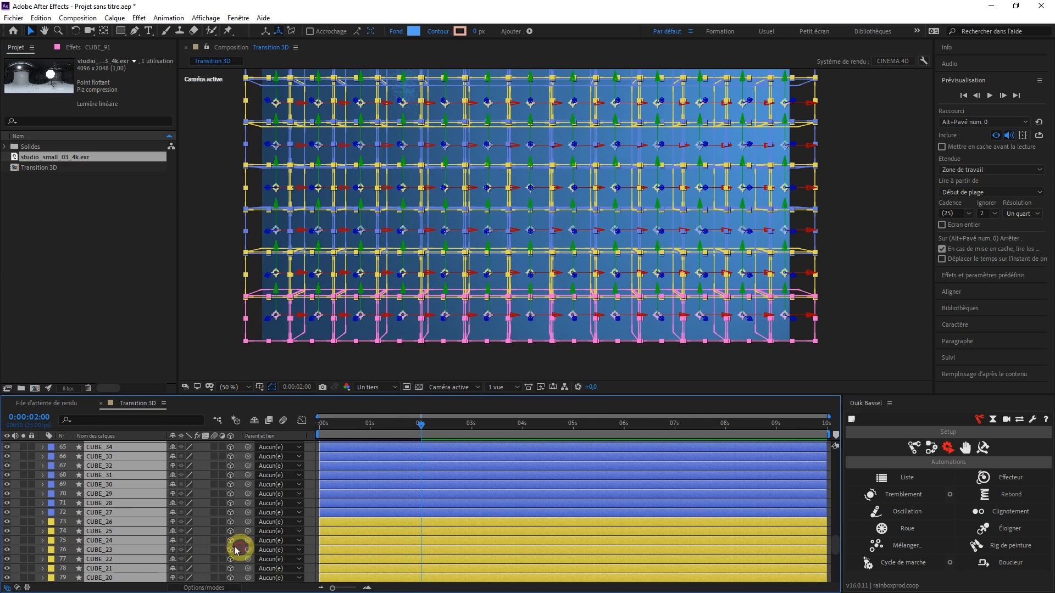
scroll(312, 470, up, 12)
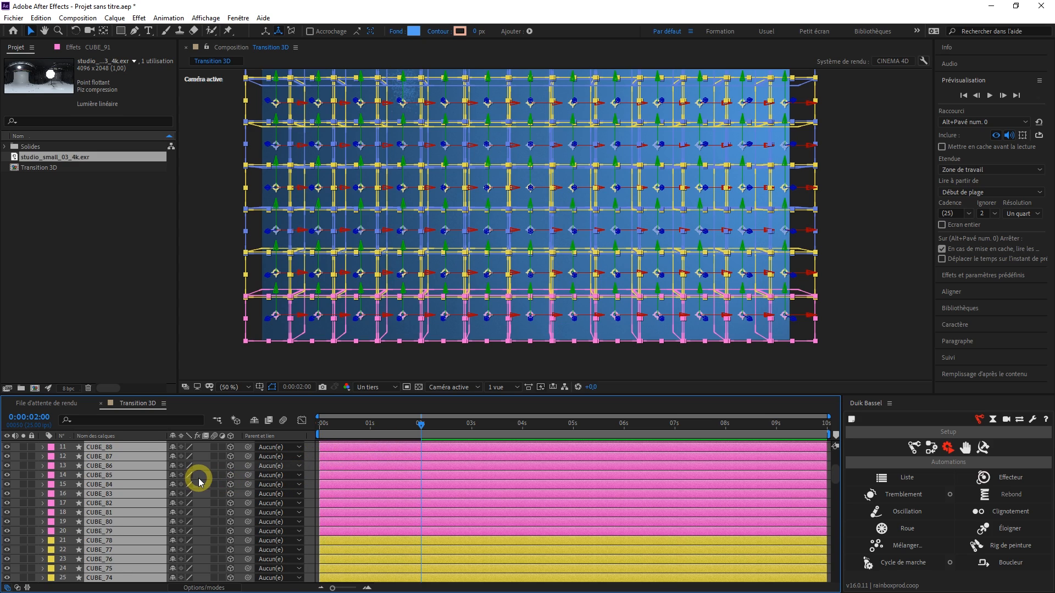
Step: Enable Z Position keyframing at 2 seconds for all cubes, CUBE_01 through CUBE_91, with their colour keyframes displayed as well
key(p)
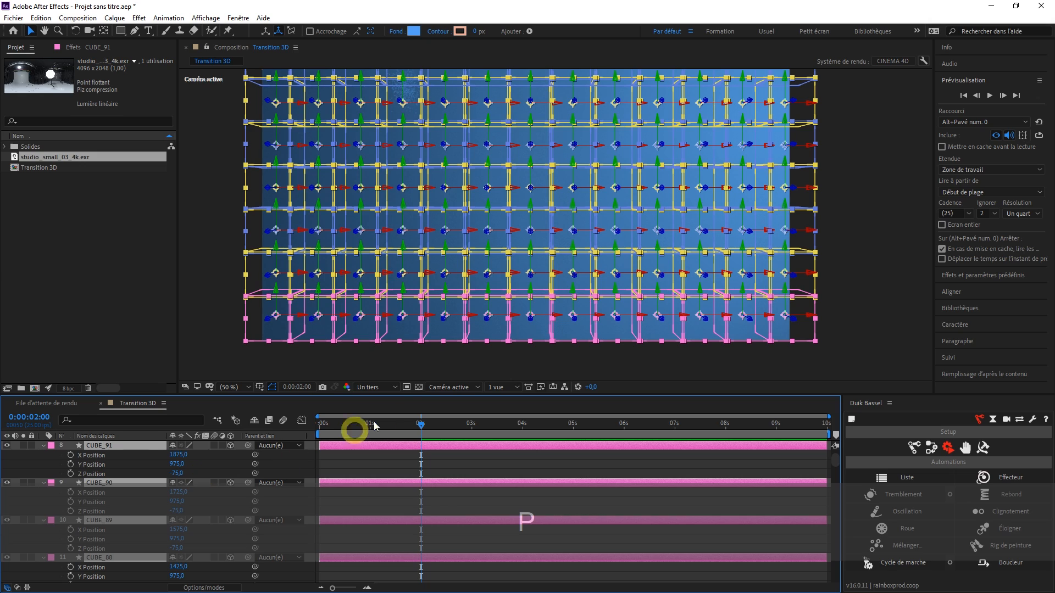
click(422, 424)
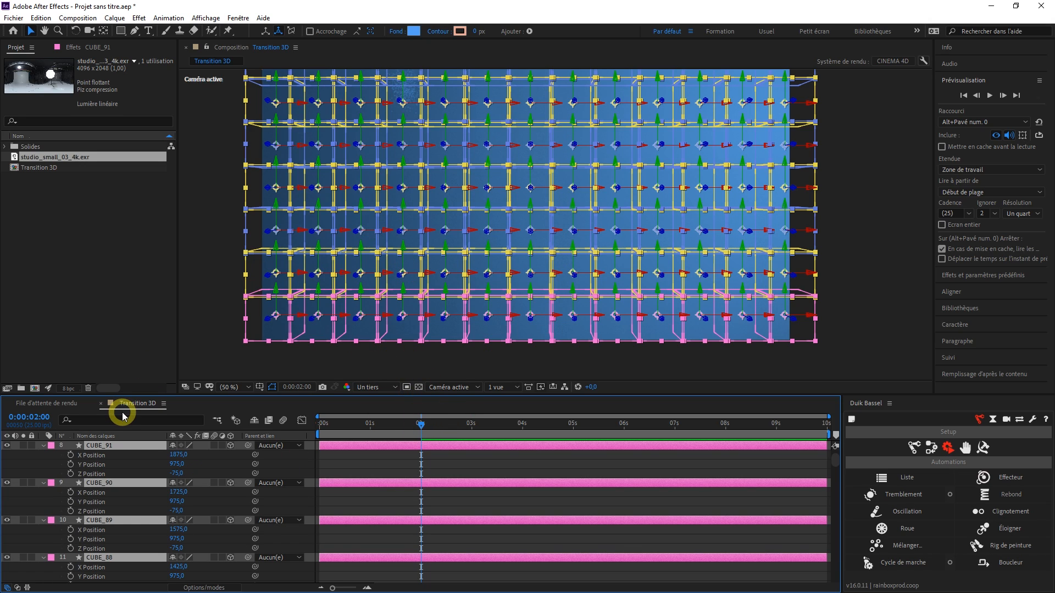
scroll(391, 466, up, 2)
key(shift+u)
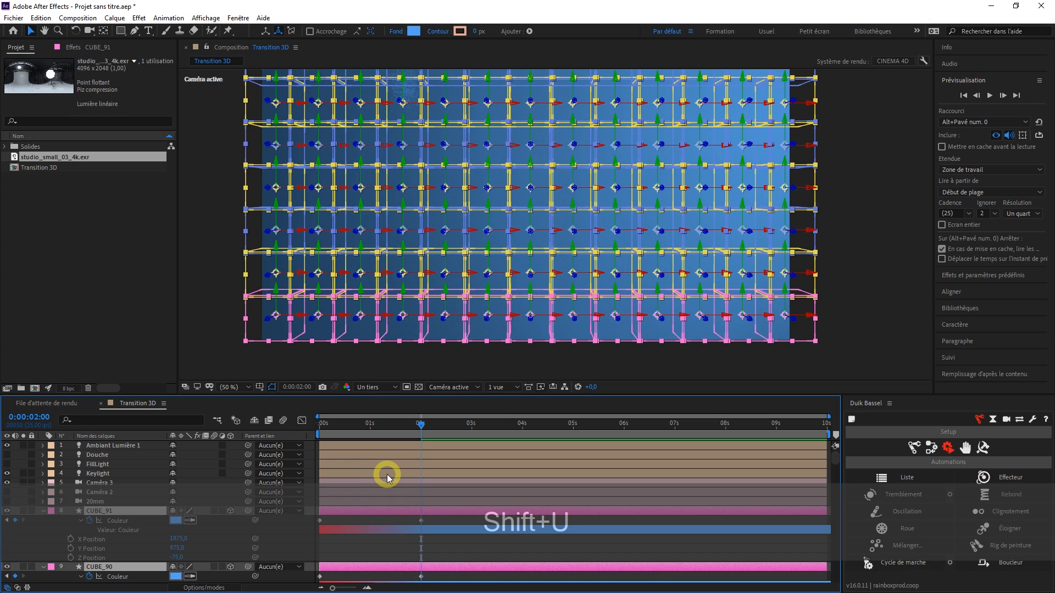
Step: At 0 seconds, push all cubes back in the Top view and set their Z Position to 76
click(317, 428)
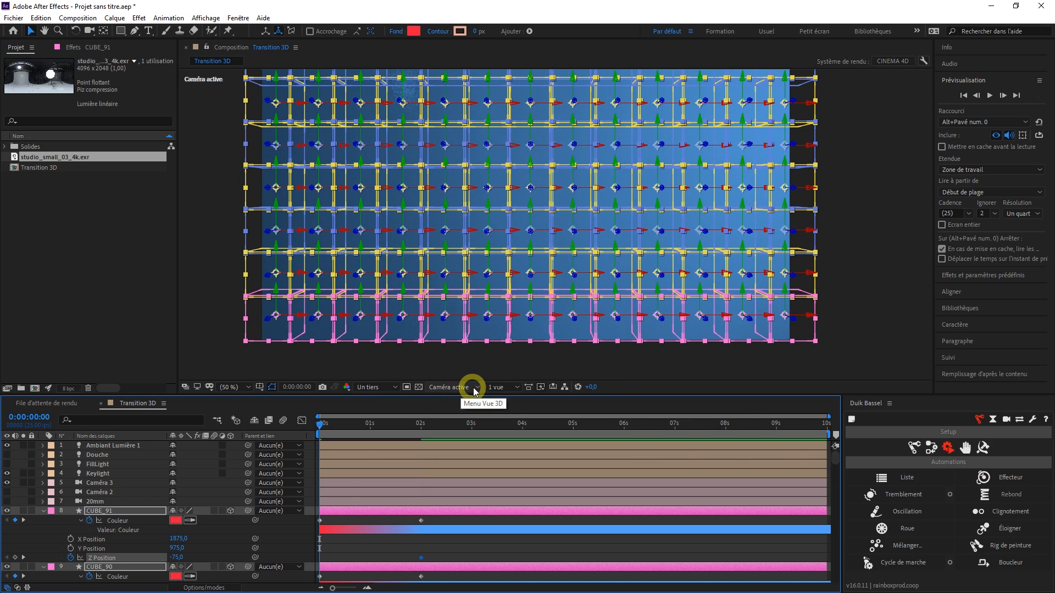
click(468, 388)
click(465, 468)
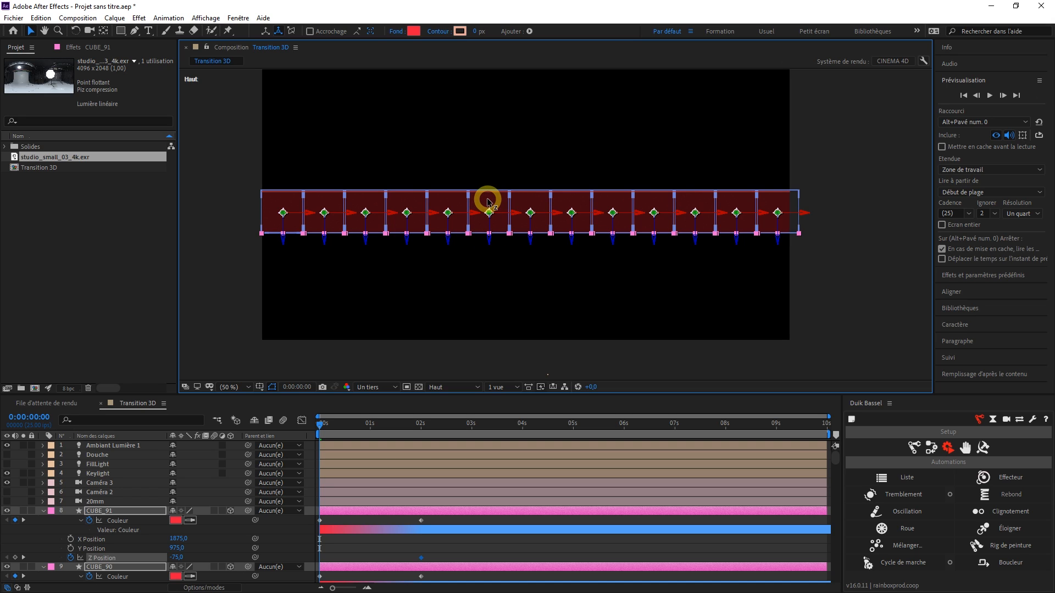
drag(489, 241, 480, 203)
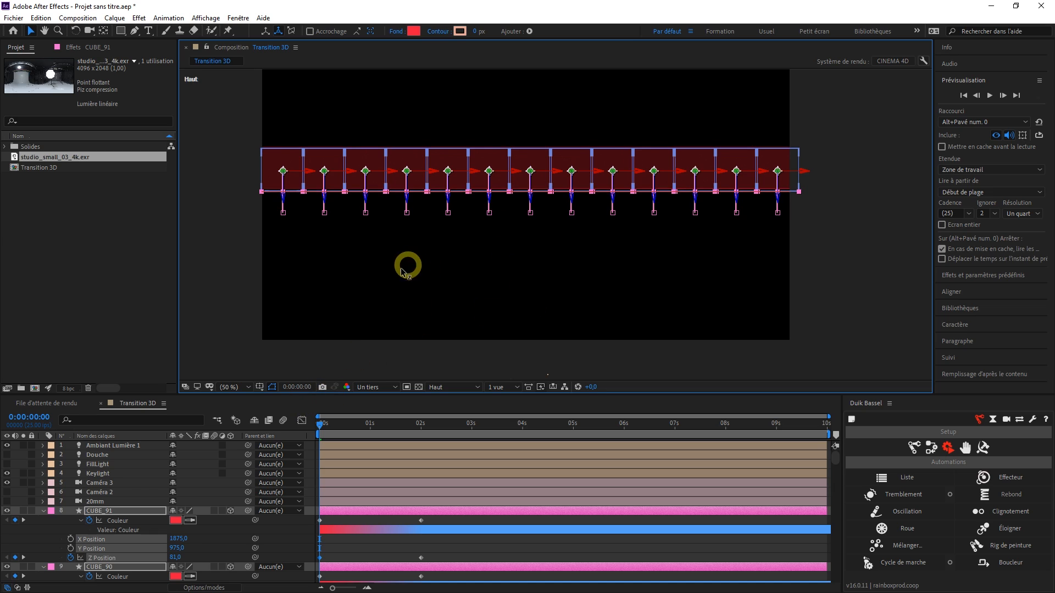
click(175, 559)
click(176, 558)
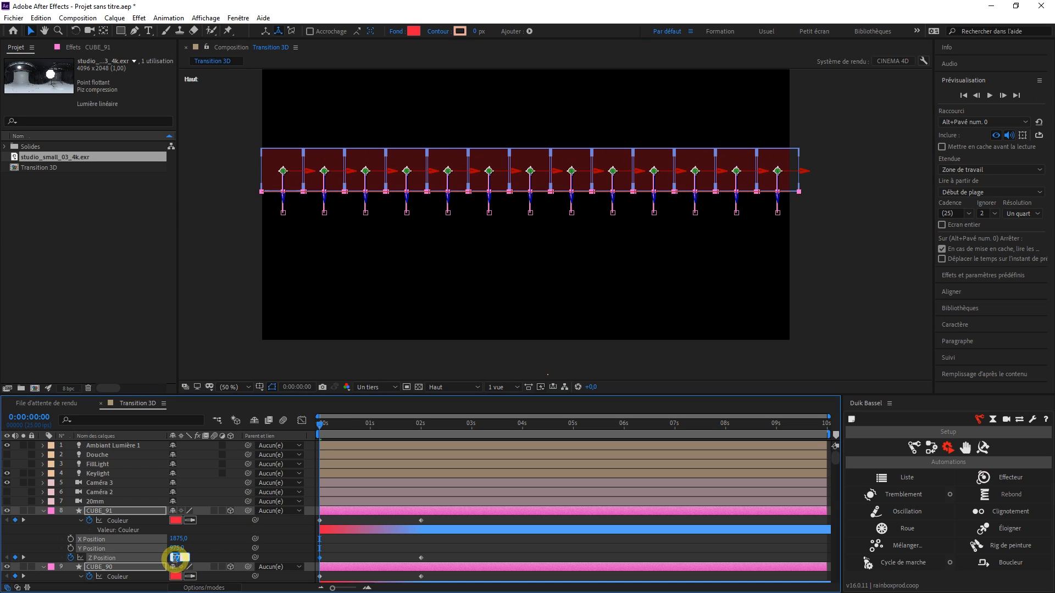
text(76)
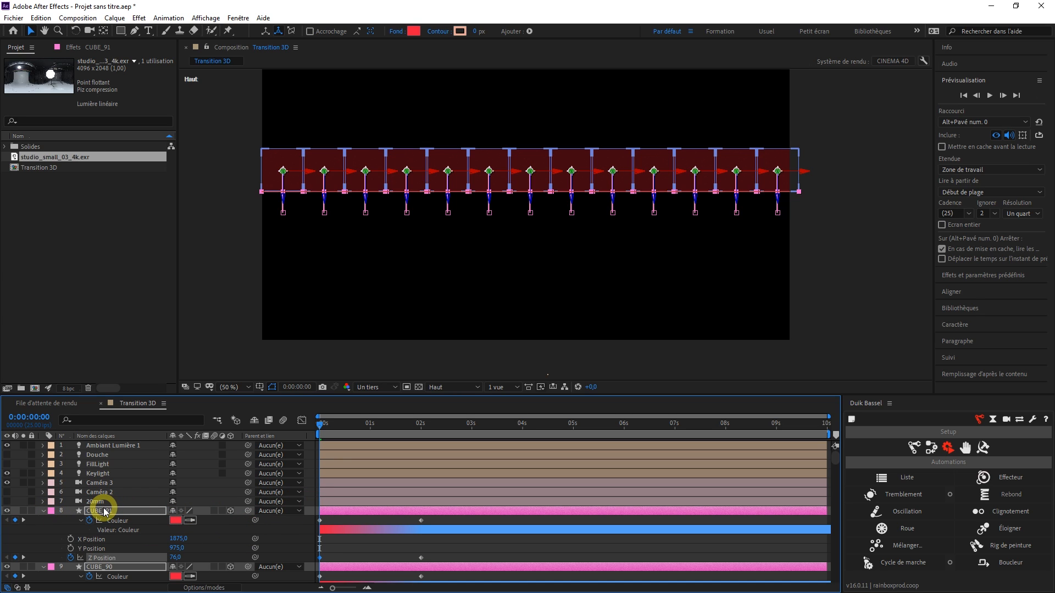
Step: Show the cubes' rotation properties and add a Rotation X keyframe of 0° at 2 seconds for all of them
key(shift+r)
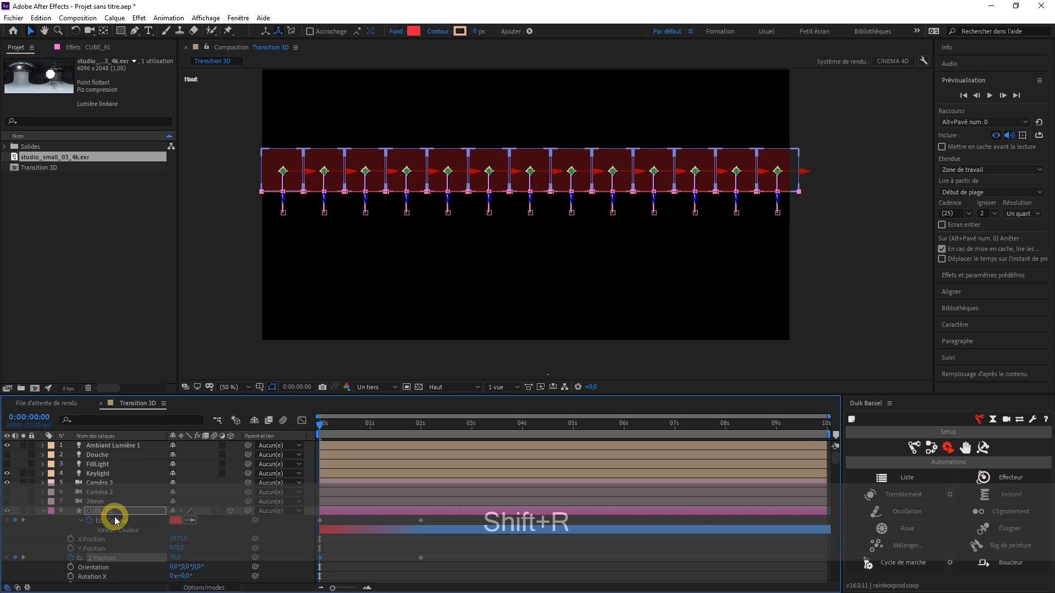
scroll(137, 528, down, 3)
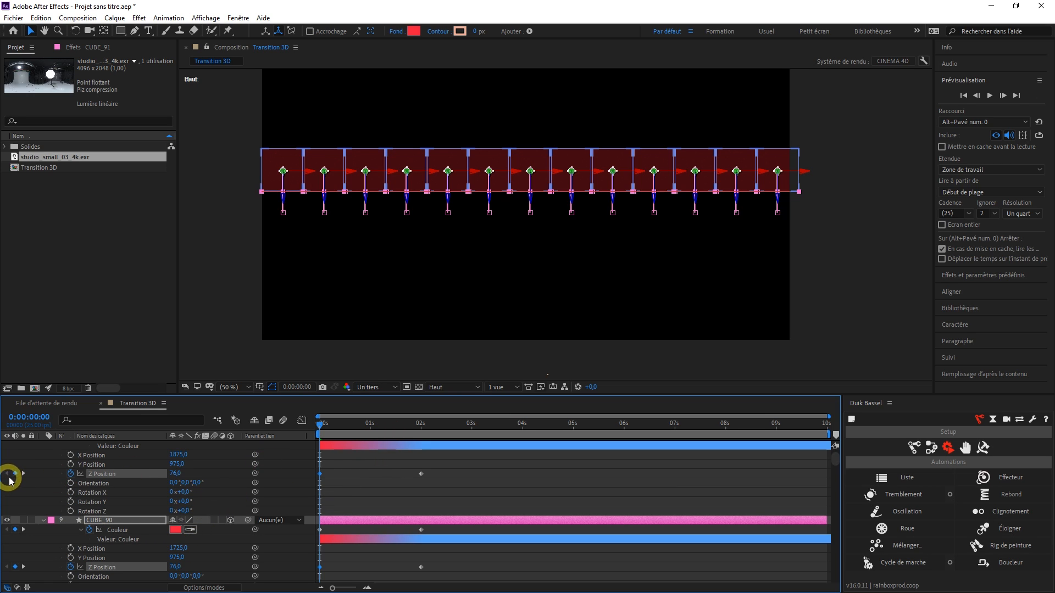
click(24, 475)
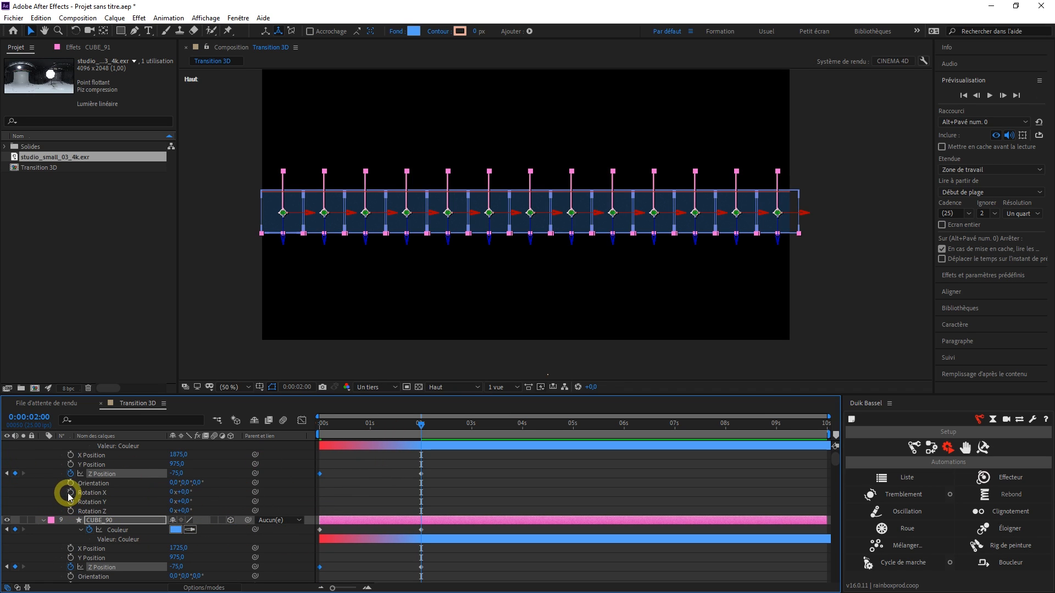
click(70, 492)
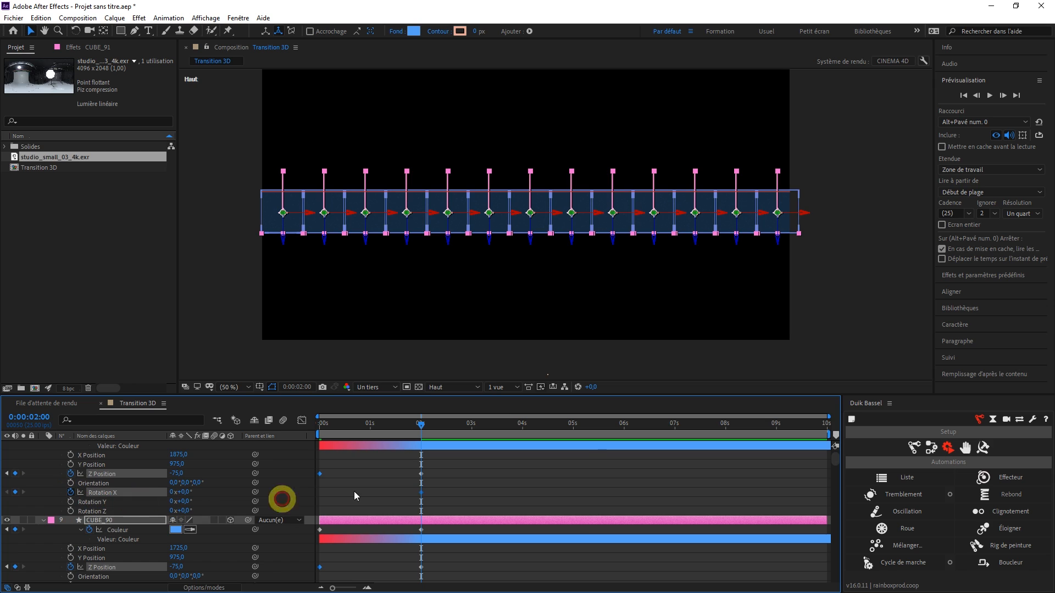
Step: Return to the active camera view and set the Rotation X of all cubes to 180° at 0 seconds
click(453, 387)
click(455, 404)
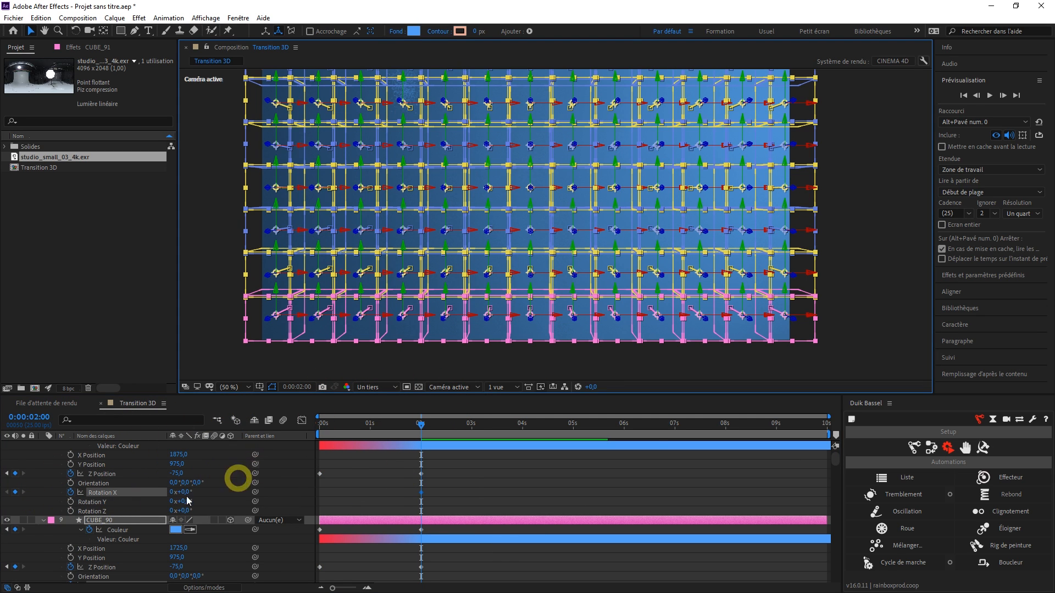
click(7, 474)
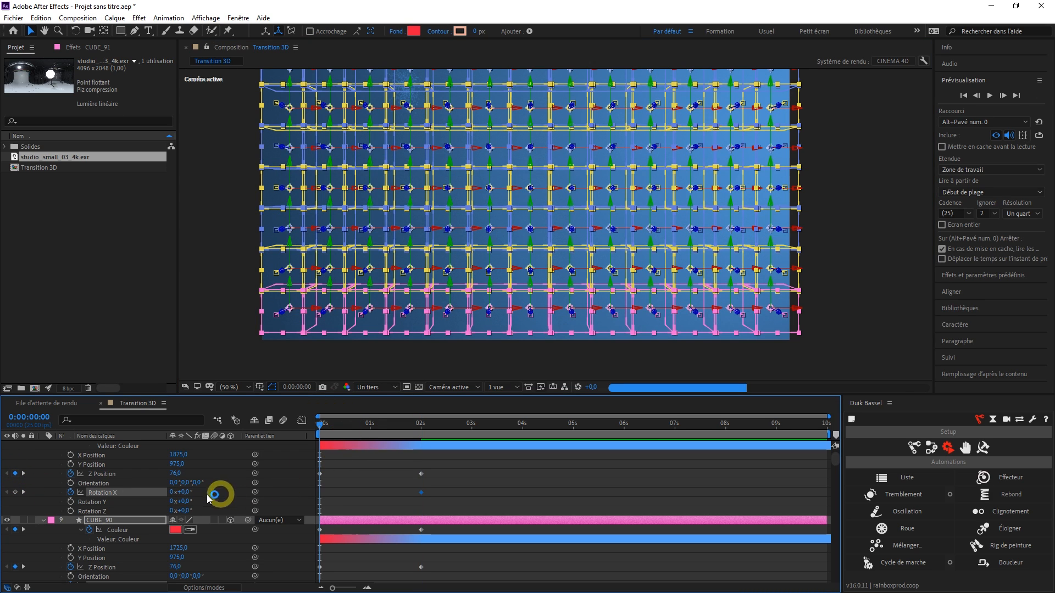
click(184, 492)
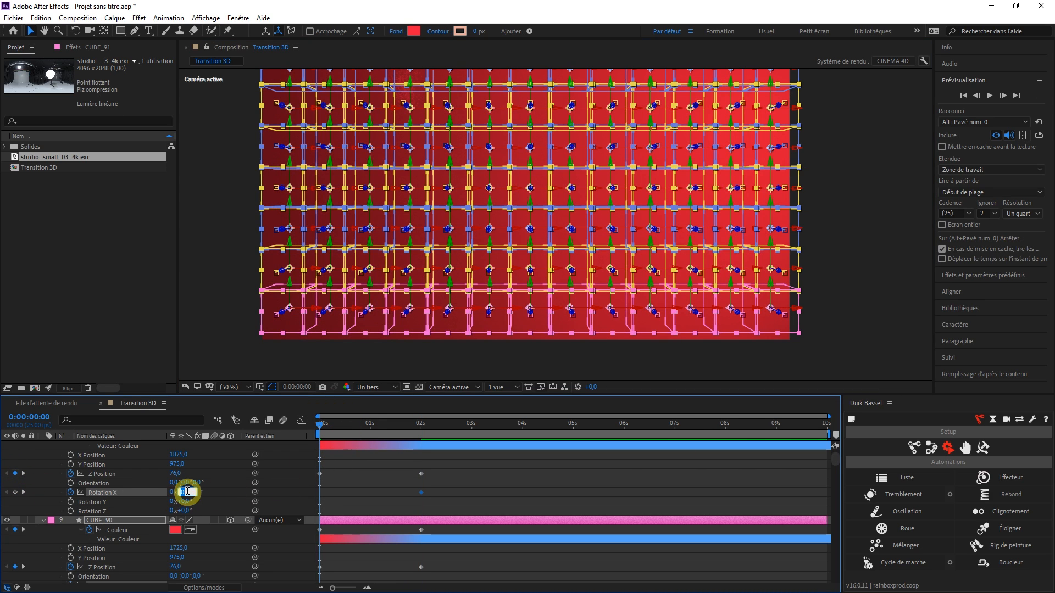
text(180)
key(Return)
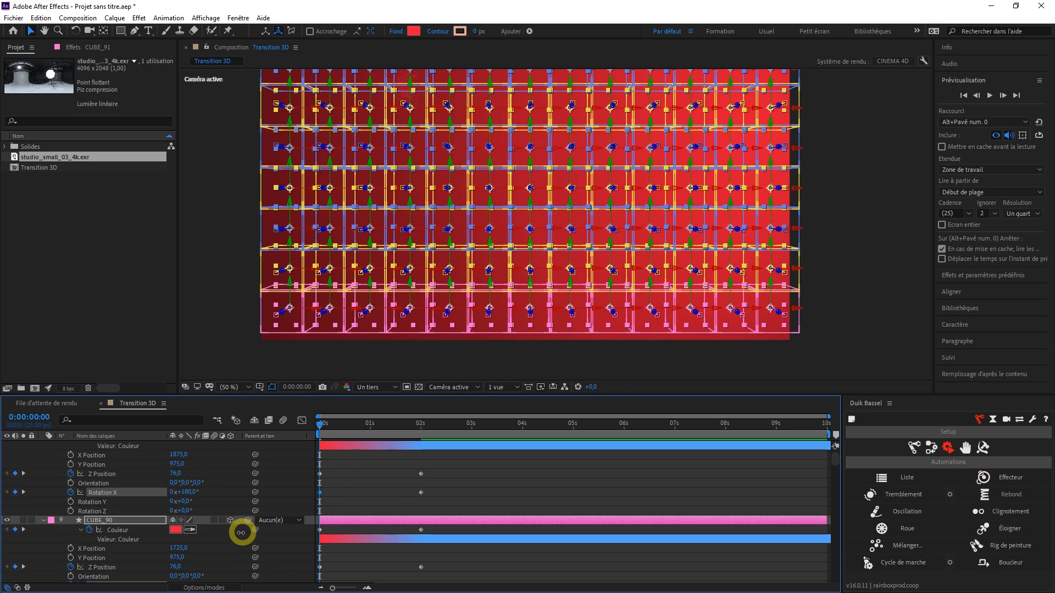
Step: Show only the keyframed properties of all cubes and move the current time to 0:00:01:24 to check the animation
scroll(212, 538, up, 3)
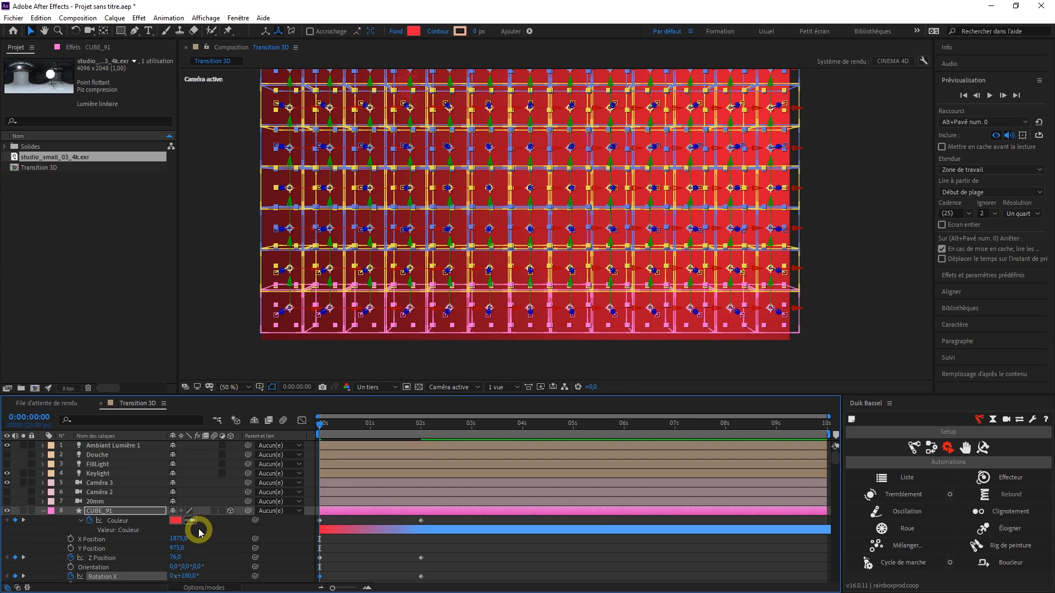
key(u)
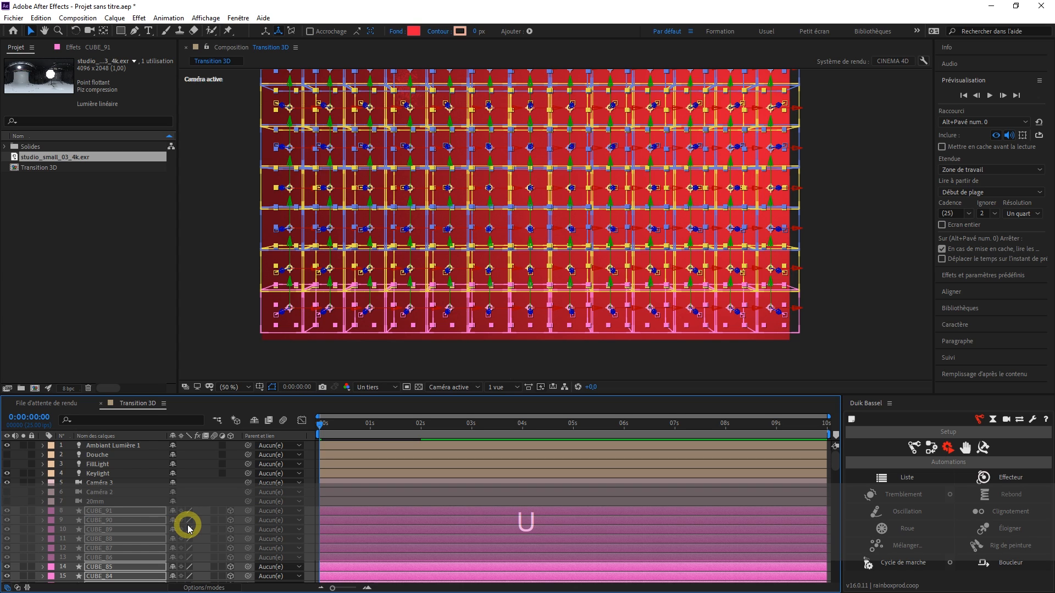
key(u)
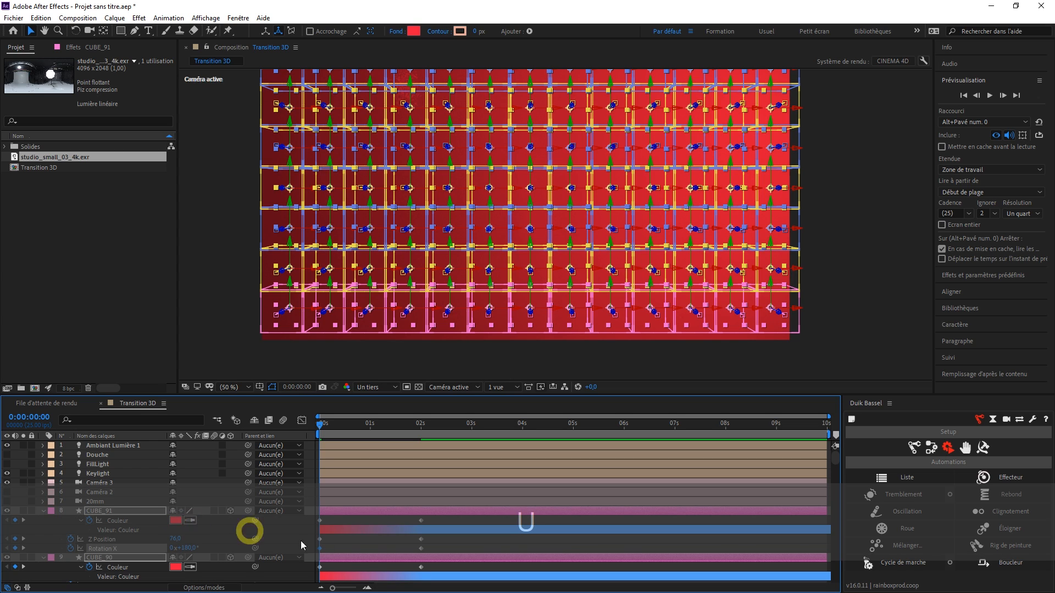
click(413, 424)
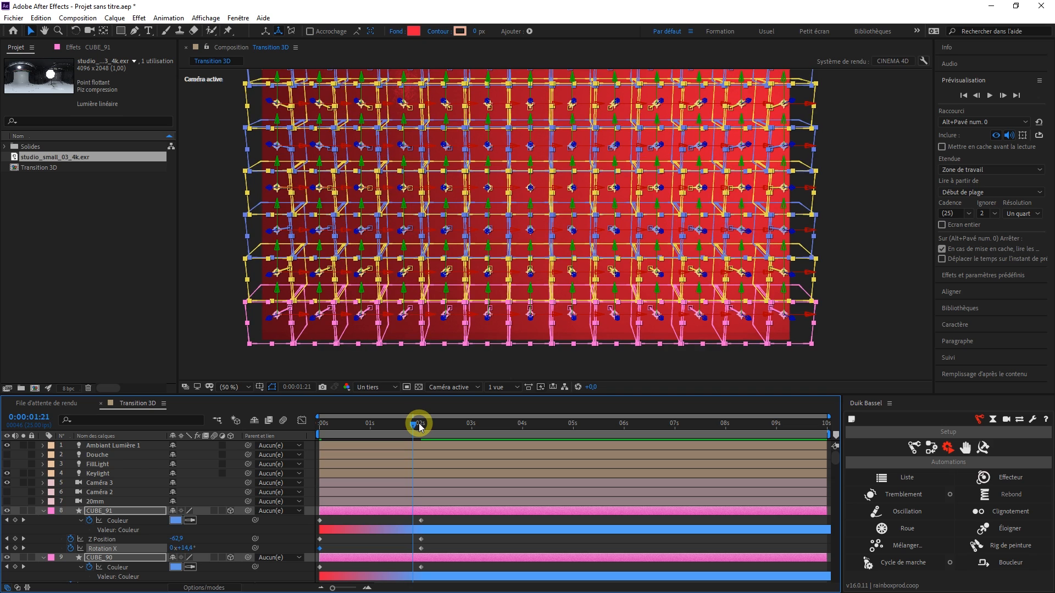
click(419, 425)
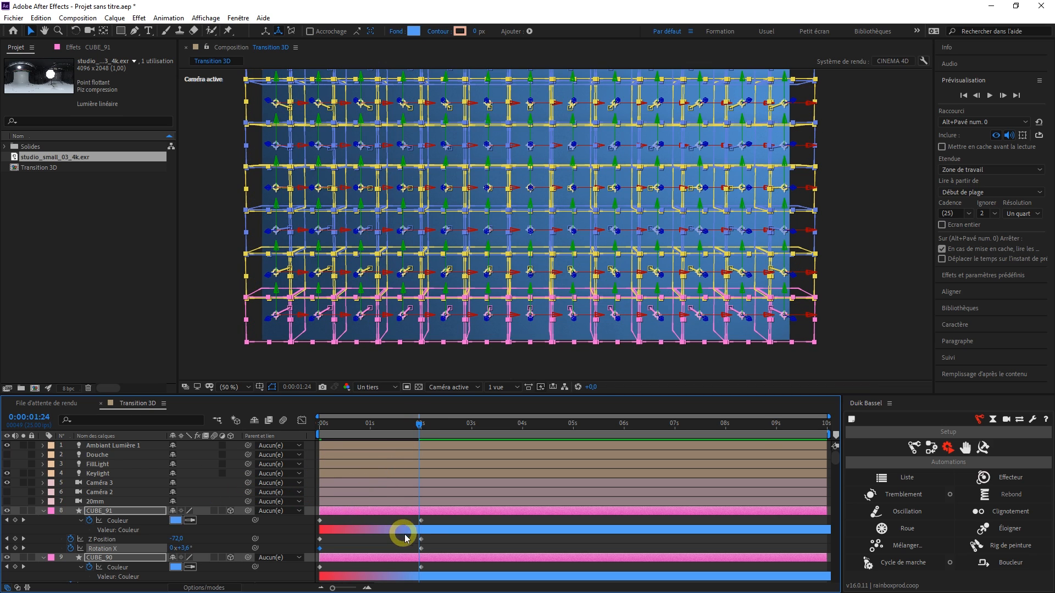
Step: Select every colour, Z Position and Rotation X keyframe of CUBE_01 through CUBE_91, hiding the layer controls during selection and showing them again
scroll(558, 528, down, 1)
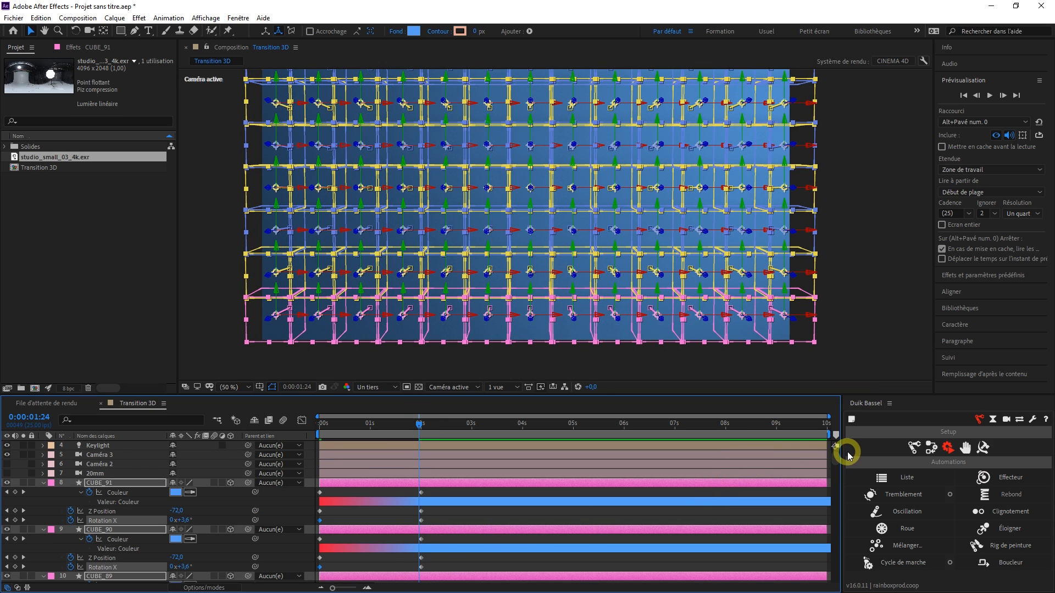
drag(836, 460, 841, 586)
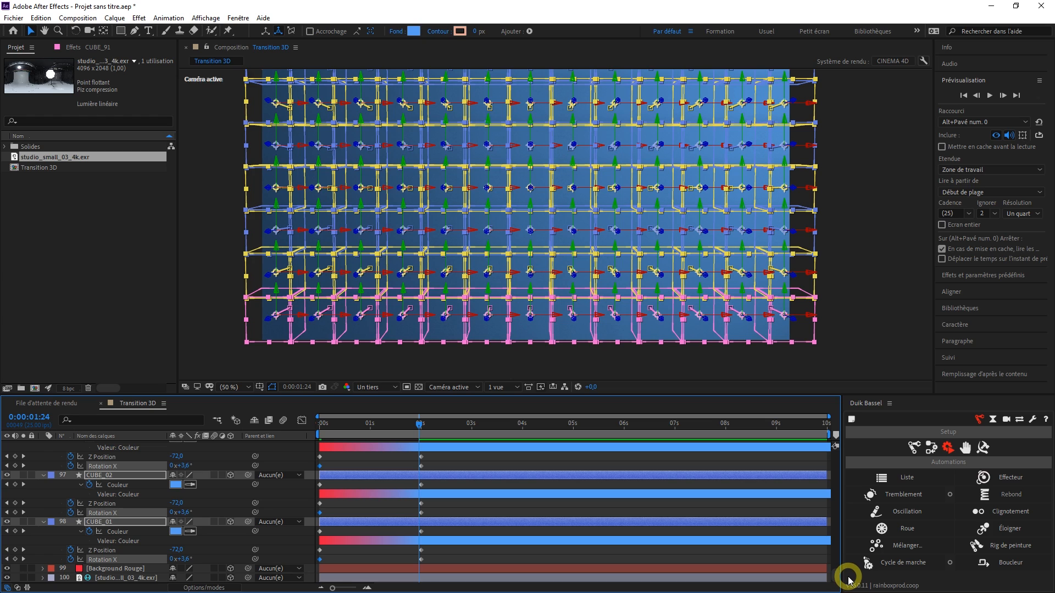
mouse_move(838, 578)
mouse_down()
mouse_move(830, 451)
mouse_move(835, 589)
mouse_up()
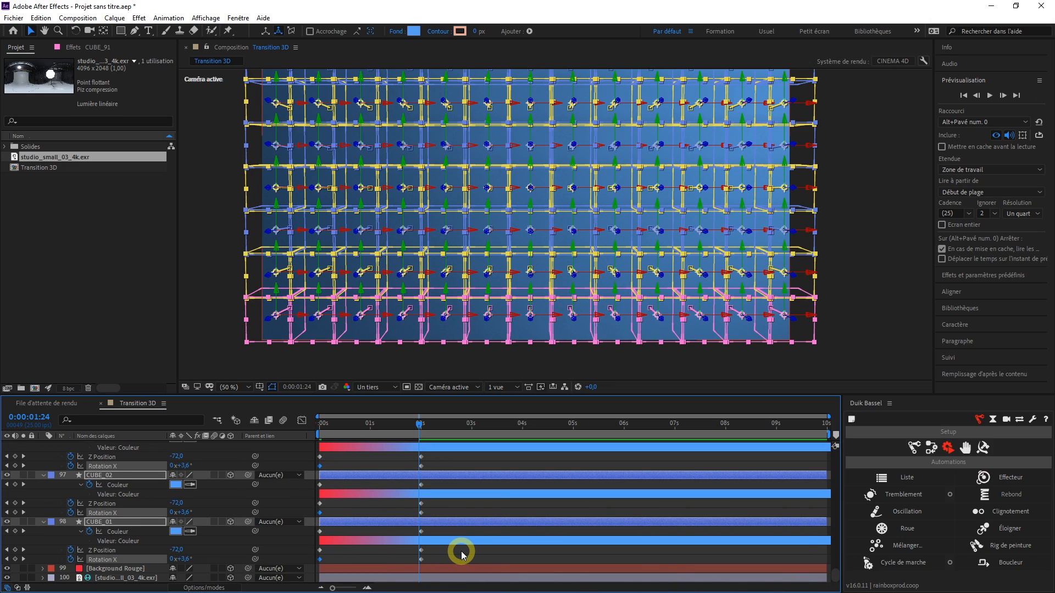
click(439, 558)
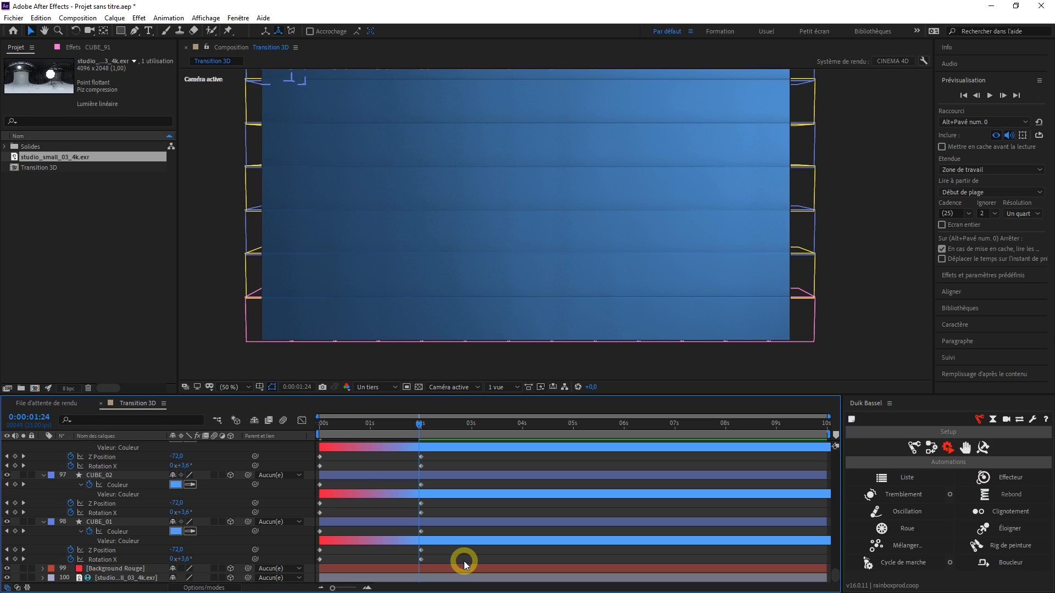
key(ctrl+shift+h)
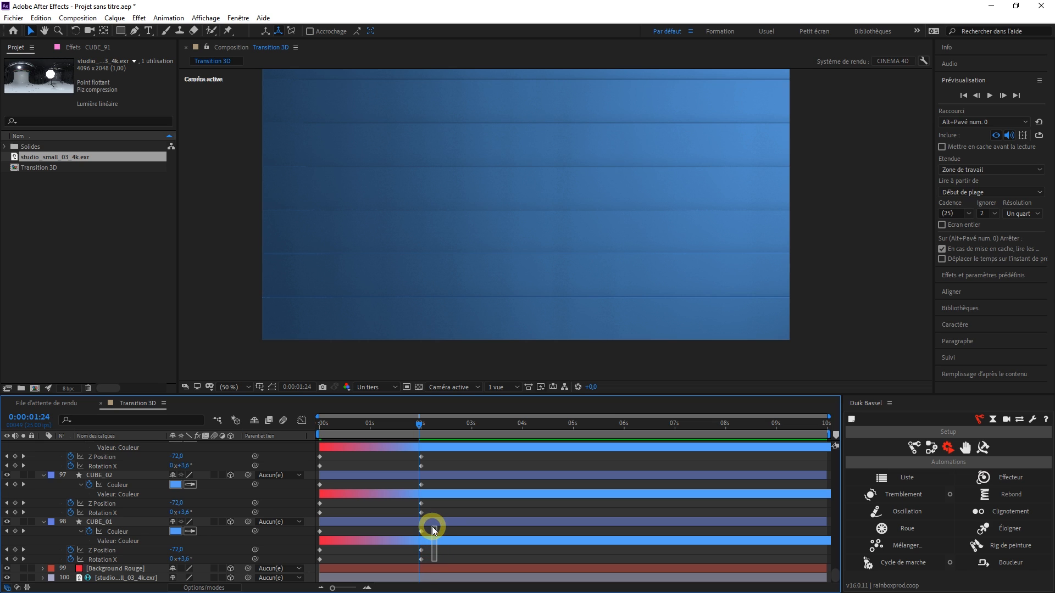
drag(433, 477, 433, 520)
drag(322, 523, 319, 521)
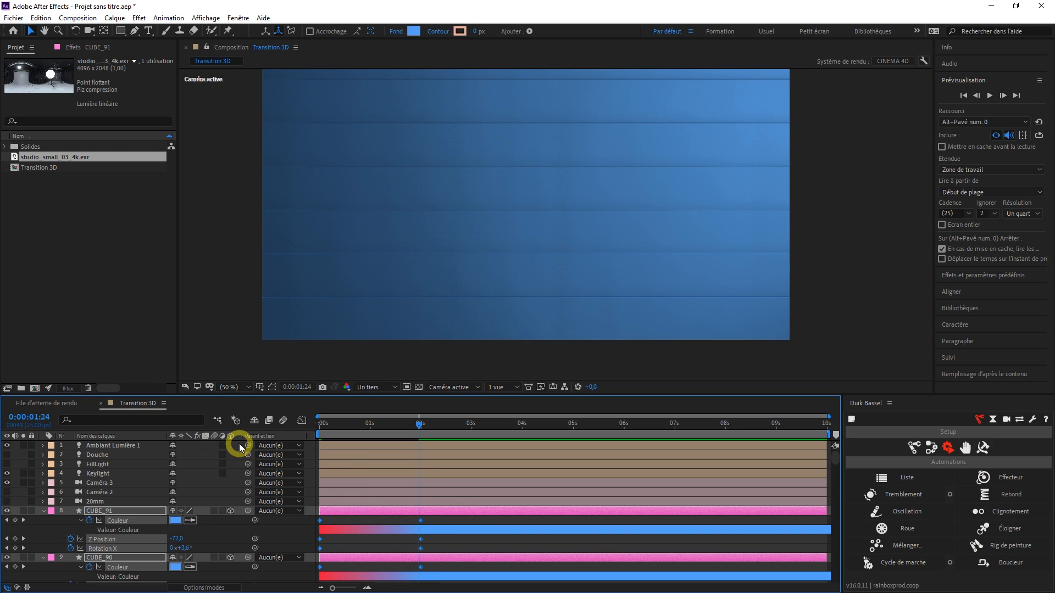
key(ctrl+shift+h)
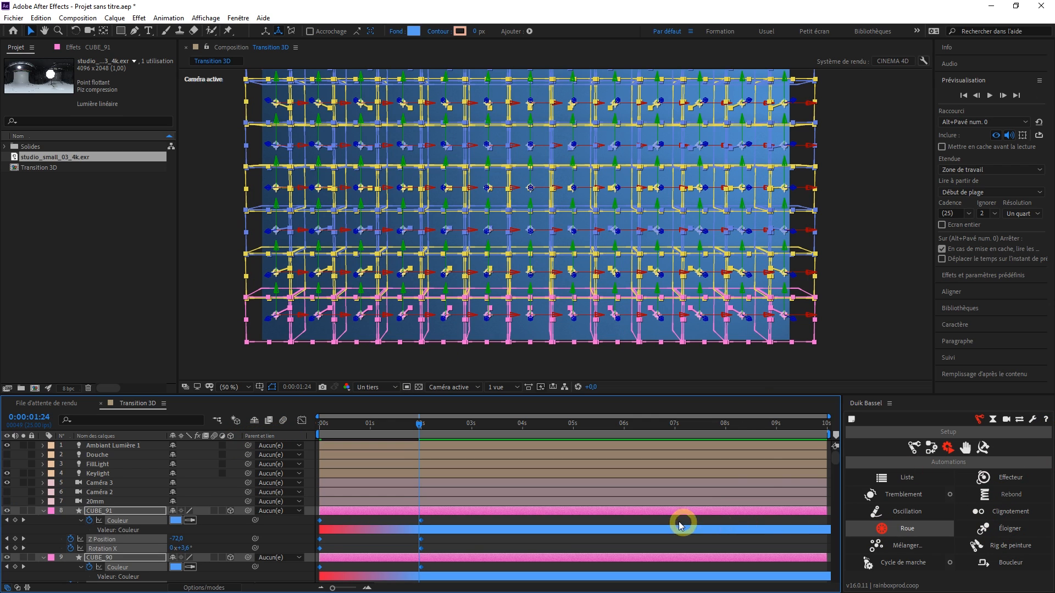
Step: Enlarge the Duik Bassel panel and check its entry in the list of available scripts
drag(840, 440, 810, 436)
drag(848, 383, 847, 366)
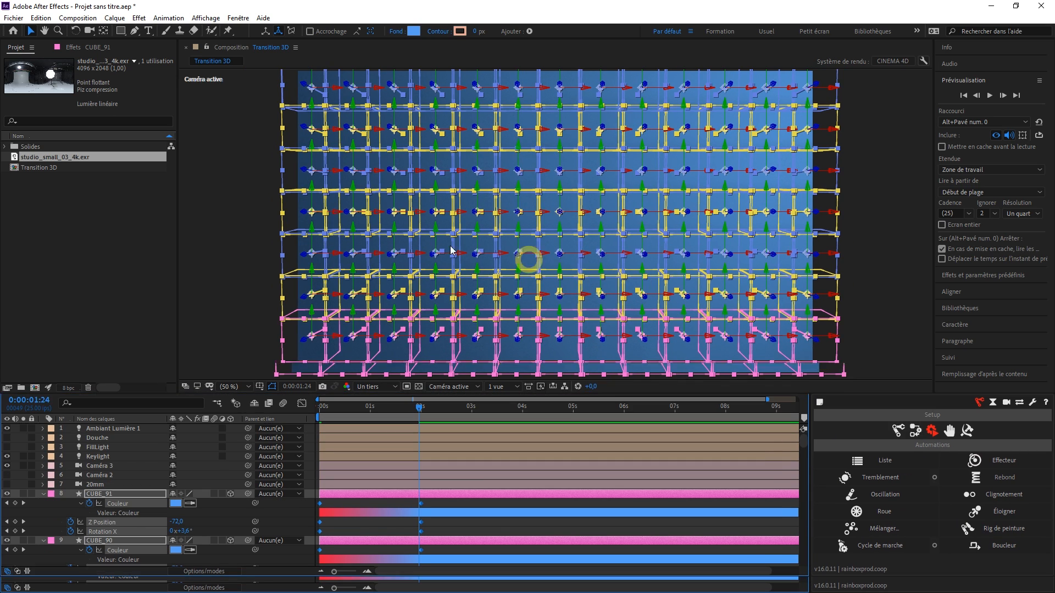
click(231, 18)
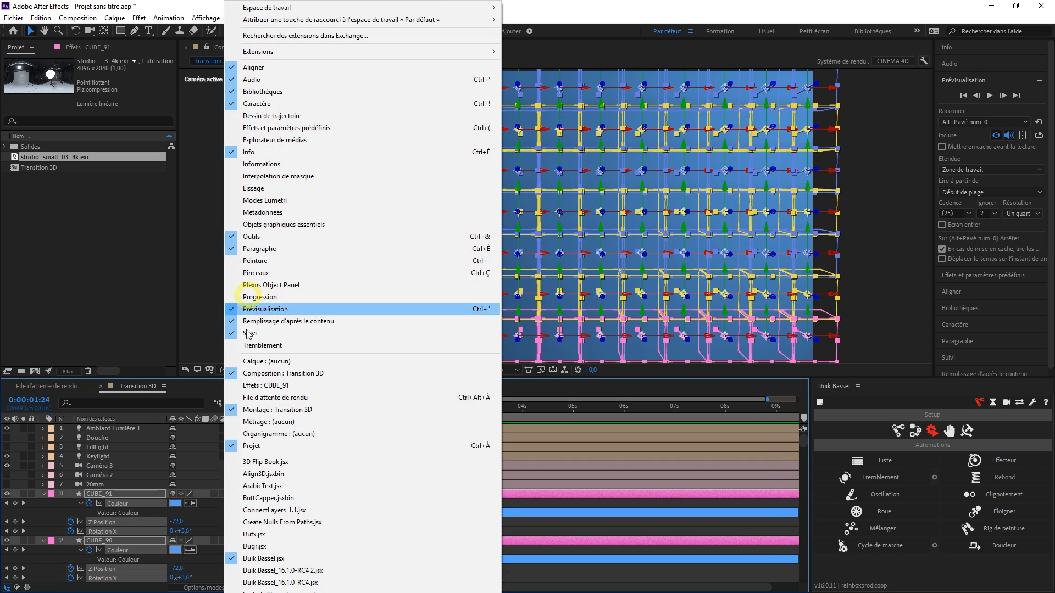
click(627, 10)
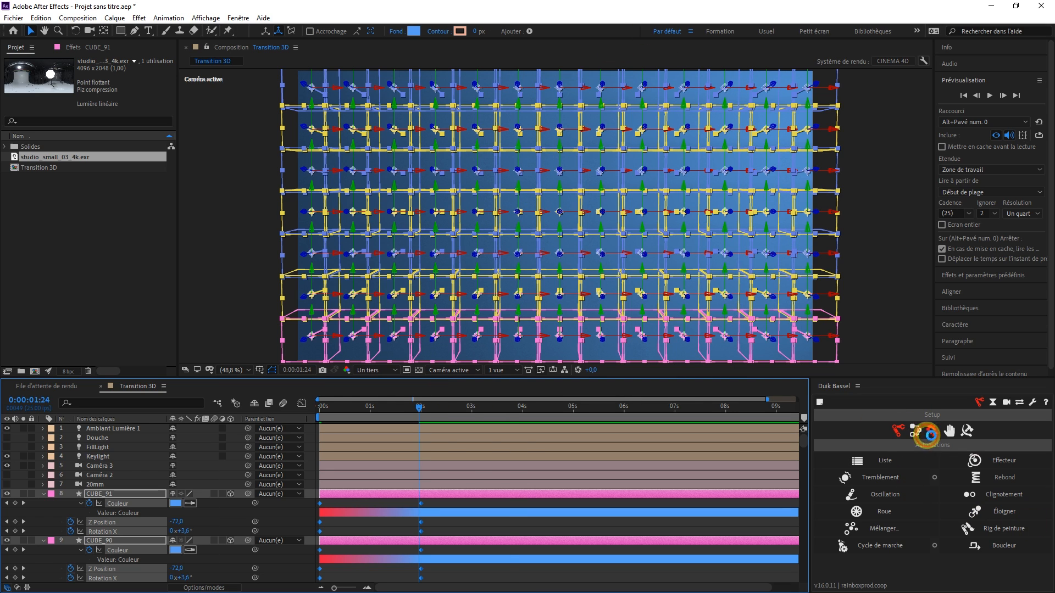
Step: Apply a Duik Effector automation to the cubes' selected keyframed properties and scrub the time to 0:00:01:22
click(932, 432)
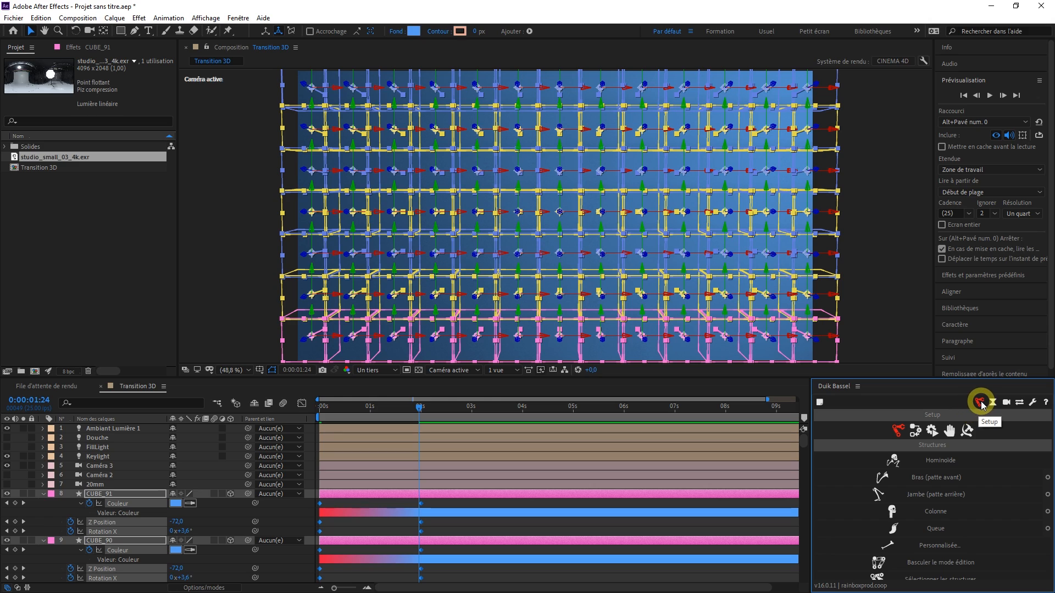
click(932, 433)
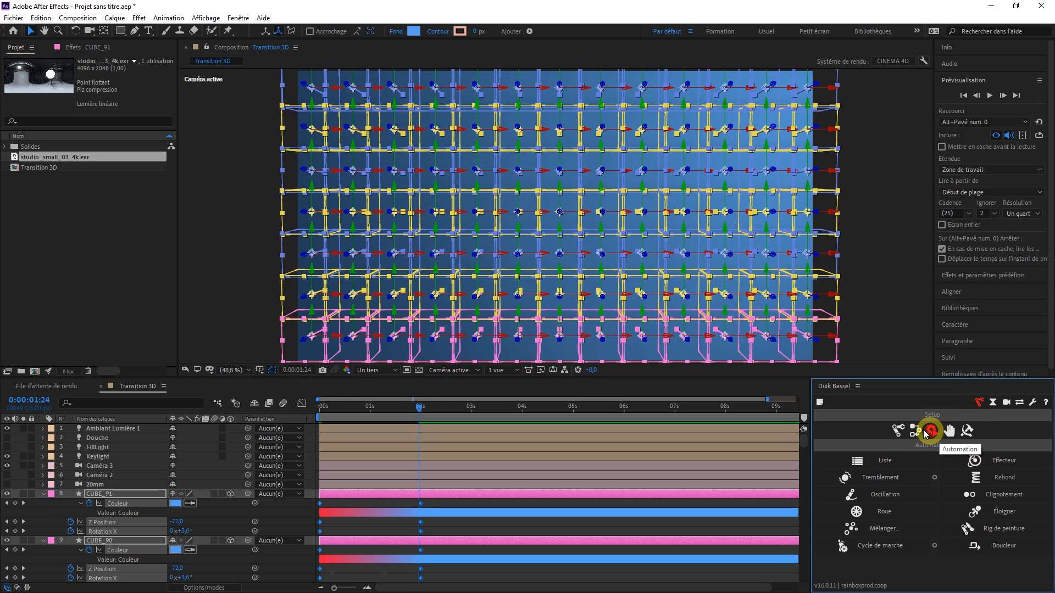
click(973, 463)
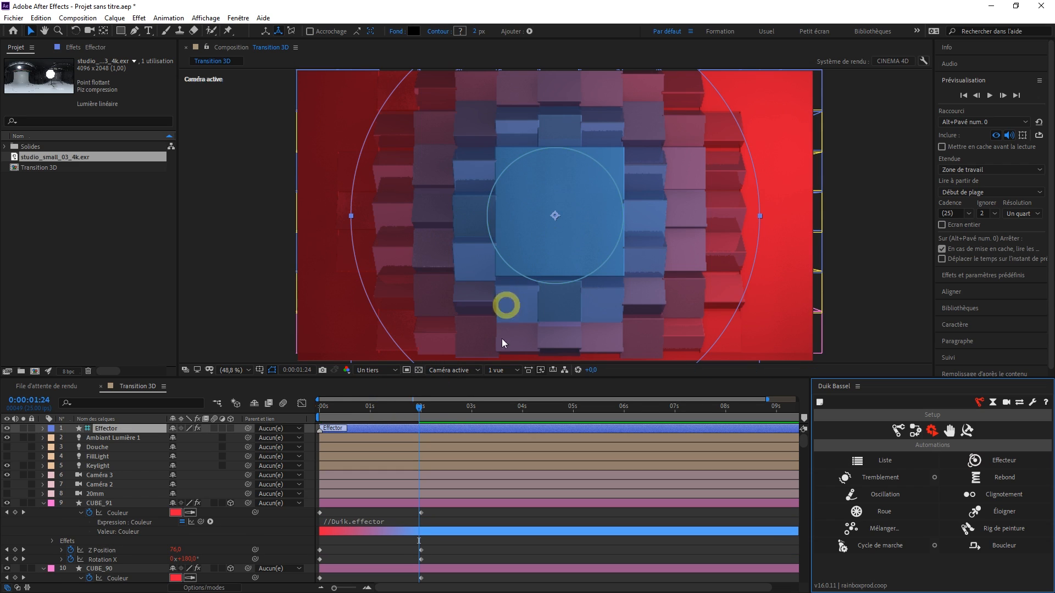
drag(419, 411, 414, 410)
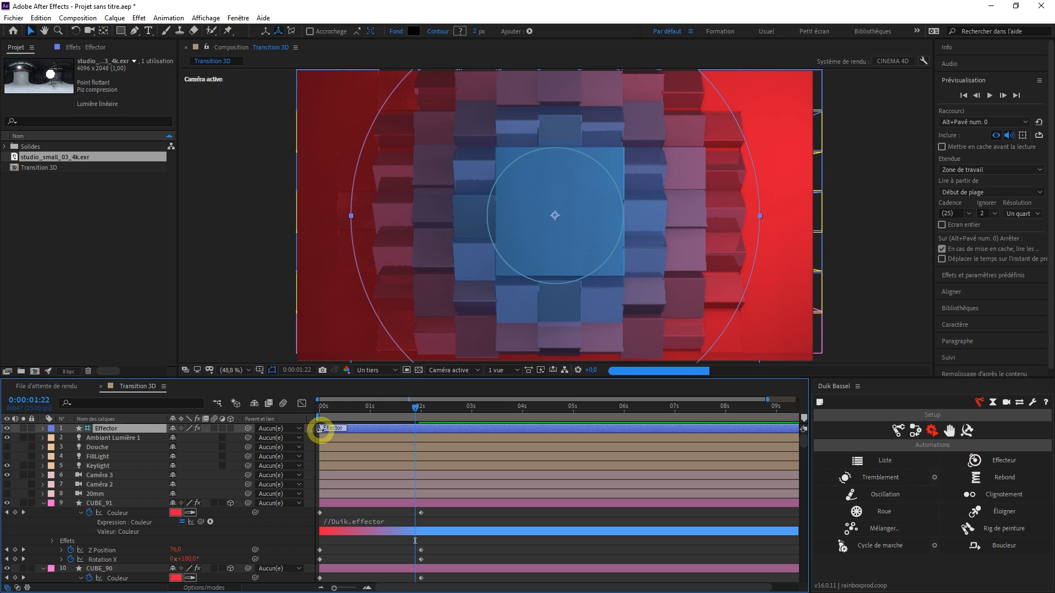
Step: Show the effect settings of the Effector layer and expand its Interpolation options
click(113, 433)
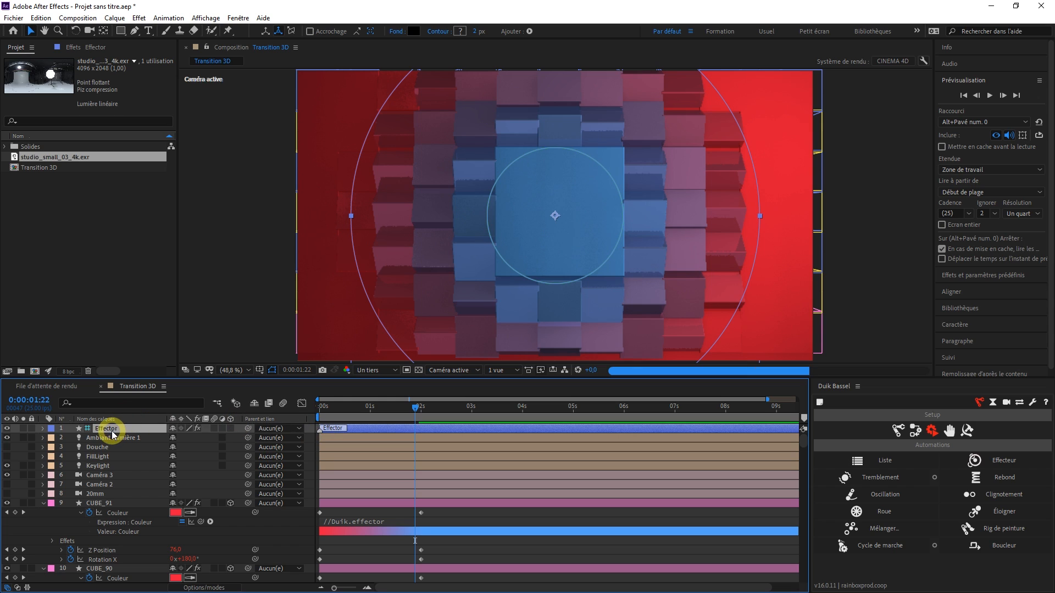
click(82, 47)
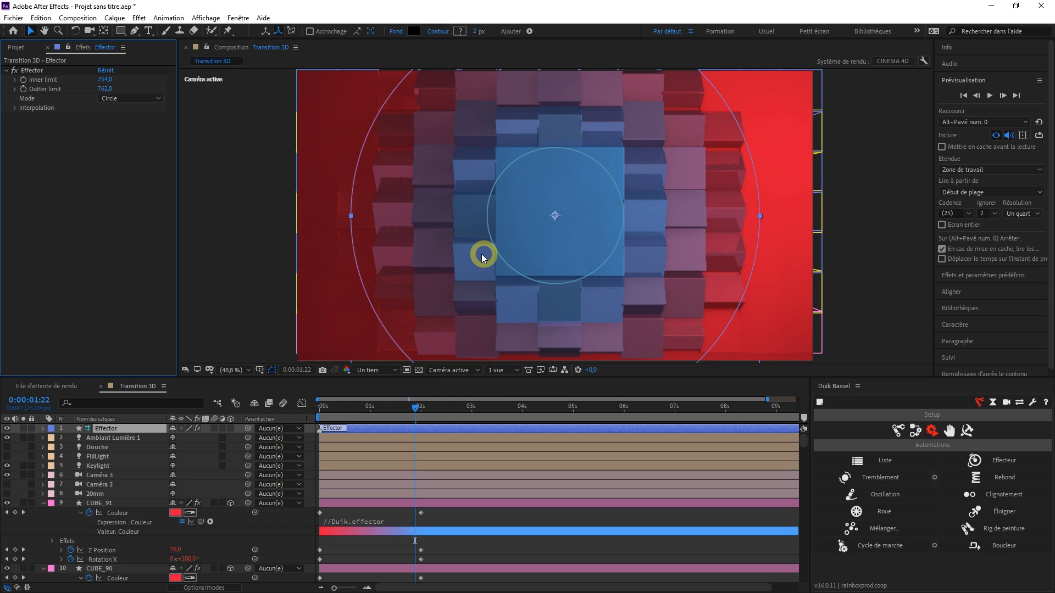
click(15, 108)
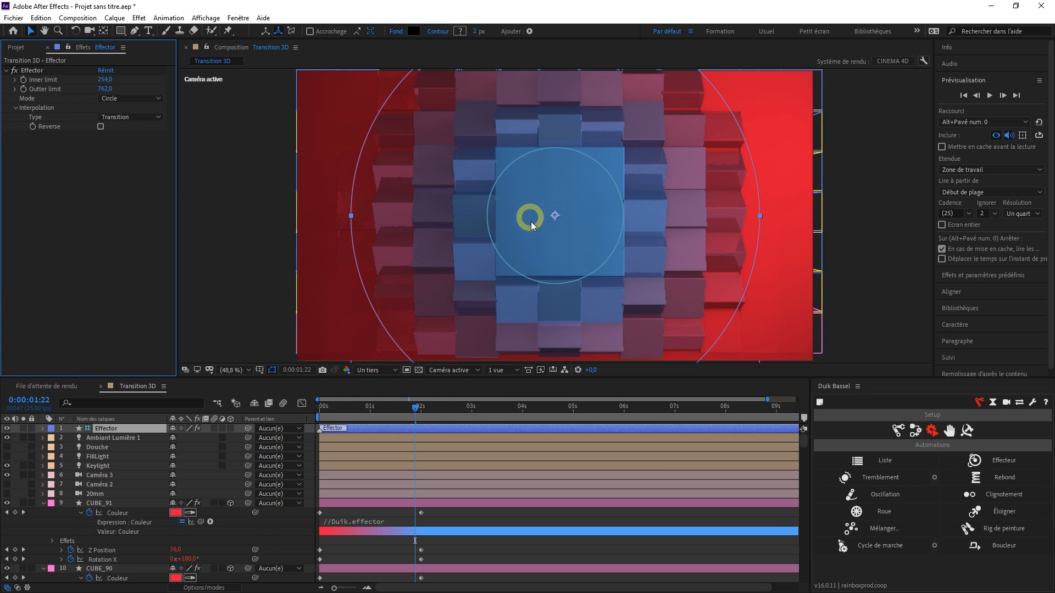
Step: At 0:00:00:00, enable Reverse on the Effector and move it slightly to the right in the composition
click(421, 407)
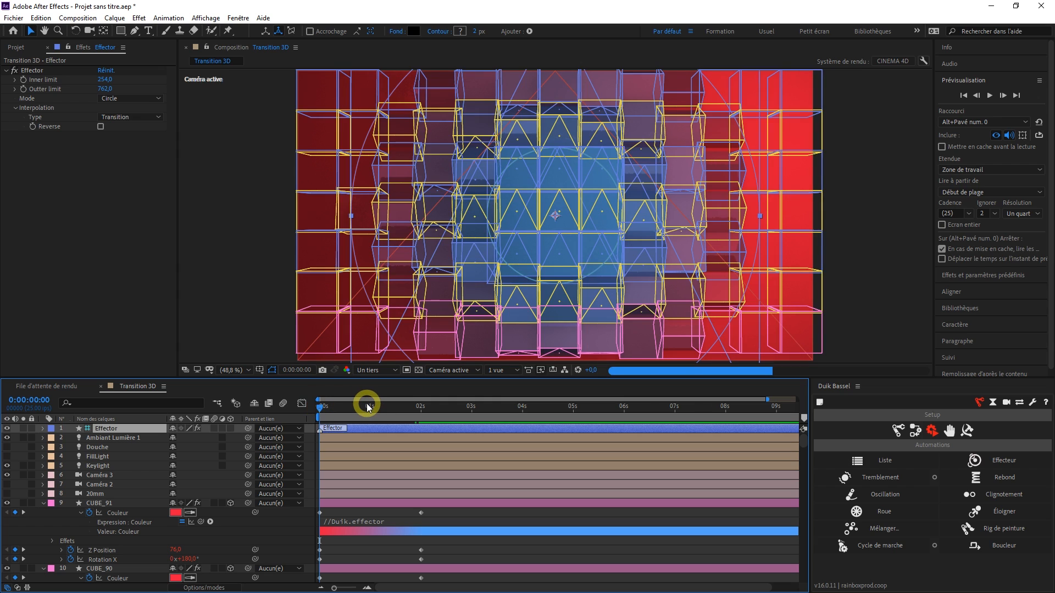
click(100, 127)
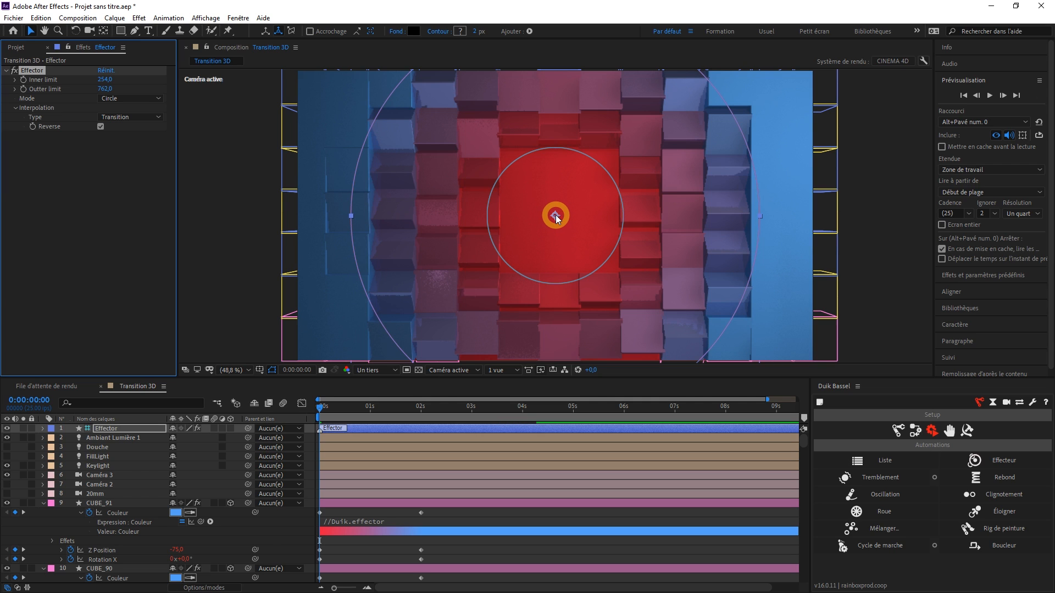
drag(556, 217, 567, 215)
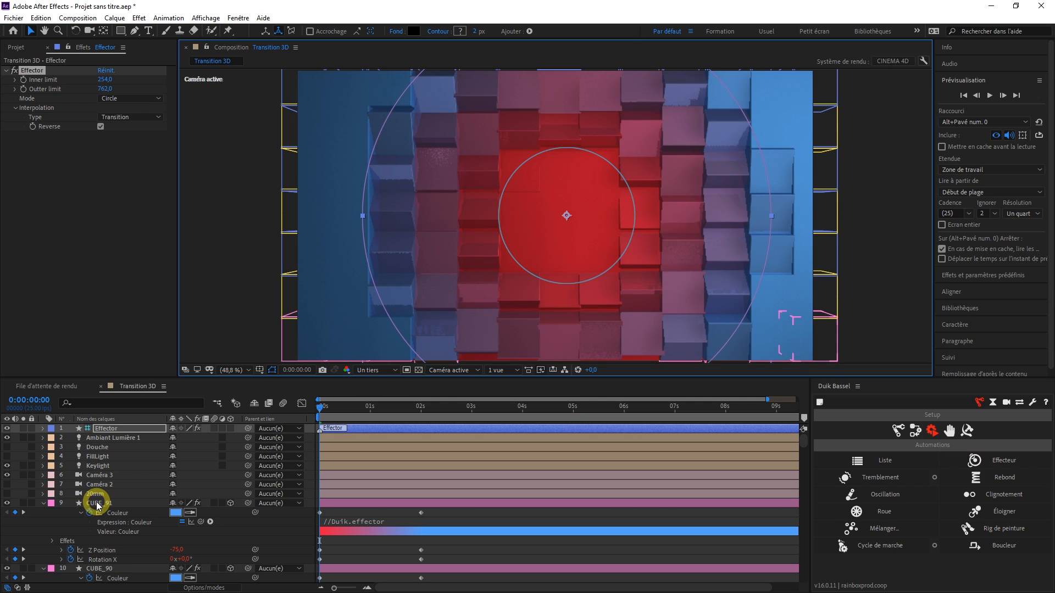
Step: Duplicate CUBE_91 and place the copy, CUBE_92, directly below the Effector layer in the stack
click(97, 503)
key(ctrl+d)
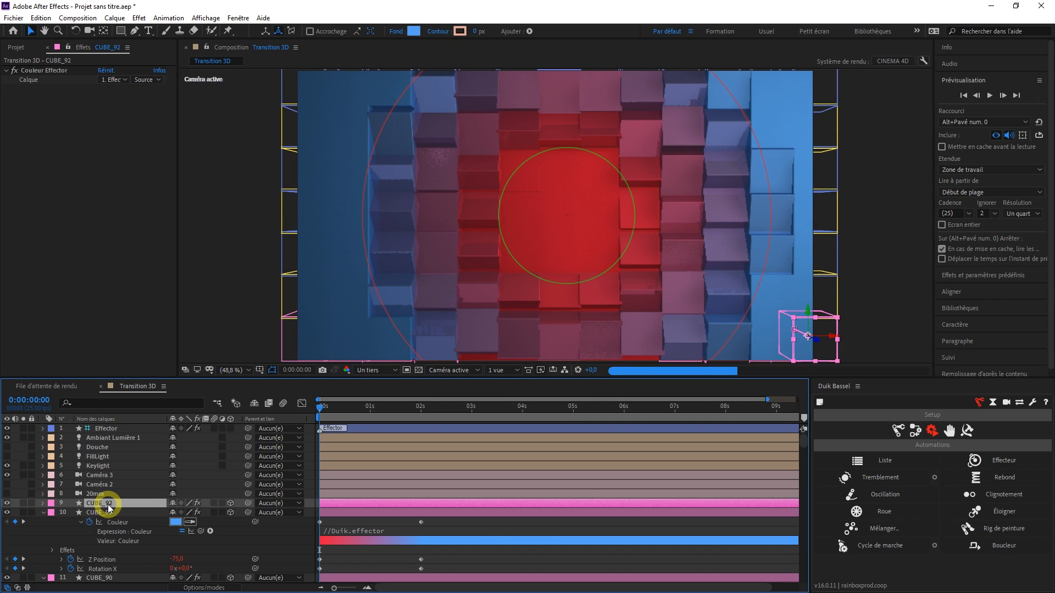
drag(108, 505, 118, 436)
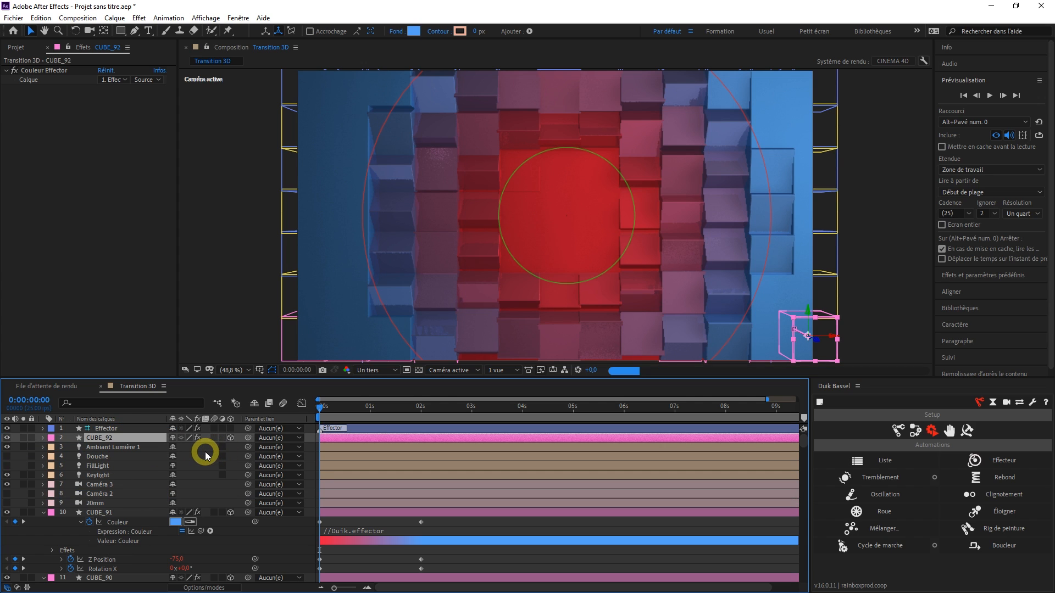
Step: Reveal CUBE_92's keyframed properties and remove the expressions from its colour, Z Position and Rotation X
key(u)
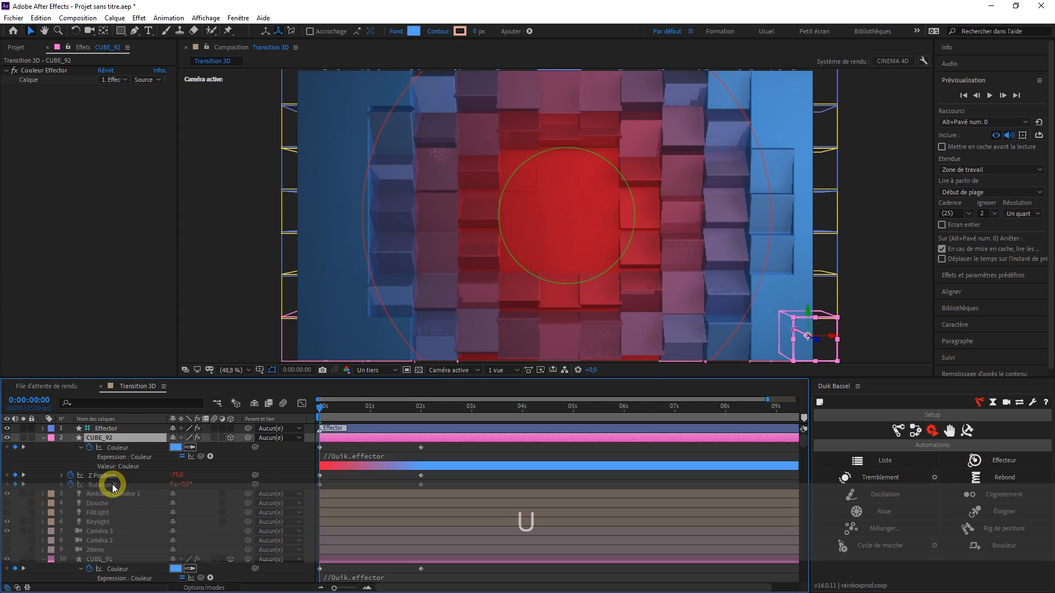
alt+click(89, 448)
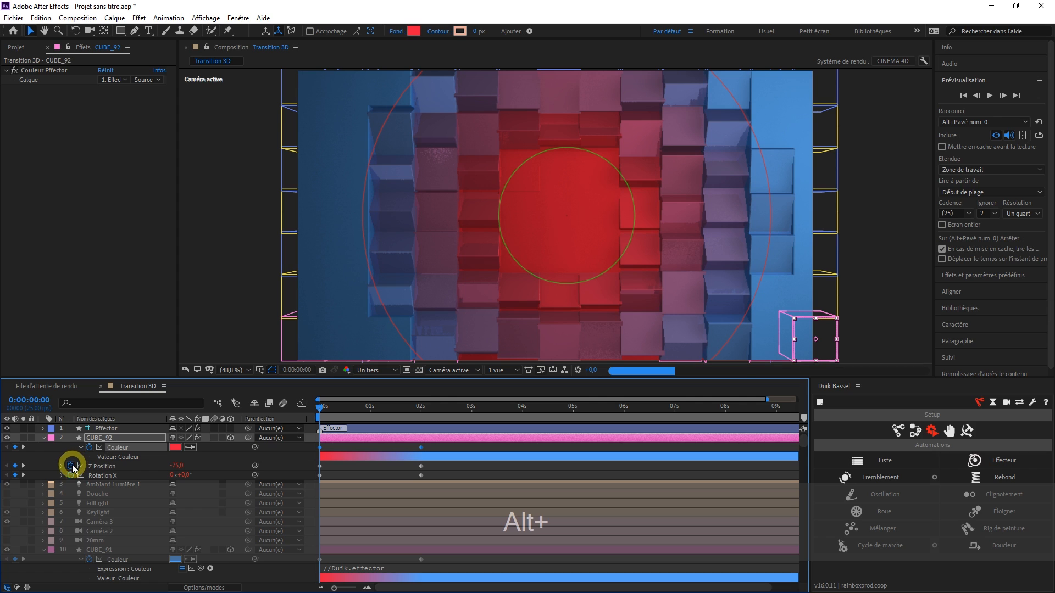
alt+click(70, 466)
alt+click(70, 476)
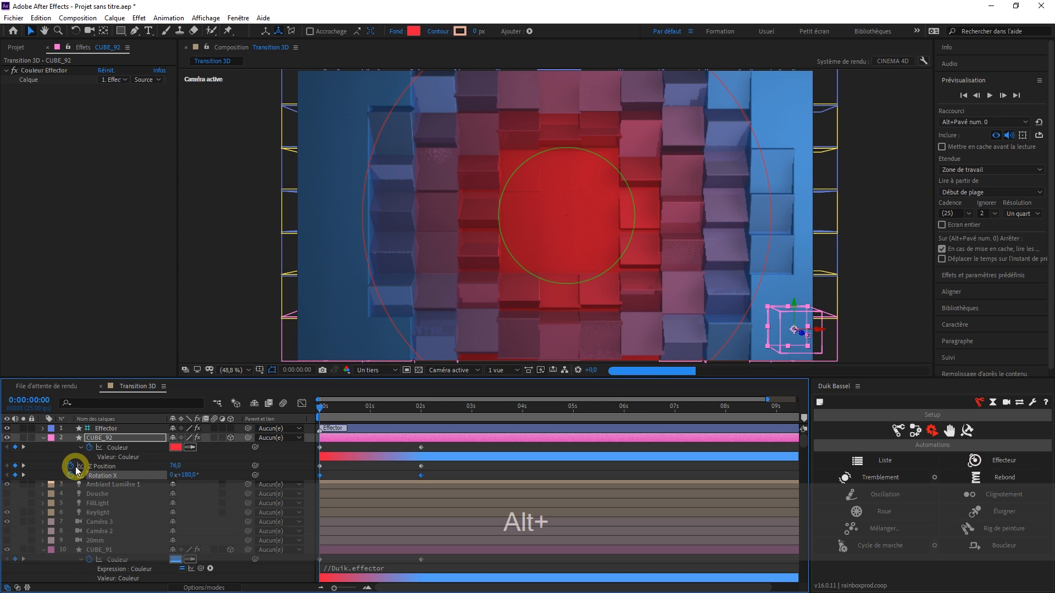
Step: At 0:00:02:00, remove all keyframes from CUBE_92's colour, Z Position and Rotation X
click(416, 409)
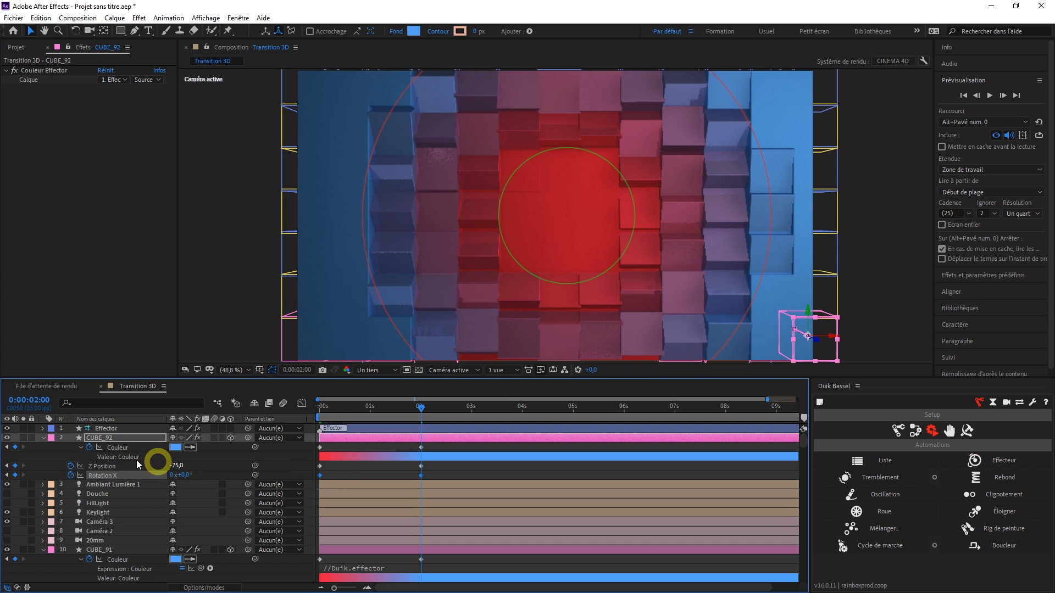
click(71, 467)
click(92, 442)
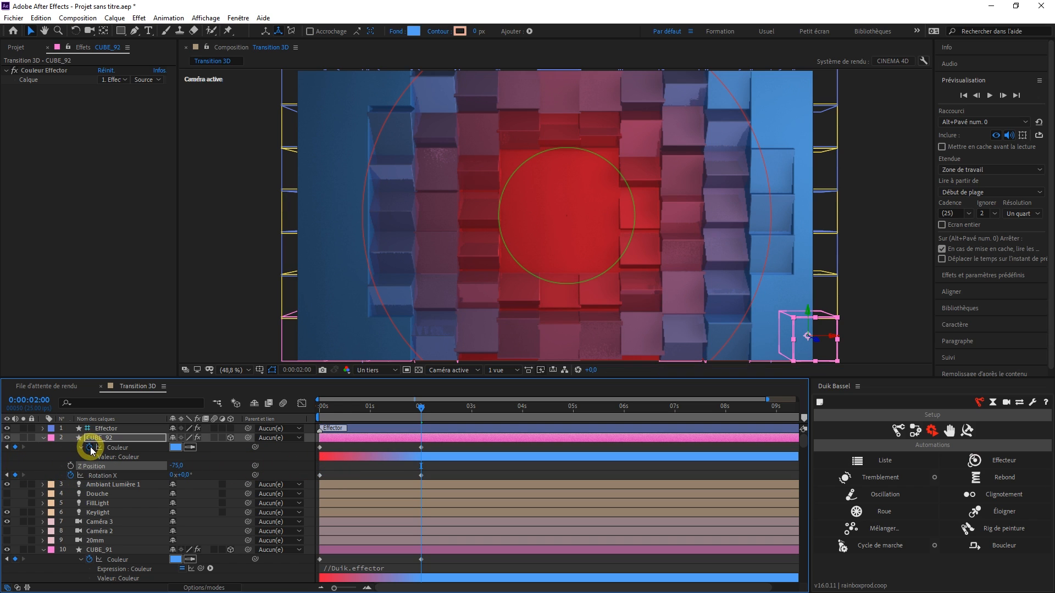
click(91, 448)
click(71, 467)
Step: Set CUBE_92's X Position to 920 and Y Position to 540, and shift it along X to about 1012
click(118, 438)
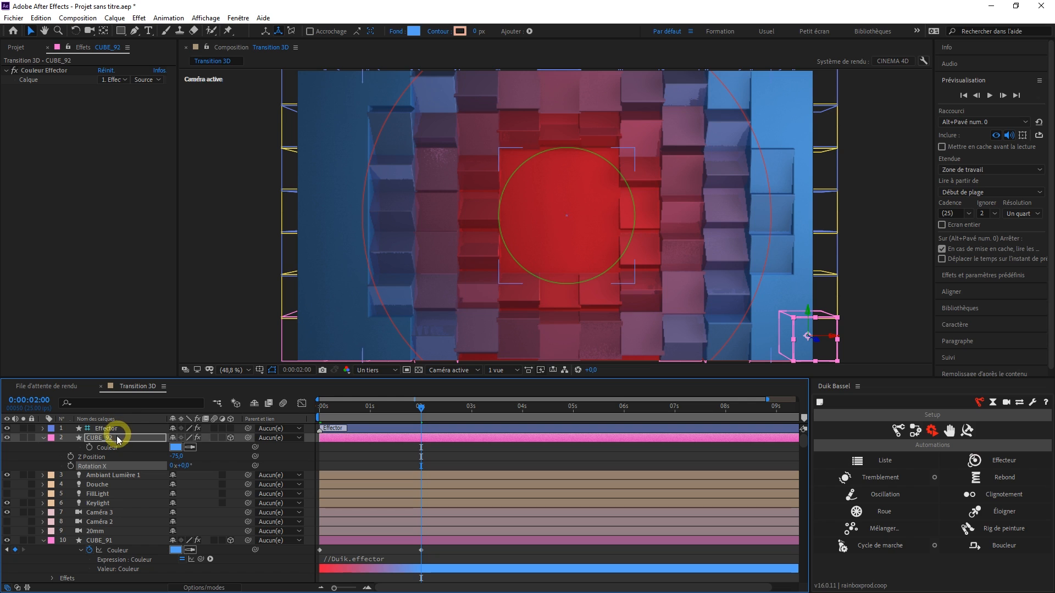
drag(116, 440, 569, 387)
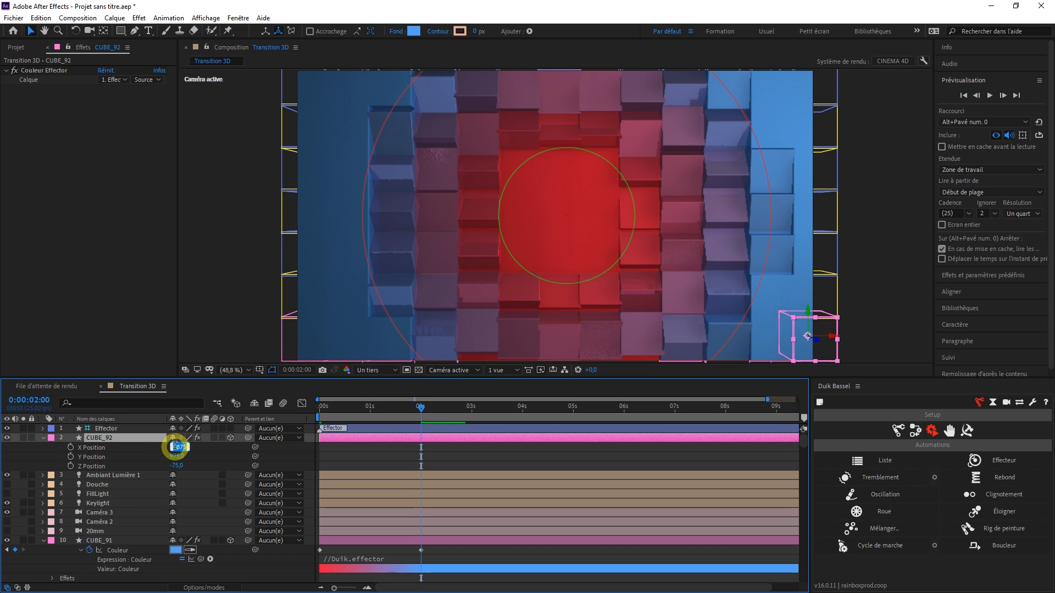
text(920)
key(Tab)
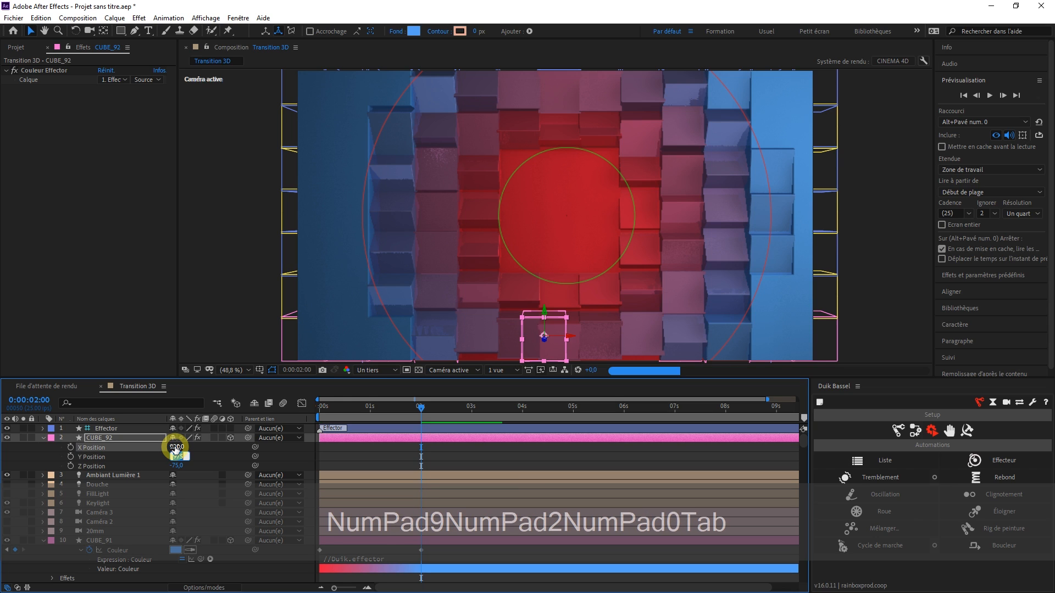
text(540)
key(Return)
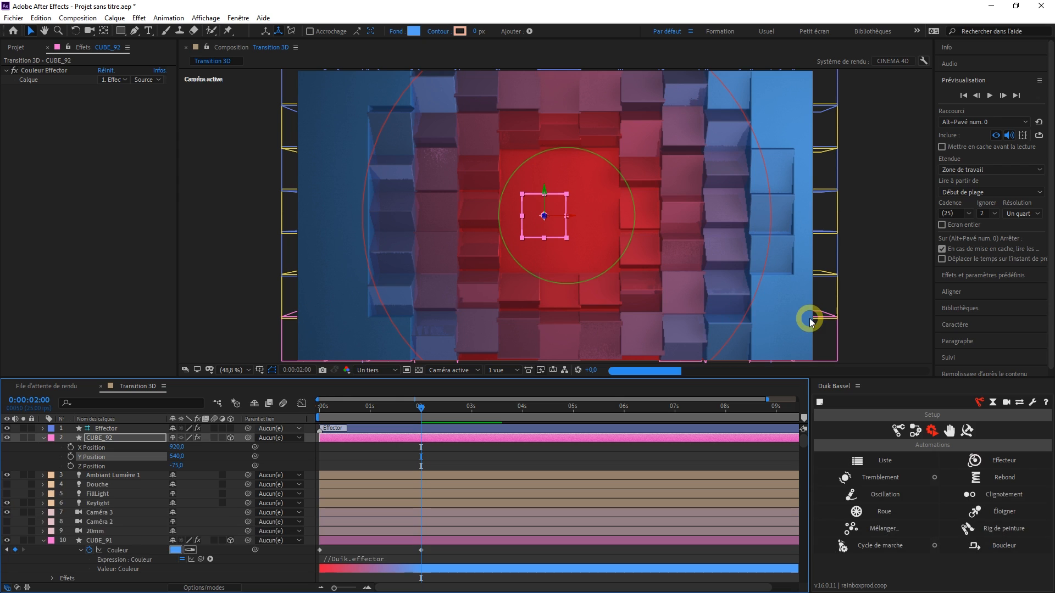
key(v)
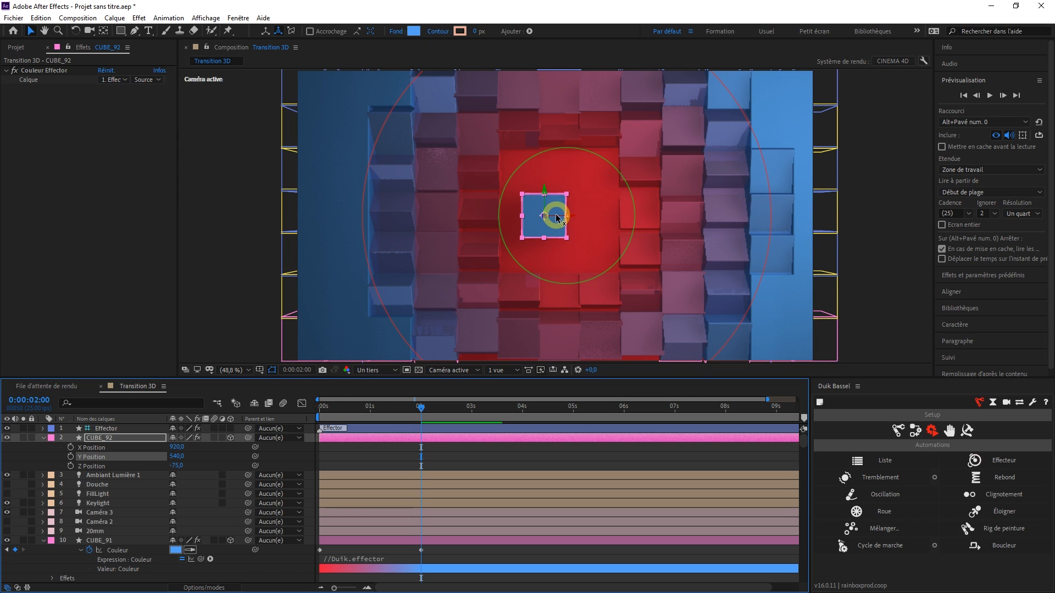
drag(559, 219, 585, 219)
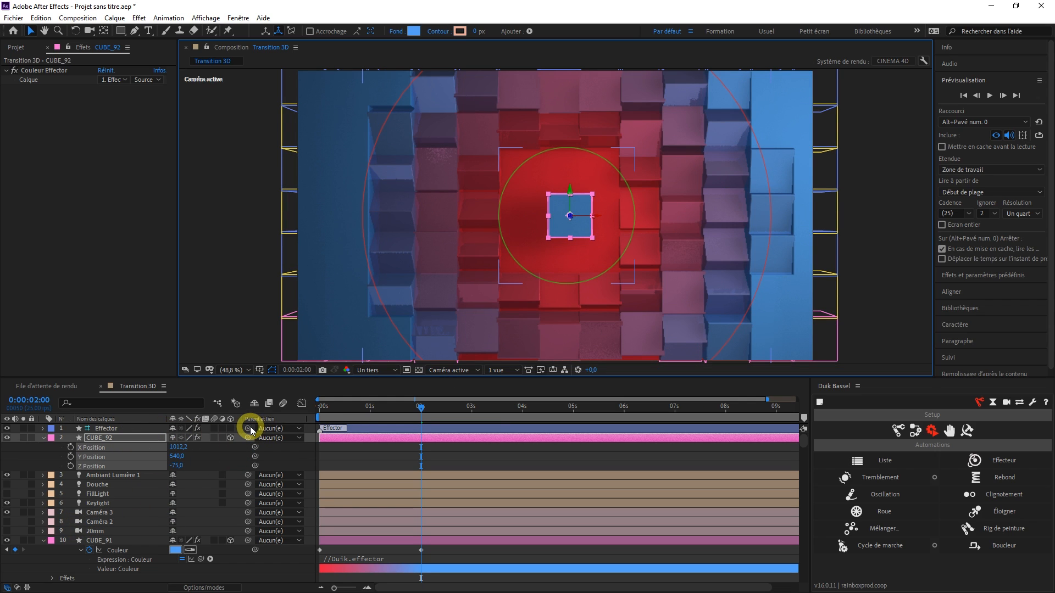
Step: Parent CUBE_92 to the Effector and move the Effector around the composition to test how the cubes react
drag(249, 437, 98, 429)
click(534, 229)
drag(566, 215, 475, 252)
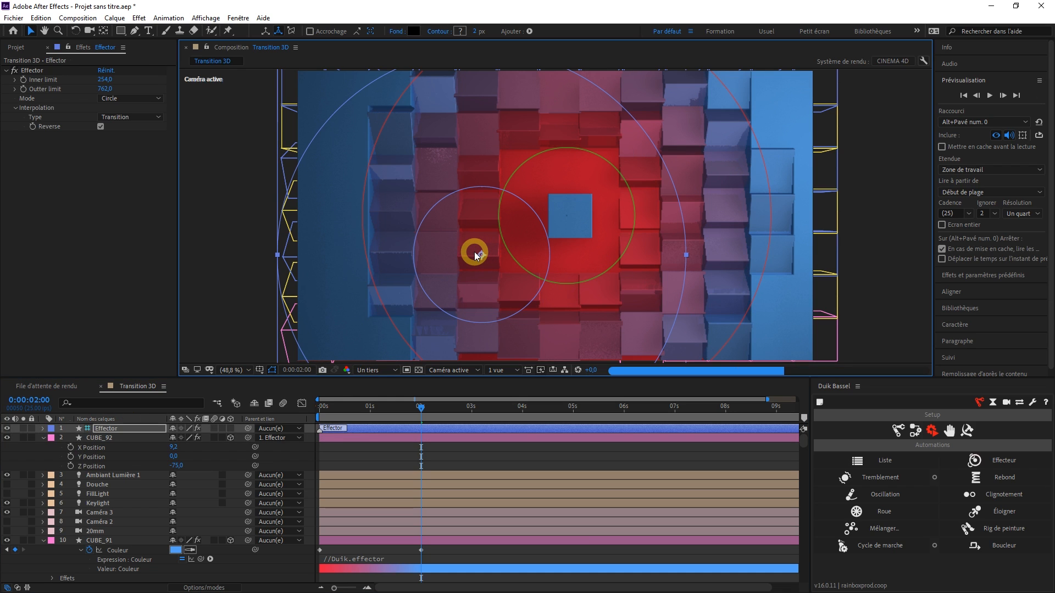
drag(481, 258, 395, 224)
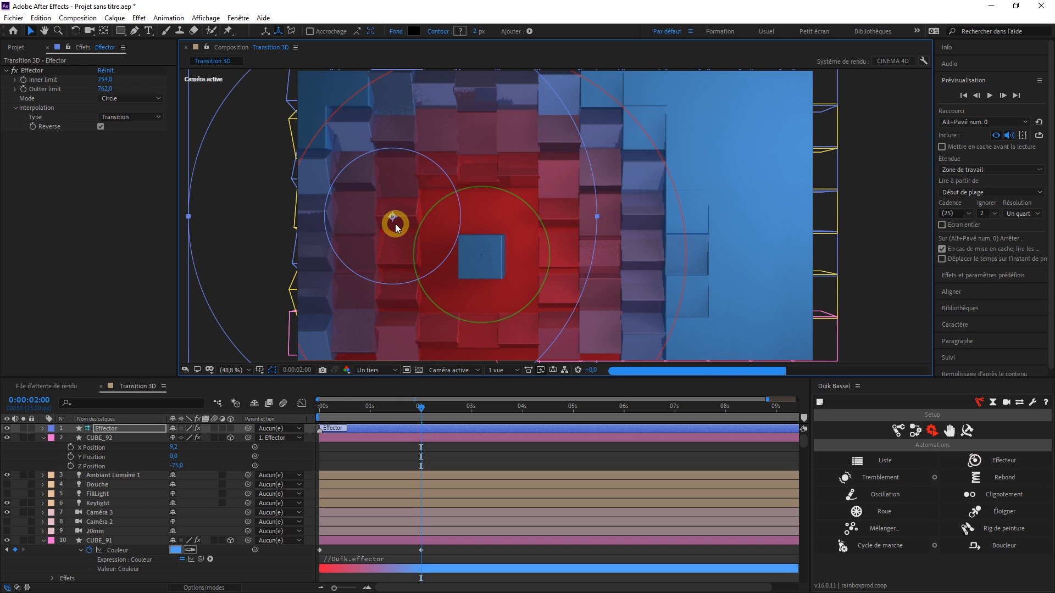
drag(390, 216, 624, 188)
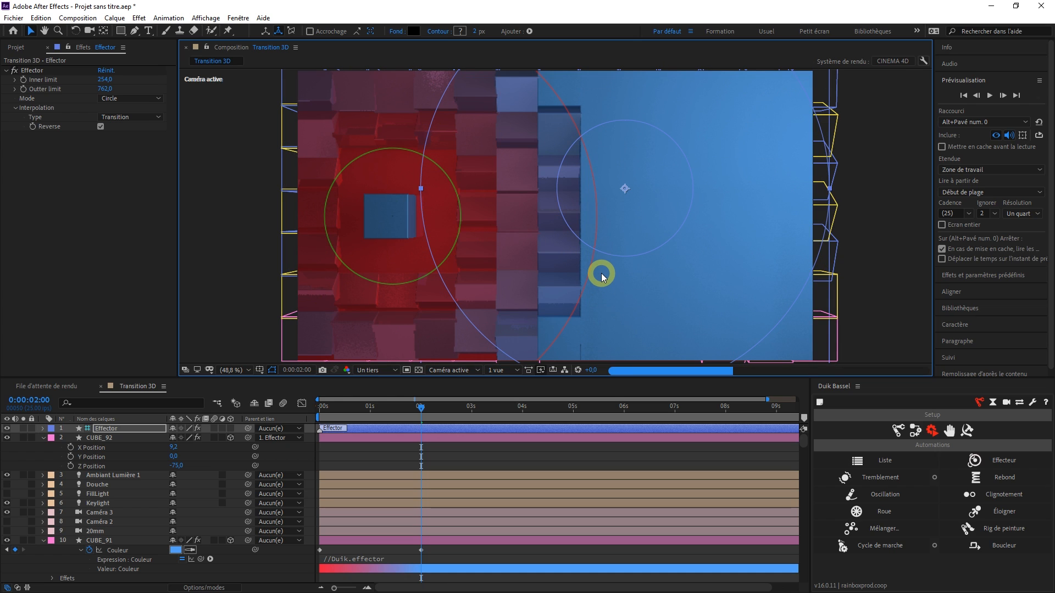
Step: Delete CUBE_92 and turn off Reverse on the Effector
click(95, 439)
key(Delete)
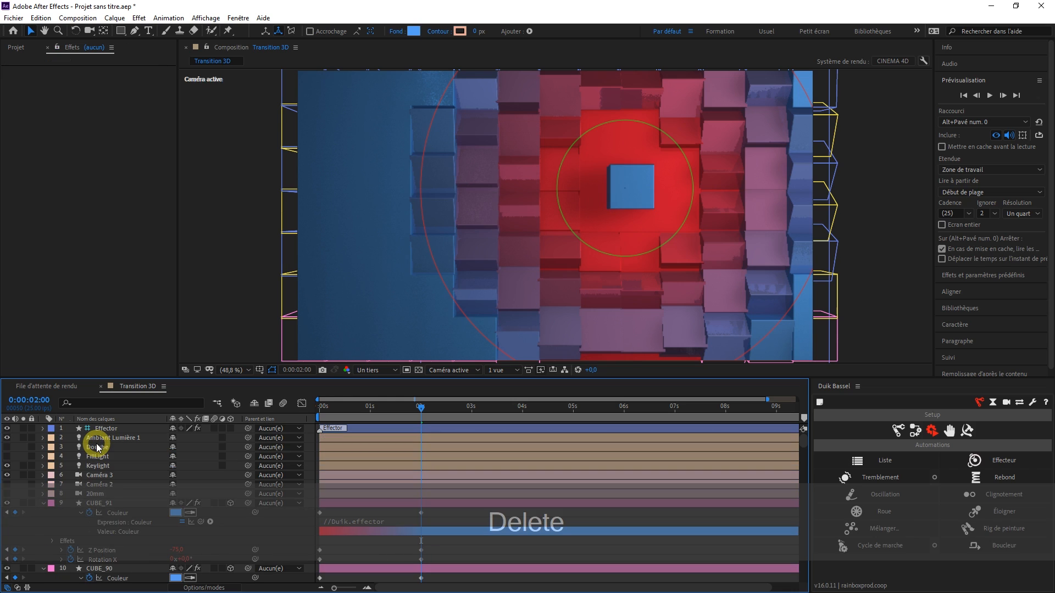
click(105, 428)
click(100, 127)
Step: Switch the Effector's mode to Infinite Line and try raising its Outter limit to about 2042
click(117, 99)
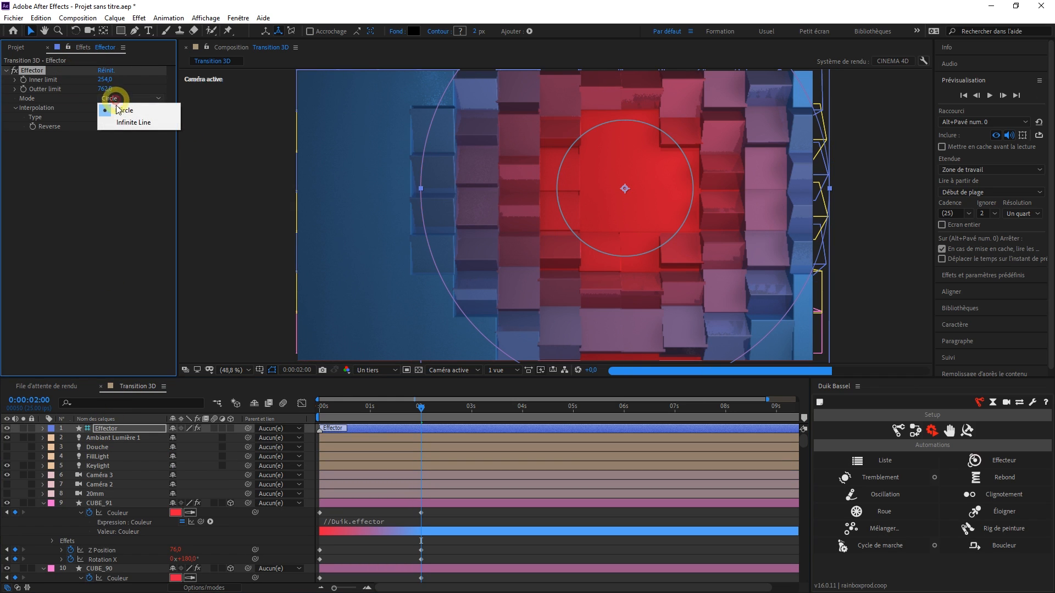
click(125, 122)
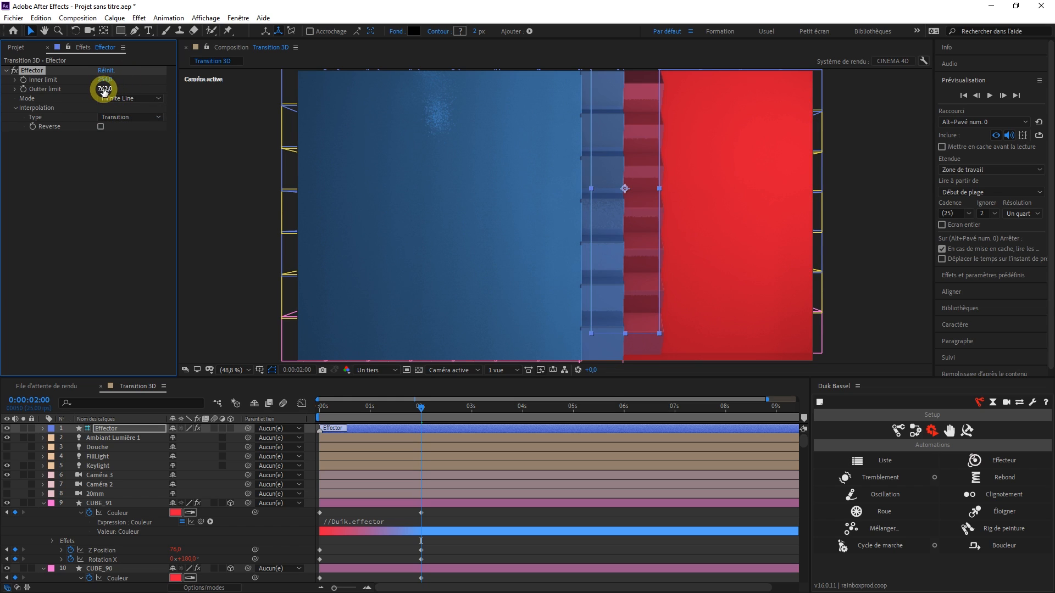
drag(103, 94, 150, 88)
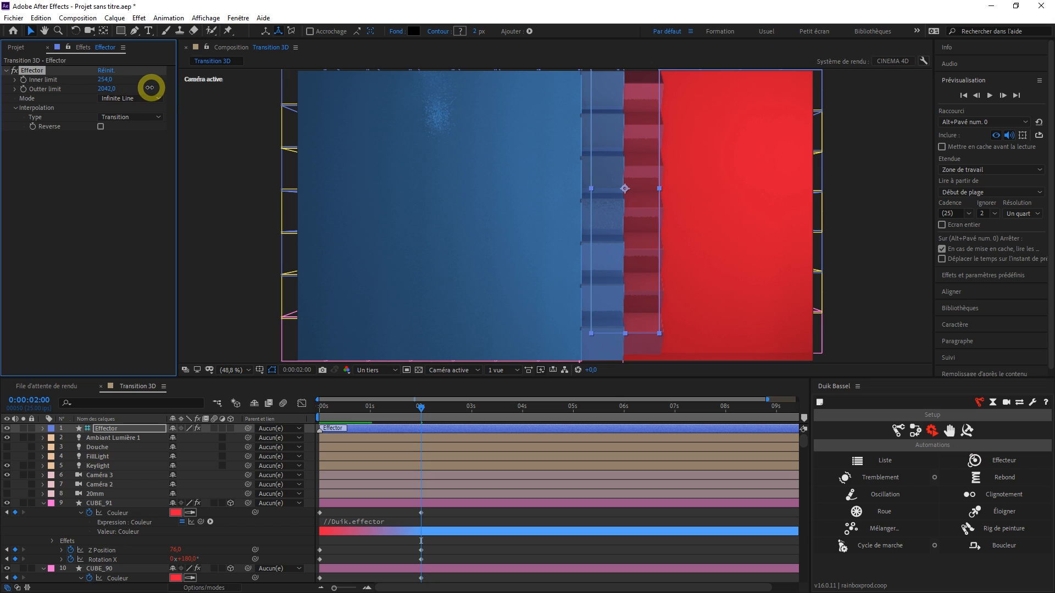
Step: Return the Effector to Circle mode and adjust its Outter limit, trying 1522 before settling on 532
click(116, 99)
click(105, 92)
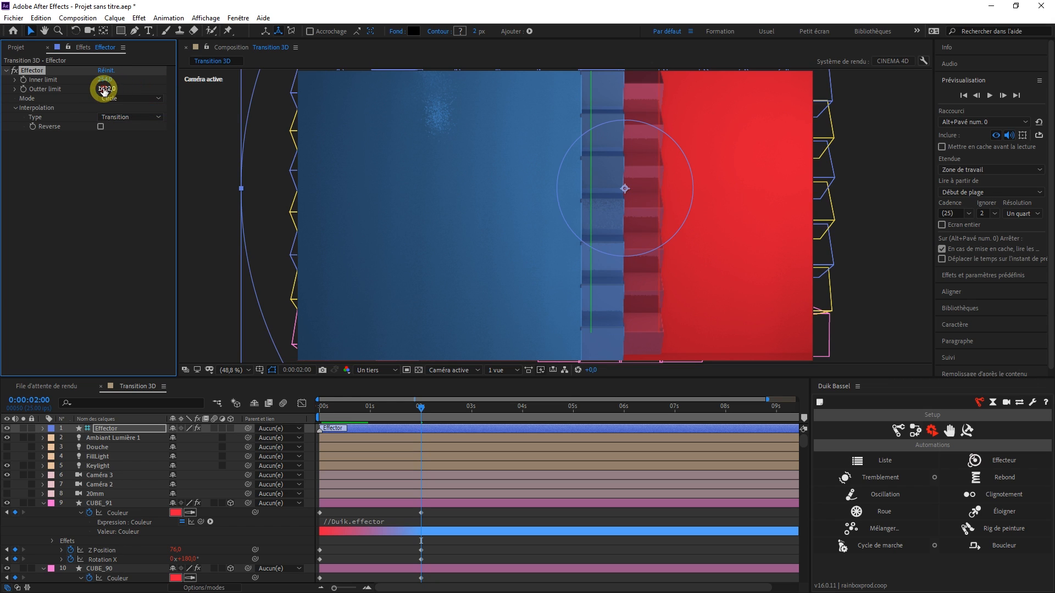
drag(104, 91, 109, 89)
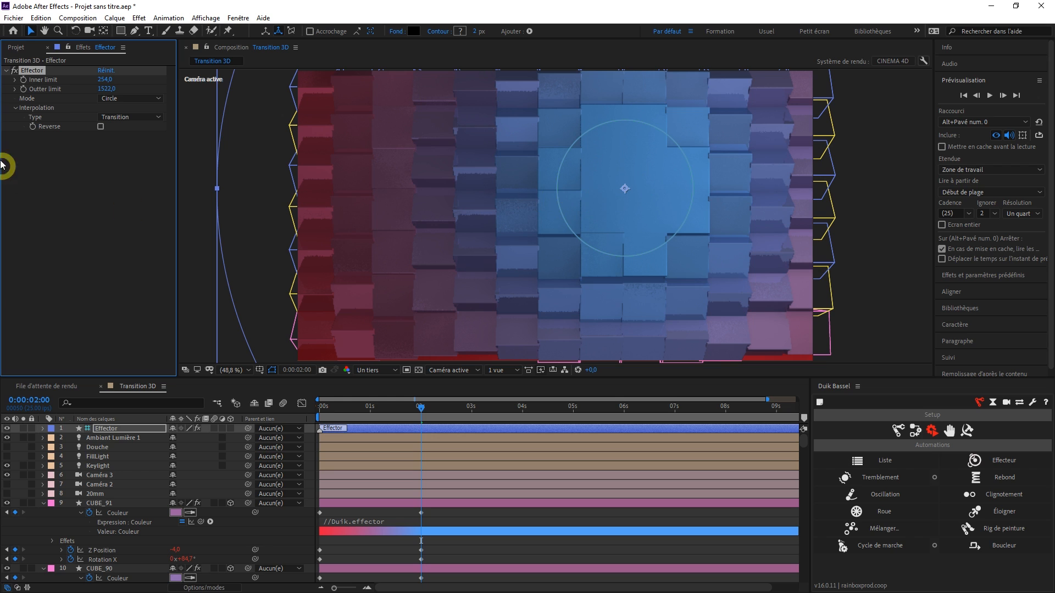
drag(105, 89, 59, 95)
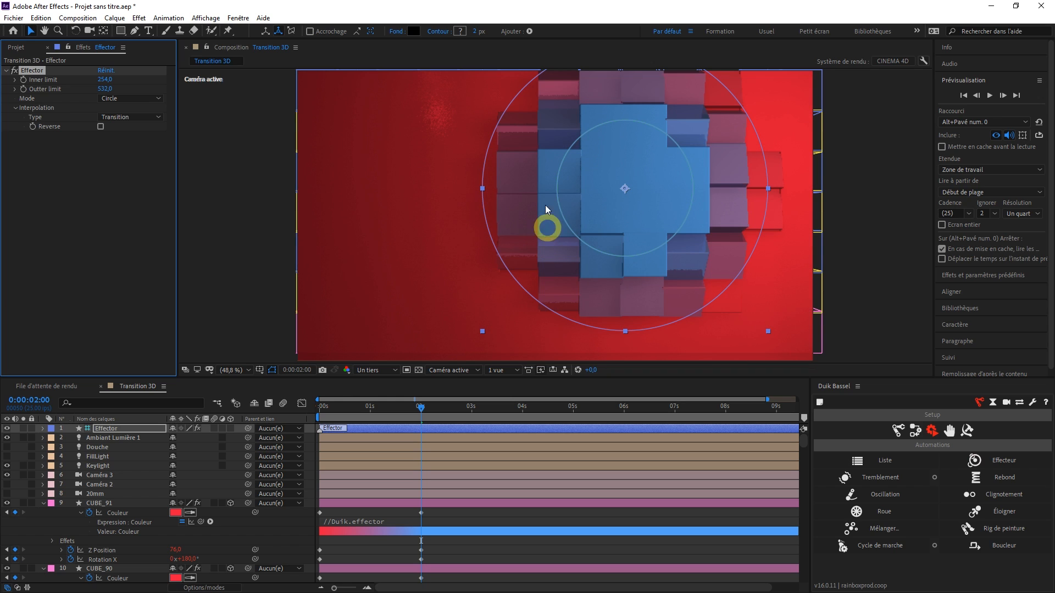
Step: Switch the Effector's mode to Infinite Line and raise its Inner limit to 2164
click(124, 98)
click(130, 122)
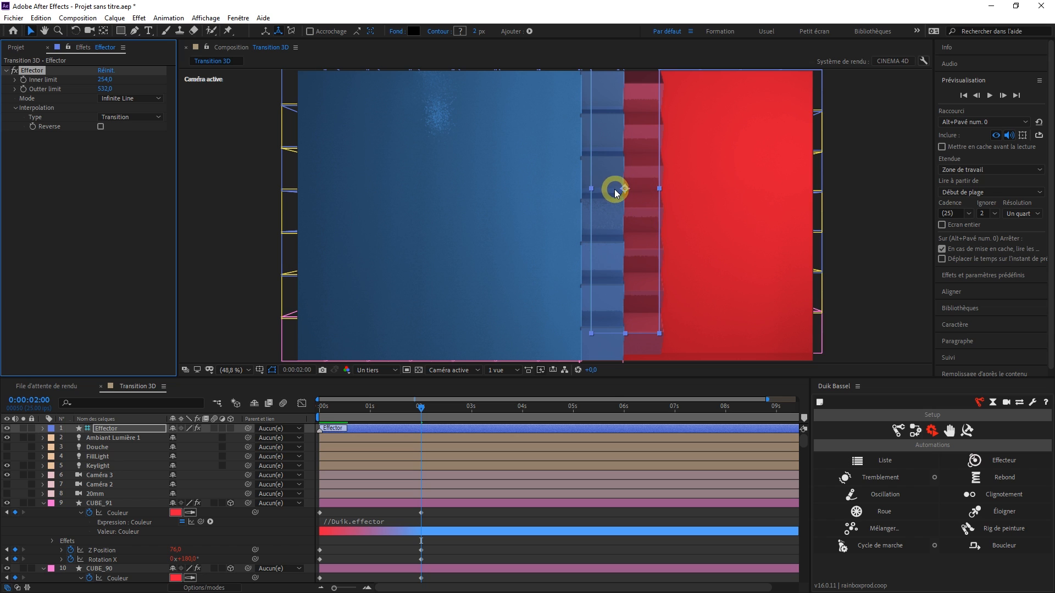
drag(102, 80, 204, 93)
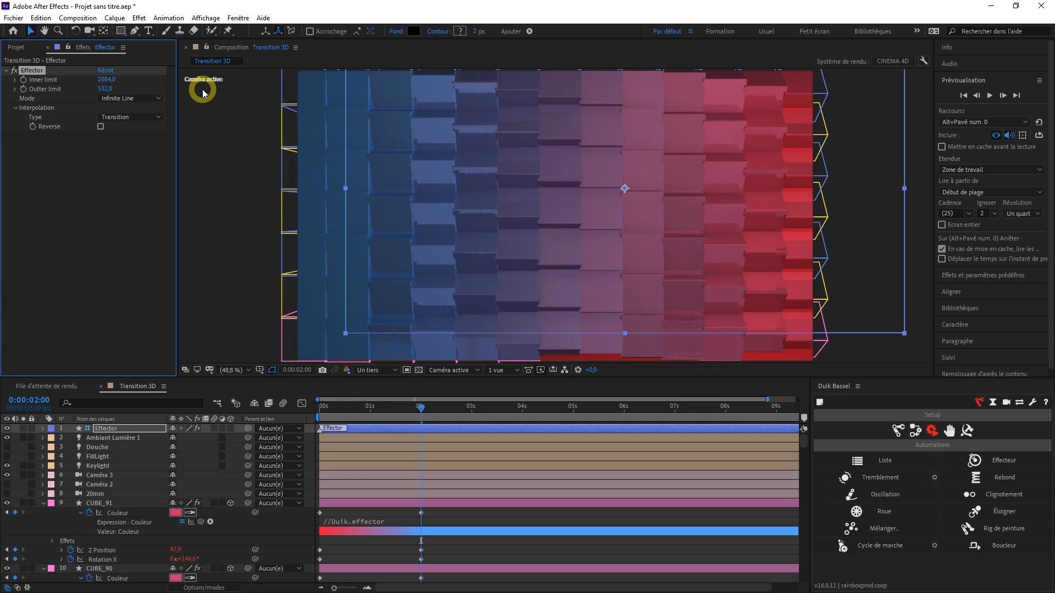
drag(105, 81, 275, 176)
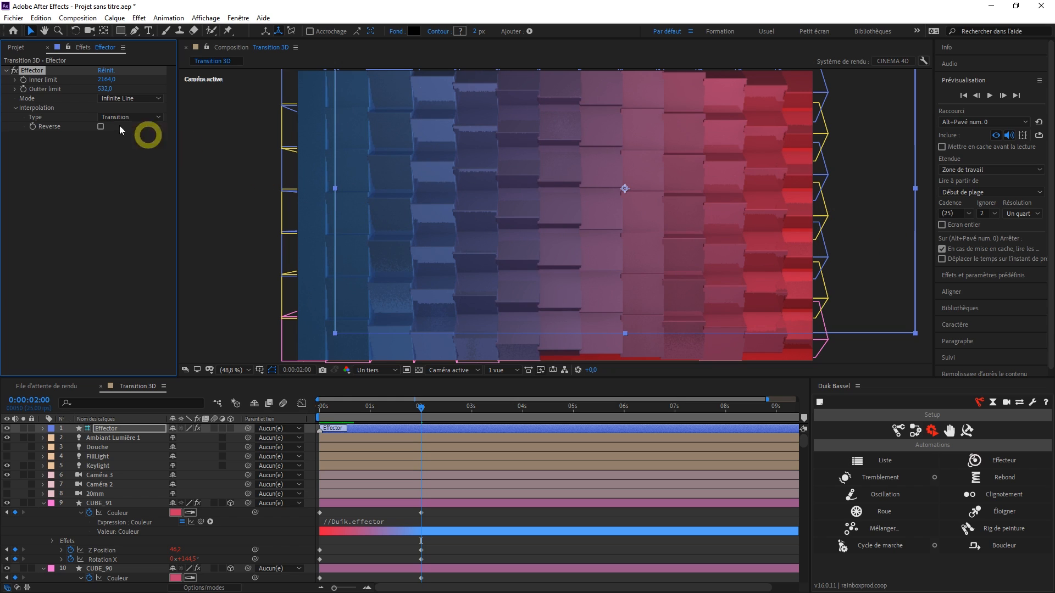
Step: Set the Effector layer's Rotation to 45°
click(99, 429)
key(r)
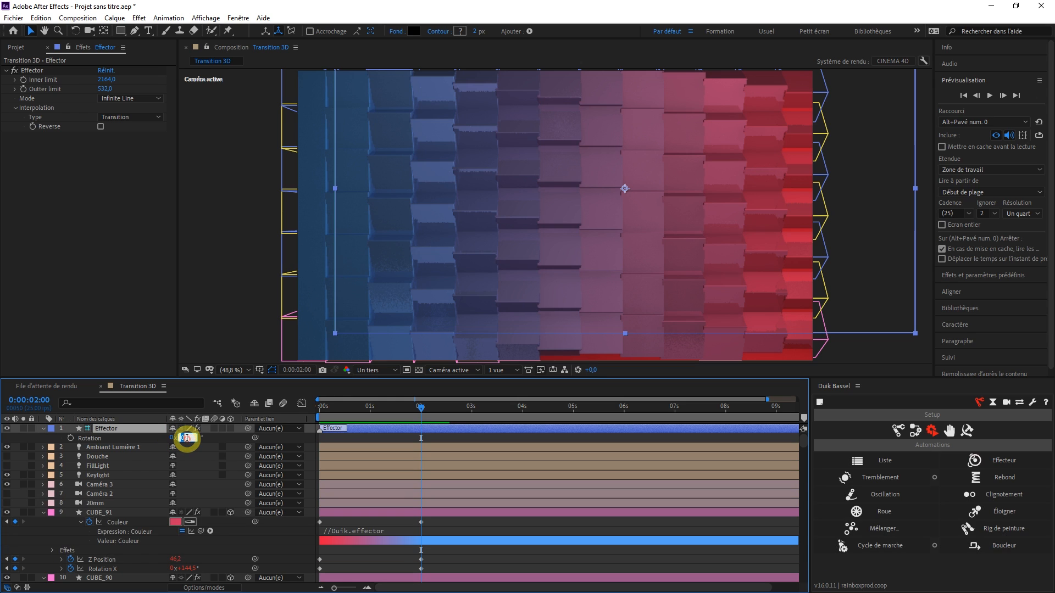
text(45)
key(Return)
Step: Move the Effector beyond the composition's upper-left corner to about -780, -787 and reveal its Position property
scroll(602, 227, down, 2)
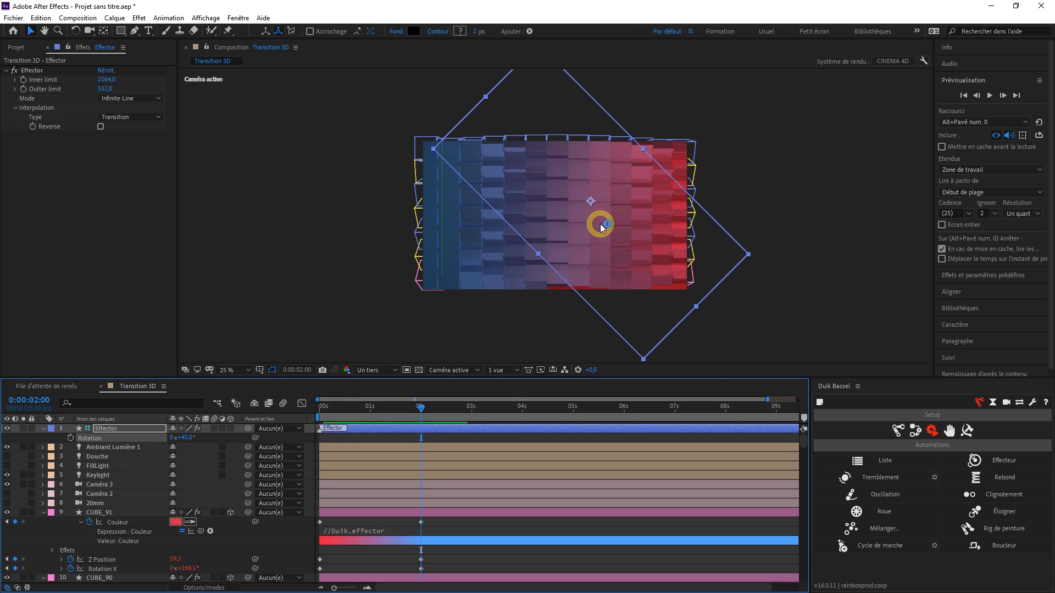
drag(595, 208, 285, 56)
key(p)
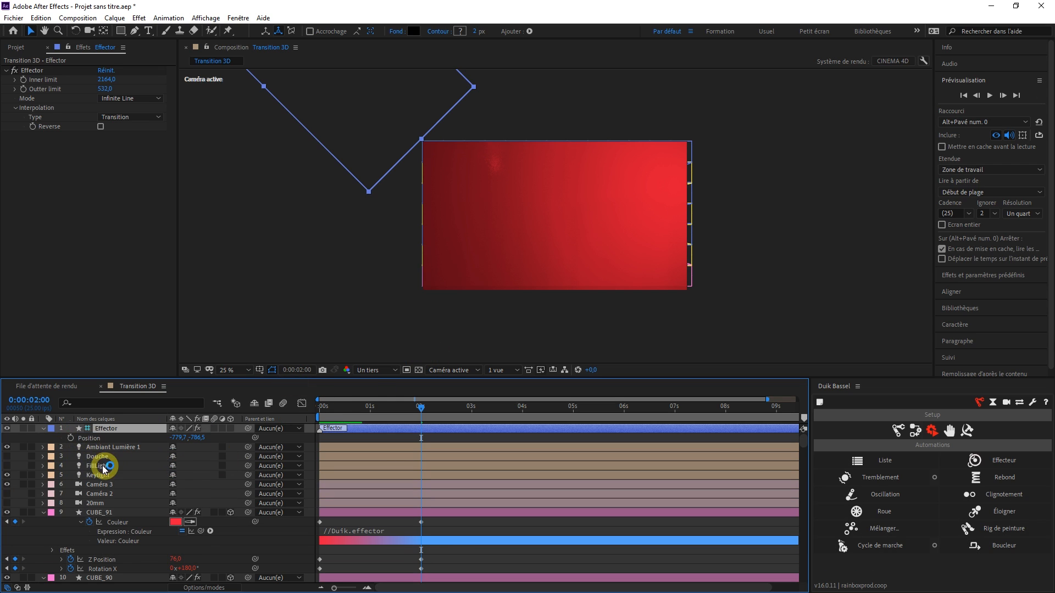
Step: Keyframe the Effector's Position, with the existing position at 0 s and about 2840, 1805 beyond the composition's lower-right corner at 3 s
click(70, 438)
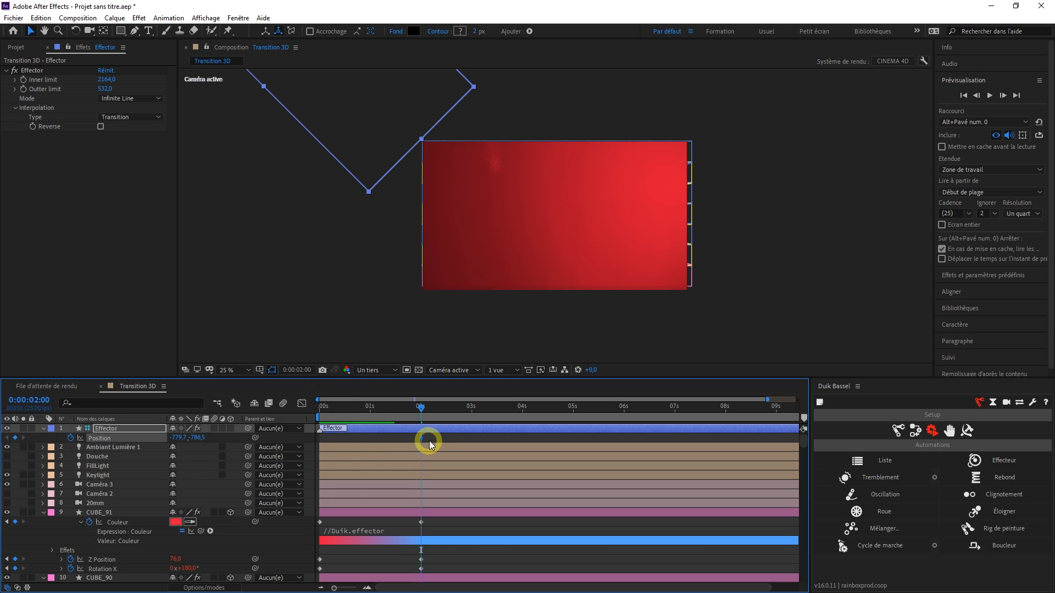
drag(420, 437, 346, 440)
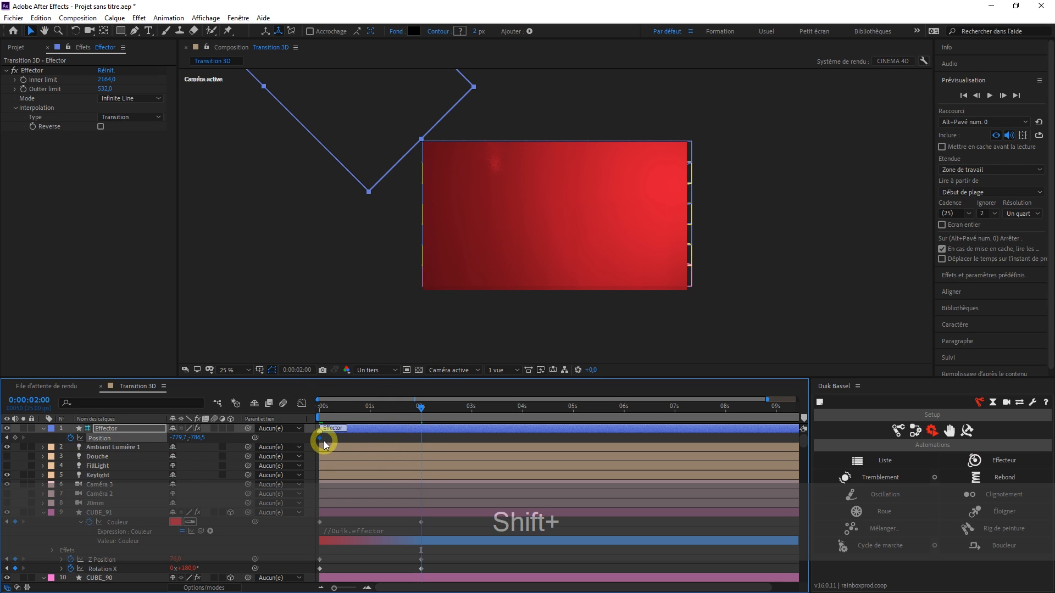
click(472, 410)
click(566, 234)
drag(577, 240, 788, 361)
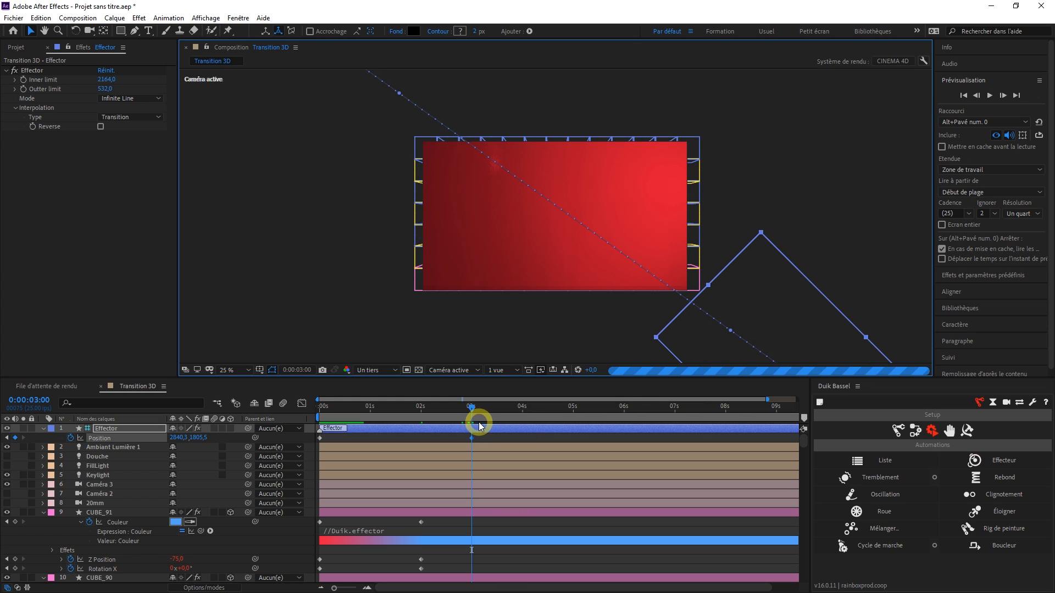
Step: End the work area at 3 s and preview the diagonal cube transition
key(n)
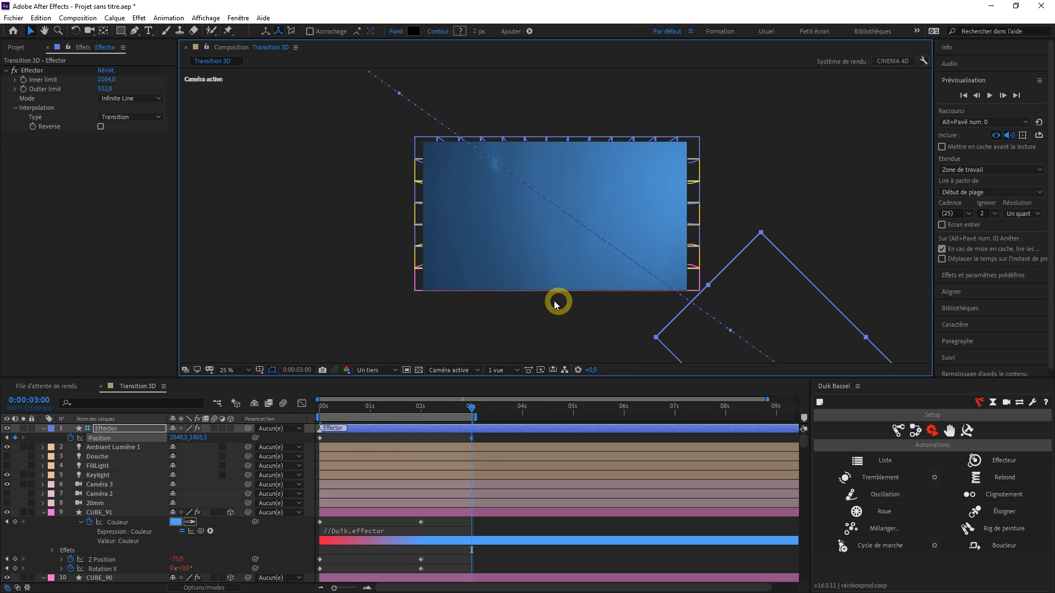
key(period)
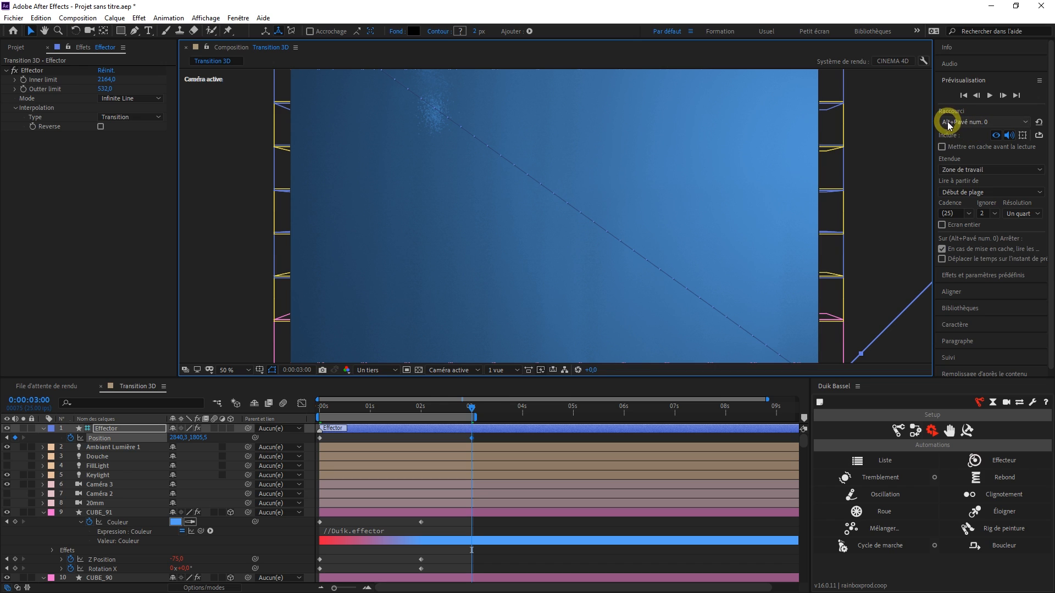
click(972, 128)
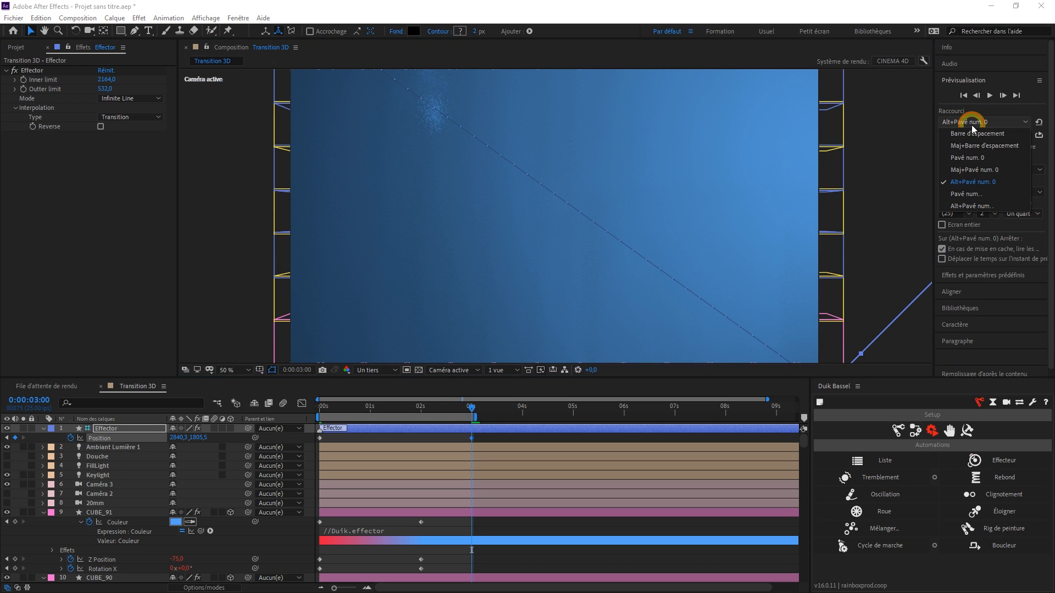
click(967, 172)
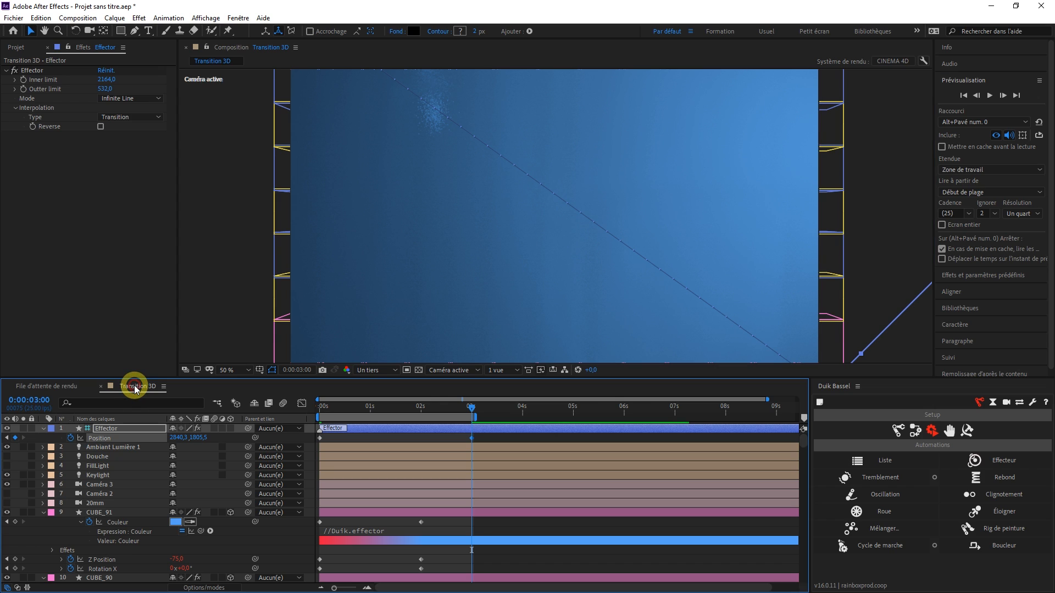
key(alt+KP_0)
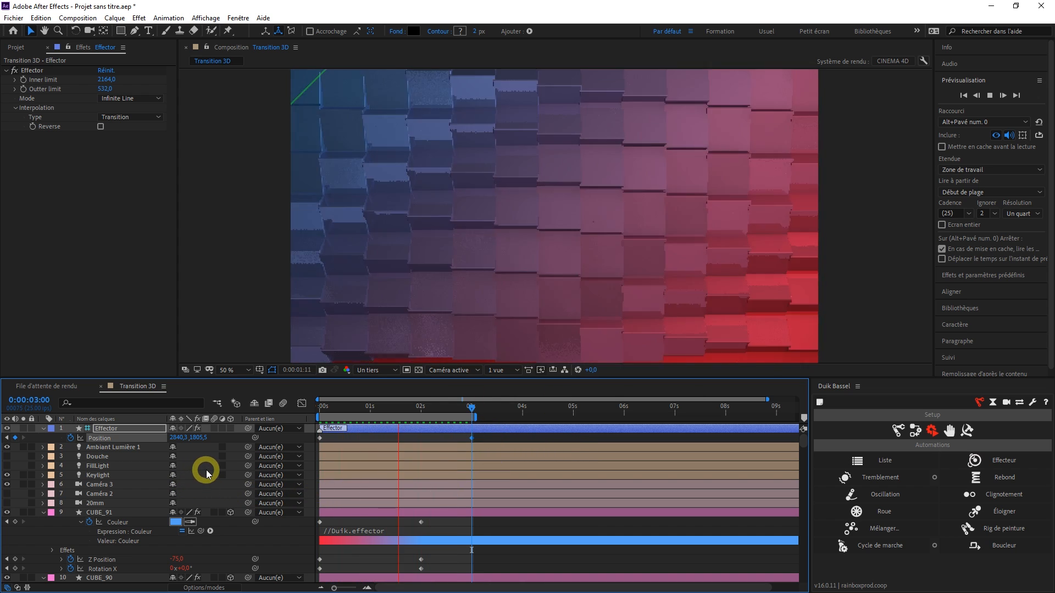
key(space)
Step: At 0:00:01:20, duplicate Caméra 3 and turn off the original camera's visibility
mouse_move(417, 409)
mouse_down()
mouse_move(430, 410)
mouse_move(411, 408)
mouse_up()
click(92, 486)
click(7, 485)
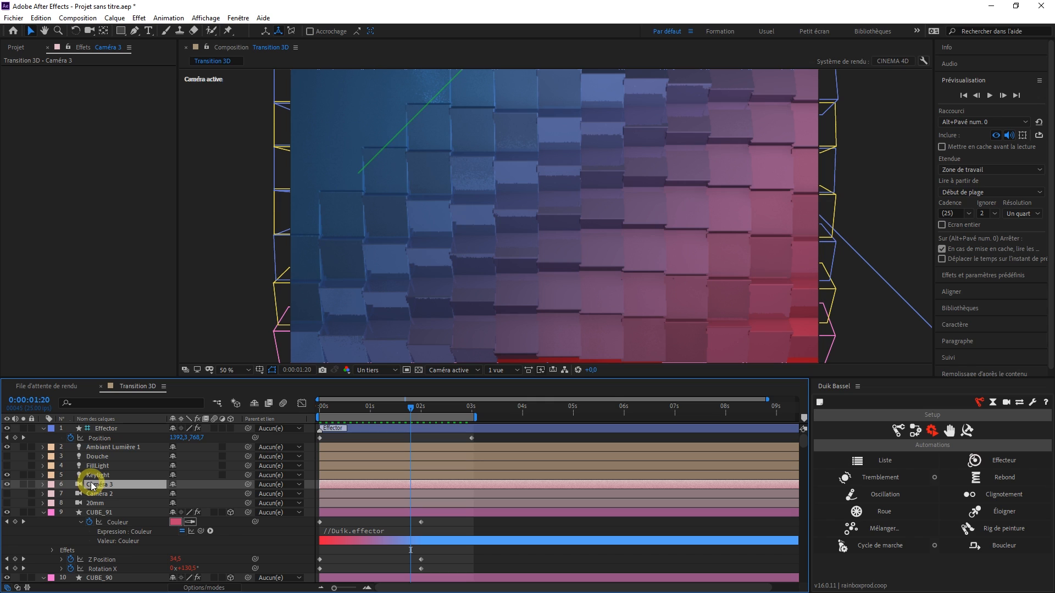
key(ctrl+d)
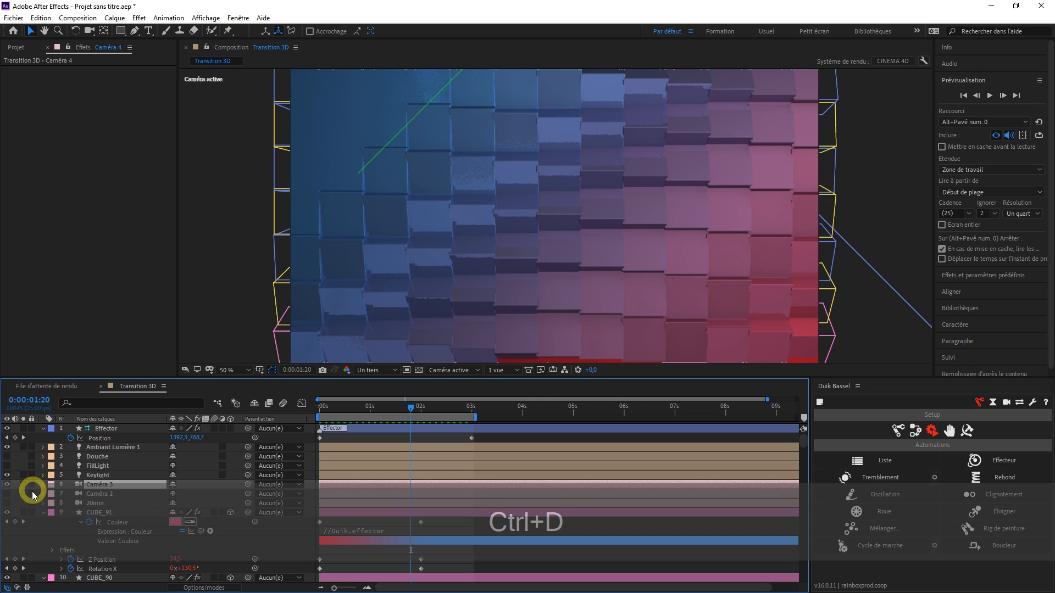
click(8, 494)
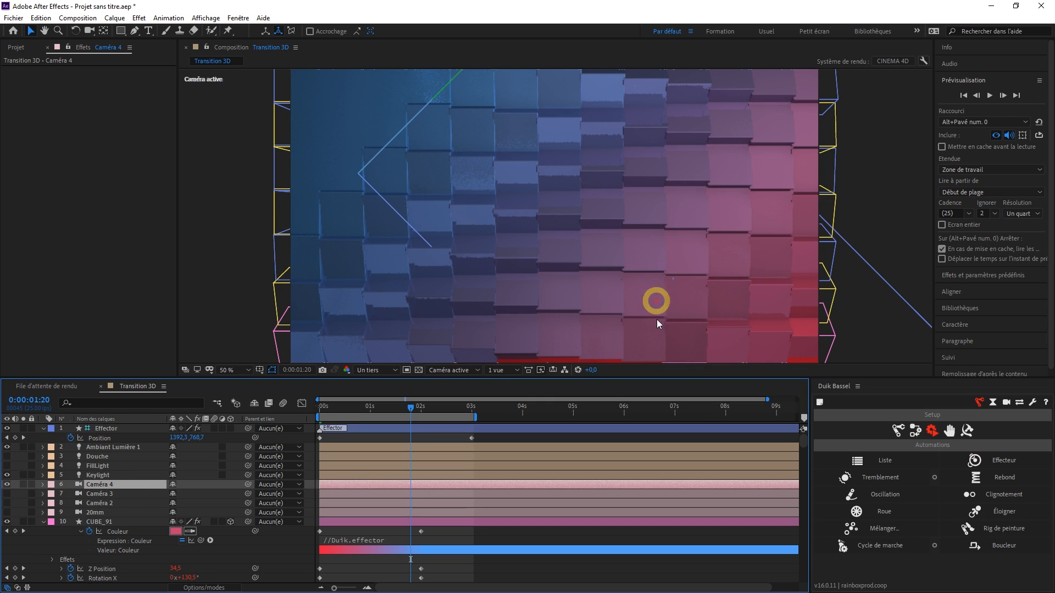
Step: Show the composition in 4 views and change the redundant Caméra active view to Devant
click(503, 370)
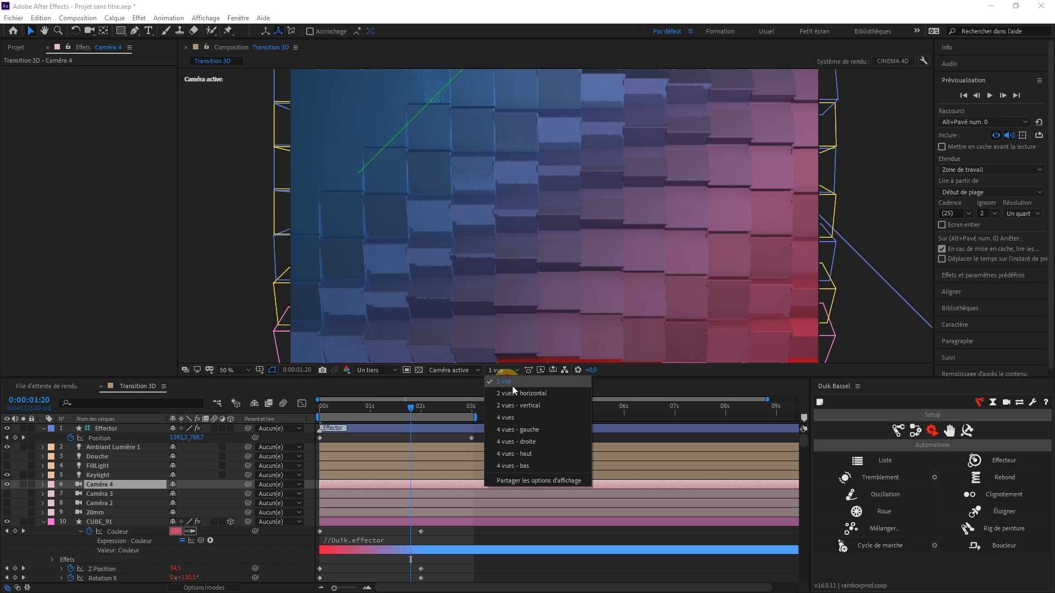
click(521, 419)
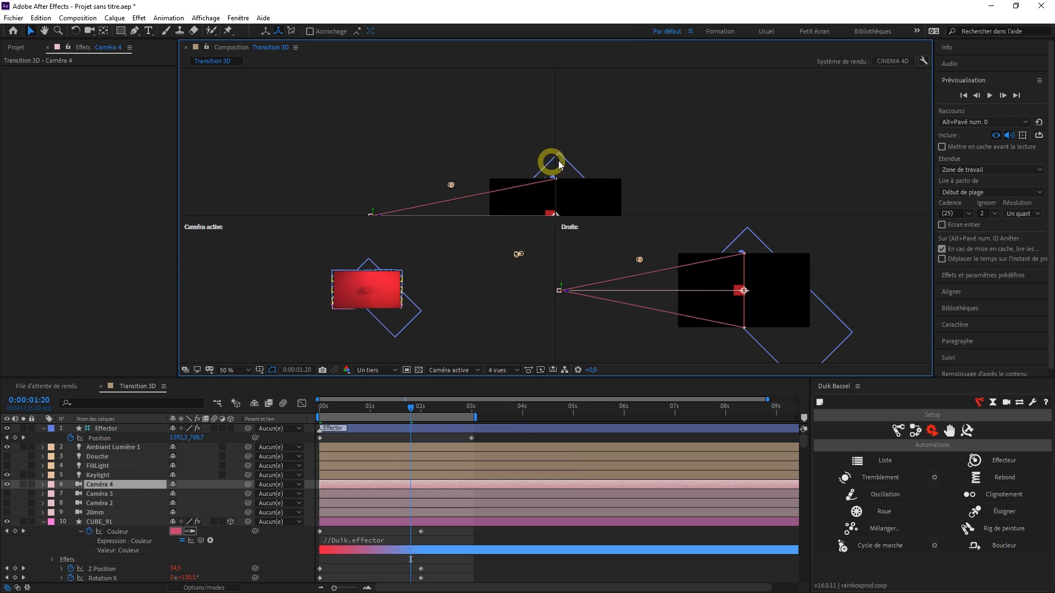
click(745, 153)
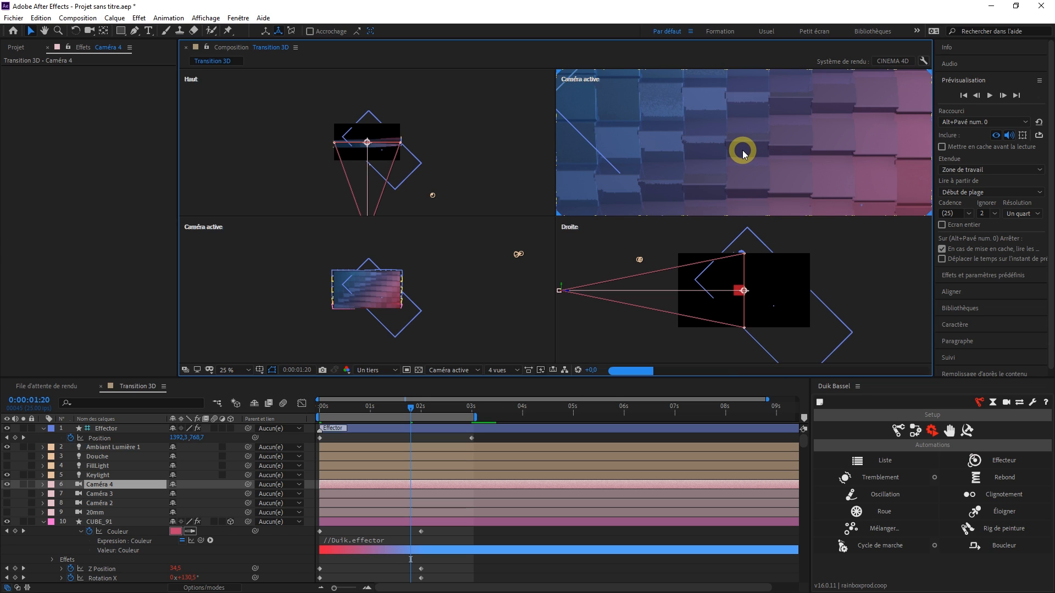
scroll(745, 153, down, 2)
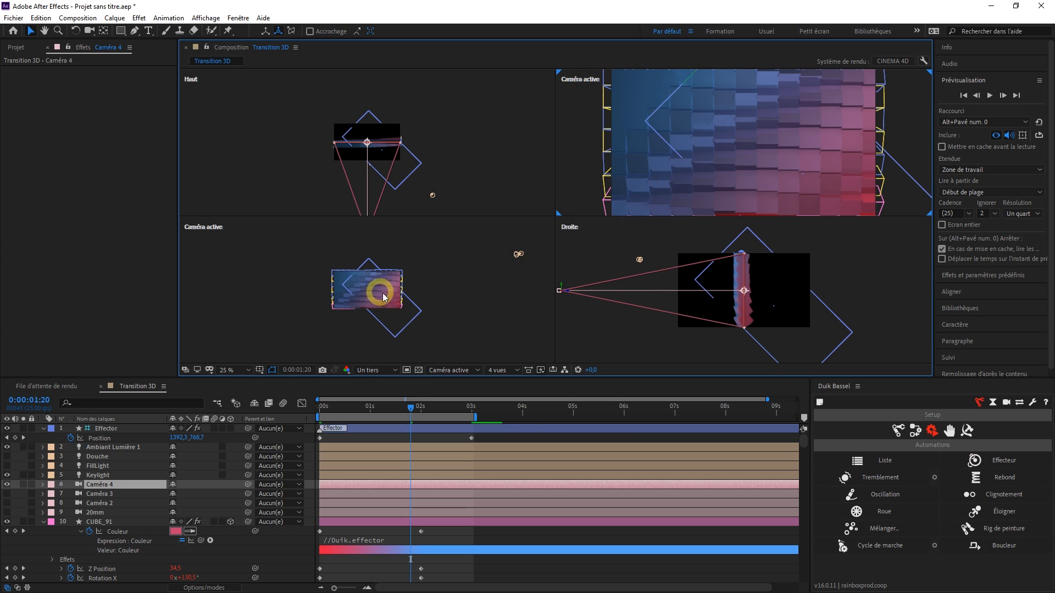
click(302, 256)
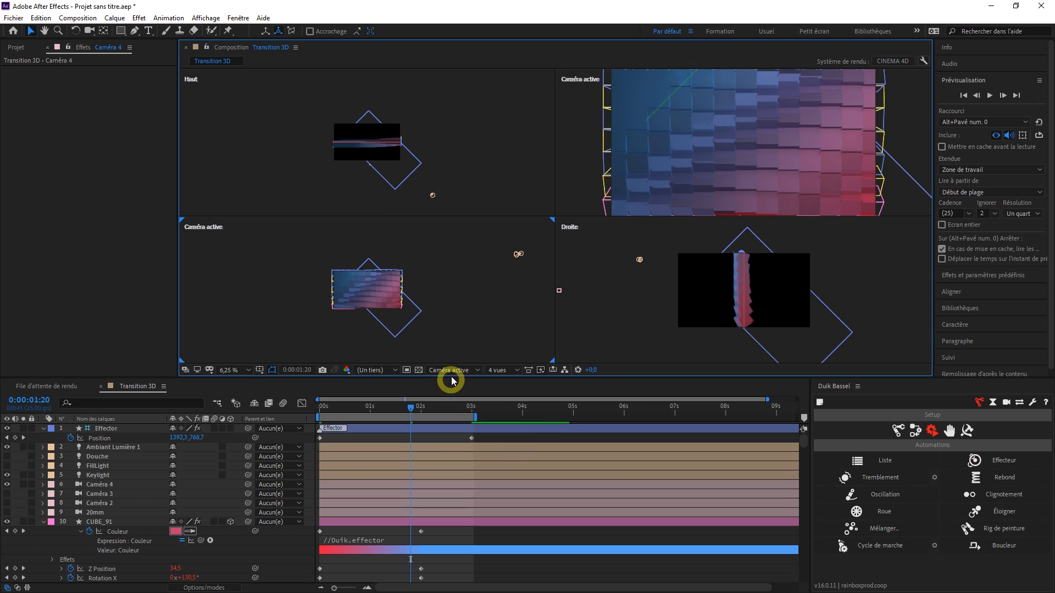
click(457, 377)
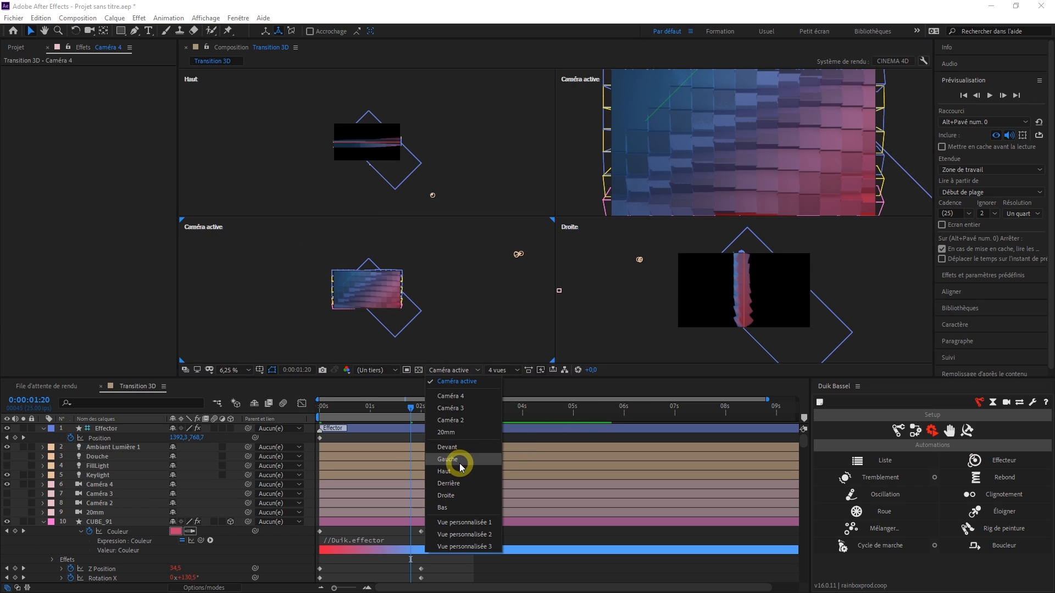
click(459, 443)
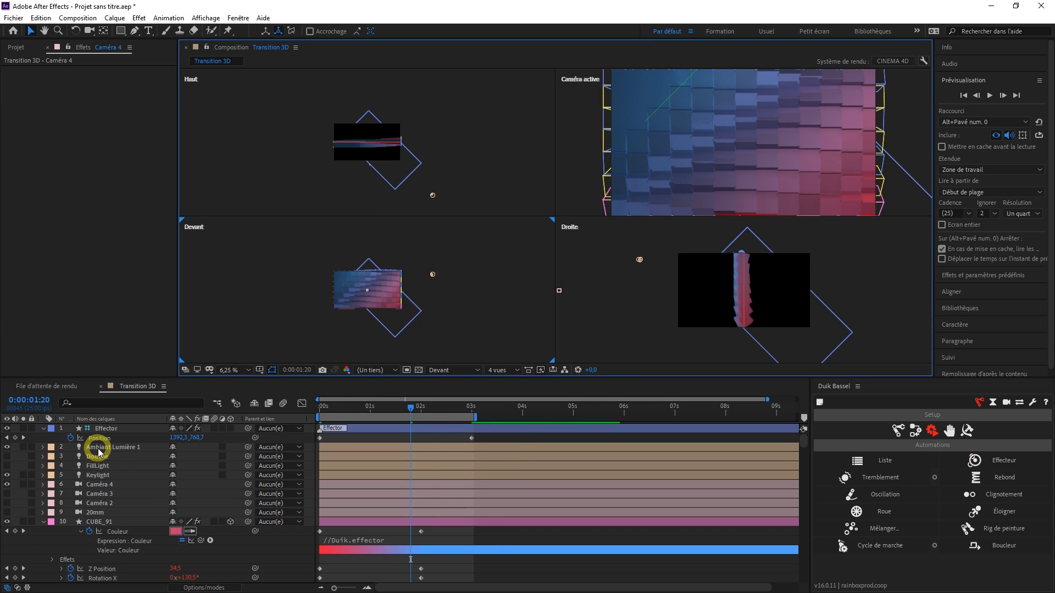
Step: Move Caméra 4 sideways past the right edge of the cube wall, and shift it forward in depth toward the cubes
click(99, 485)
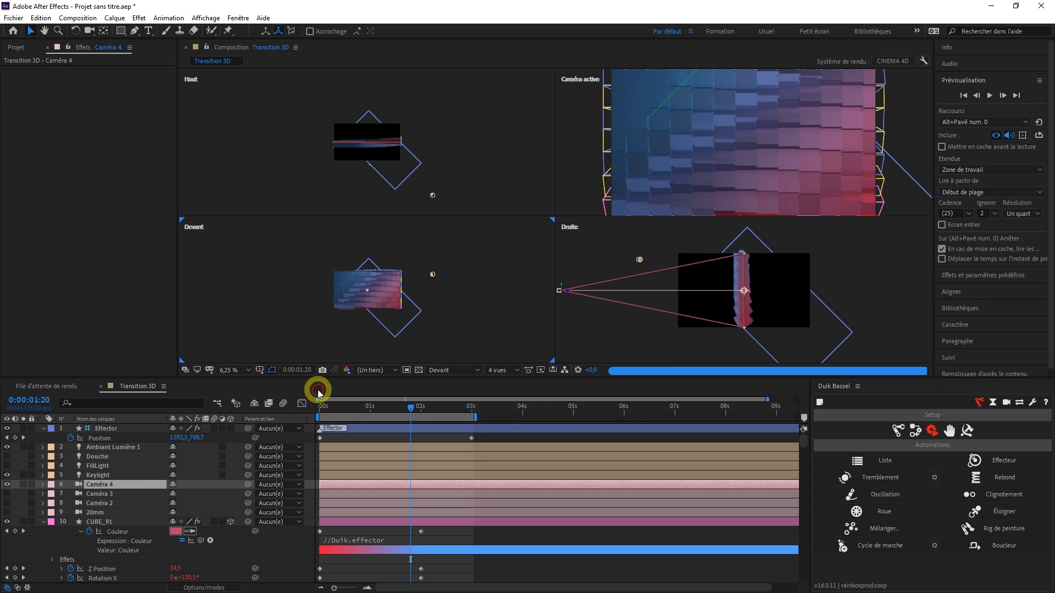
key(v)
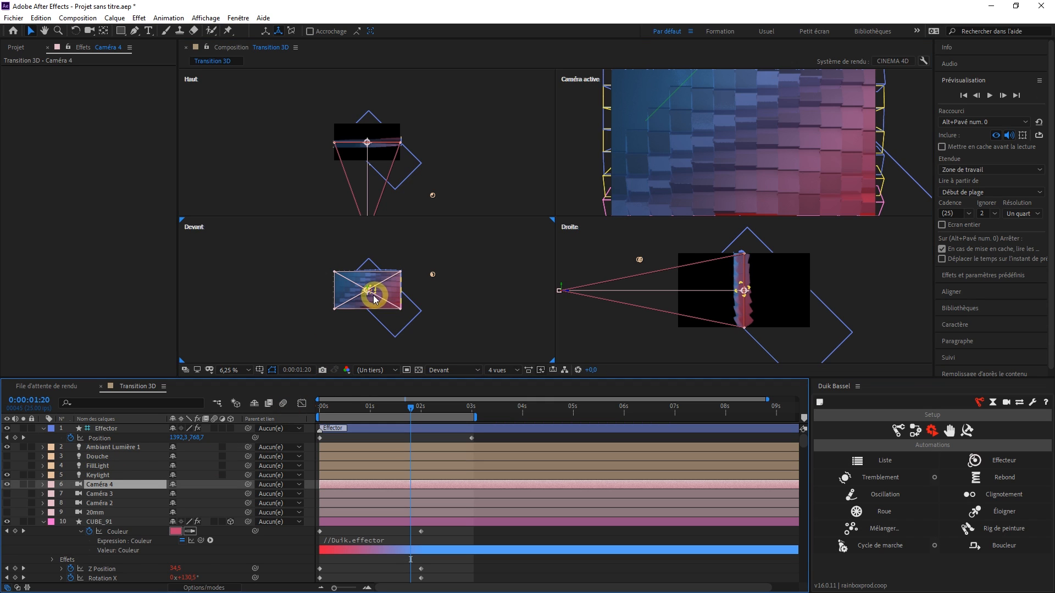
scroll(386, 296, up, 2)
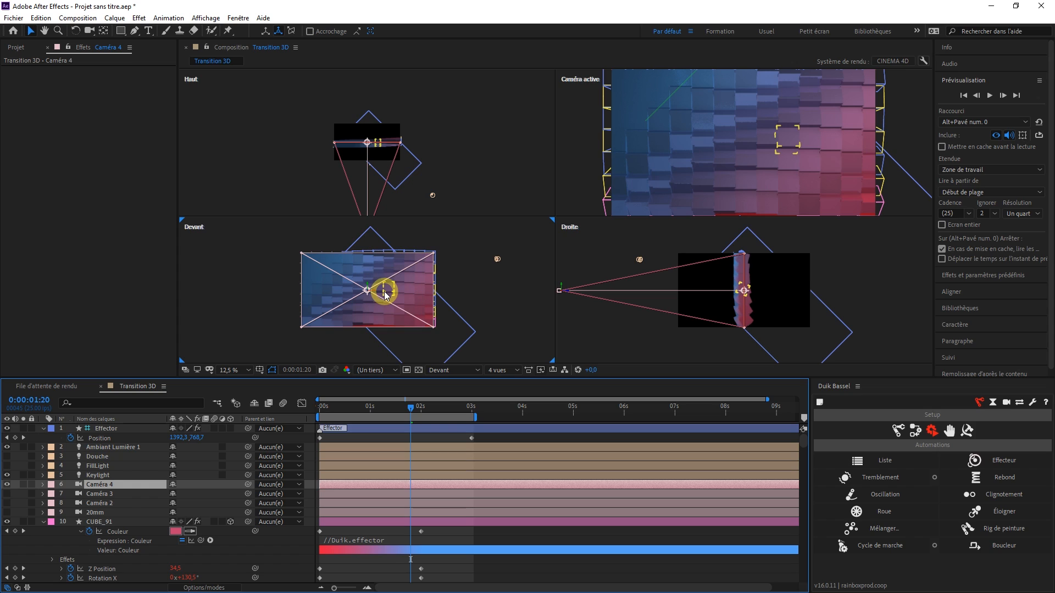
drag(374, 293, 534, 295)
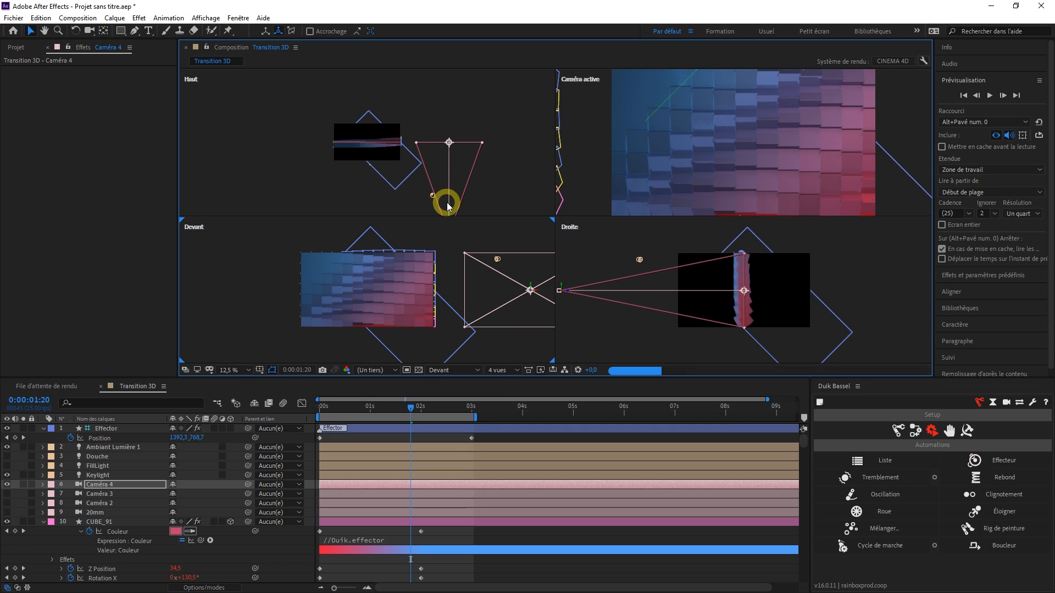
scroll(443, 198, down, 3)
drag(406, 187, 410, 160)
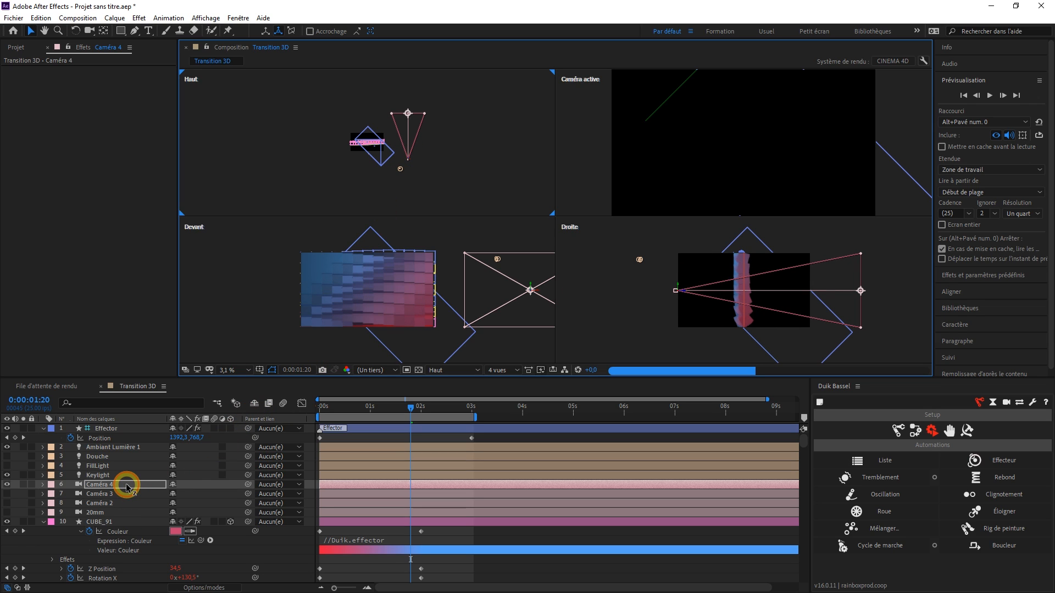
Step: Set Caméra 4's Rotation Z to -90°
key(r)
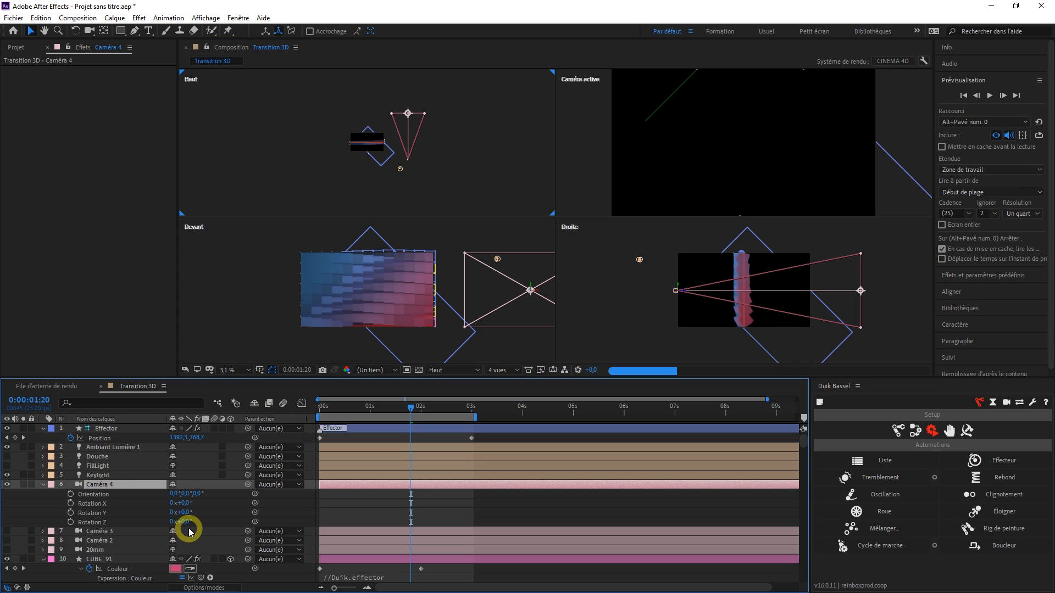
click(179, 522)
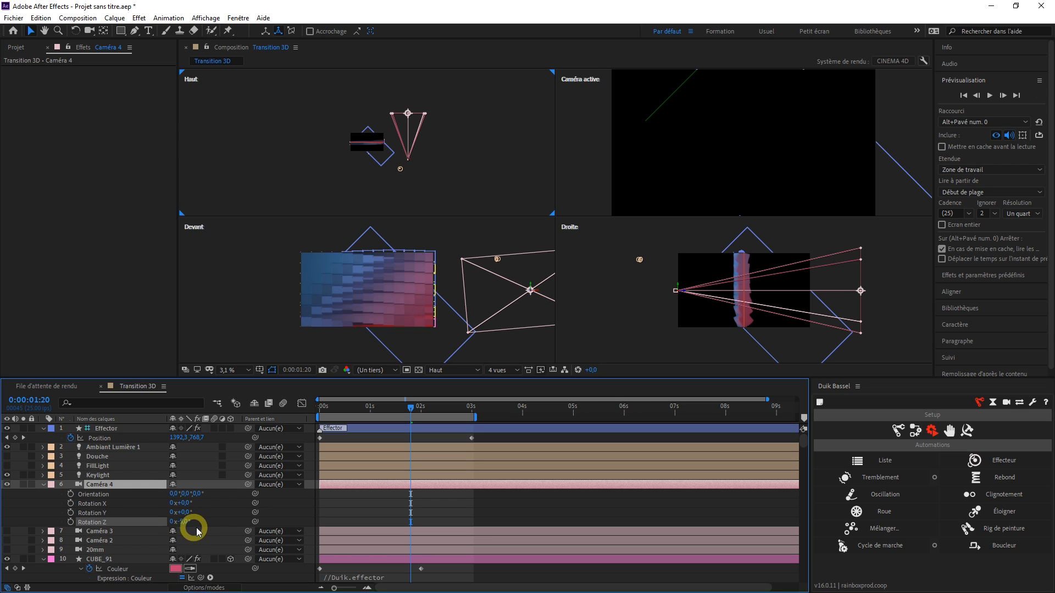
click(188, 522)
text(-90)
key(Return)
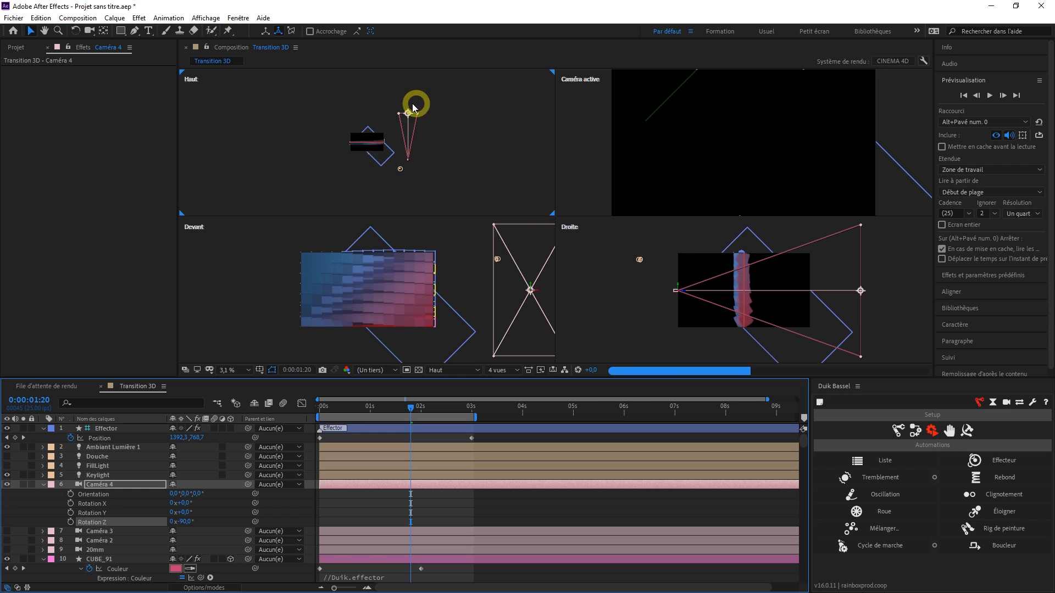
Step: Aim Caméra 4's point of interest back across the cube wall and move the camera closer to the wall's right edge
drag(409, 114, 374, 146)
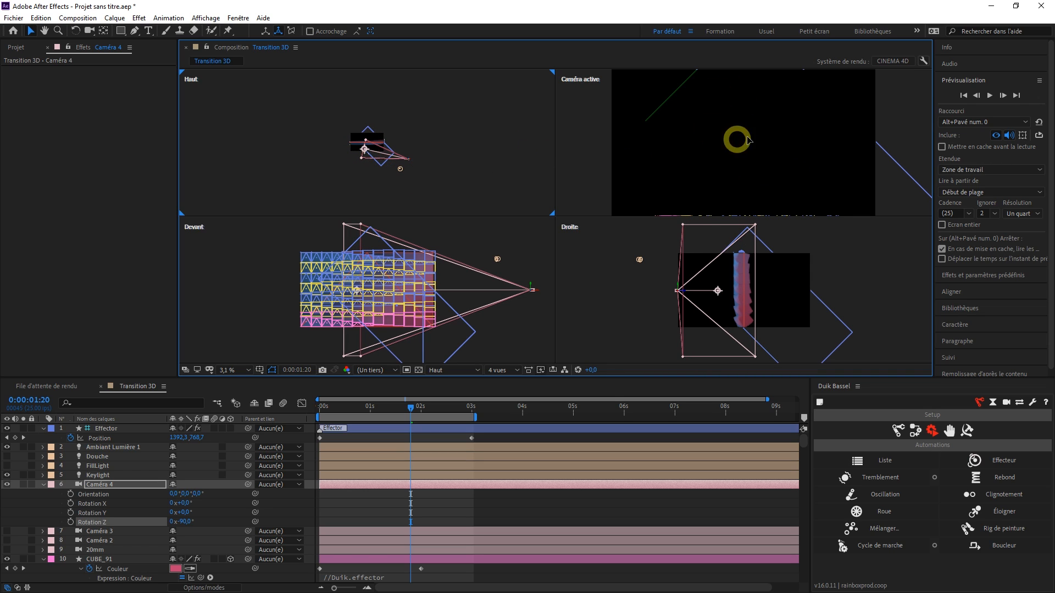
click(753, 165)
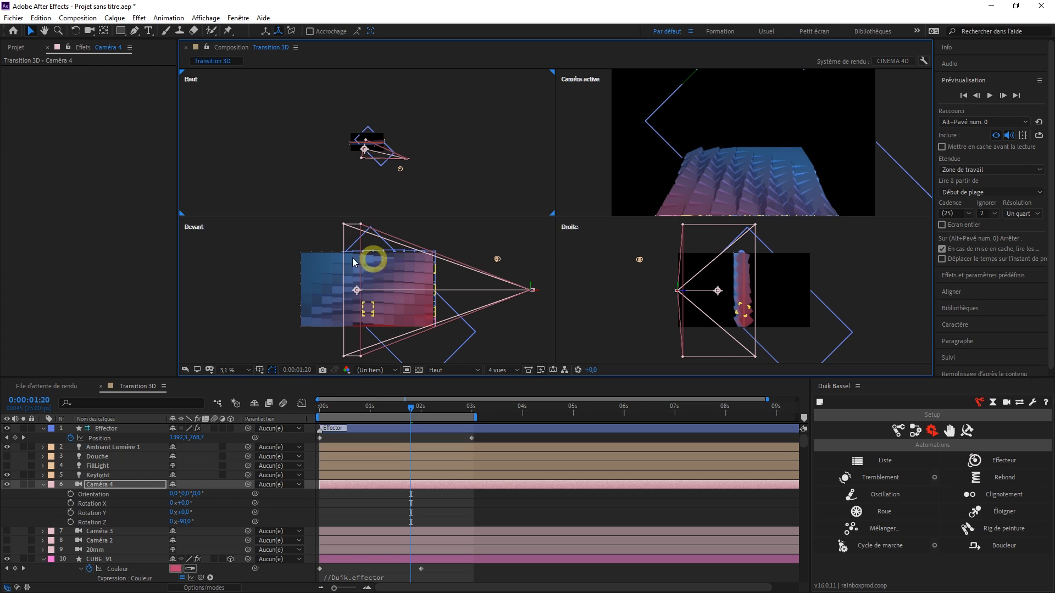
drag(539, 294, 484, 280)
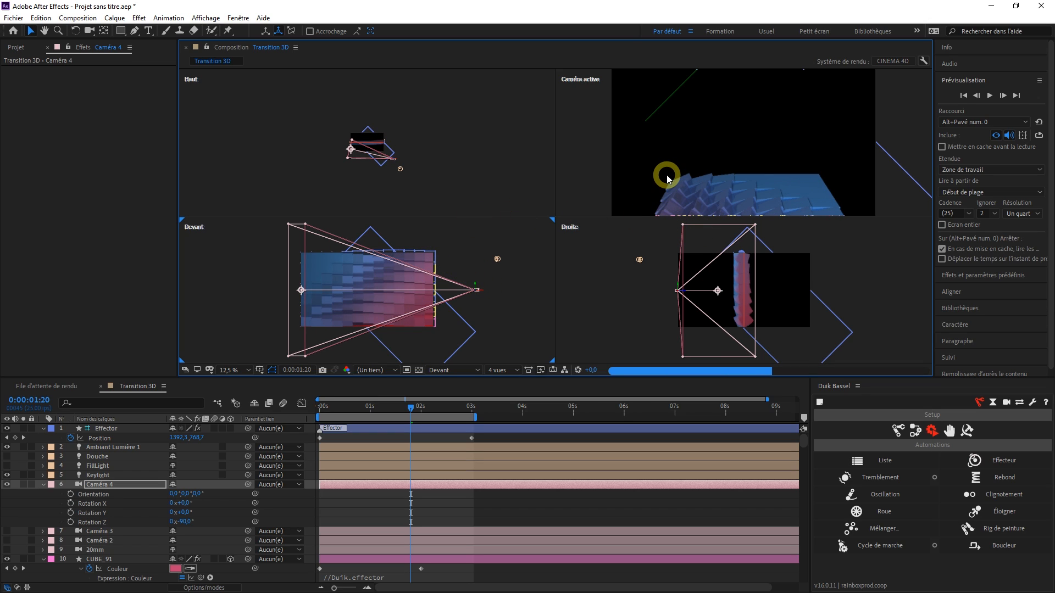
Step: Return the composition to a single view through Caméra active
click(597, 173)
click(451, 370)
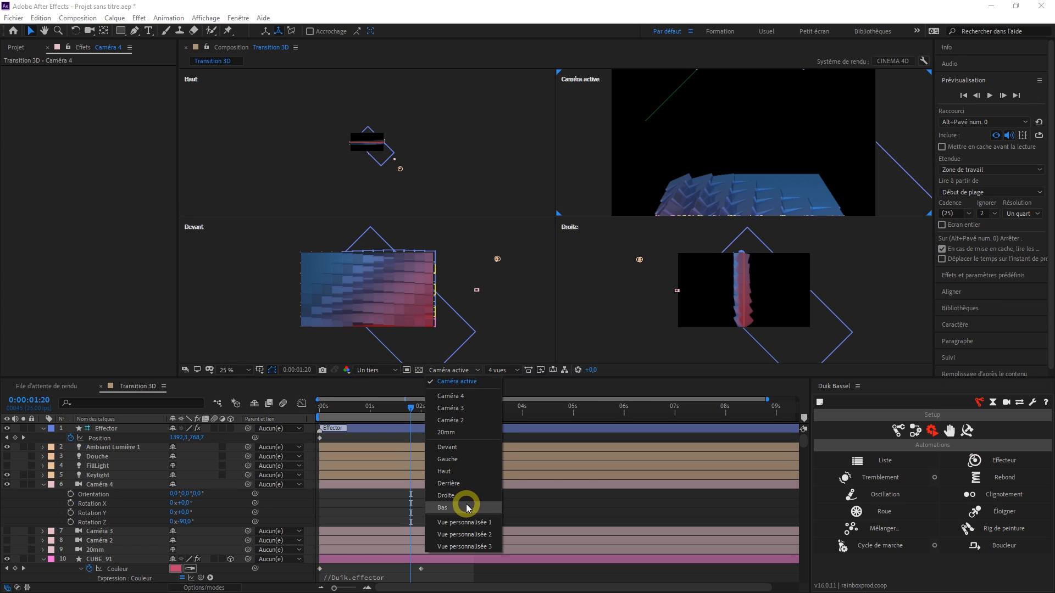
click(502, 370)
click(514, 391)
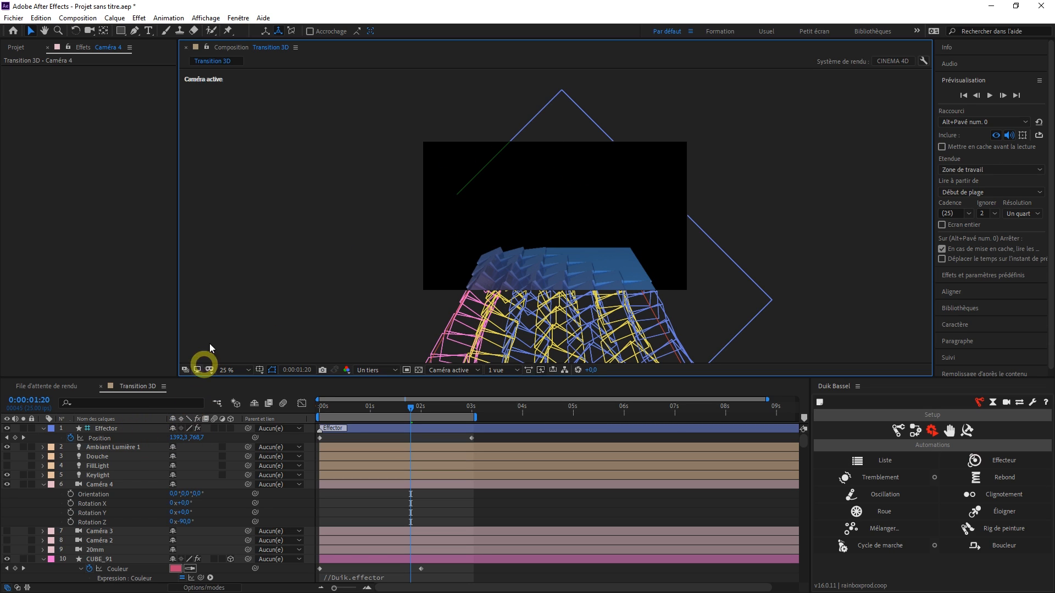
Step: Reframe Caméra 4 with the camera tool so the cubes fill the frame at a low grazing angle
click(88, 31)
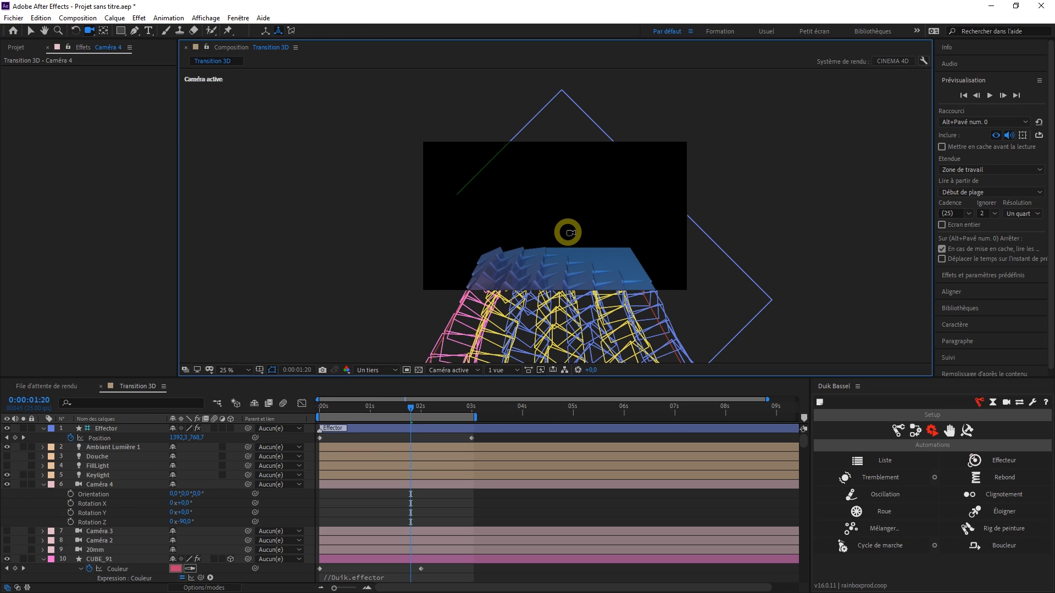
drag(577, 242, 553, 200)
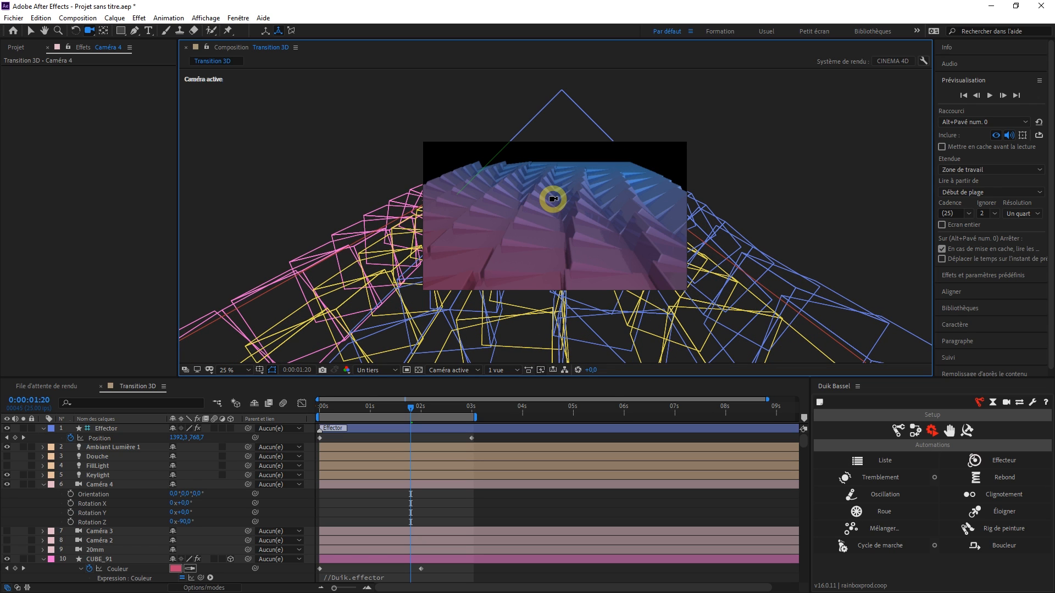
click(227, 370)
click(239, 381)
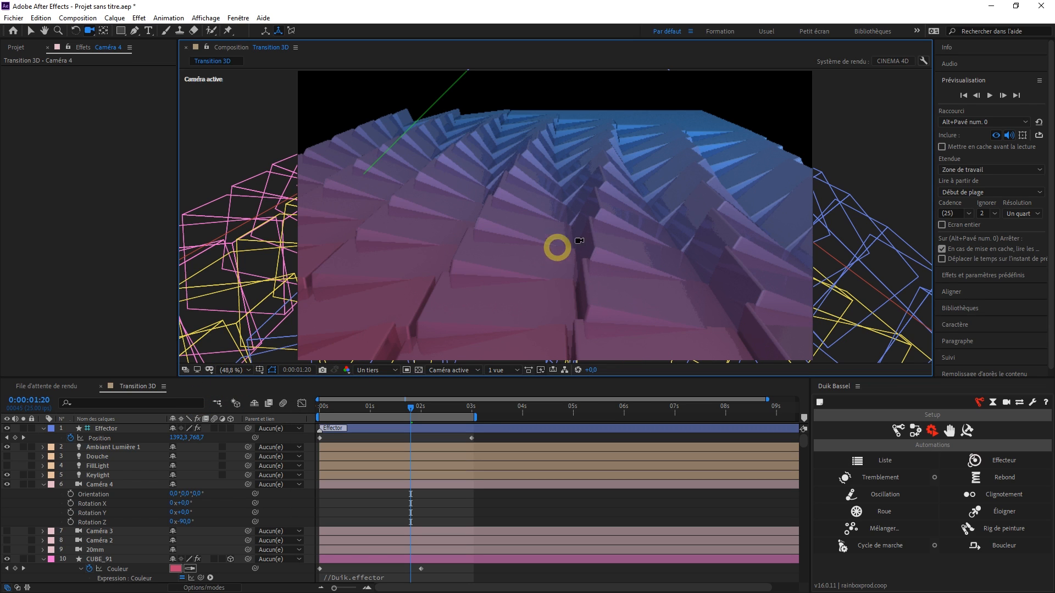
drag(593, 204, 595, 210)
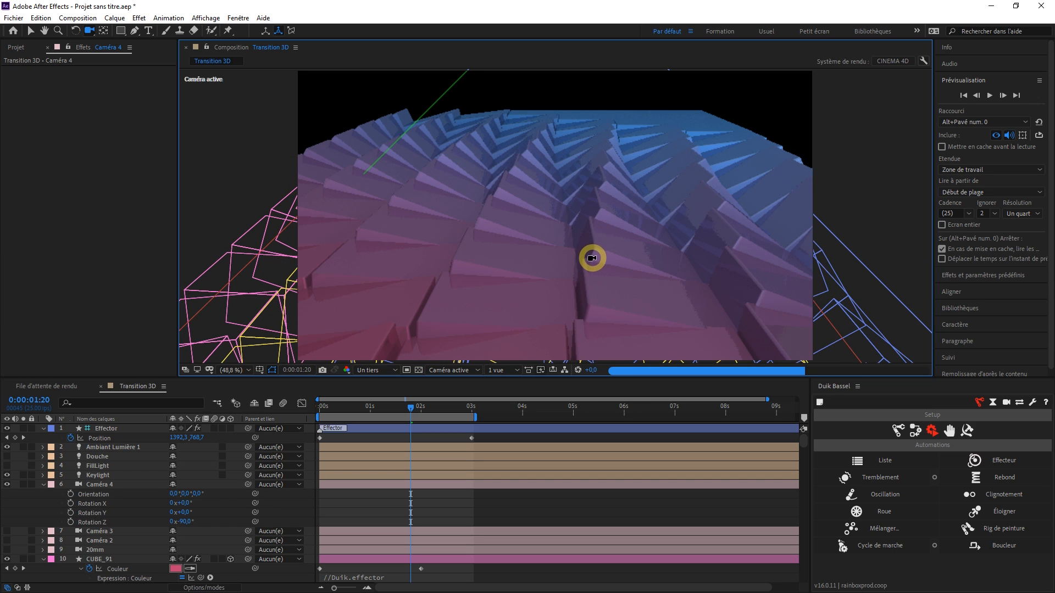
Step: Fine-tune Caméra 4's framing so it looks down more steeply on the cubes and little black background remains
drag(582, 262, 583, 221)
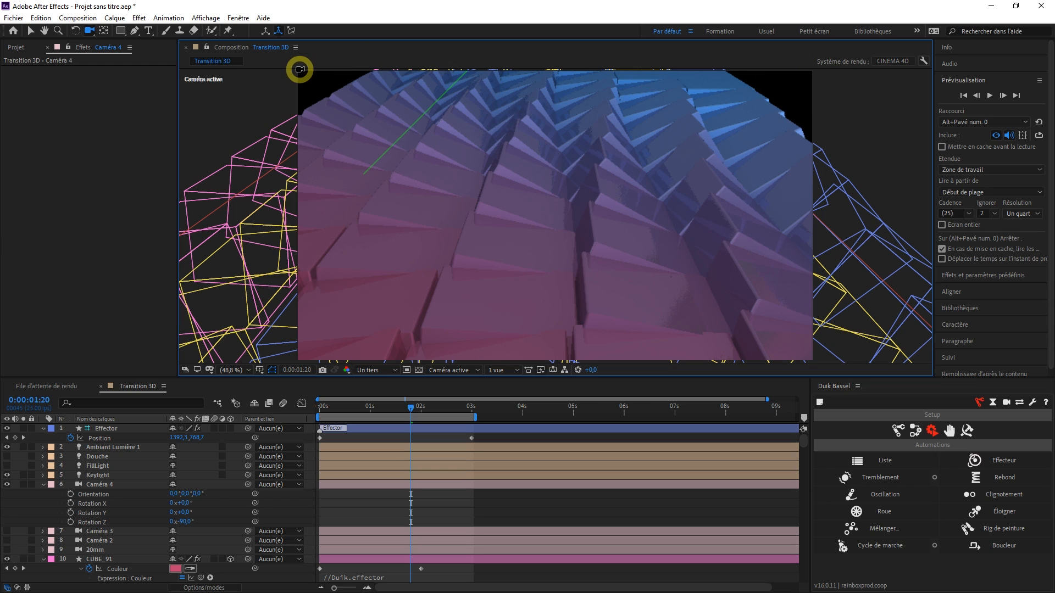
drag(573, 241, 569, 235)
drag(588, 179, 590, 186)
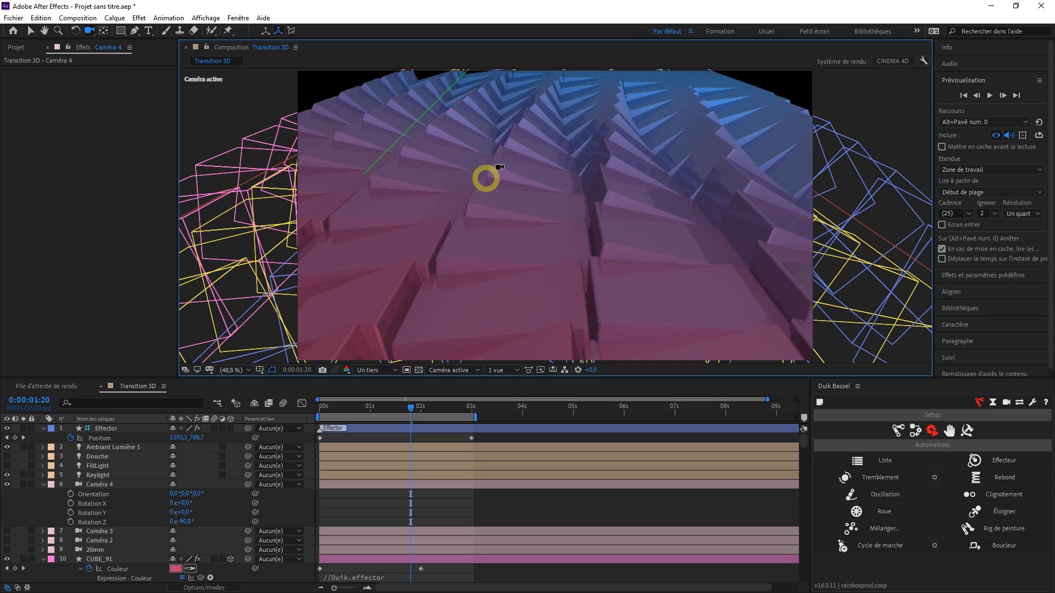
Step: Switch the active view from Caméra 4 to Caméra 3, with the Douche and FillLight lights turned on
click(7, 485)
click(6, 531)
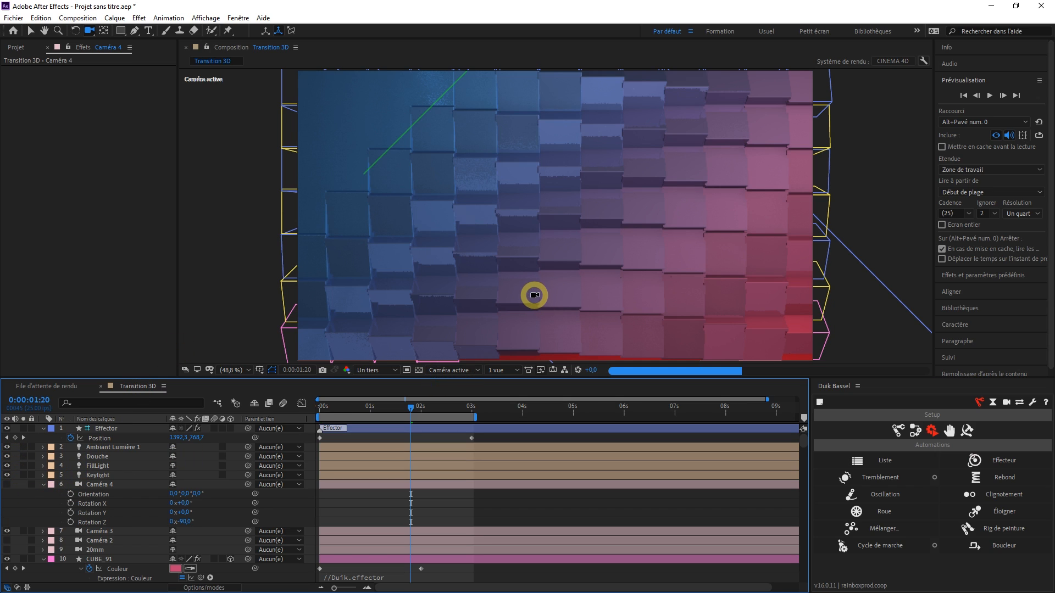
Step: Raise the composition's CINEMA 4D renderer quality to 66
click(923, 61)
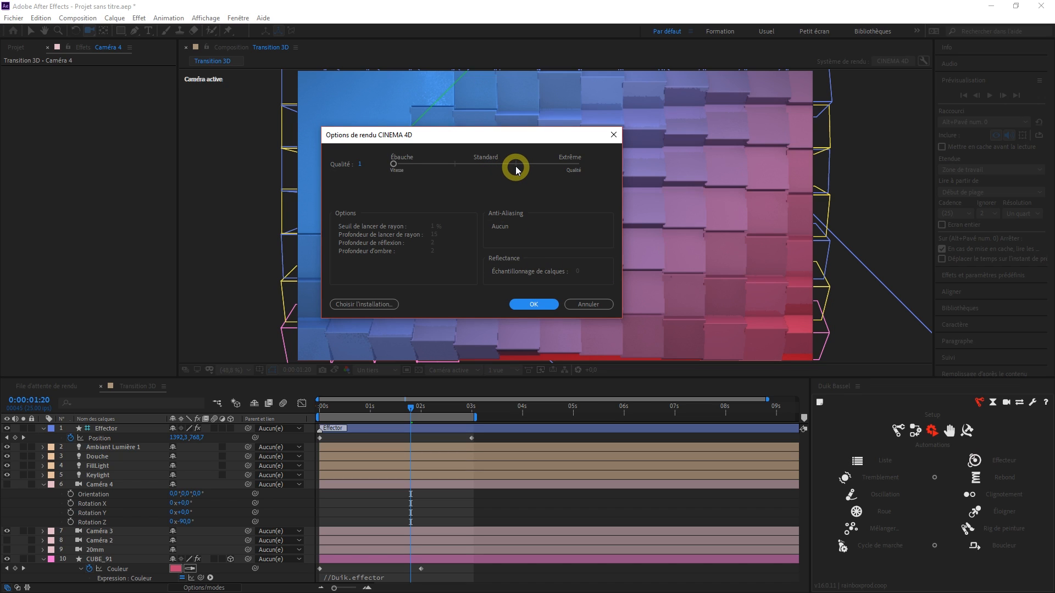
click(516, 169)
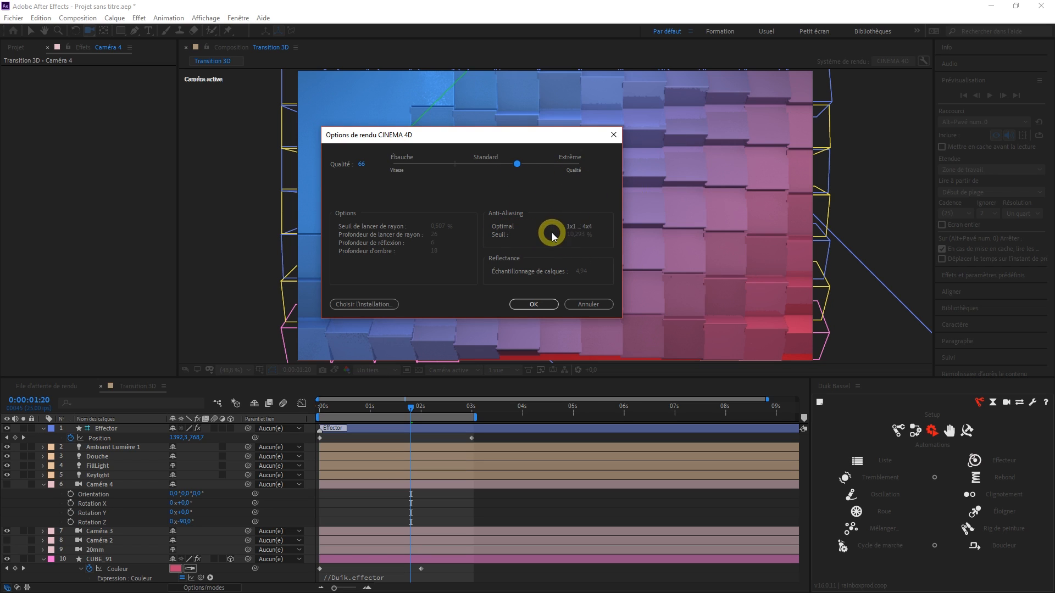
click(538, 303)
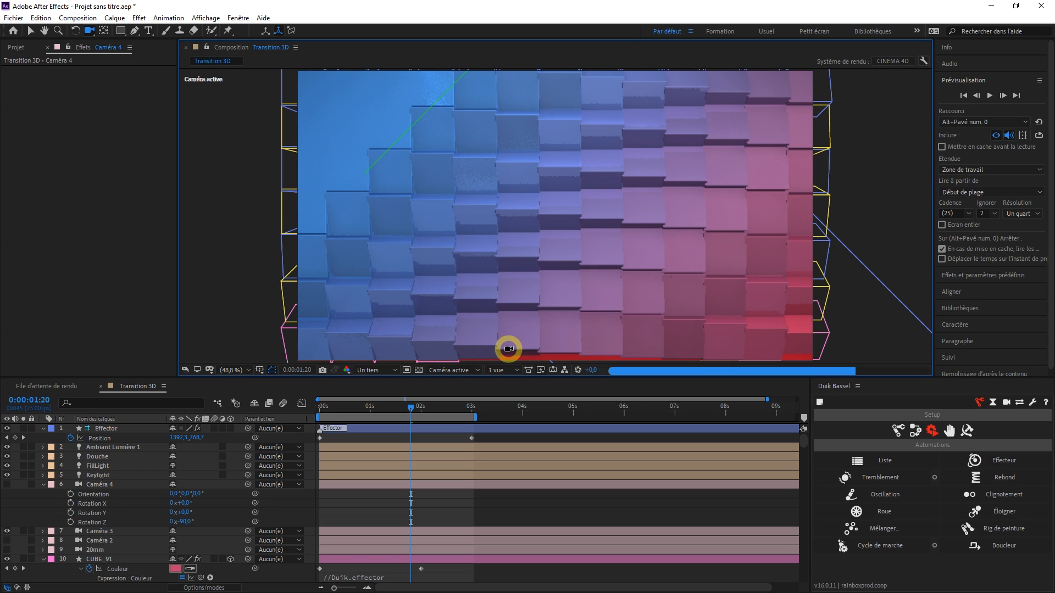